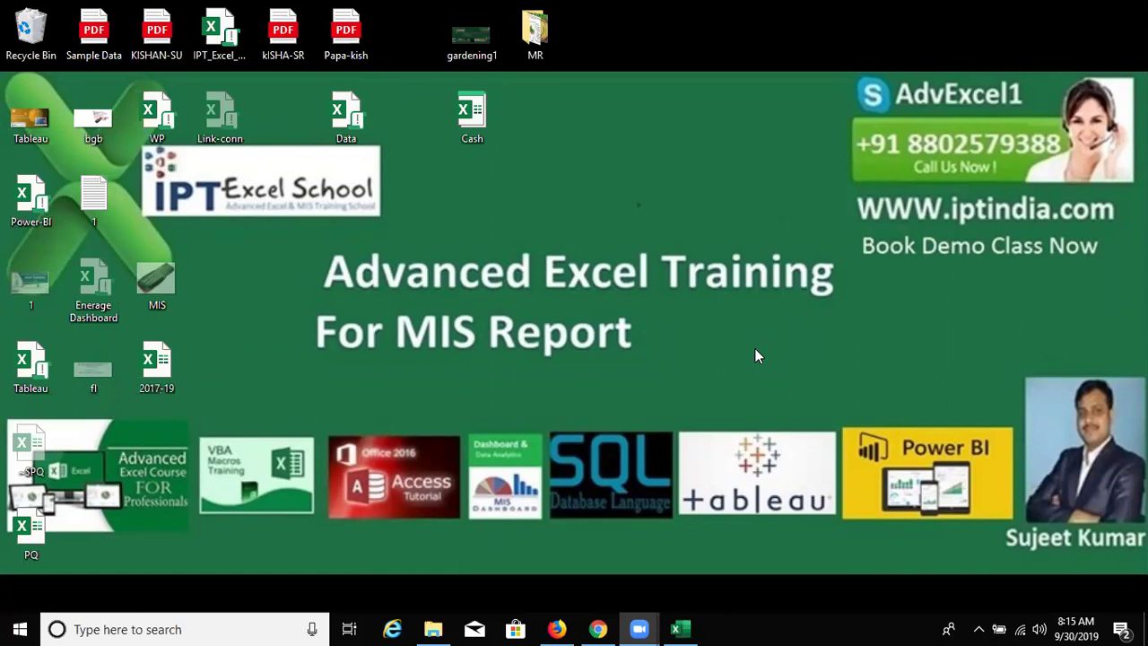
# - Restore the PQ workbook window and look through the Data, Pr and cuts sheets
pyautogui.moveTo(694, 625)
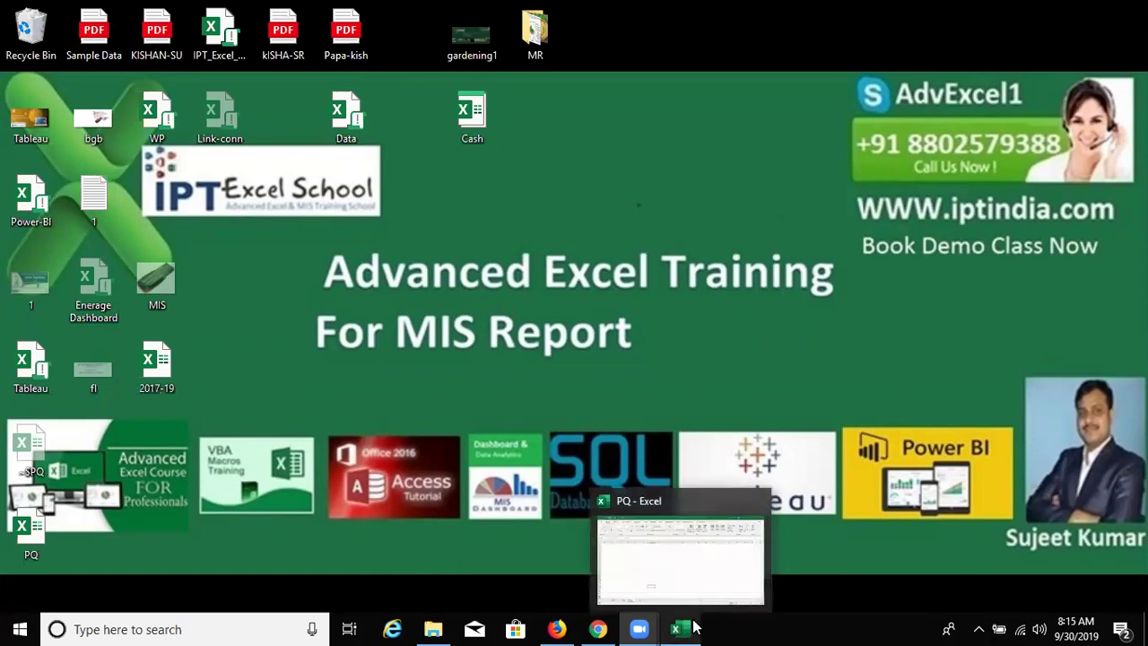
pyautogui.click(680, 611)
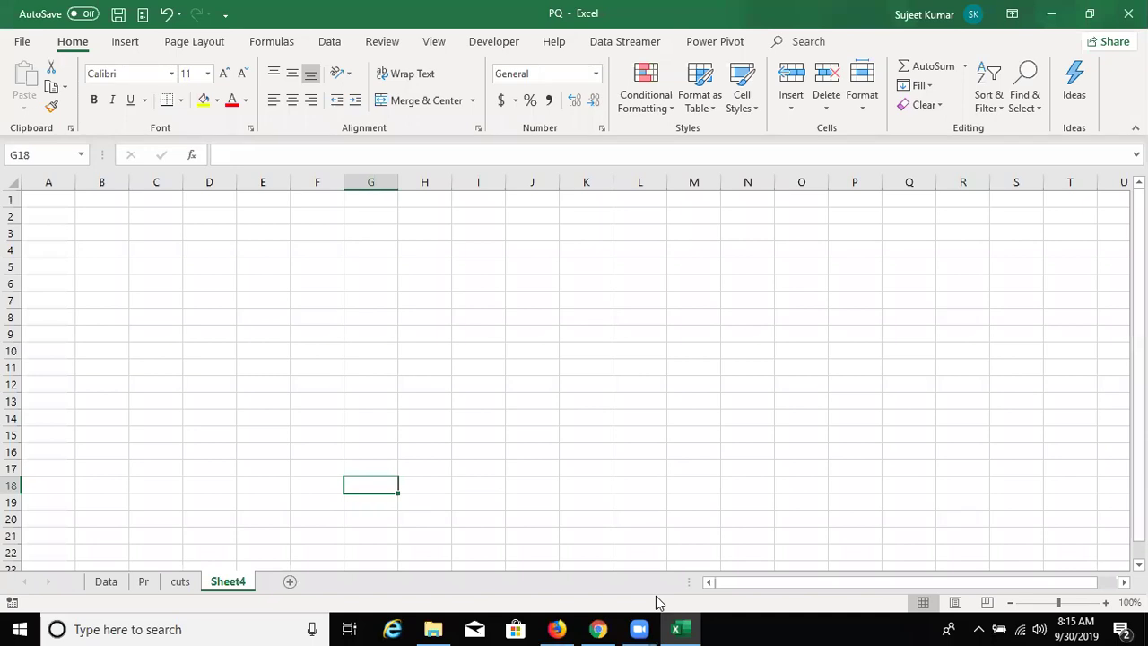
pyautogui.click(162, 449)
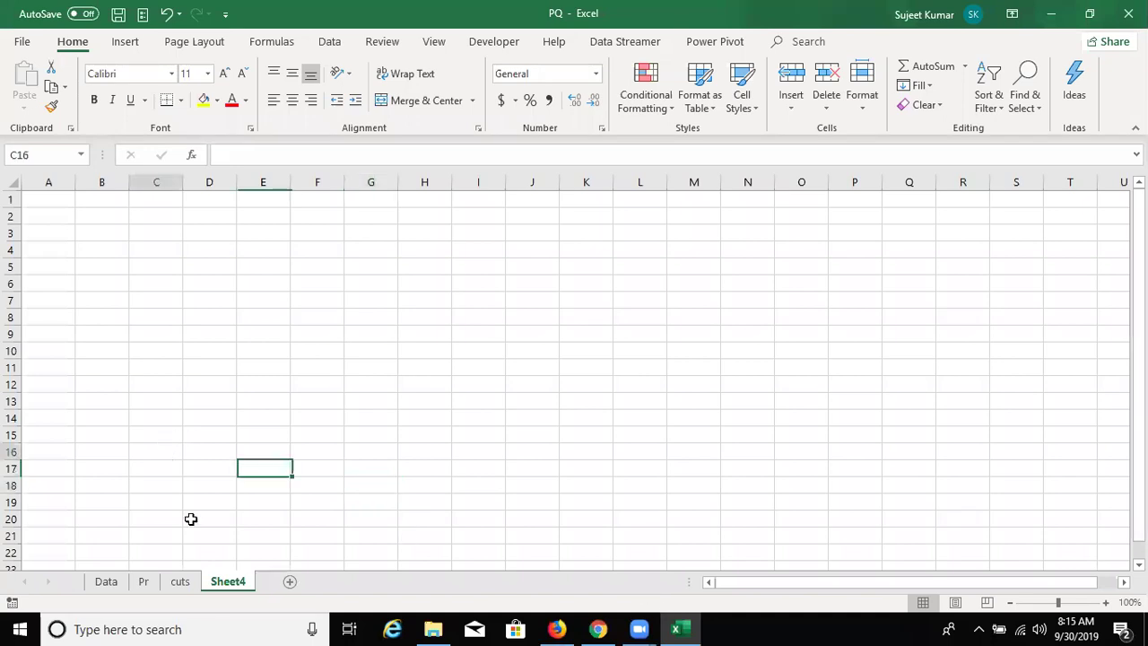
pyautogui.click(113, 586)
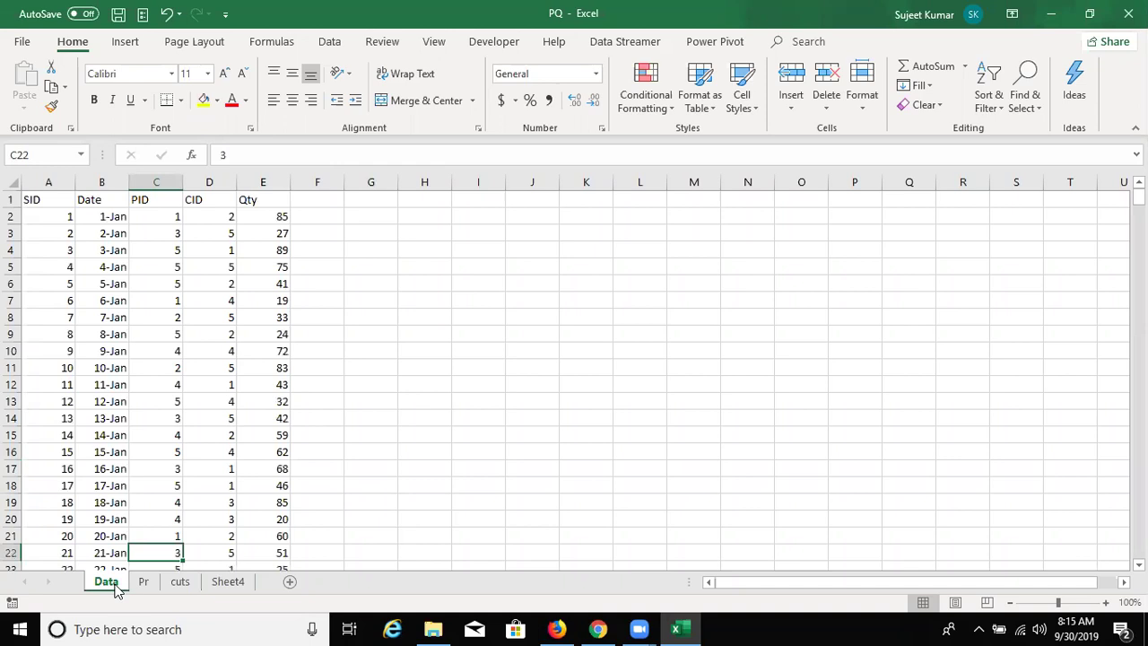
pyautogui.click(145, 587)
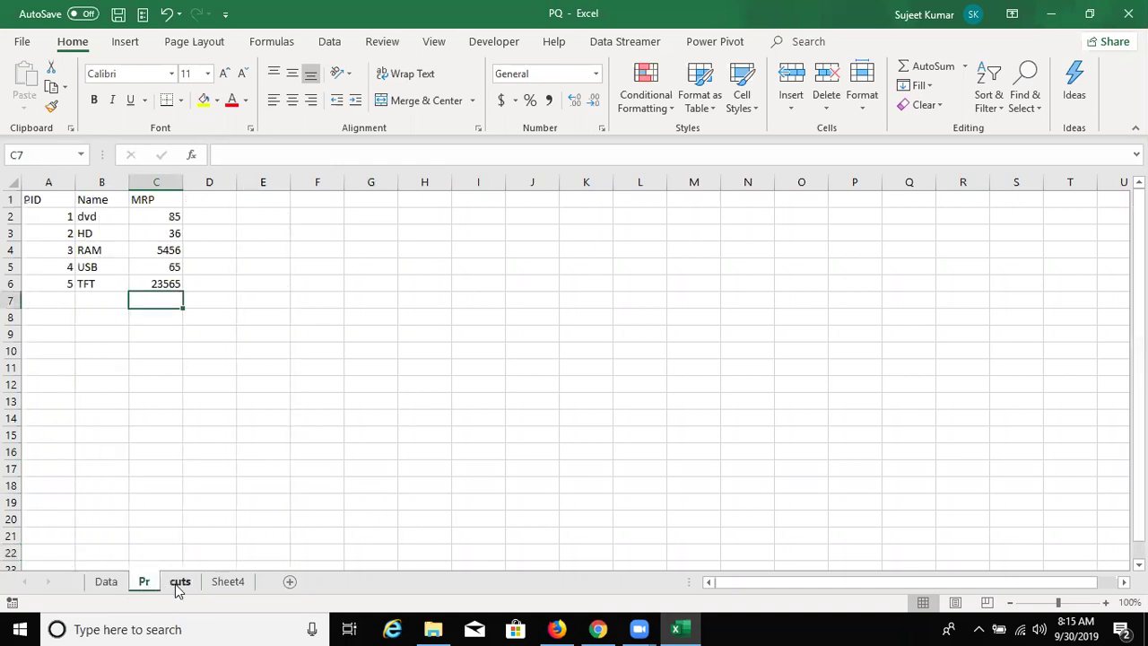
pyautogui.click(179, 585)
pyautogui.click(228, 583)
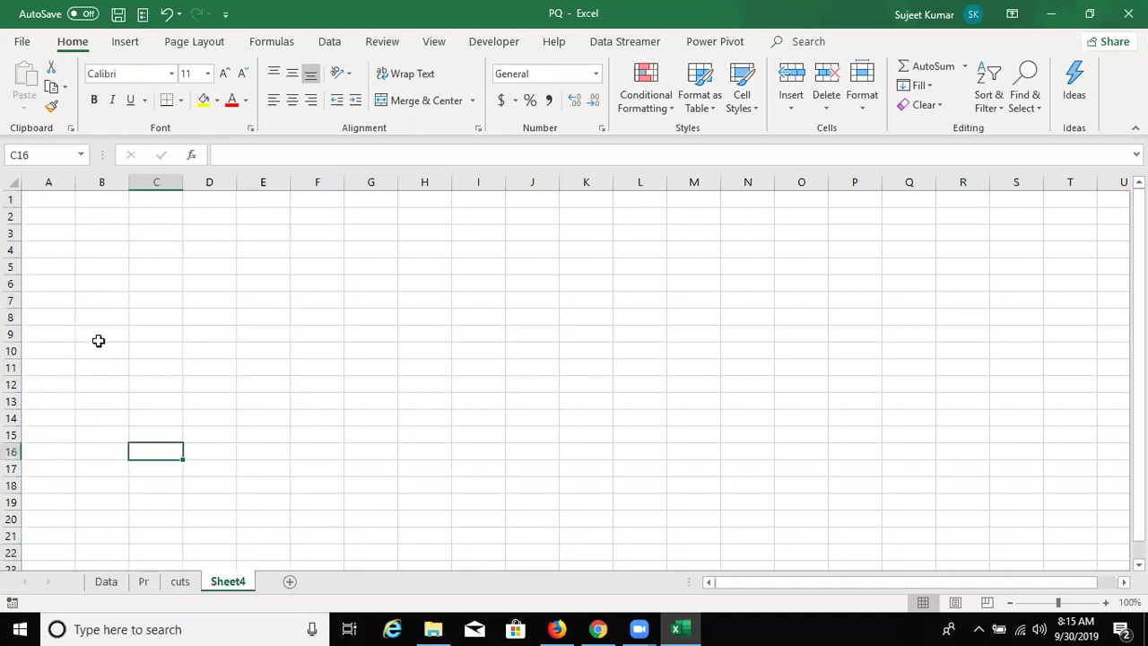
# - Inspect the Data sheet's PID and CID columns, then select A1 on the empty Sheet4
pyautogui.click(108, 581)
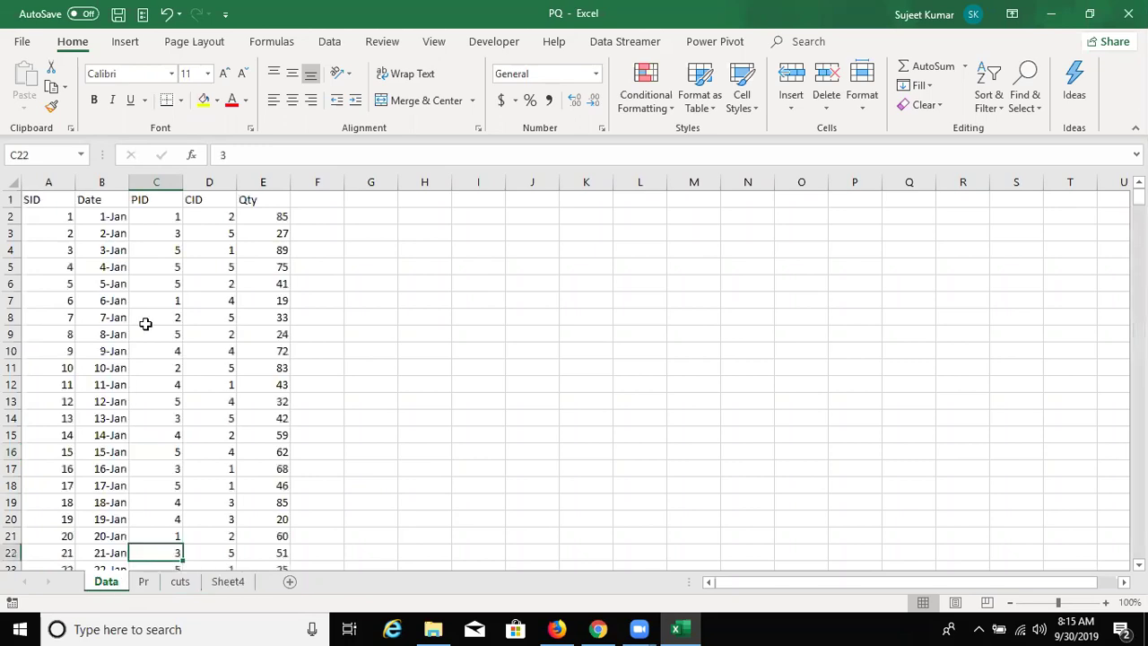
pyautogui.click(170, 179)
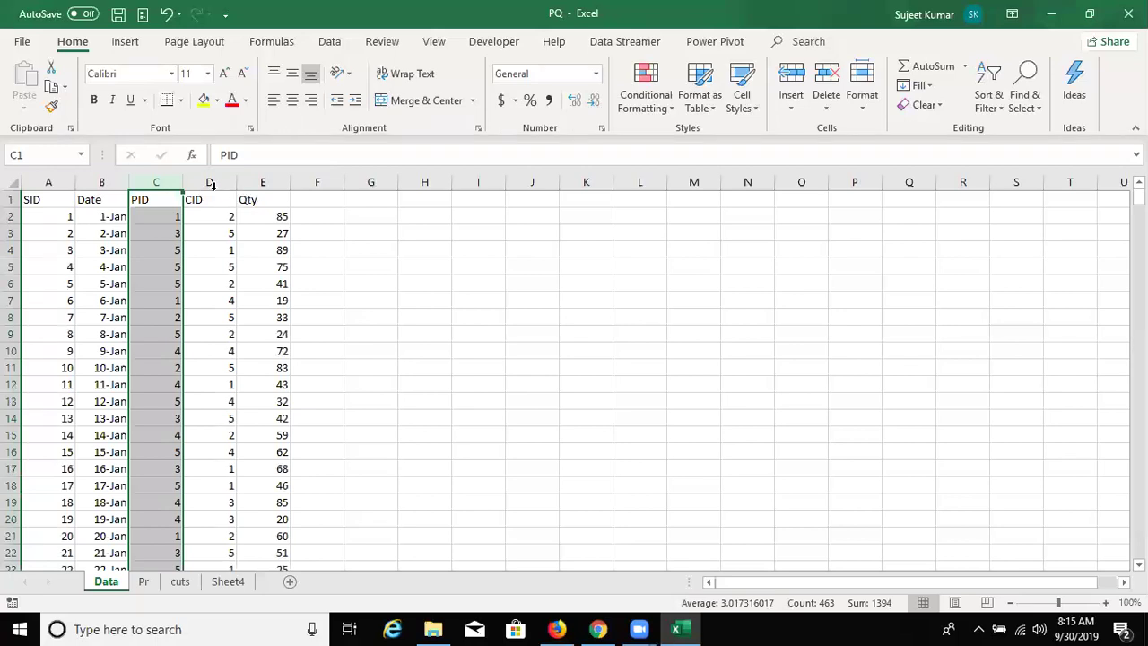
pyautogui.click(211, 182)
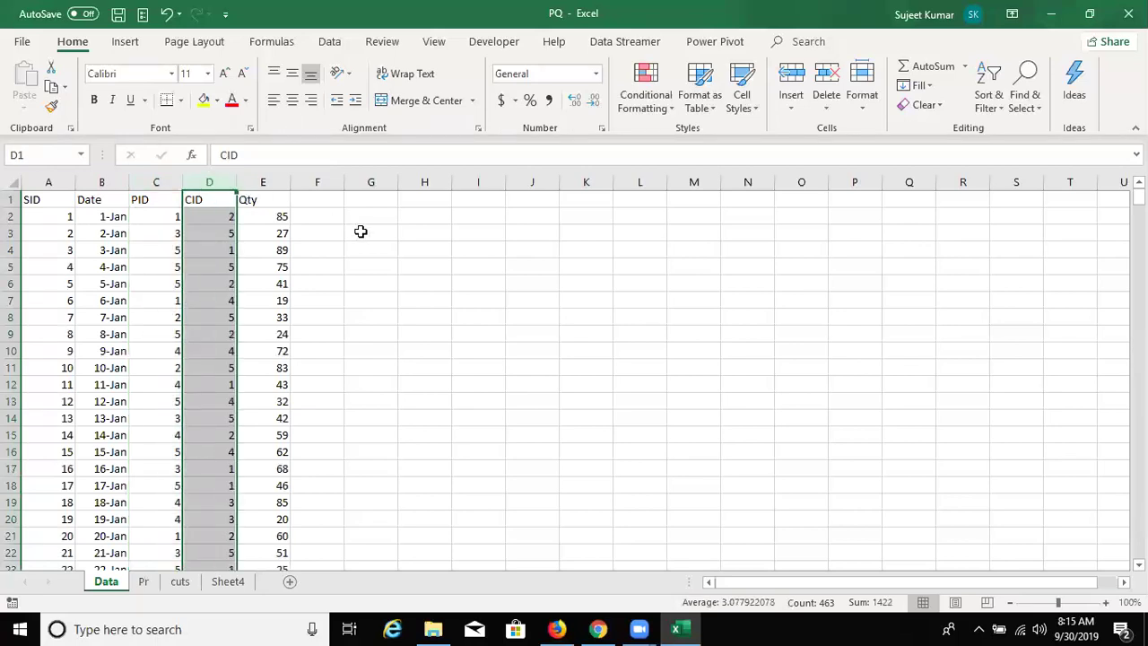
pyautogui.moveTo(146, 248); pyautogui.dragTo(146, 236)
pyautogui.click(222, 583)
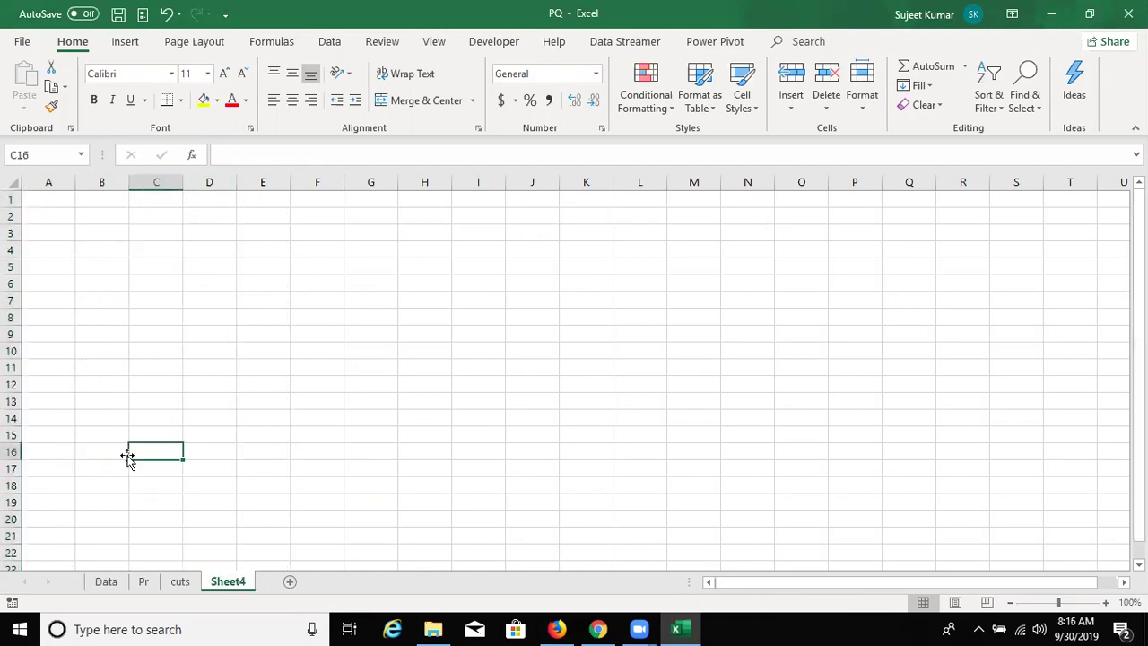
pyautogui.click(51, 199)
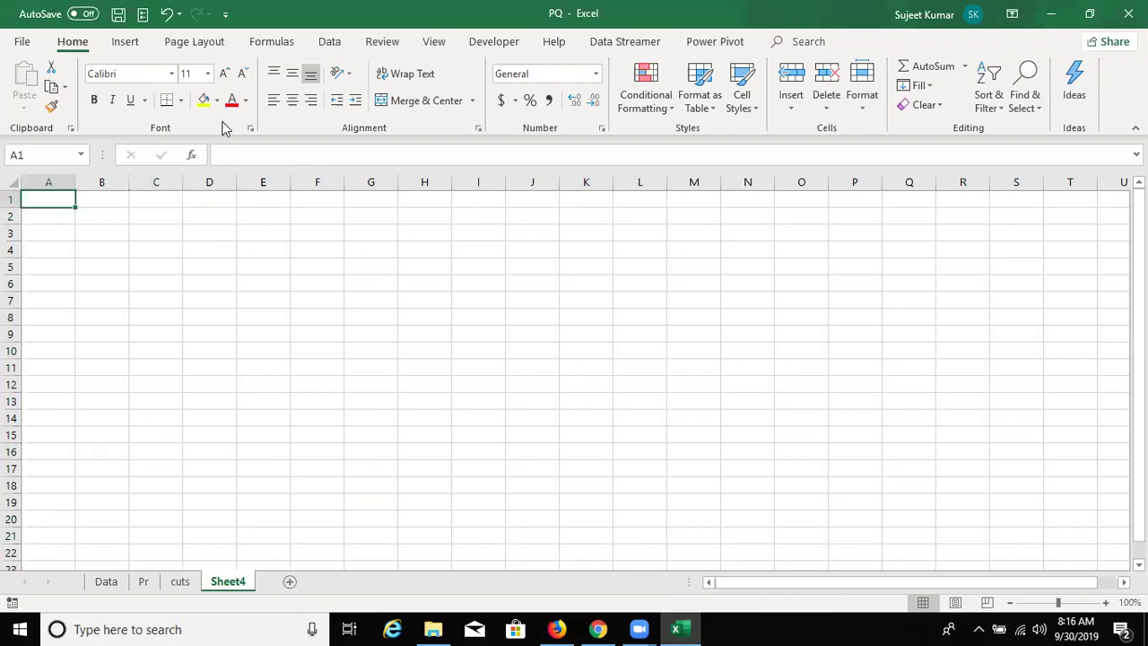
# - Import from the PQ workbook via Get Data > From File > From Workbook
pyautogui.click(313, 49)
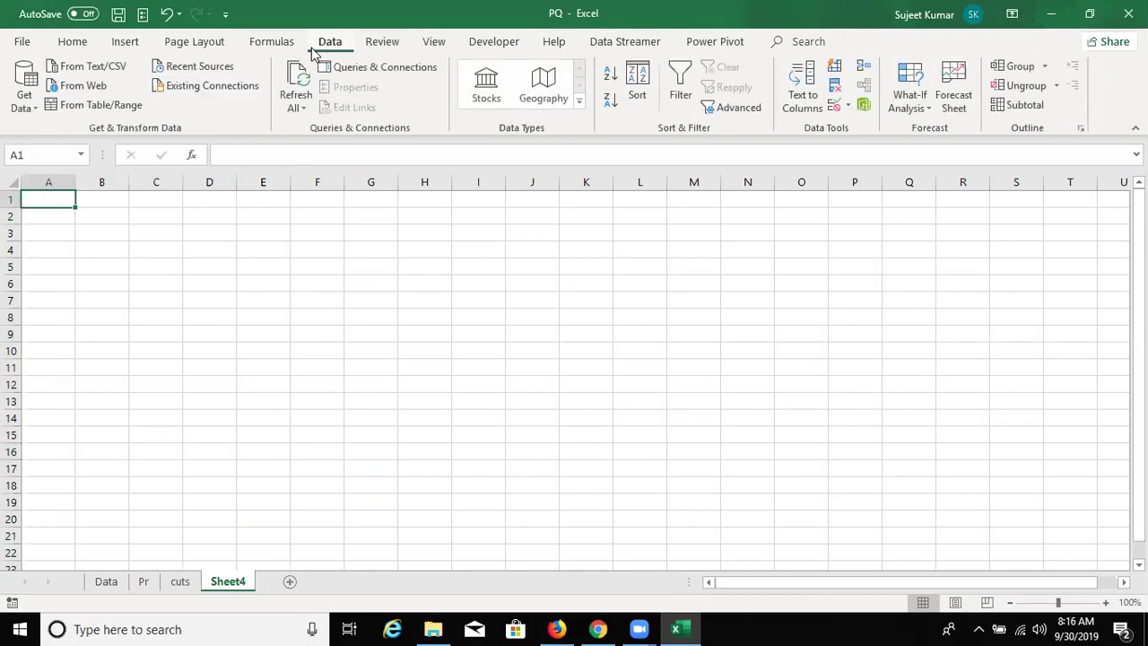
pyautogui.click(35, 115)
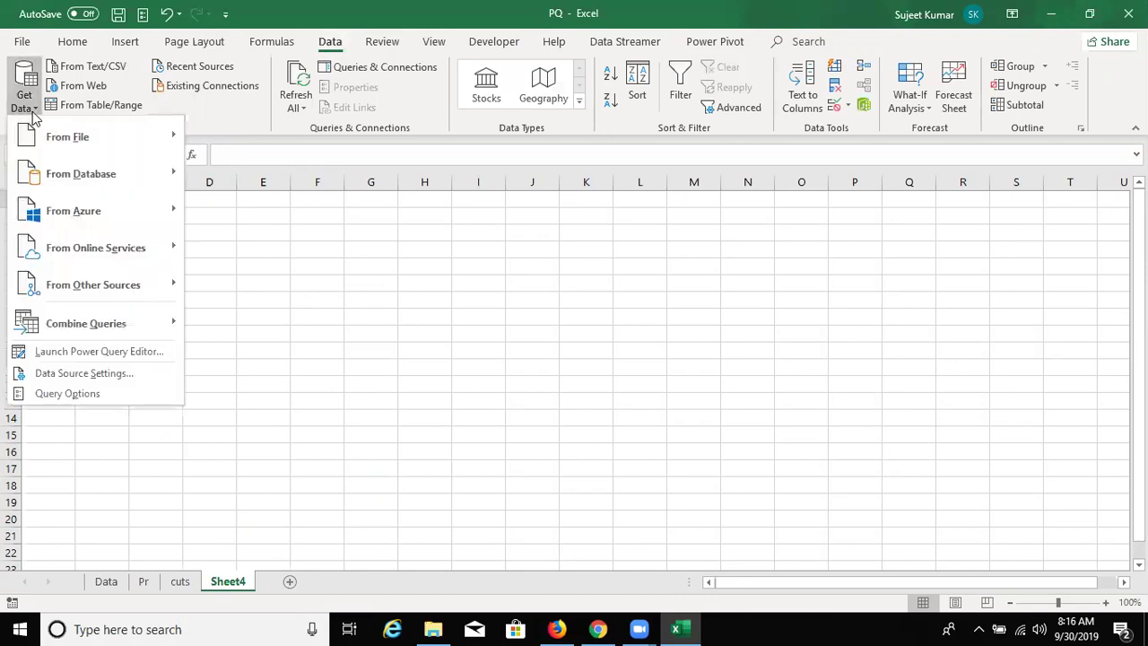
pyautogui.moveTo(44, 144)
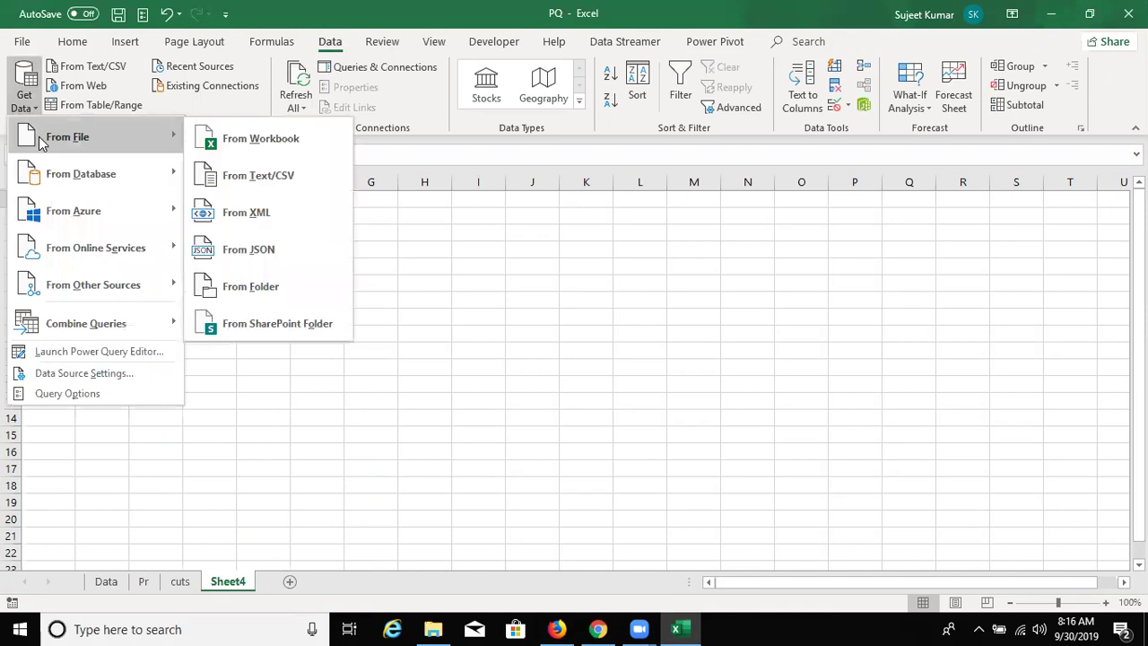
pyautogui.click(310, 139)
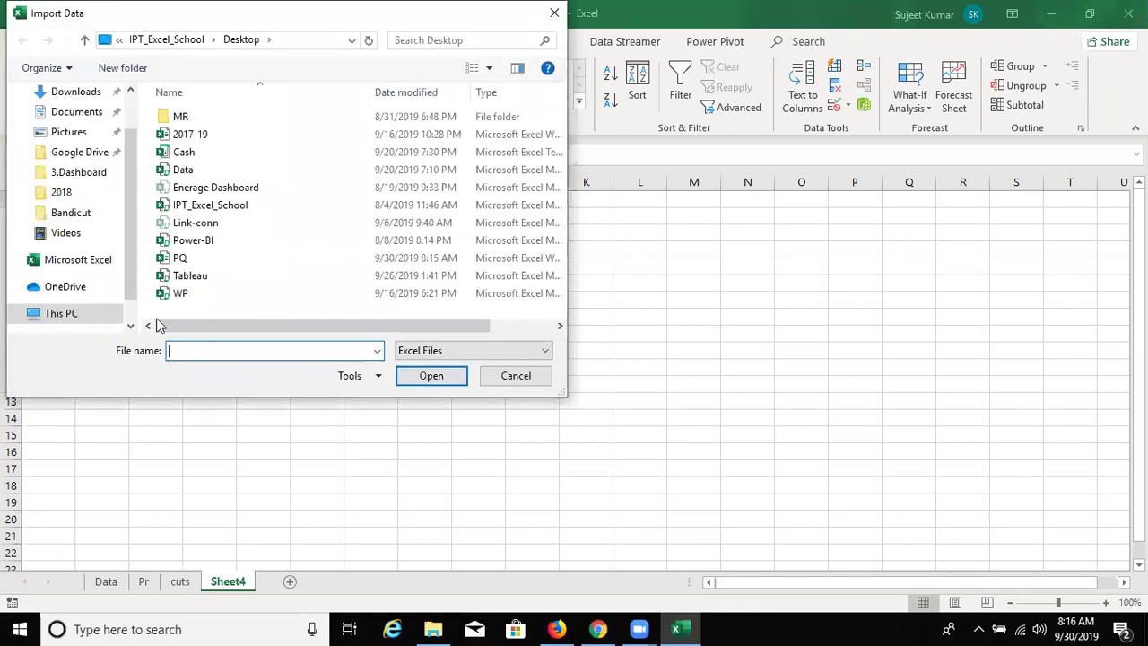
pyautogui.click(213, 259)
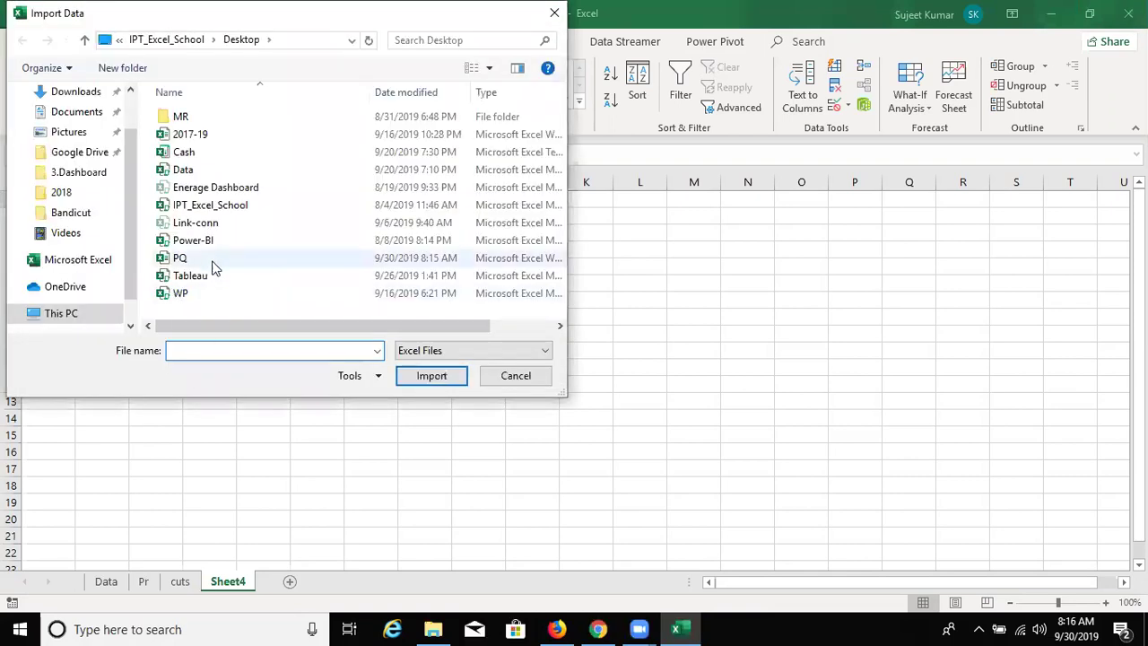
pyautogui.click(449, 377)
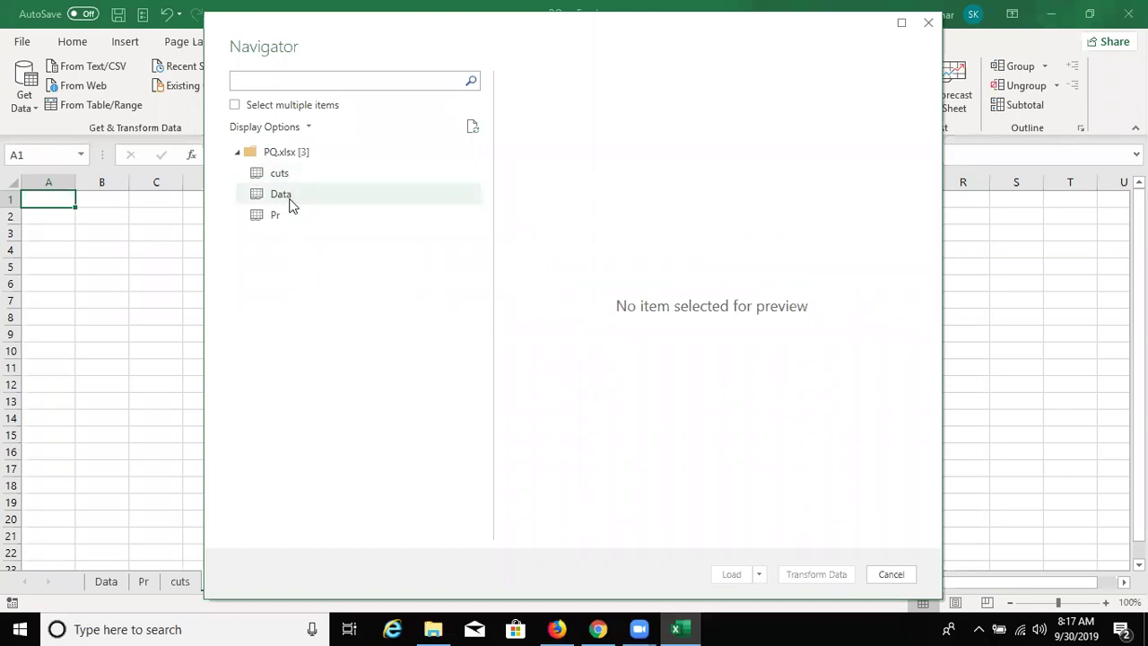
# - Preview the Data table in the Navigator and open it with Transform Data
pyautogui.click(290, 205)
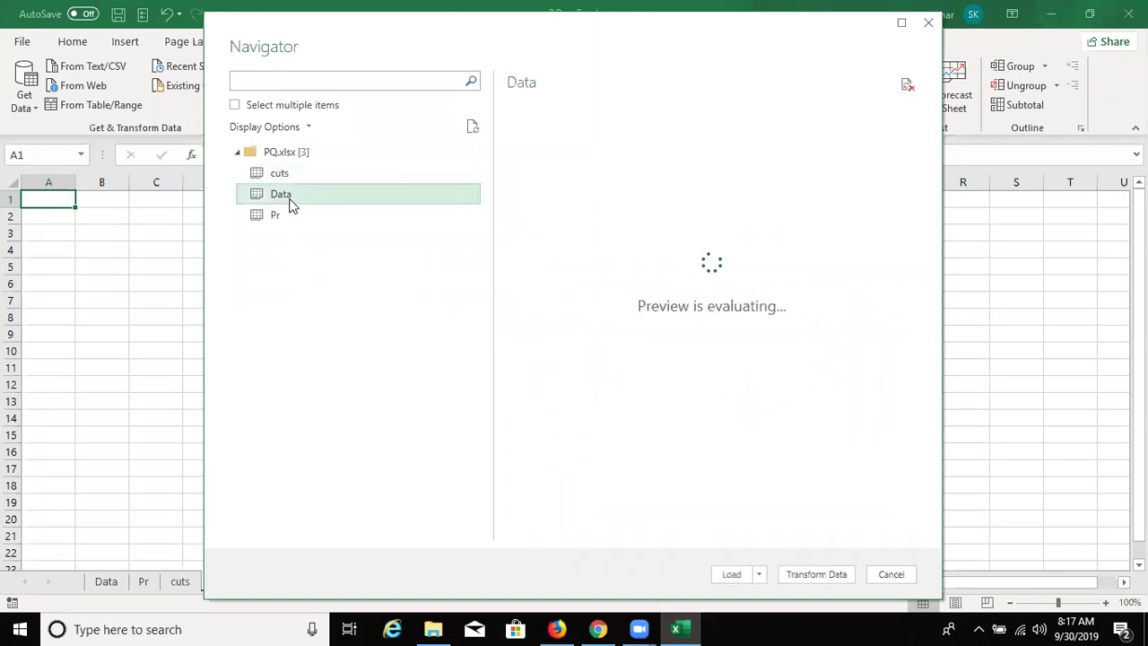
pyautogui.click(825, 579)
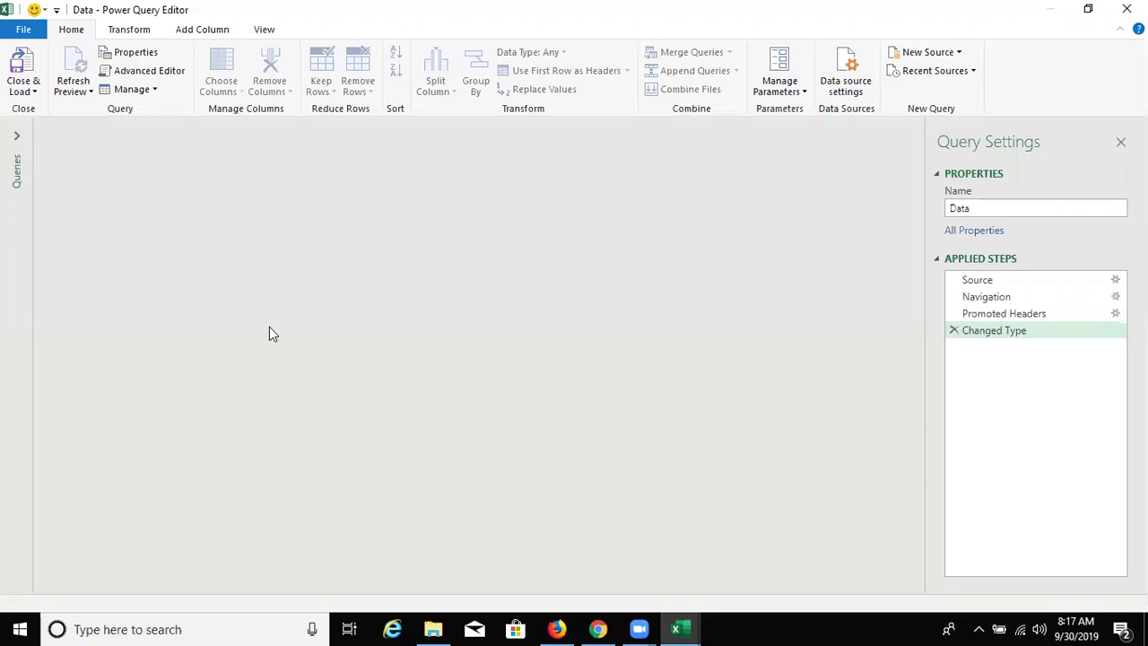
# - Load the Data query through Close & Load To as Only Create Connection
pyautogui.click(36, 92)
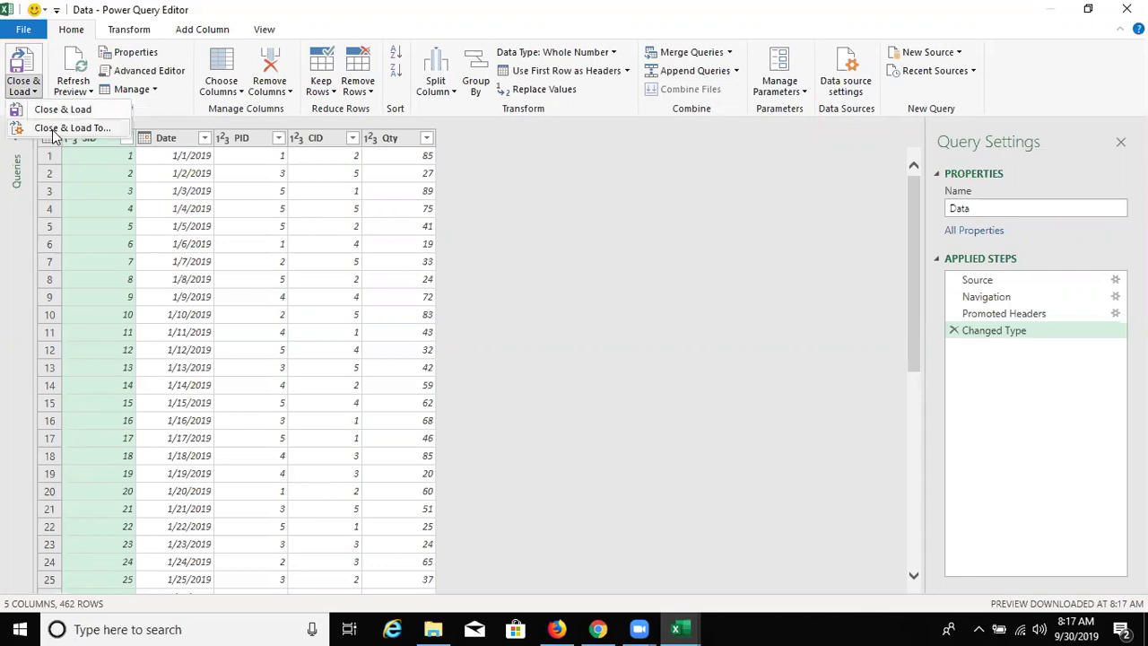
pyautogui.click(54, 128)
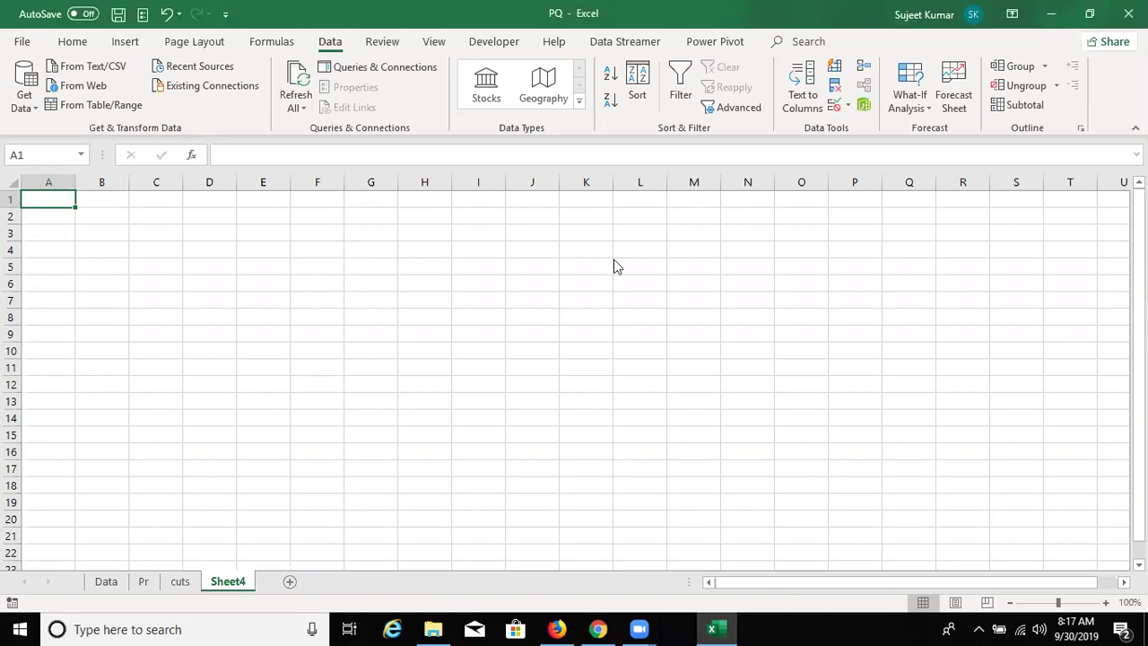
pyautogui.hotkey('alt', 'o')
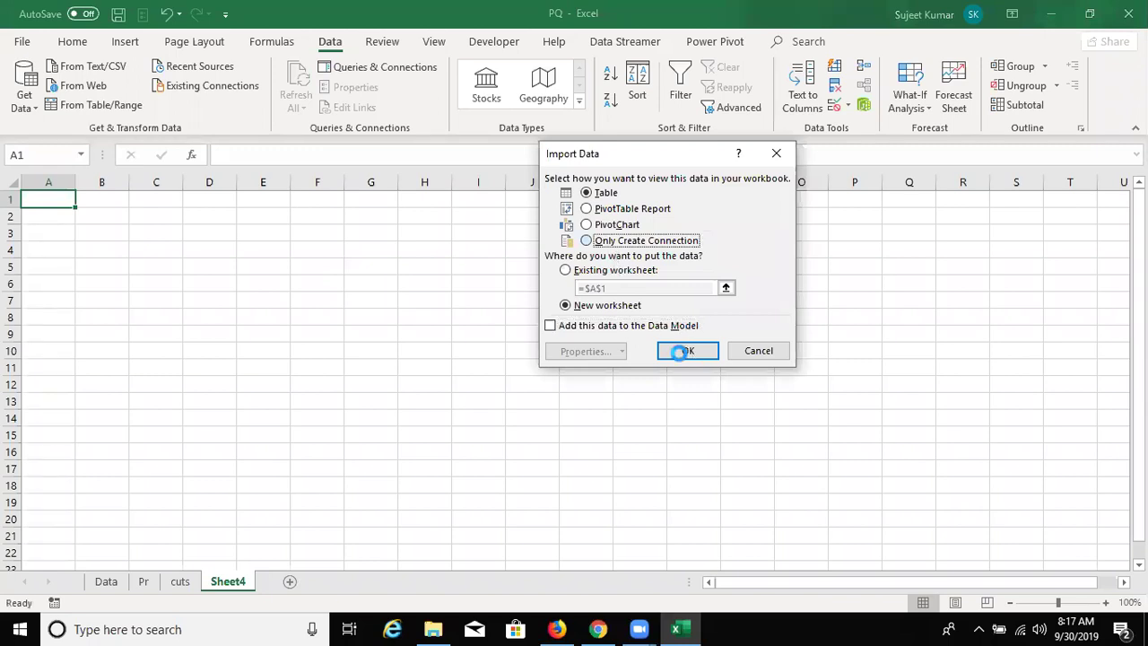
pyautogui.click(679, 353)
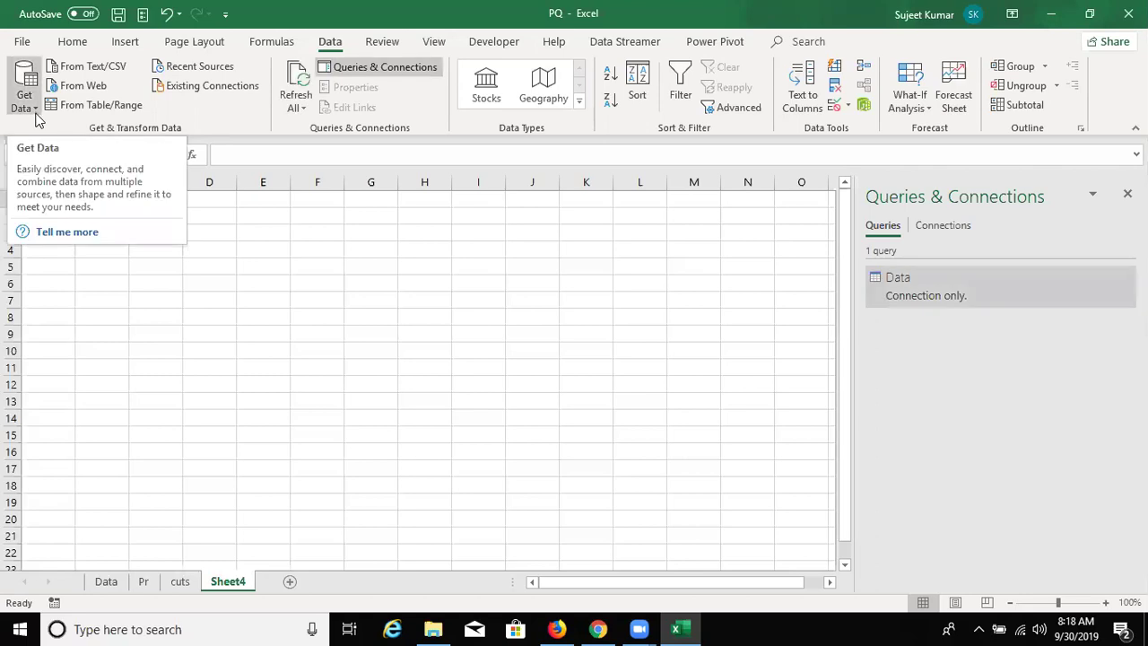
# - Import PQ.xlsx again from the workbook and open its Pr table with Transform Data
pyautogui.click(36, 115)
pyautogui.moveTo(90, 137)
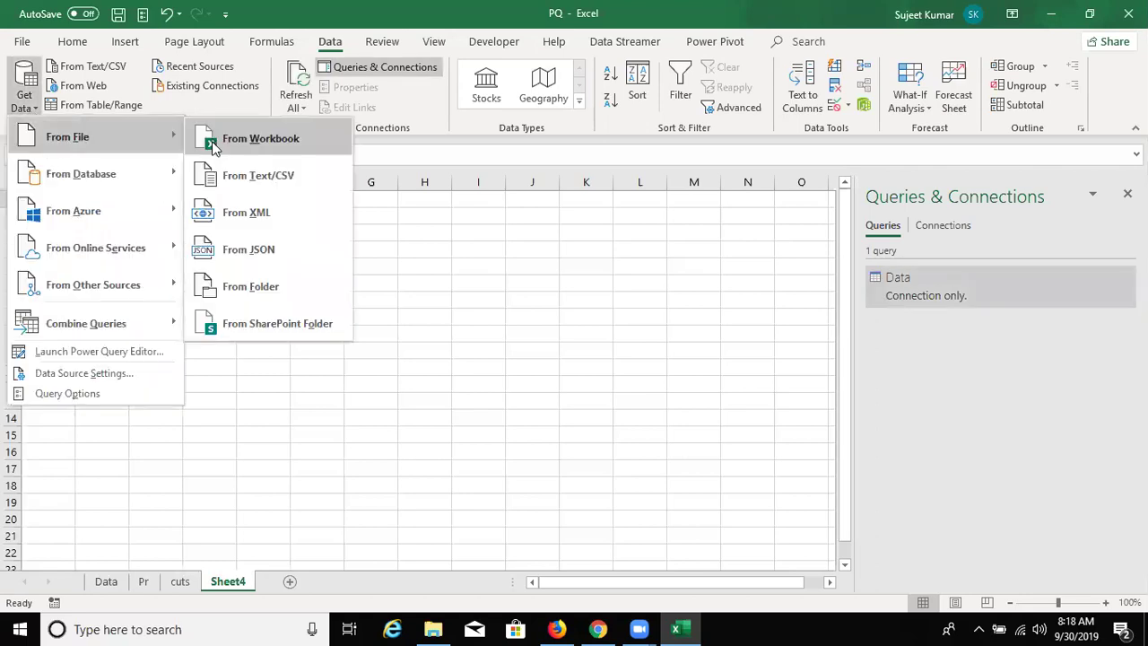
pyautogui.click(212, 144)
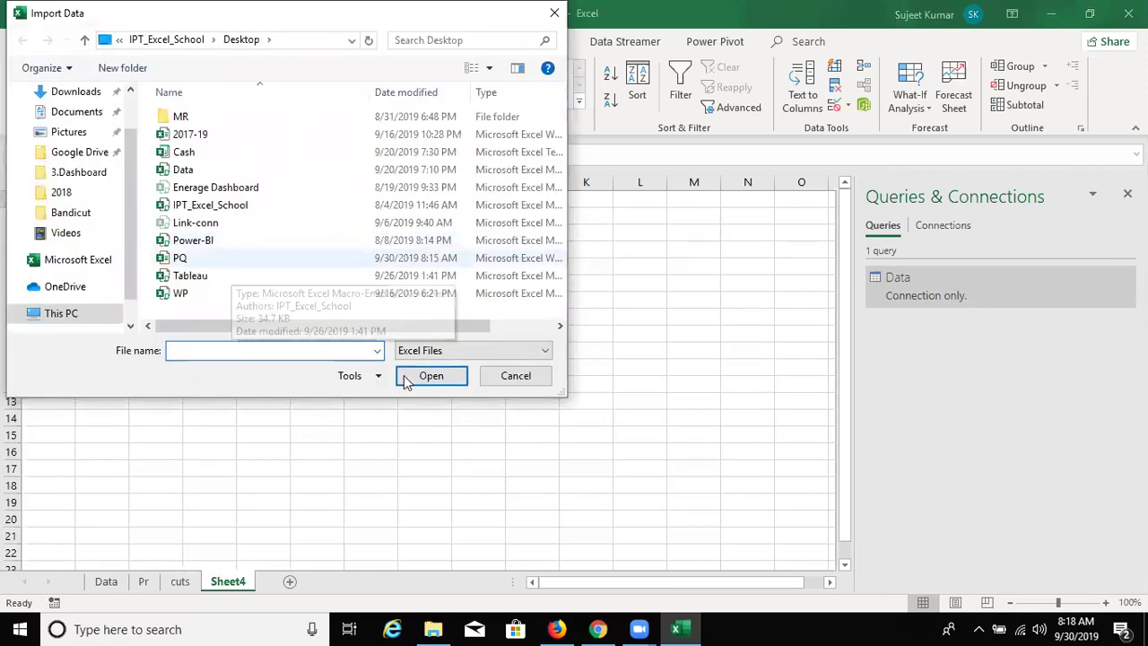
pyautogui.click(179, 257)
pyautogui.click(410, 378)
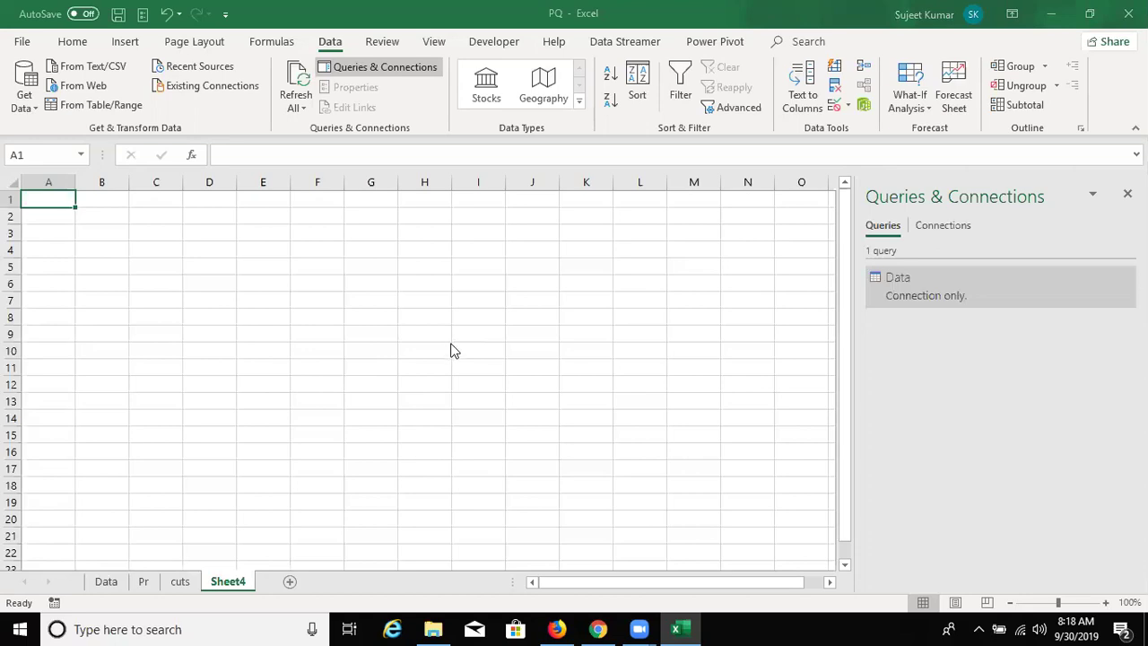
pyautogui.click(299, 224)
pyautogui.click(806, 581)
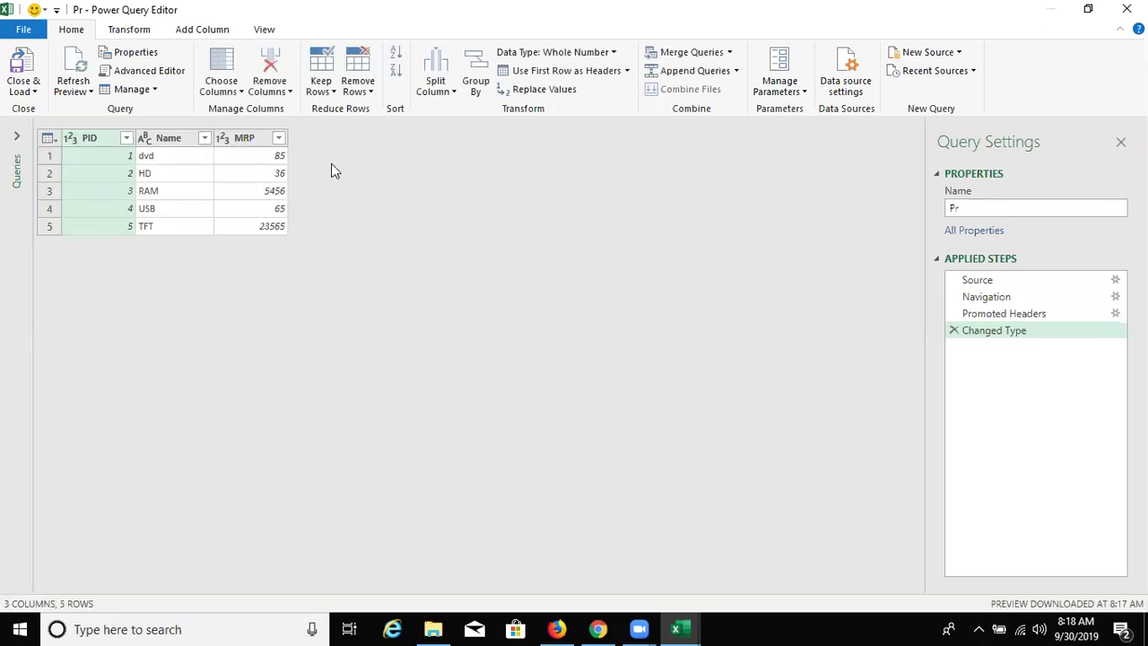
# - Look over the Pr query's Name column and the Transform and Add Column commands
pyautogui.click(171, 138)
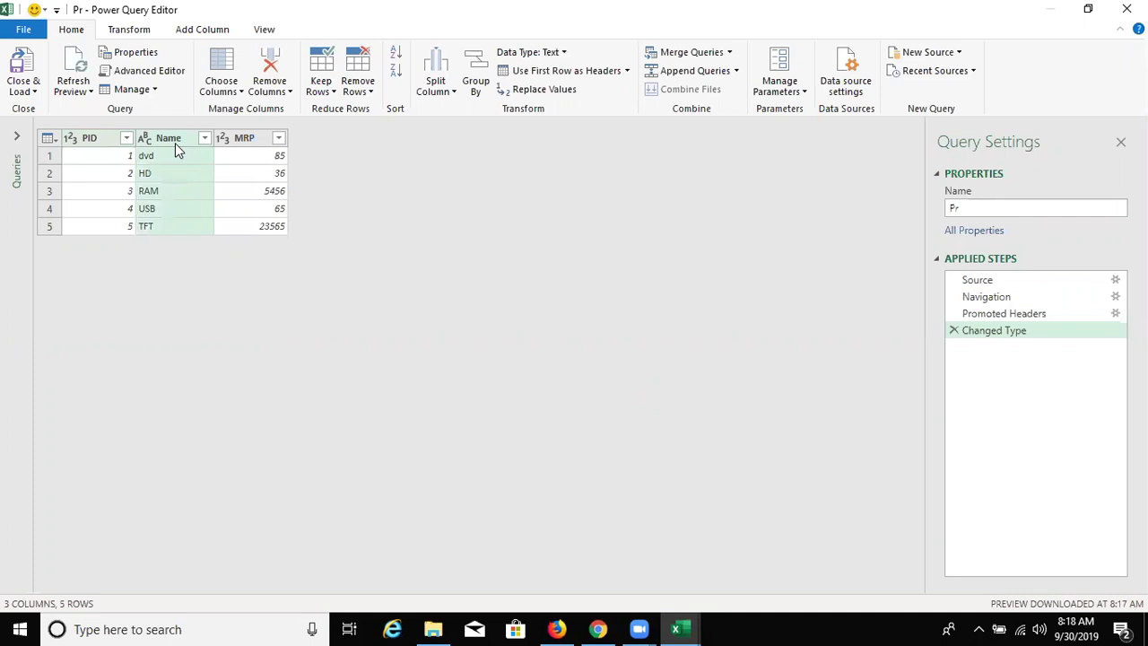
pyautogui.rightClick(174, 142)
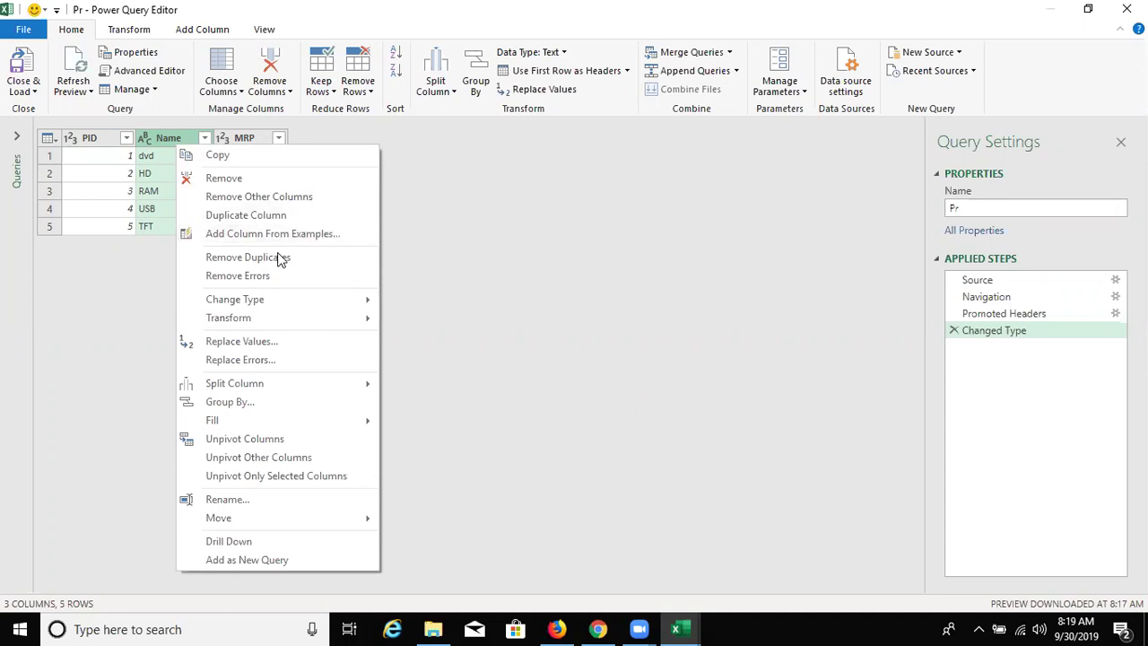
pyautogui.click(145, 175)
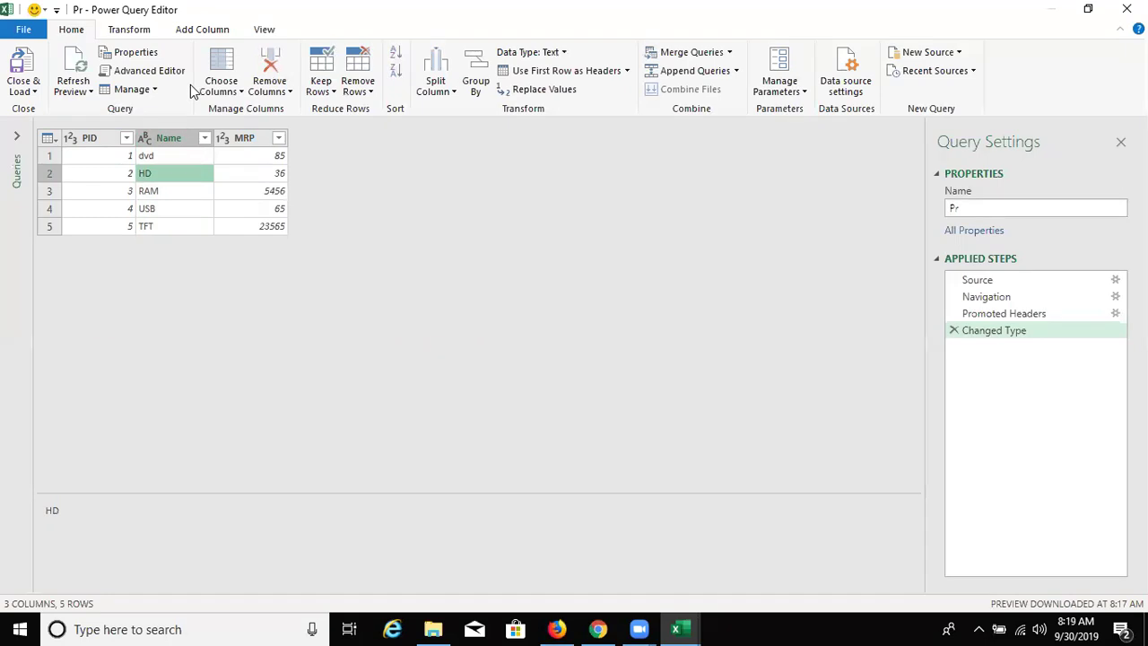
pyautogui.click(128, 29)
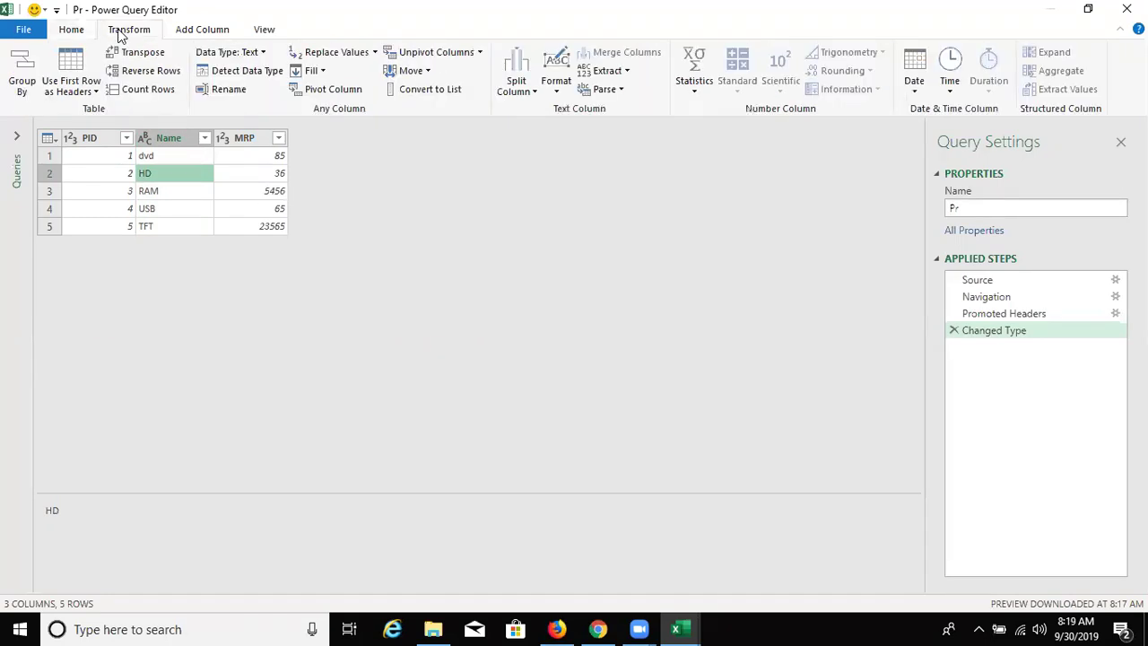
pyautogui.click(175, 35)
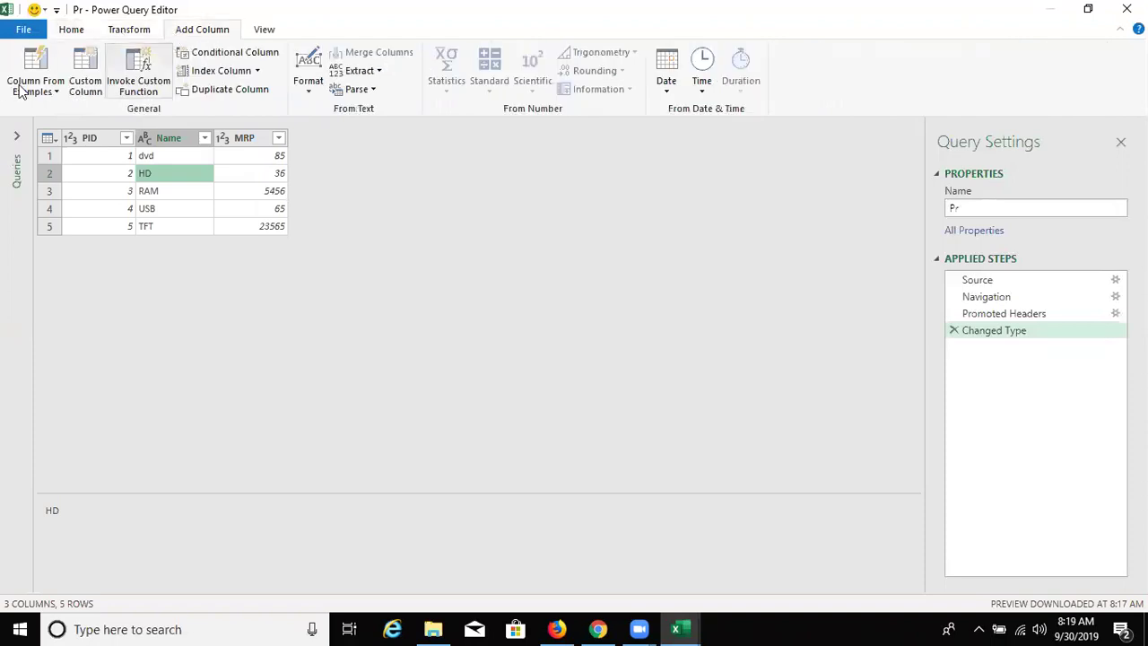
pyautogui.click(208, 197)
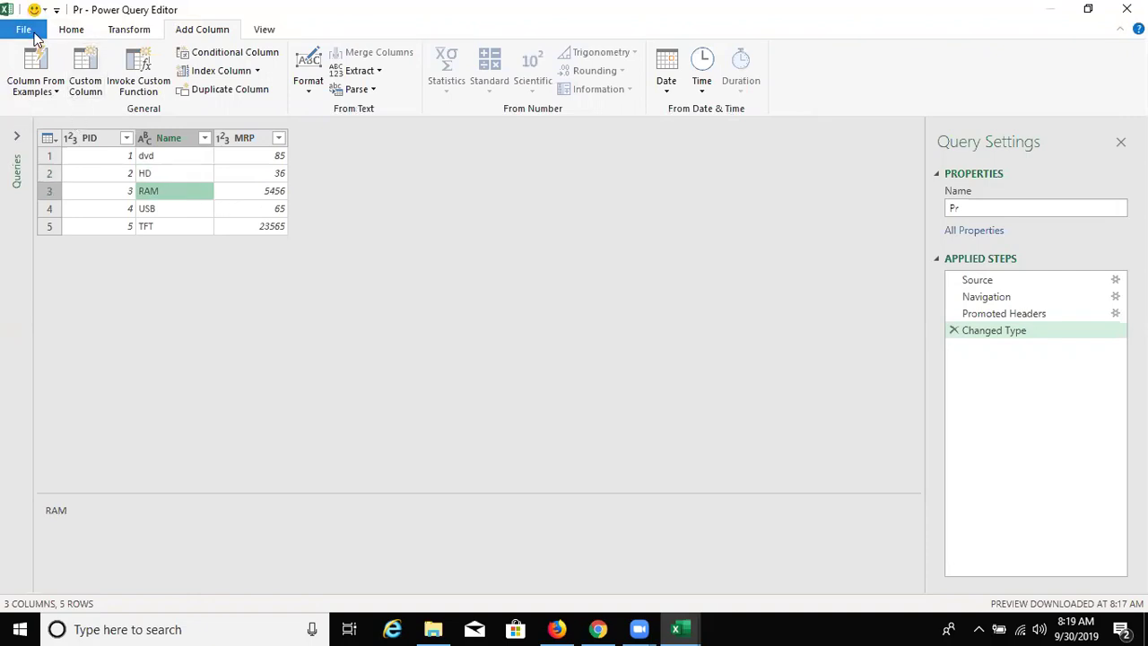
# - Load the Pr query through Close & Load To as Only Create Connection
pyautogui.click(64, 34)
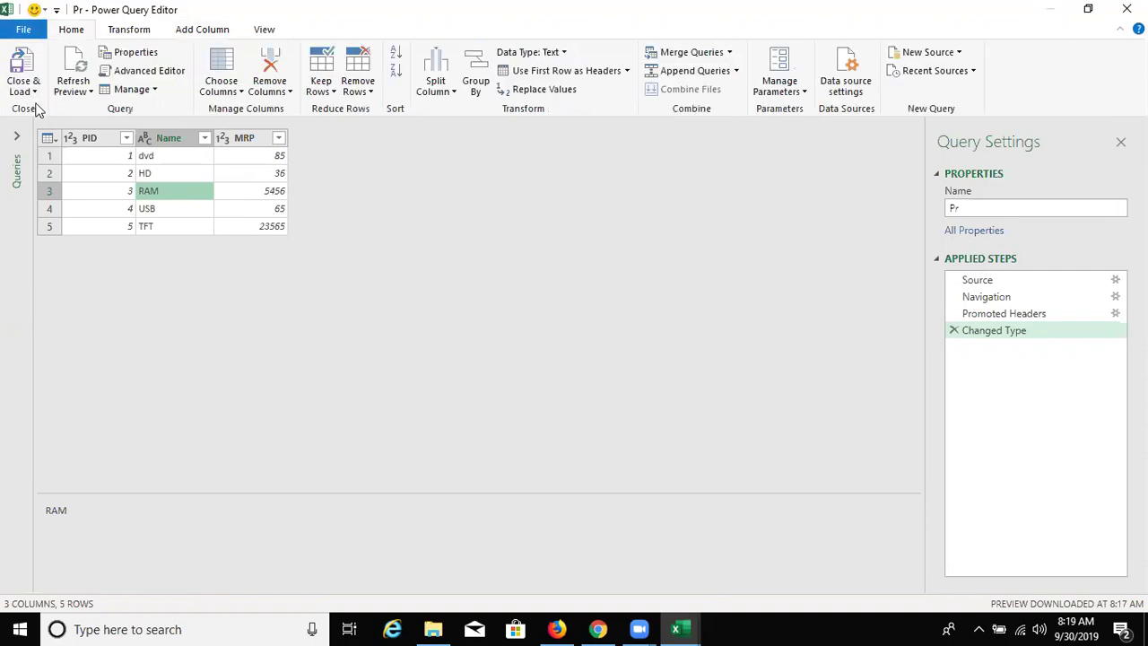
pyautogui.click(28, 90)
pyautogui.click(38, 130)
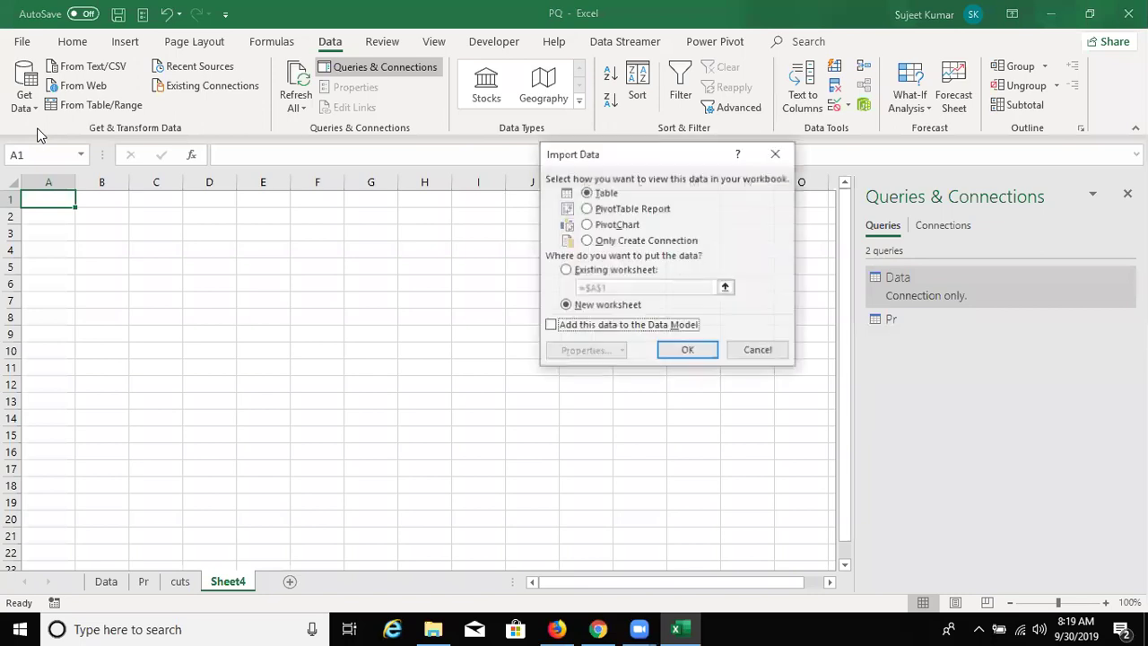
pyautogui.click(609, 253)
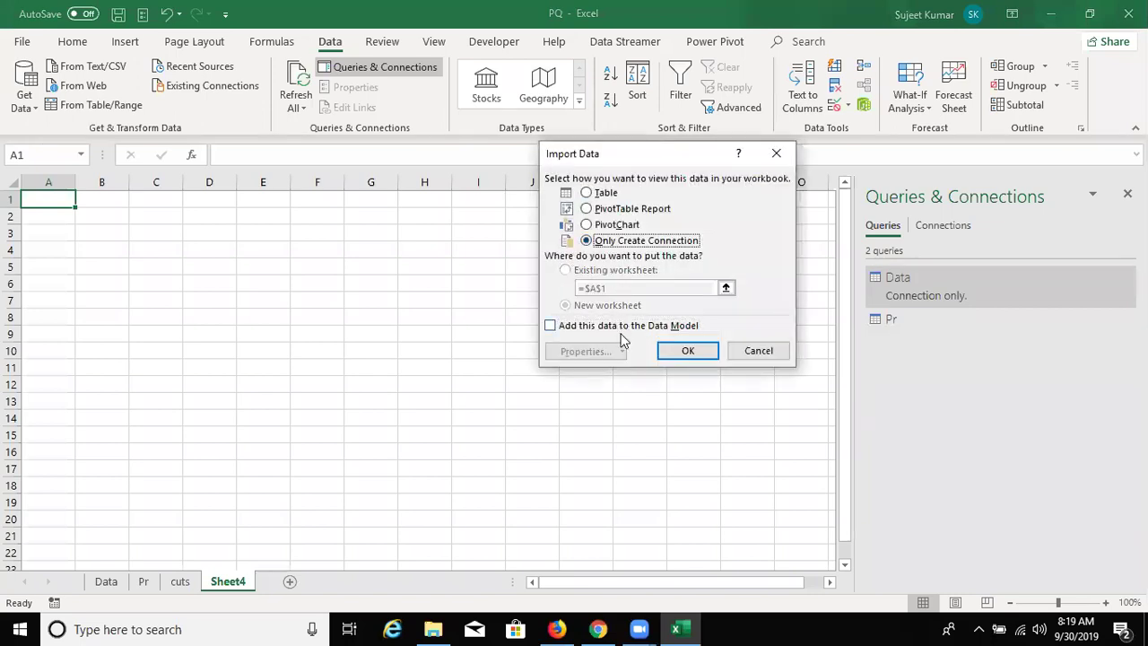
pyautogui.click(689, 352)
pyautogui.click(688, 351)
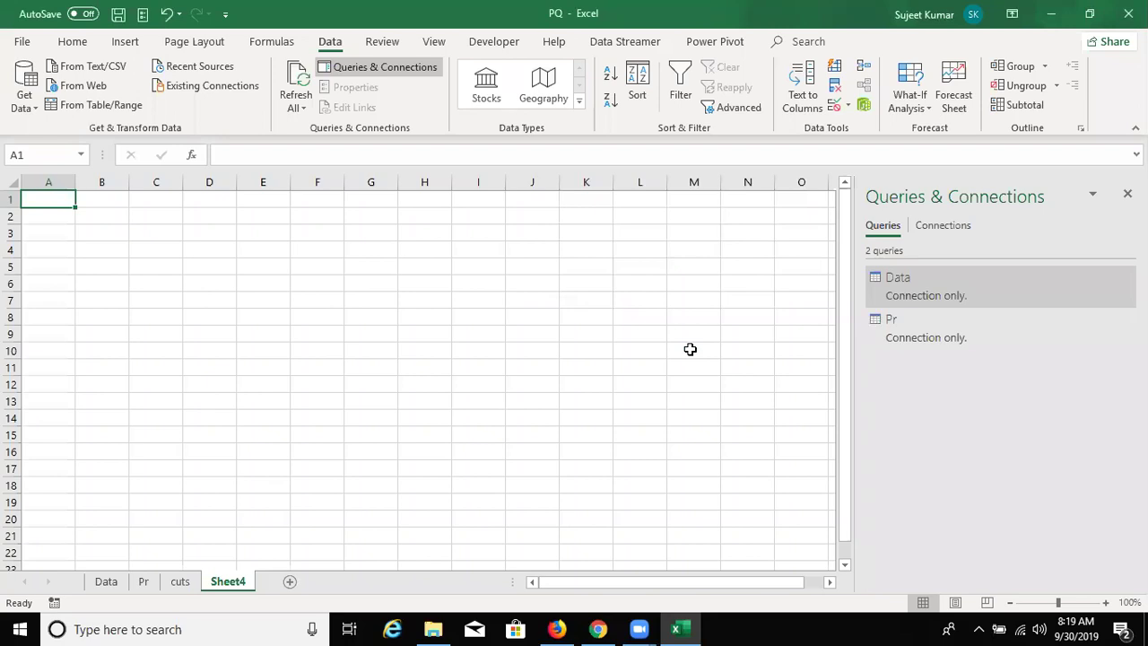
pyautogui.click(26, 106)
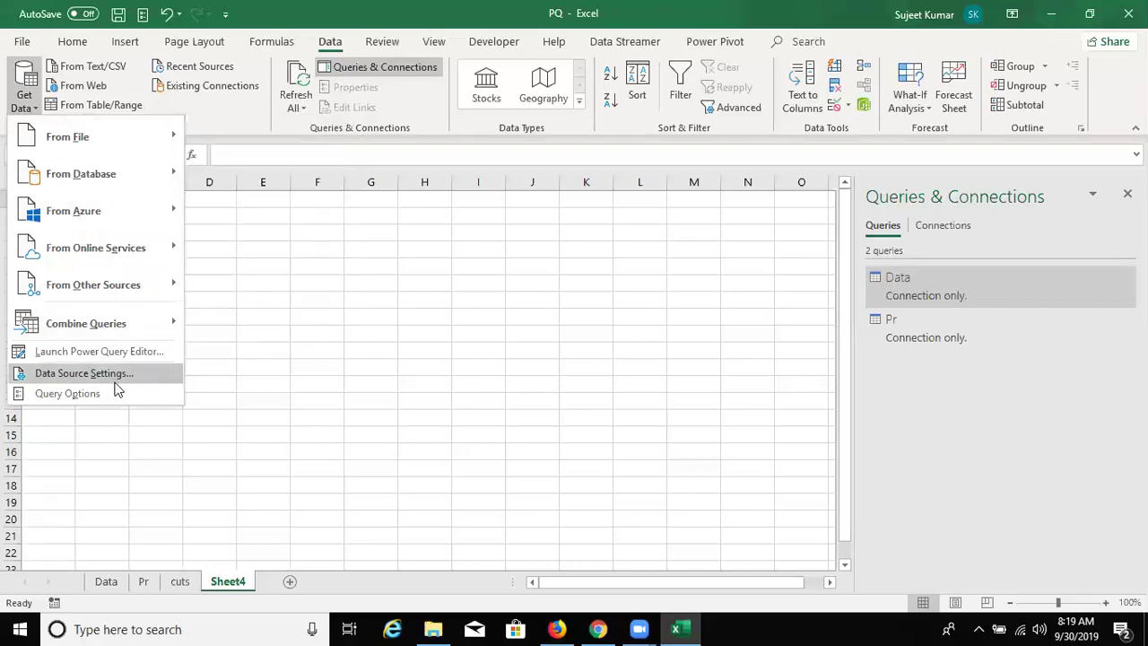
# - Choose Merge from Get Data > Combine Queries
pyautogui.moveTo(89, 334)
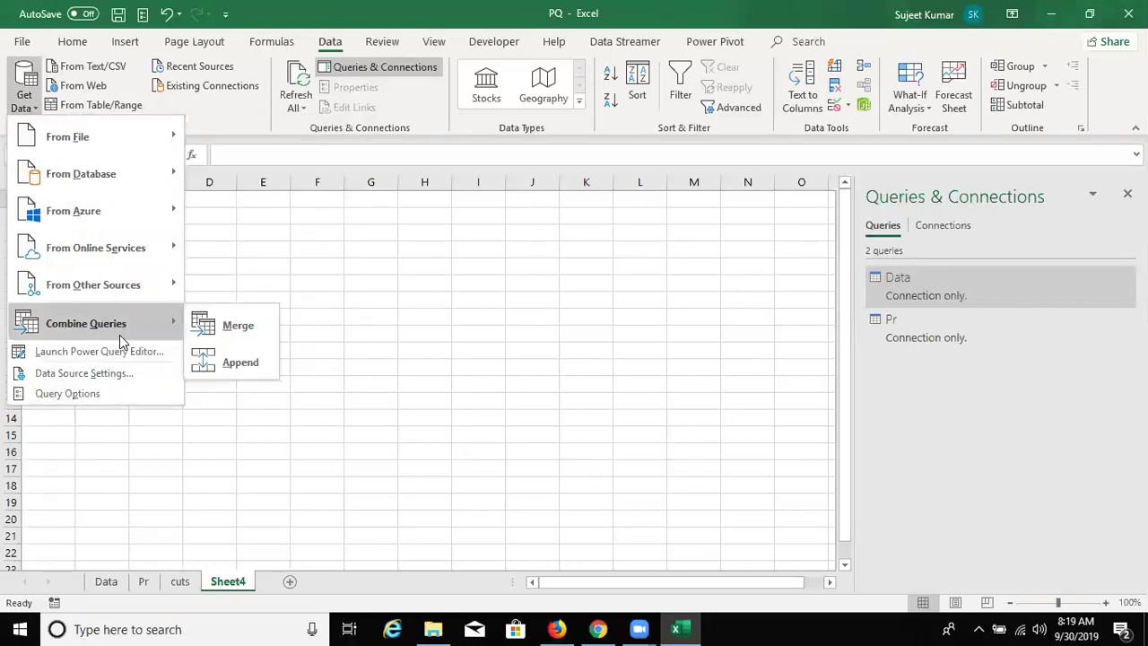
pyautogui.click(215, 331)
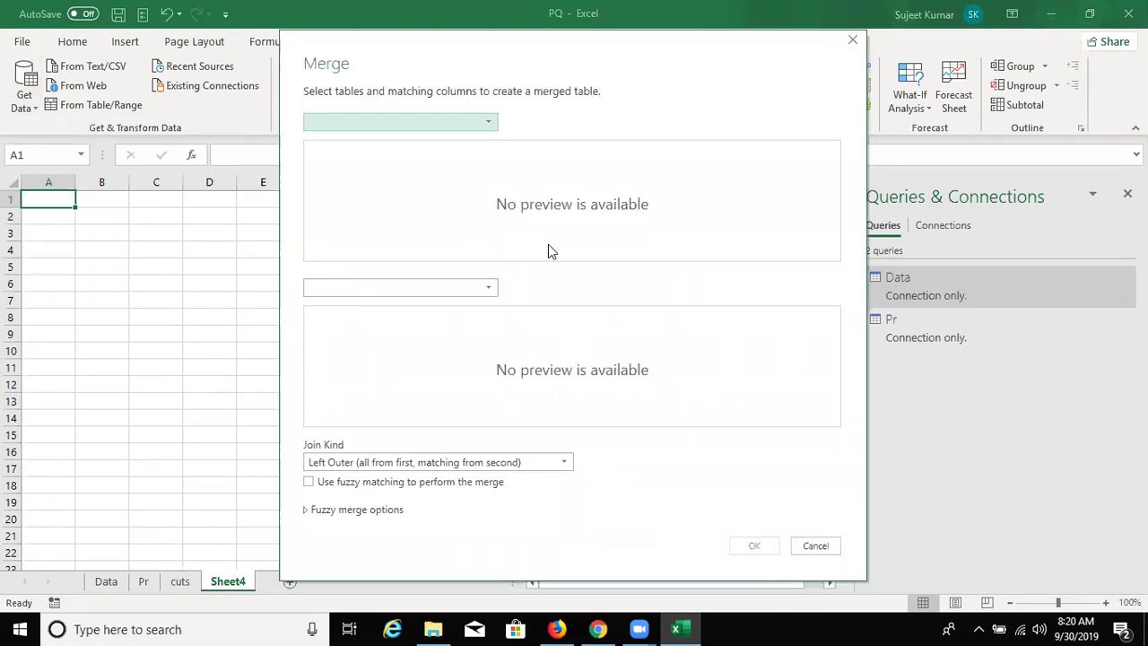
# - Merge Data with Pr as a Left Outer join on both PID columns
pyautogui.click(374, 125)
pyautogui.click(367, 147)
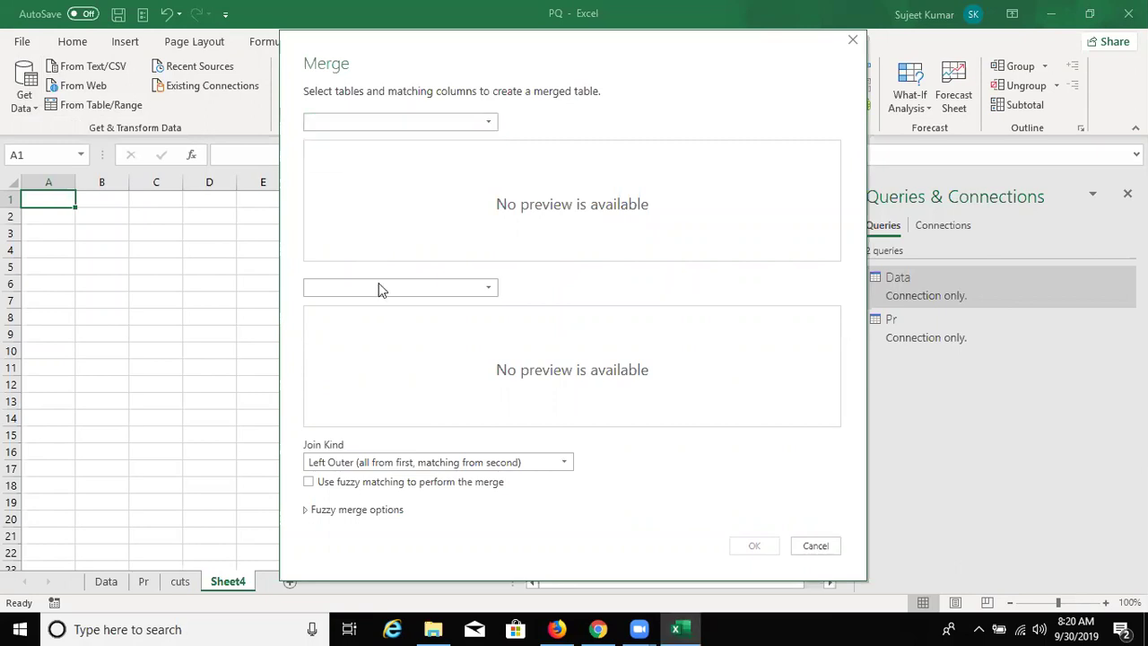
pyautogui.click(379, 288)
pyautogui.click(380, 325)
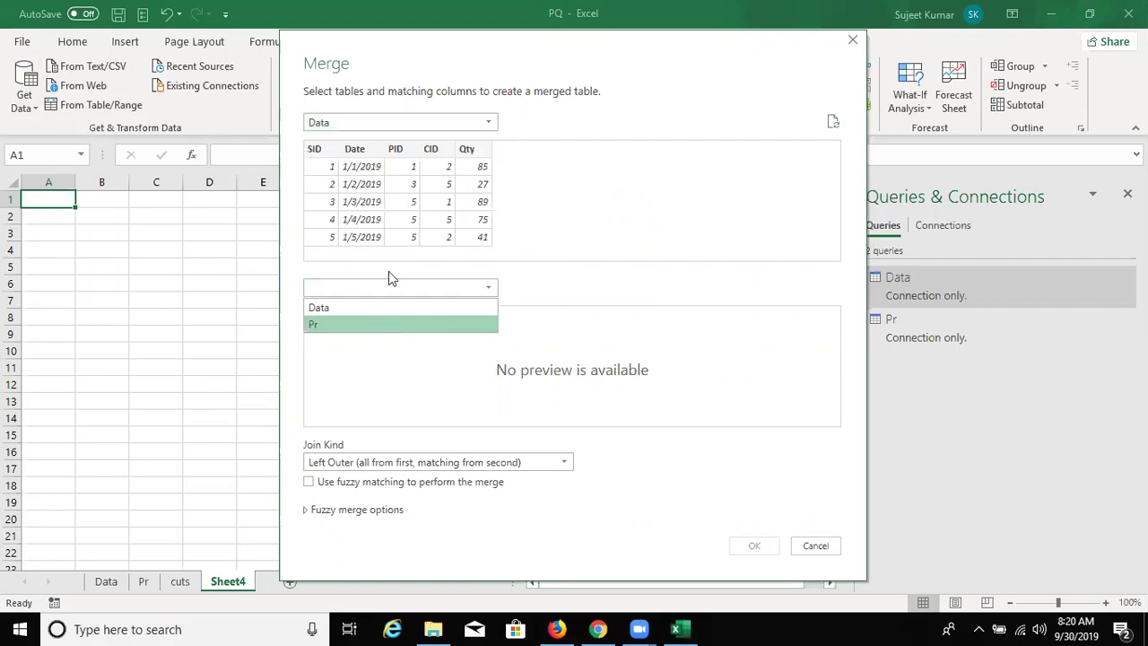
pyautogui.click(397, 151)
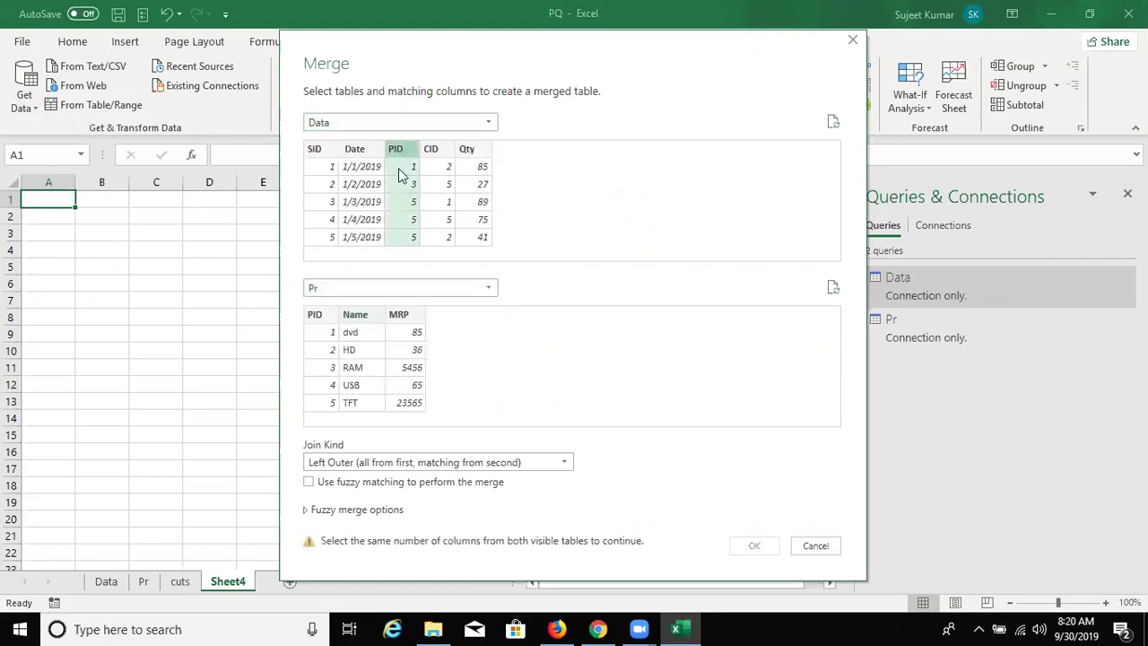
pyautogui.click(315, 314)
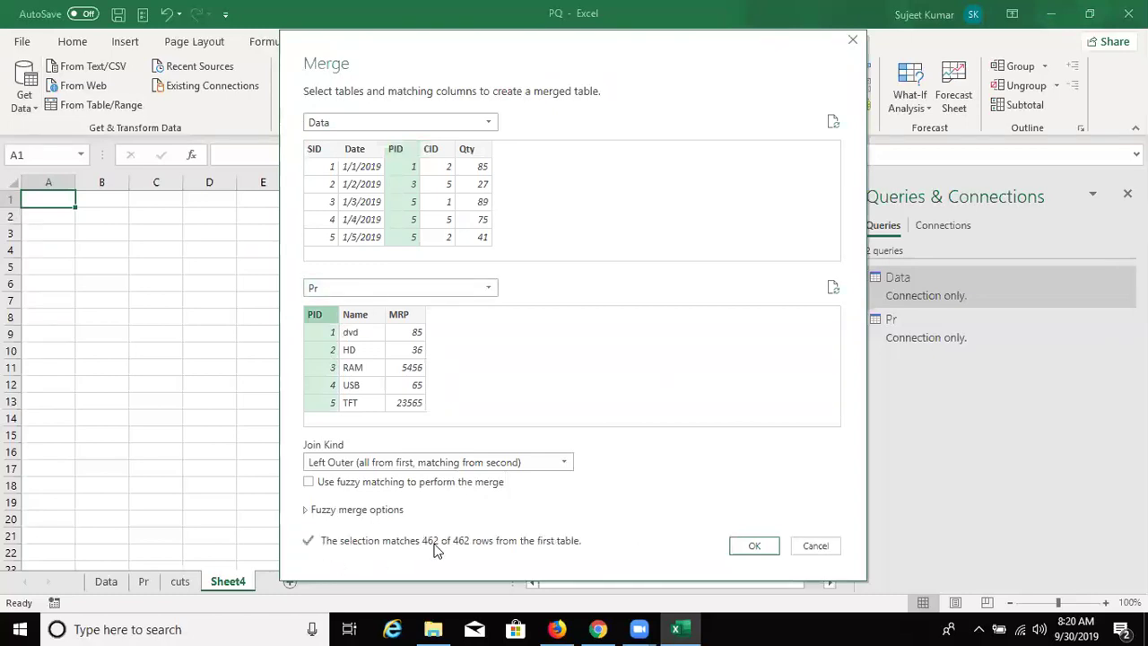
pyautogui.click(768, 551)
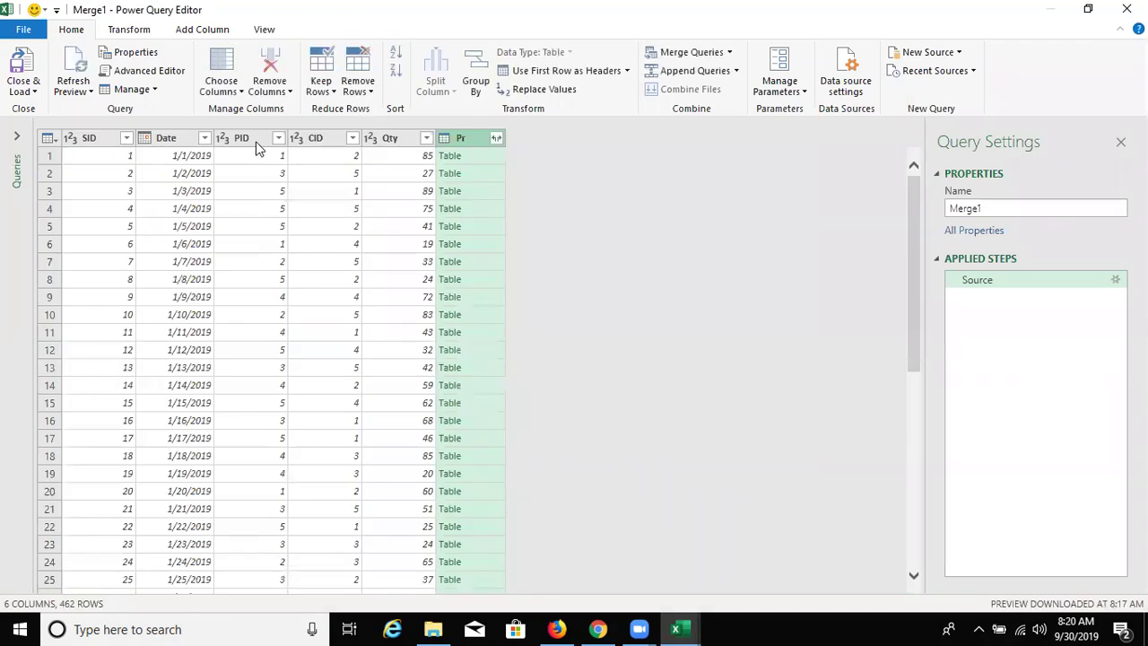
# - Expand the Pr column with PID unchecked, keeping only Name and MRP
pyautogui.click(254, 140)
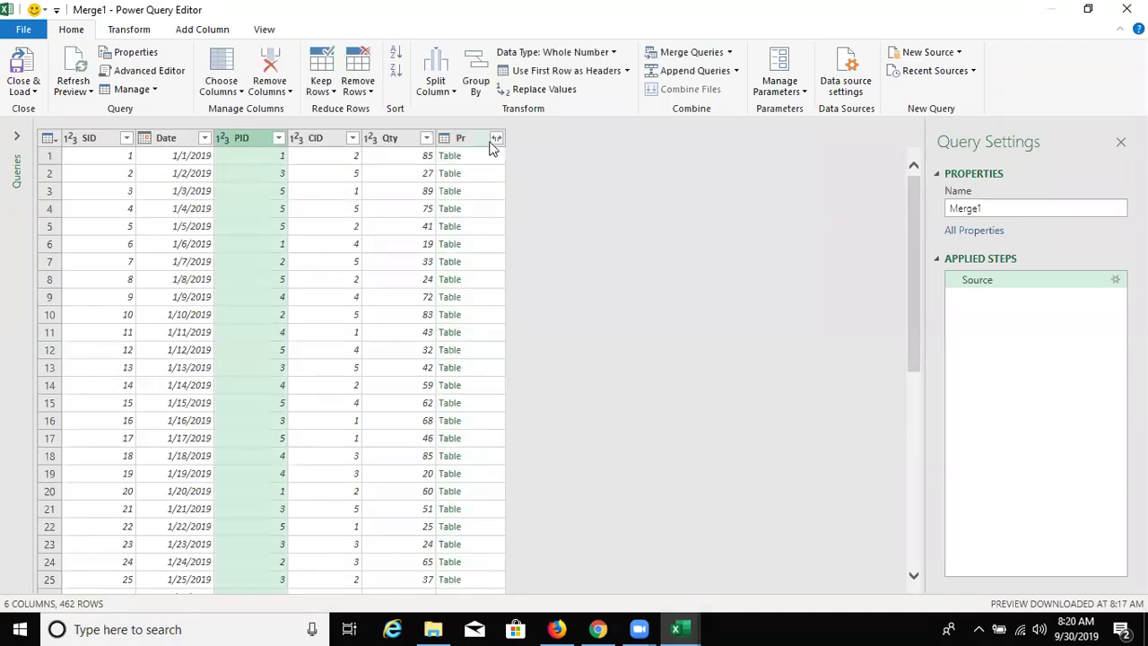
pyautogui.click(490, 143)
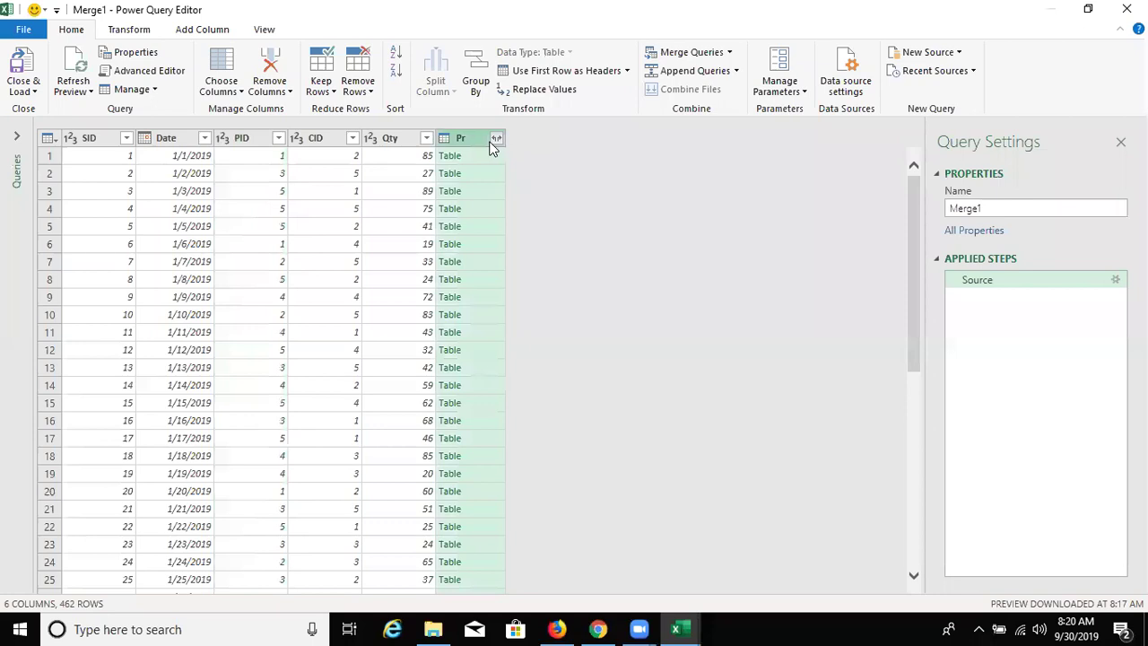
pyautogui.click(494, 141)
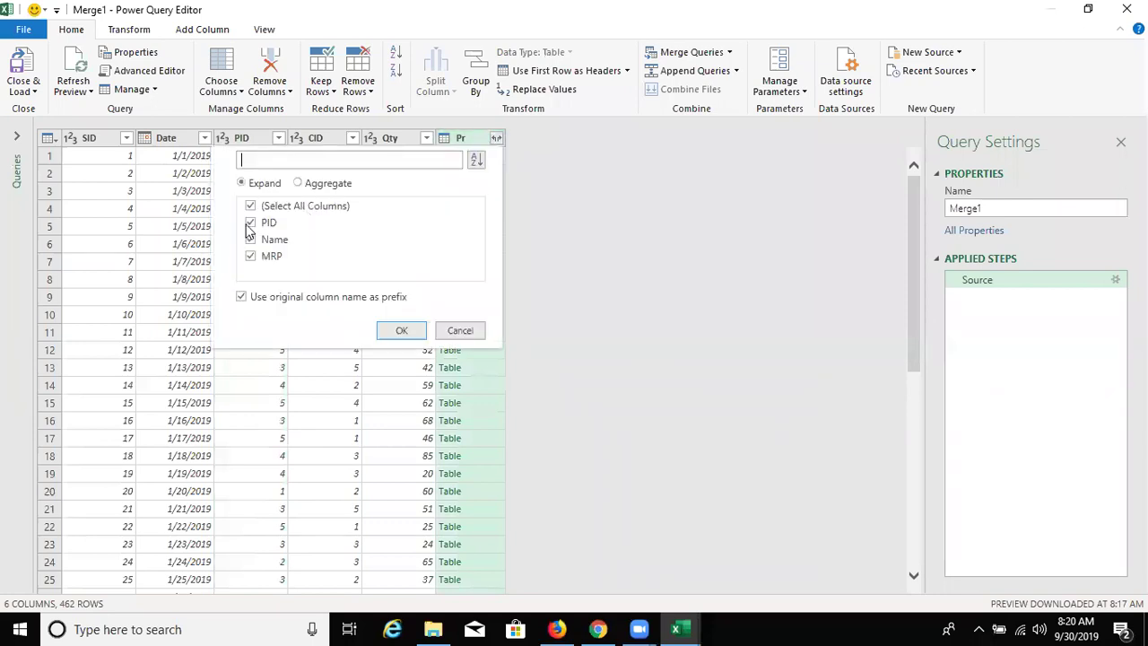
pyautogui.click(251, 223)
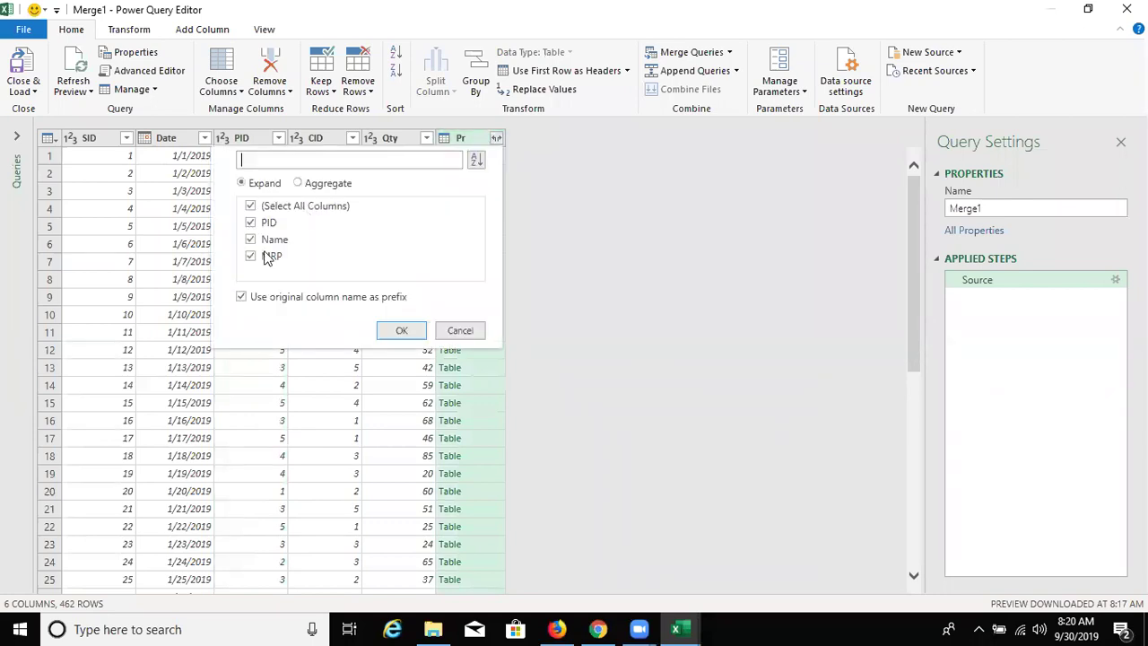
pyautogui.click(403, 331)
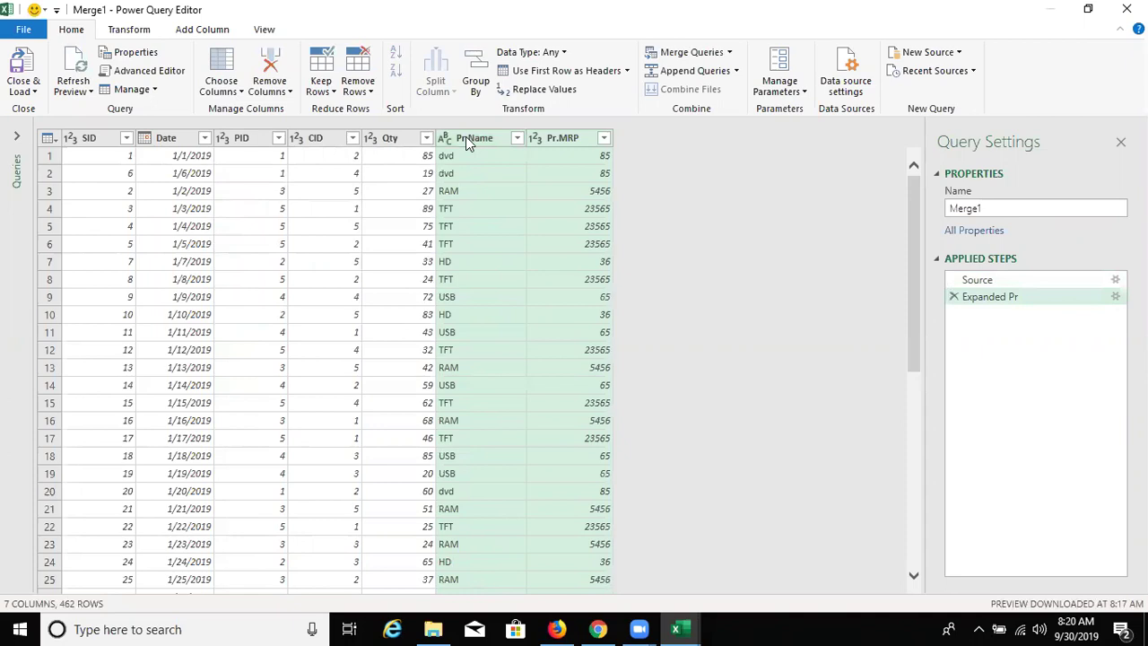
pyautogui.click(466, 136)
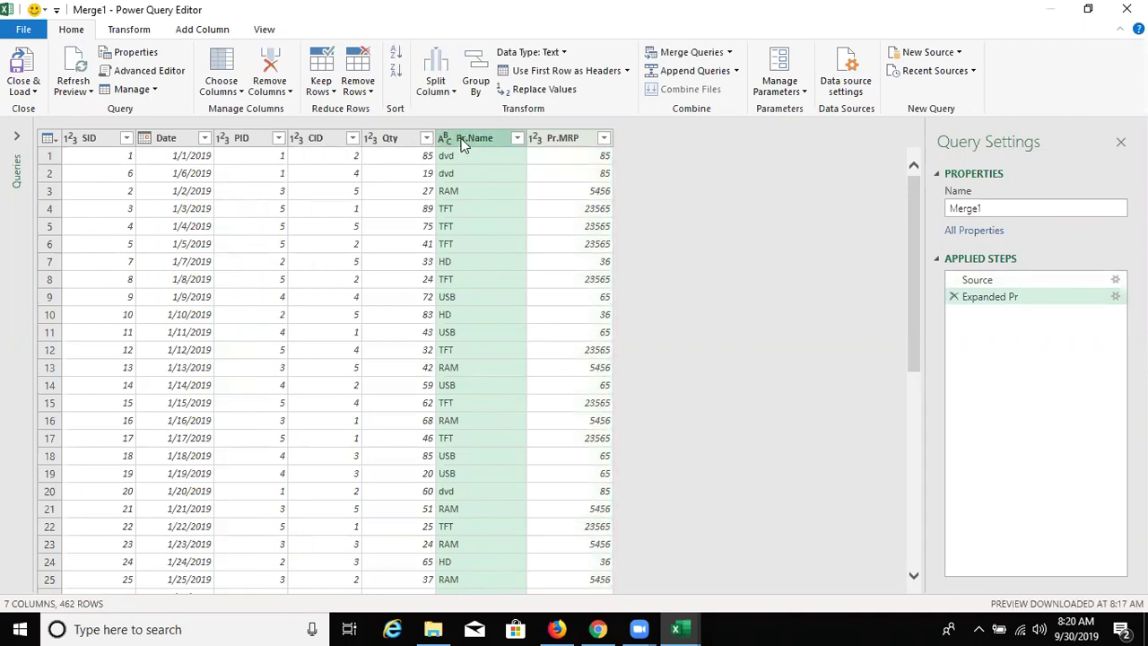
# - Drag Pr.Name between PID and CID, then check the Pr.MRP values
pyautogui.moveTo(326, 146); pyautogui.dragTo(307, 139)
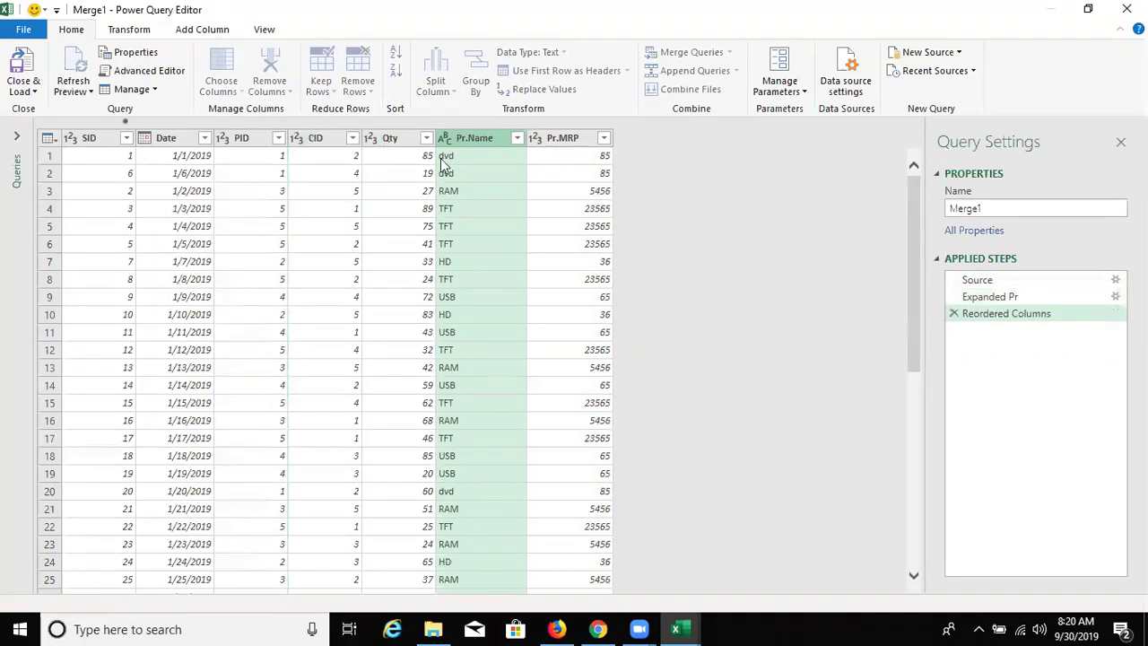
pyautogui.click(558, 146)
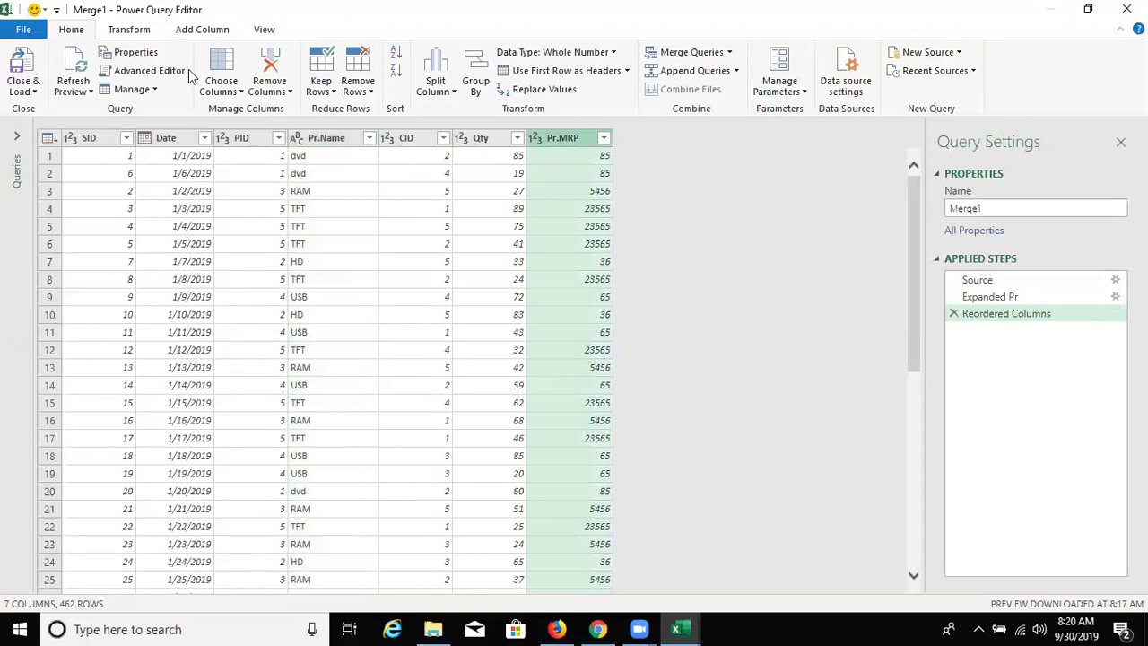
pyautogui.click(587, 155)
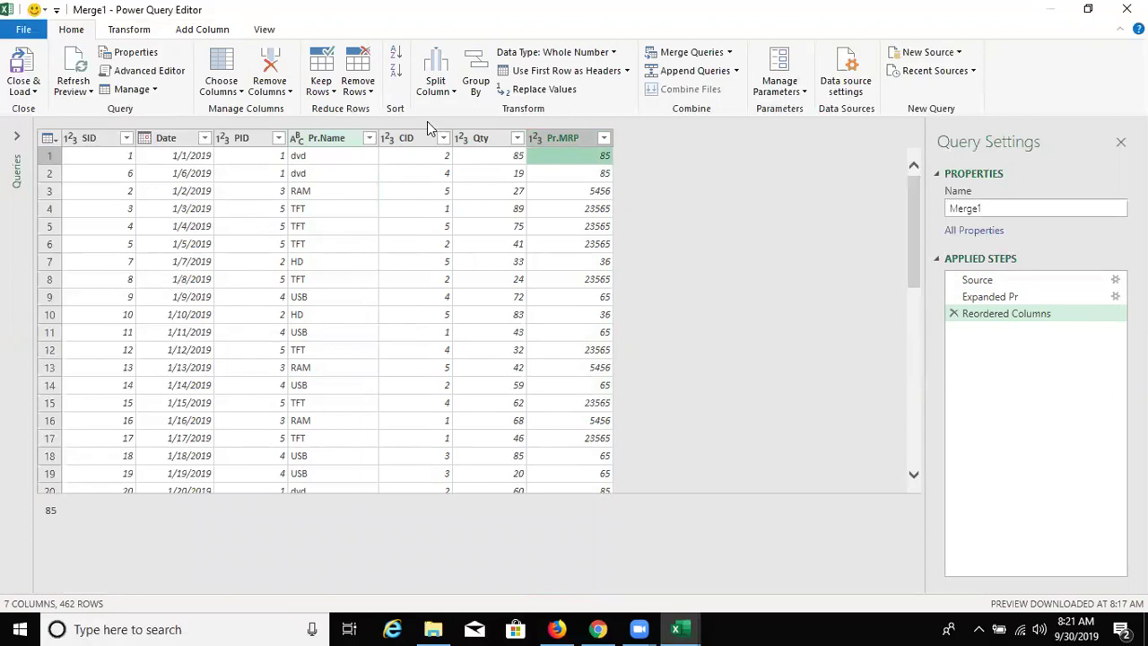
pyautogui.click(199, 31)
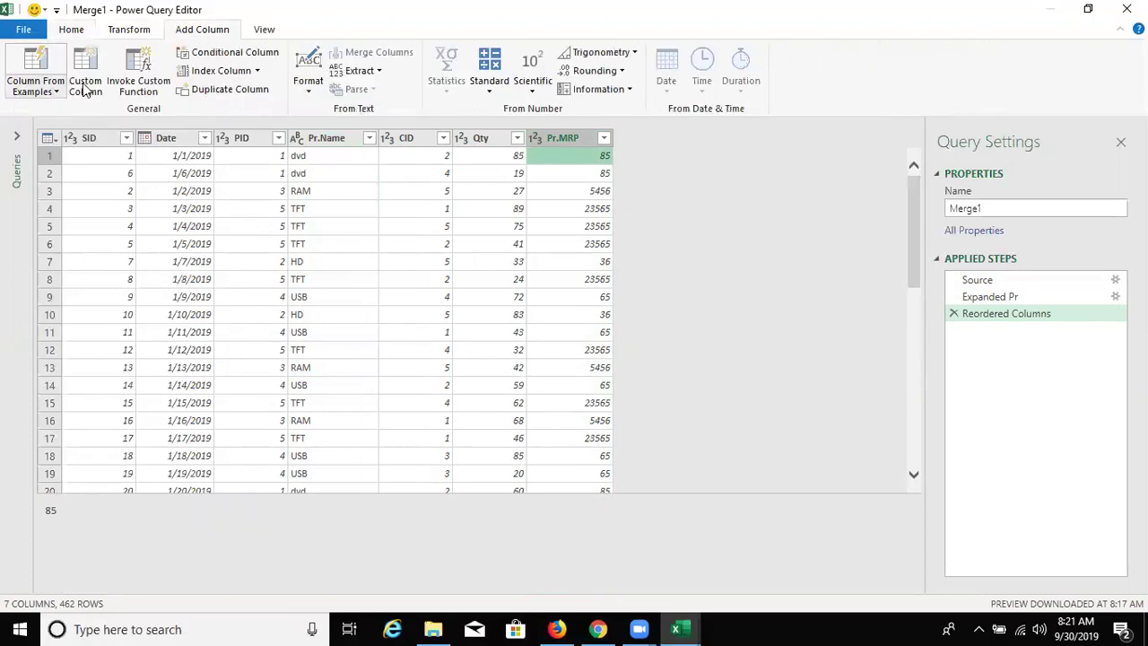
# - Add a custom column named Amt with the formula [Qty]*[Pr.MRP]
pyautogui.click(85, 90)
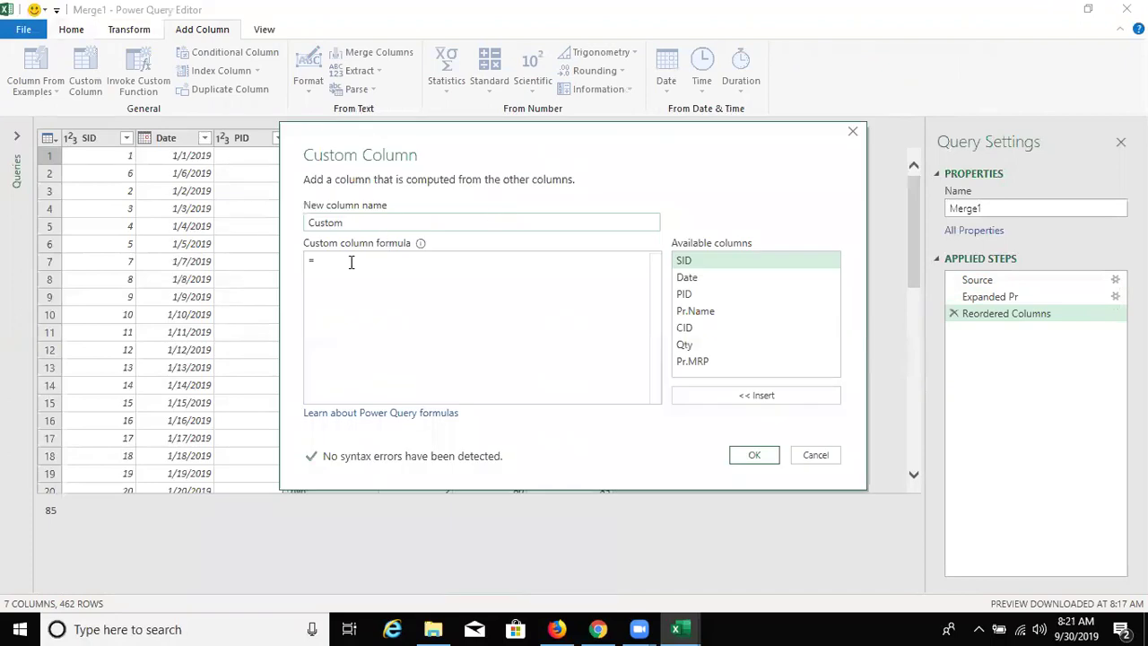
pyautogui.click(311, 222)
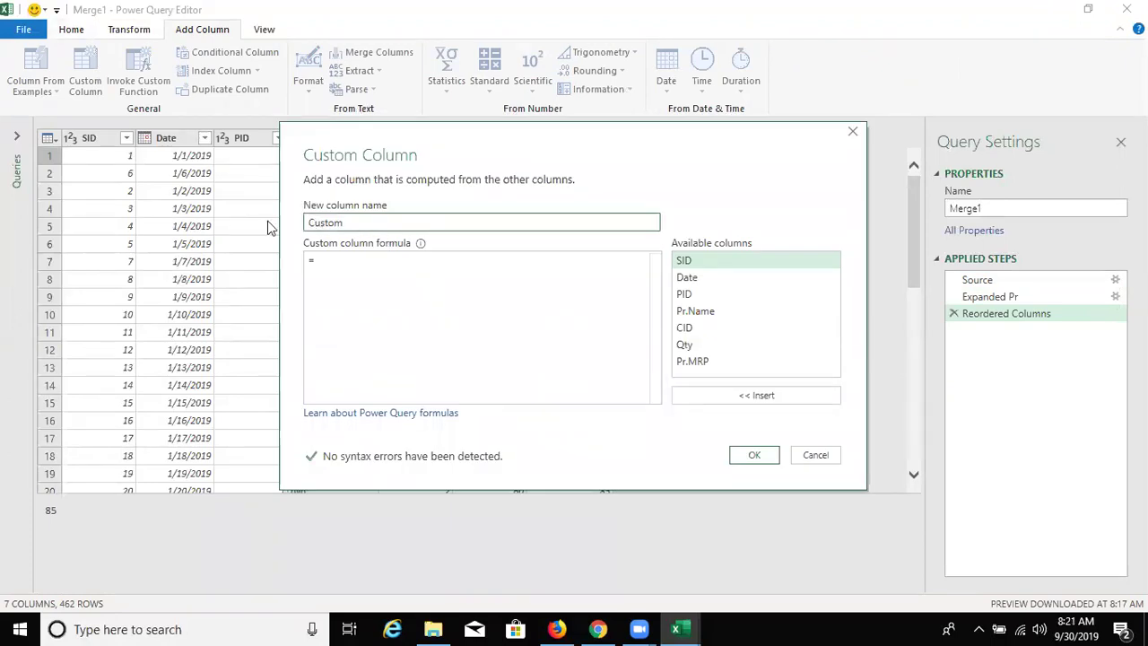
pyautogui.hotkey('ctrl', 'a')
pyautogui.write('Amt')
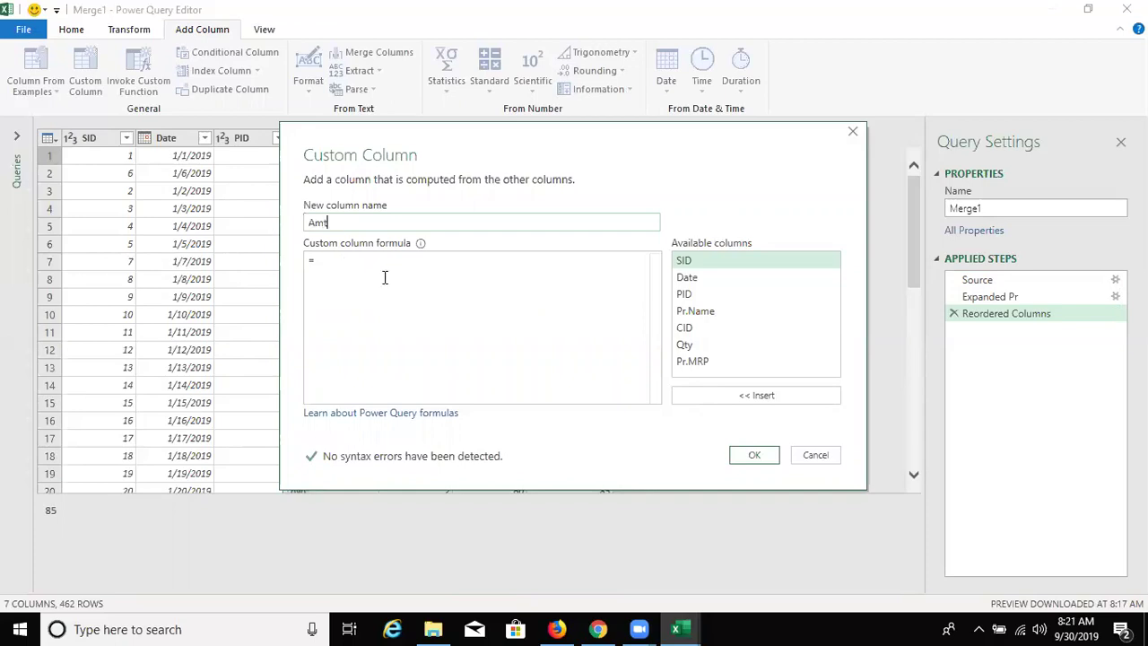
pyautogui.click(691, 346)
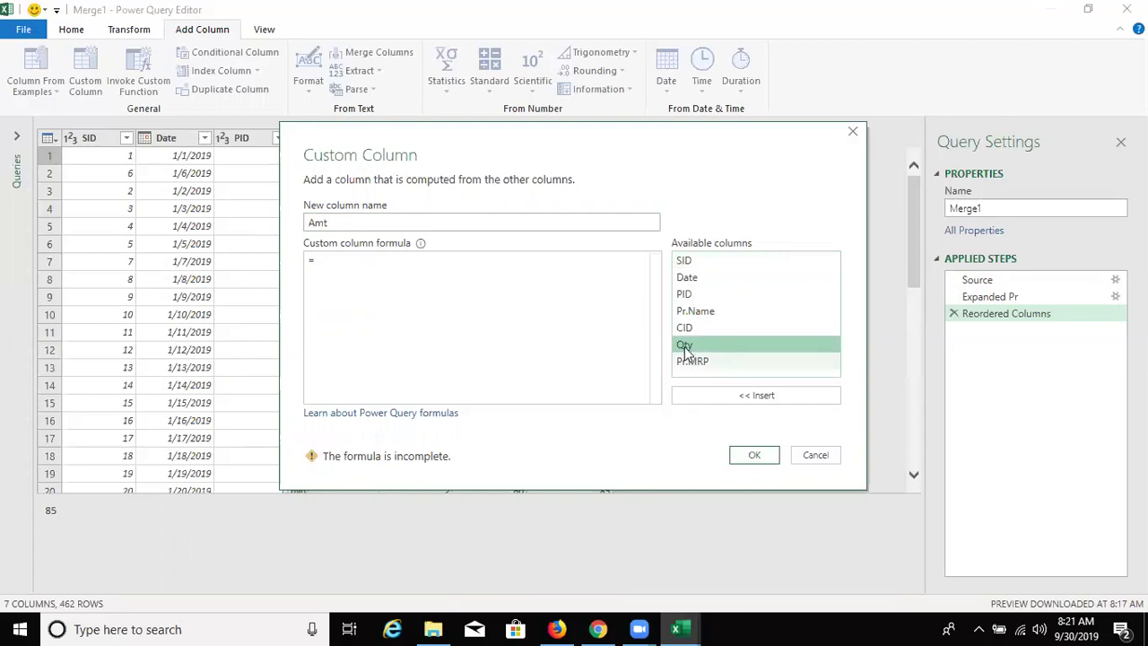
pyautogui.click(721, 394)
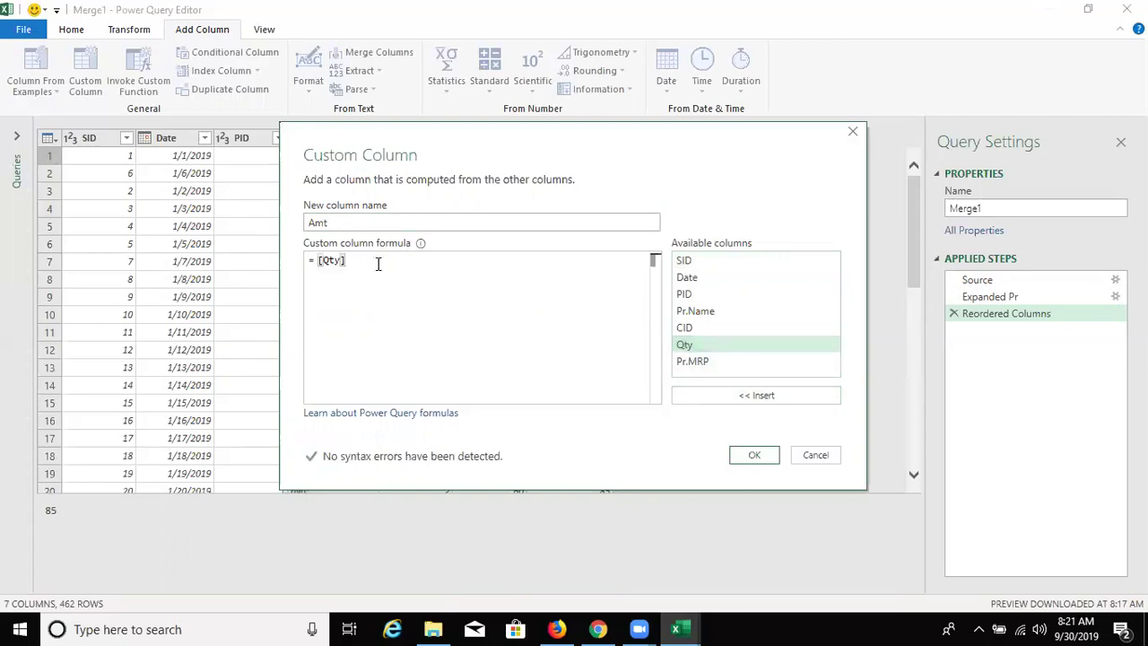
pyautogui.write('*')
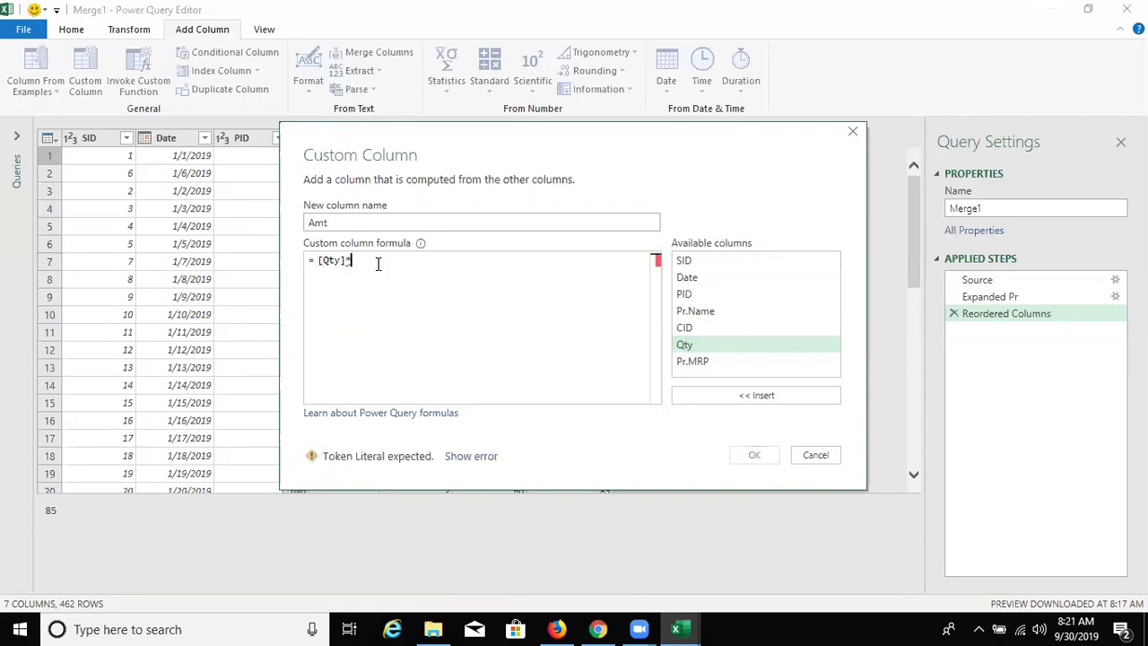
pyautogui.doubleClick(692, 363)
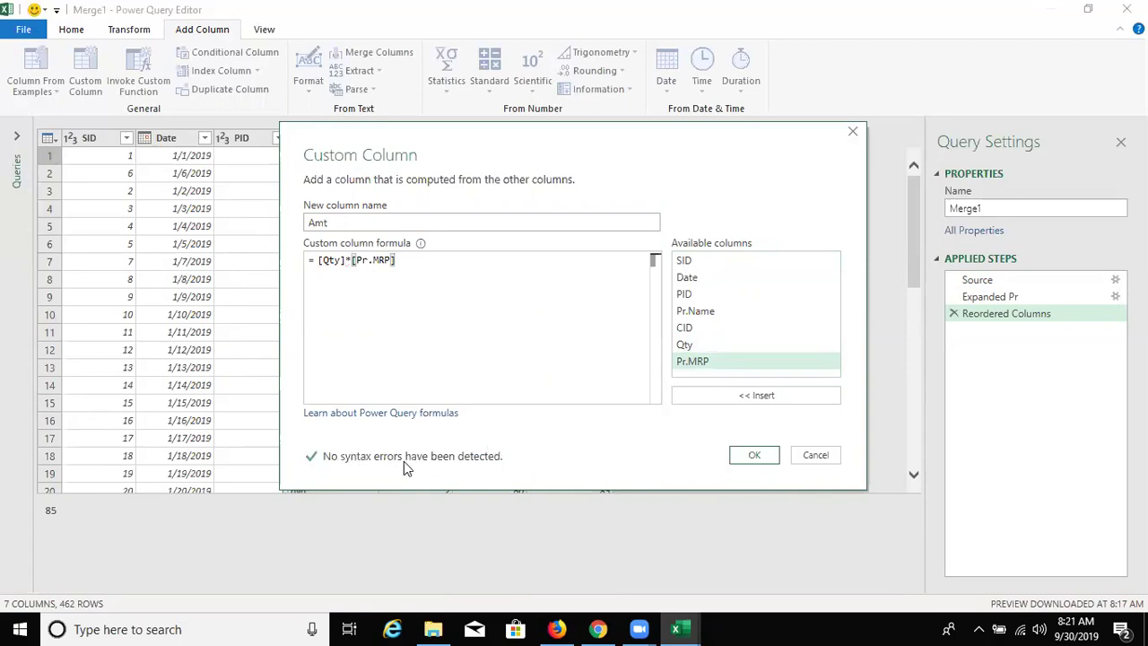
pyautogui.click(745, 455)
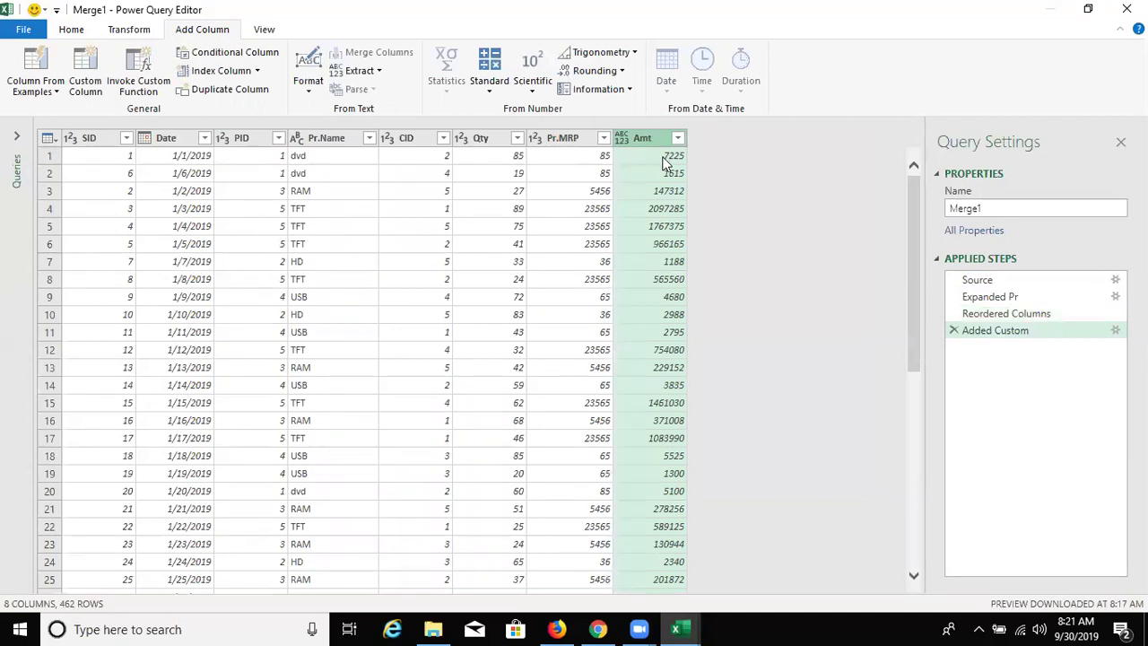
# - Add a custom column named GST with the formula [Amt]*0.18, correcting the invalid 18% entry
pyautogui.click(86, 82)
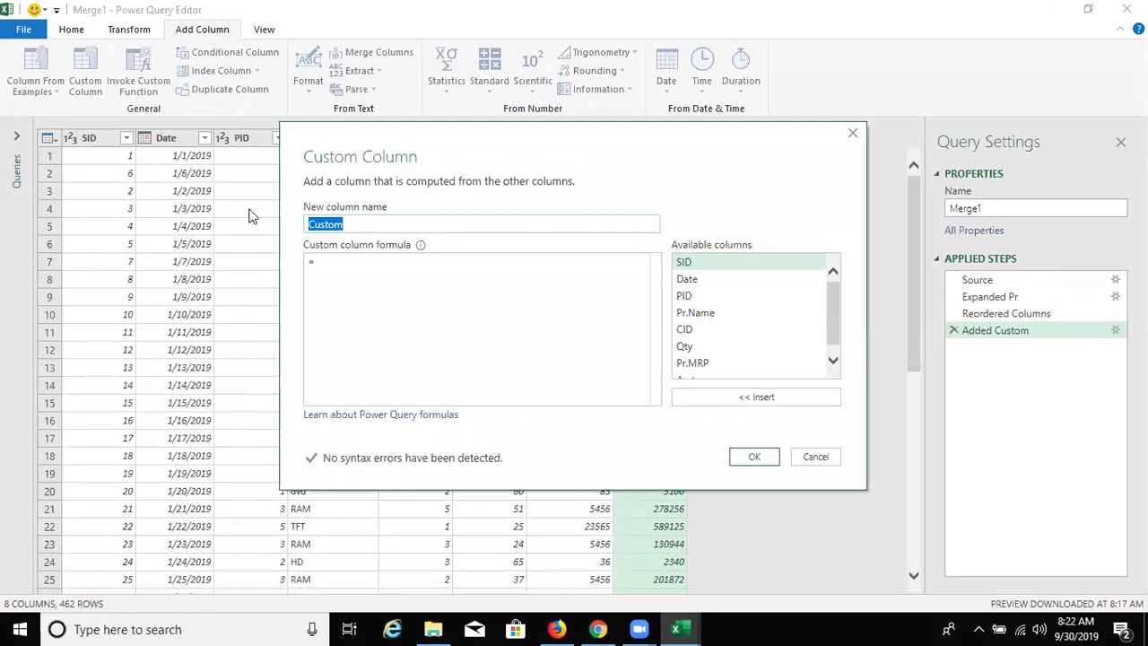
pyautogui.write('GST')
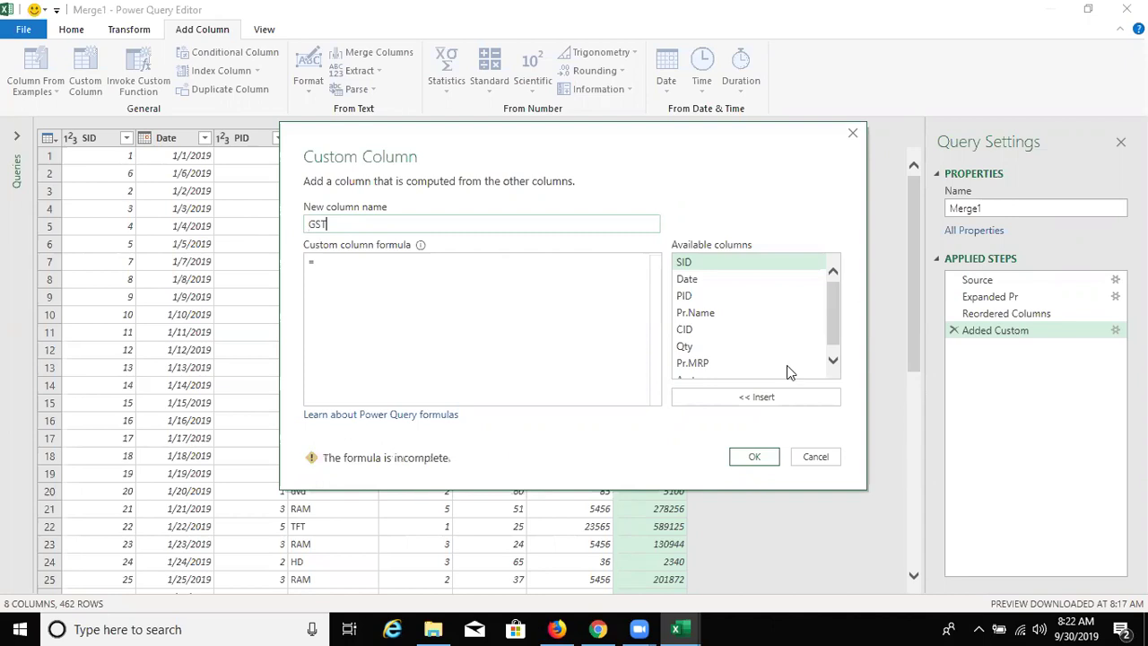
pyautogui.click(830, 364)
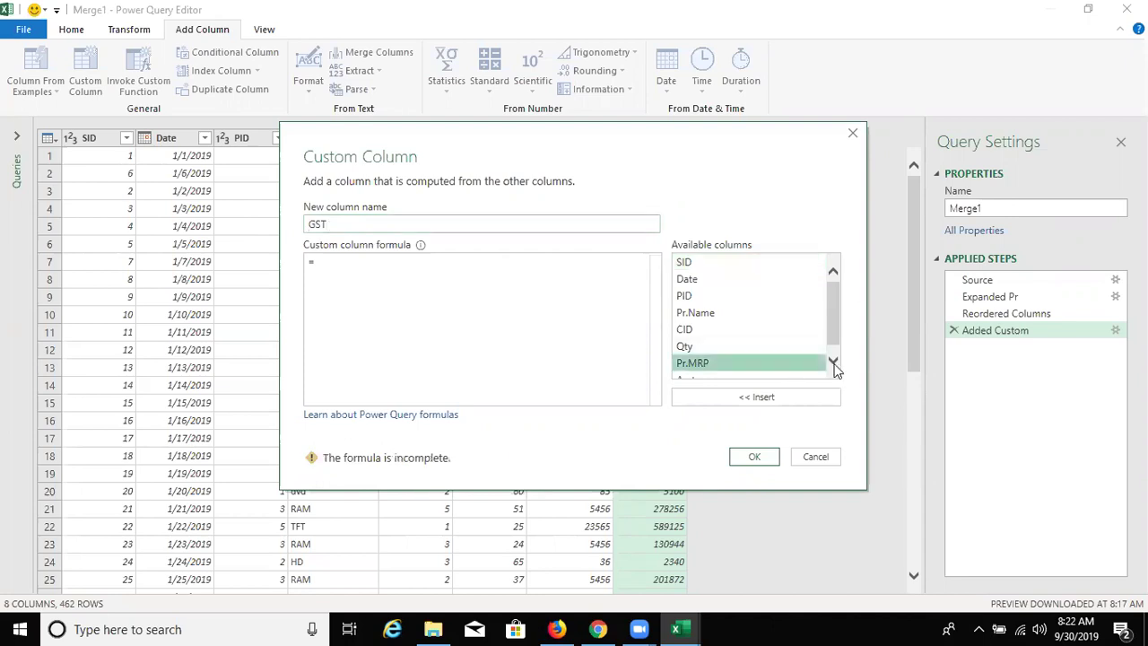
pyautogui.click(833, 362)
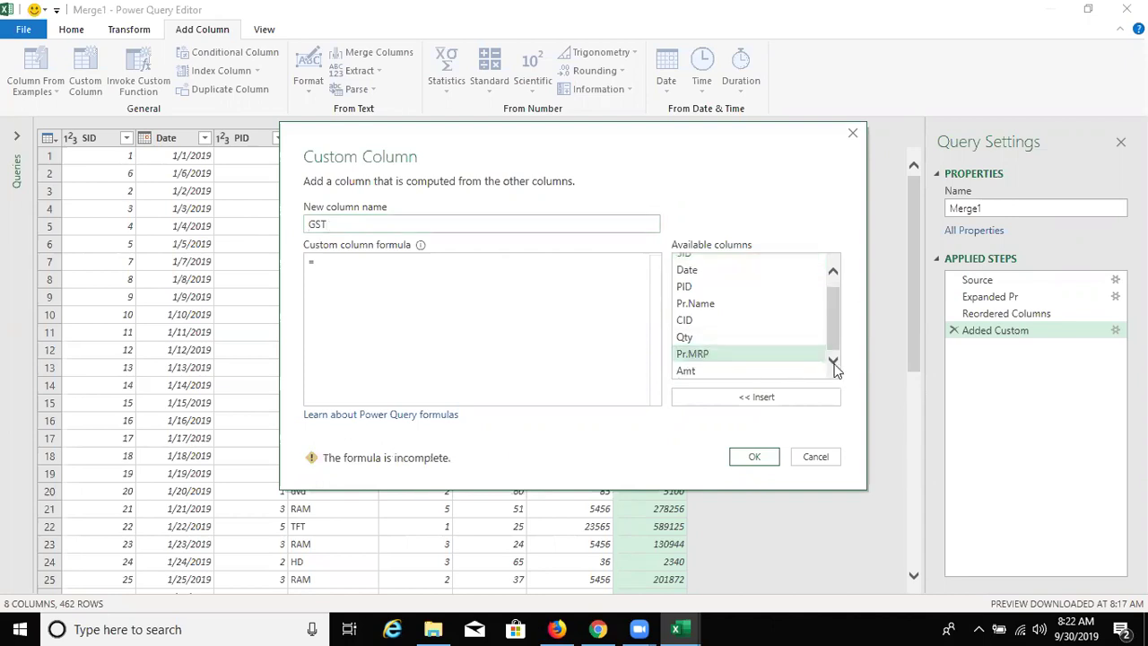
pyautogui.click(704, 372)
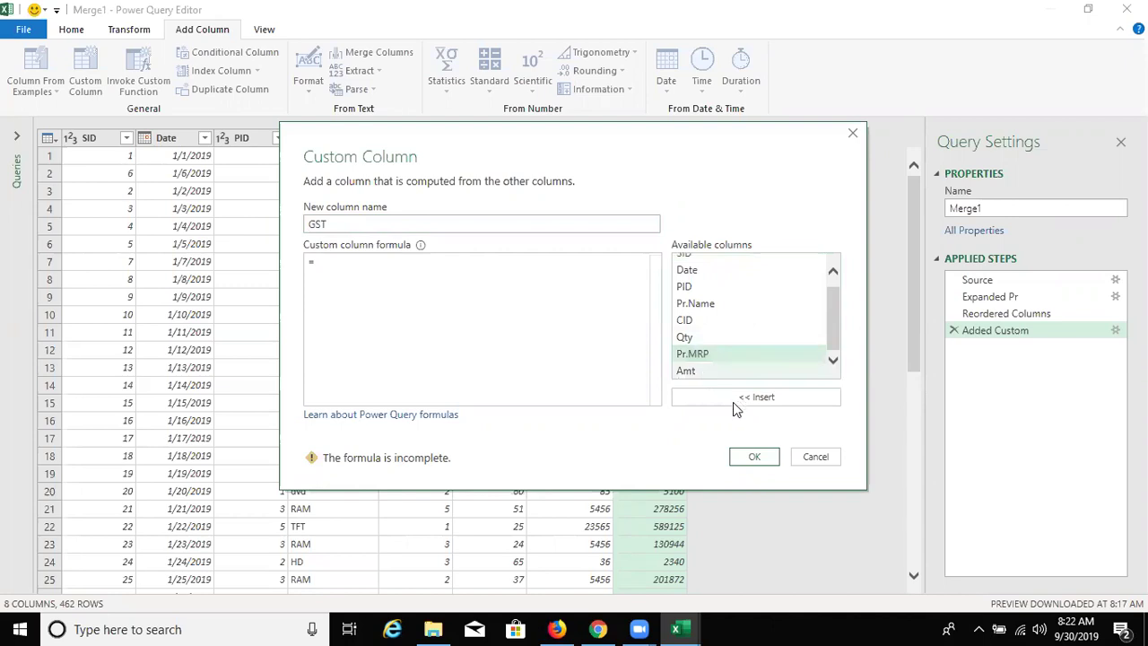
pyautogui.click(733, 402)
pyautogui.write('*')
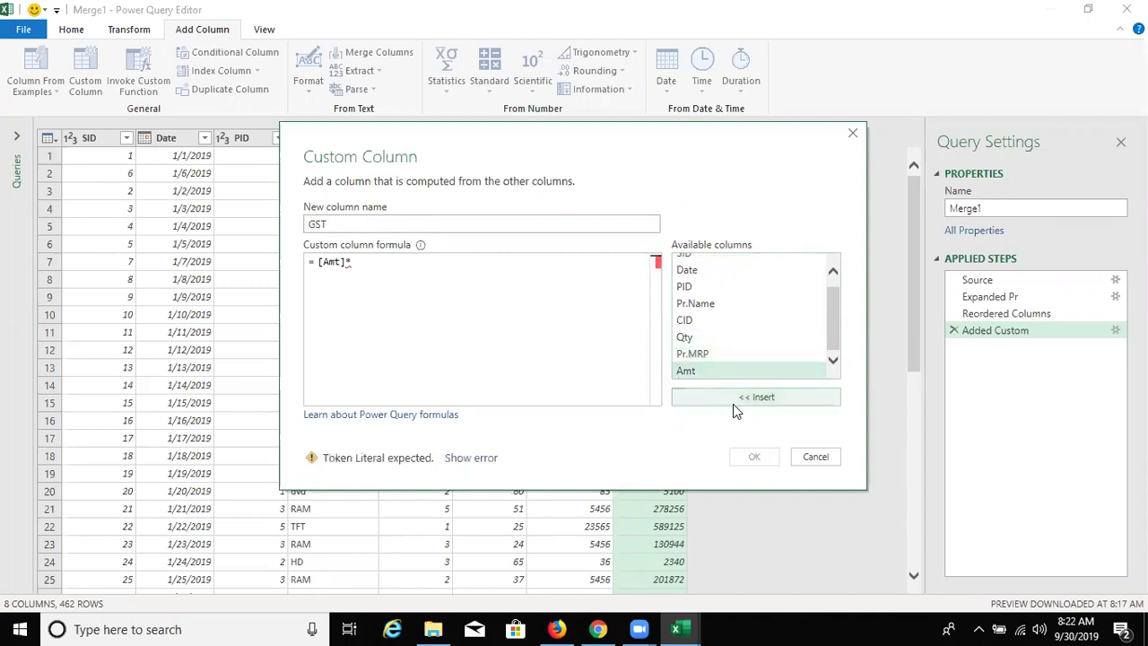
pyautogui.write('18')
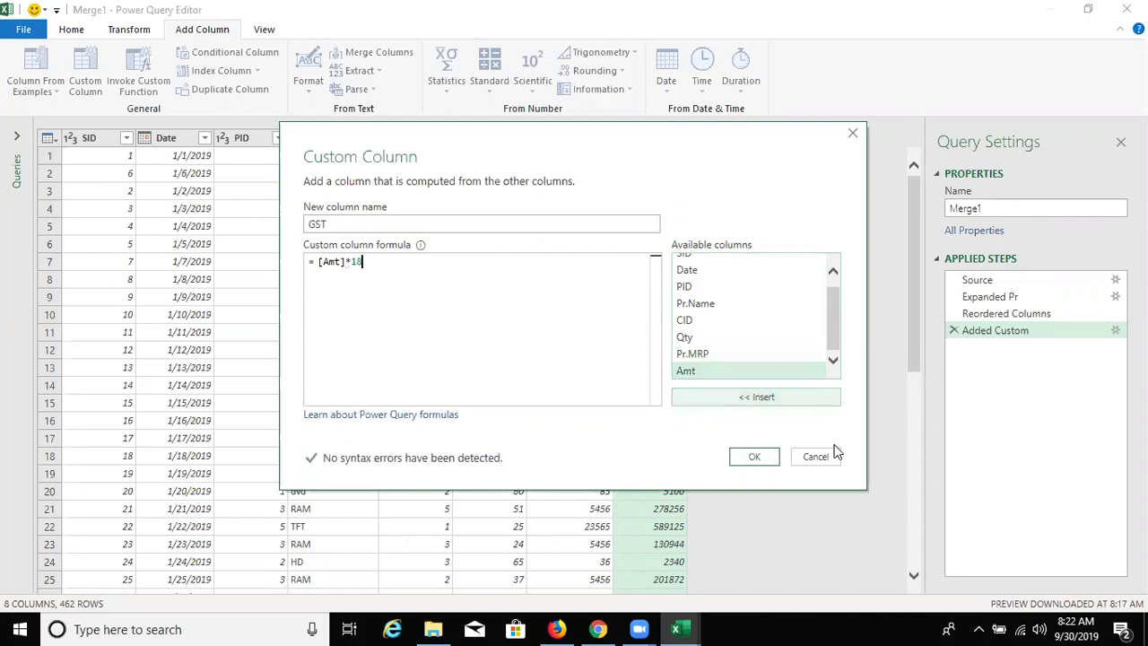
pyautogui.write('%')
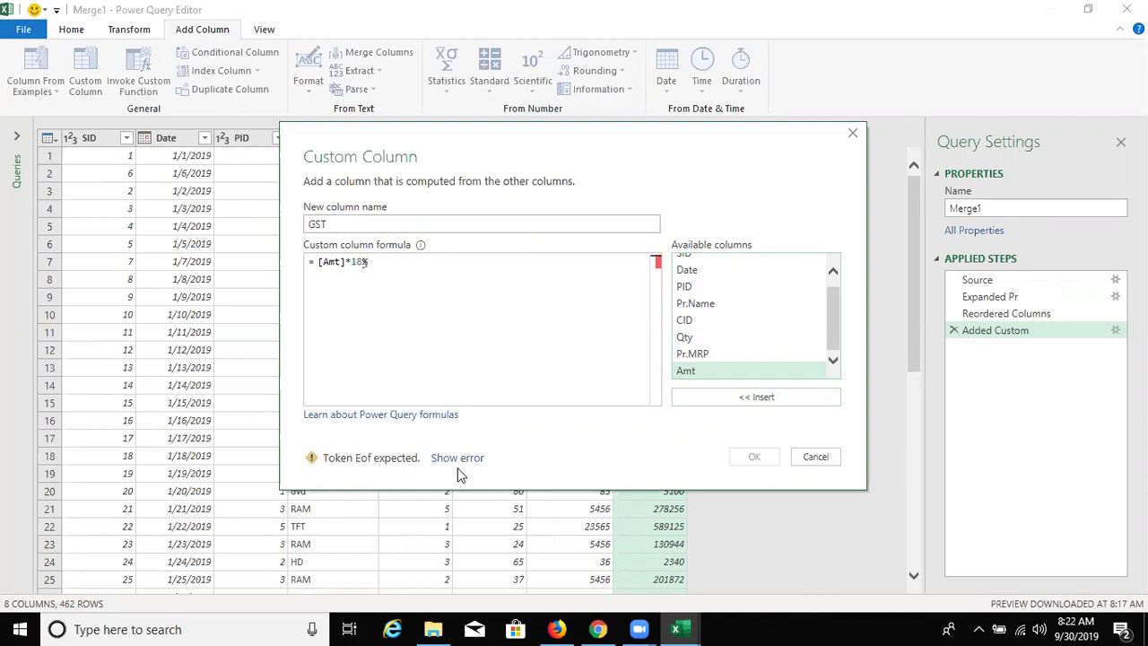
pyautogui.press('BackSpace')
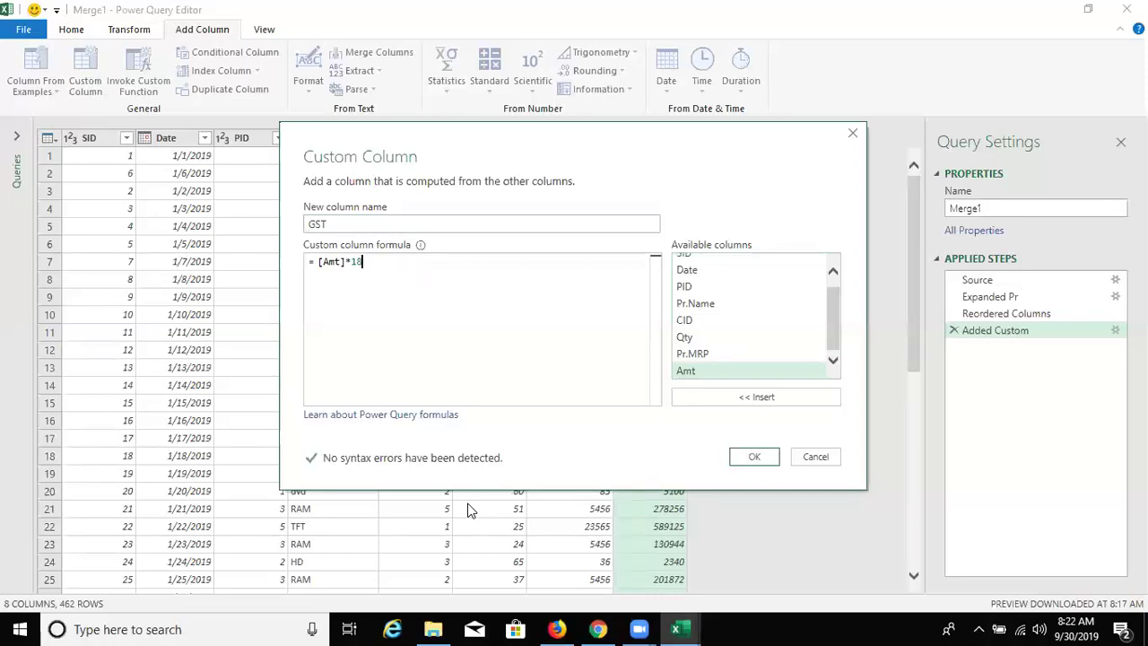
pyautogui.press('Left')
pyautogui.press('Left')
pyautogui.write('0.')
pyautogui.press('End')
pyautogui.click(751, 459)
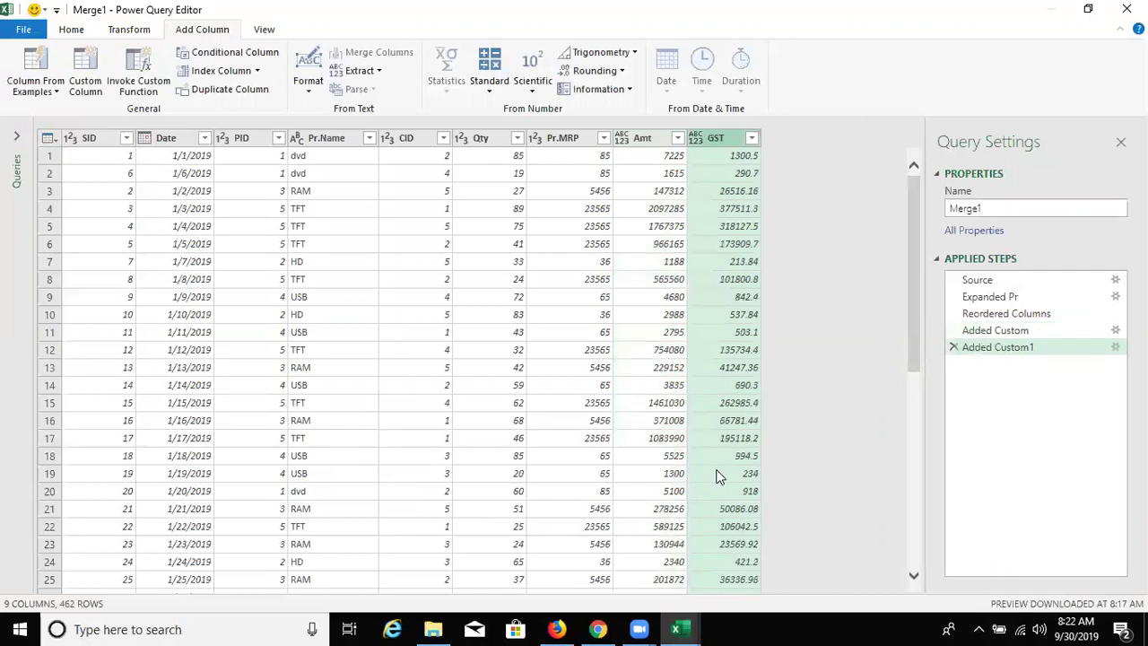
# - Use Home > Close & Load to place Merge1 as a table on a new Sheet5
pyautogui.click(69, 35)
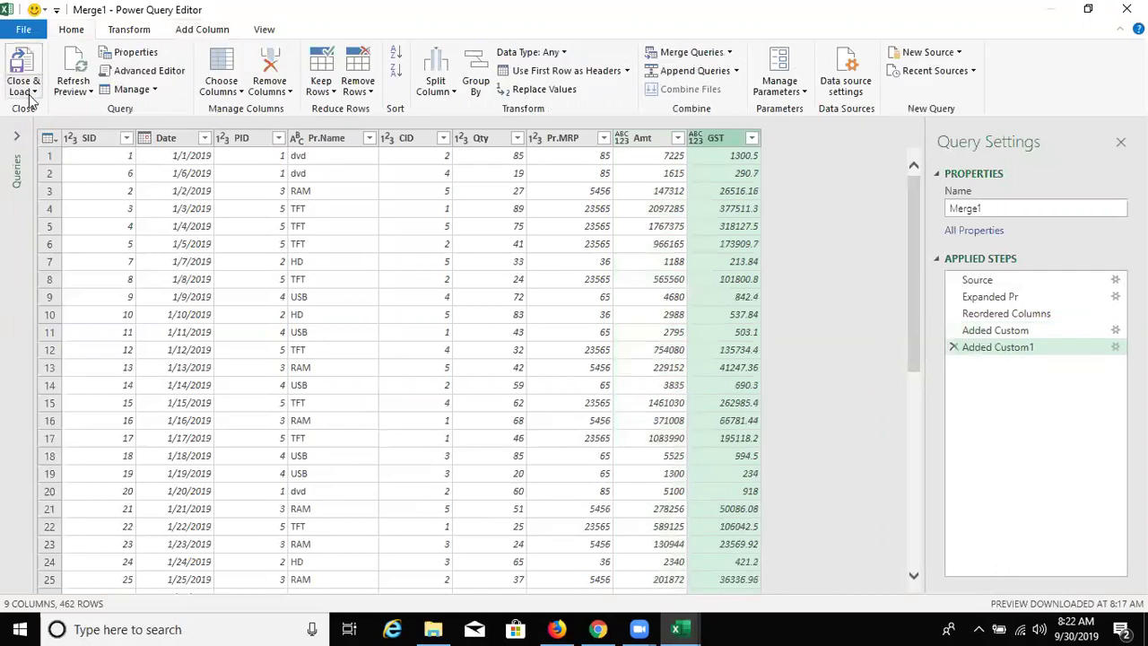
pyautogui.click(32, 93)
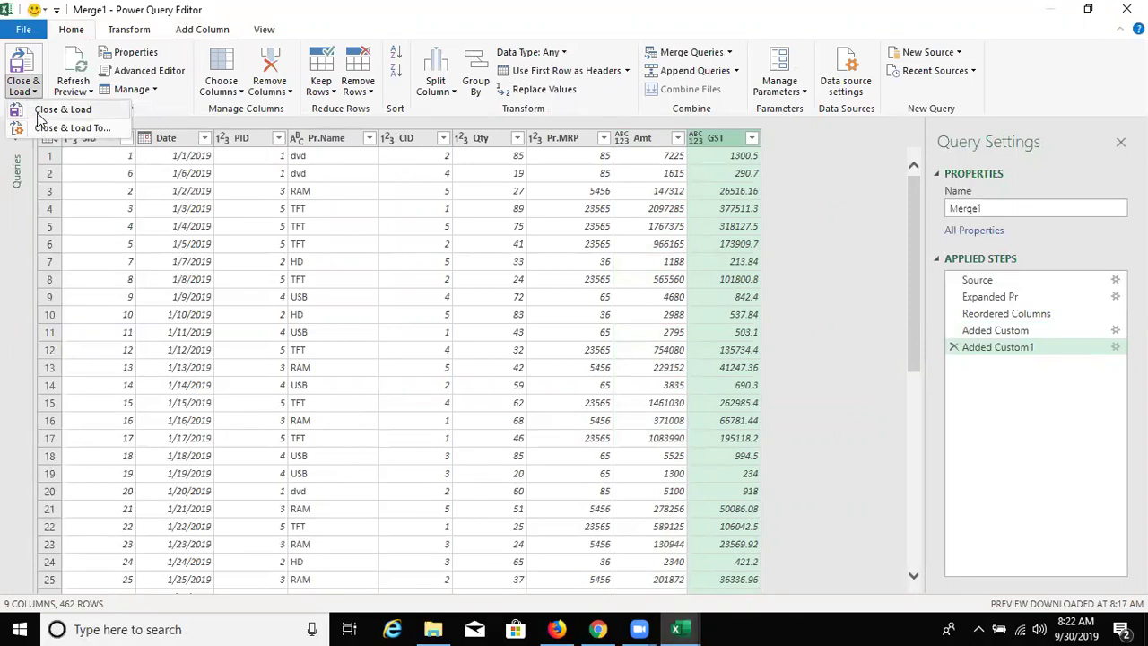
pyautogui.click(37, 113)
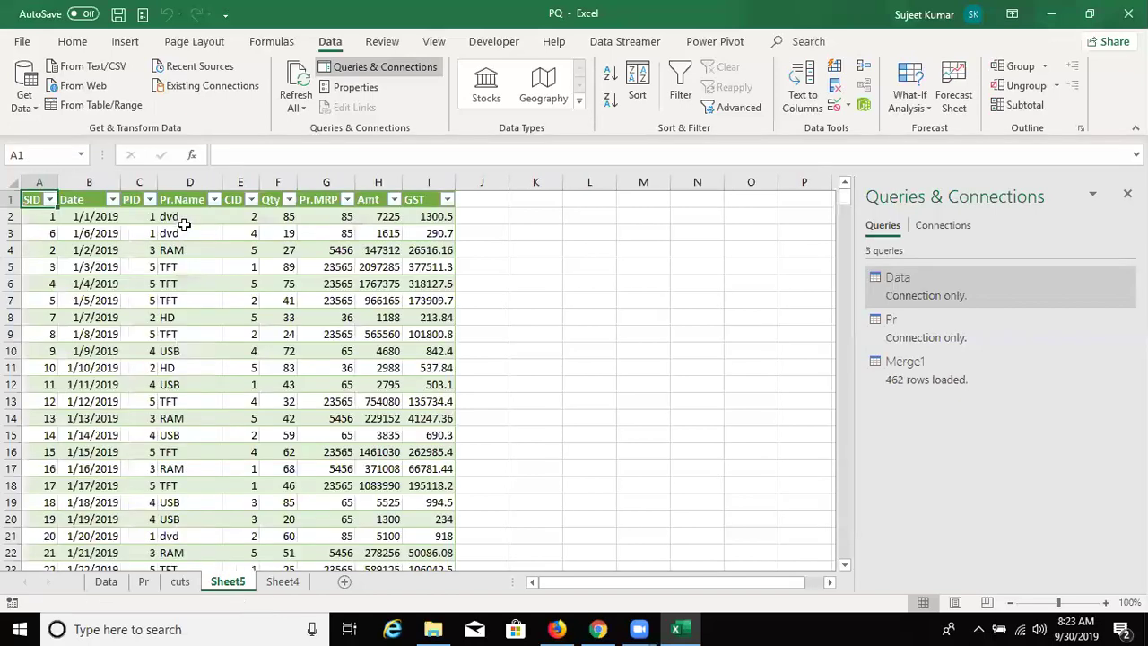
# - Locate the end of the sales data on the Data sheet and the first empty row, 464
pyautogui.click(403, 254)
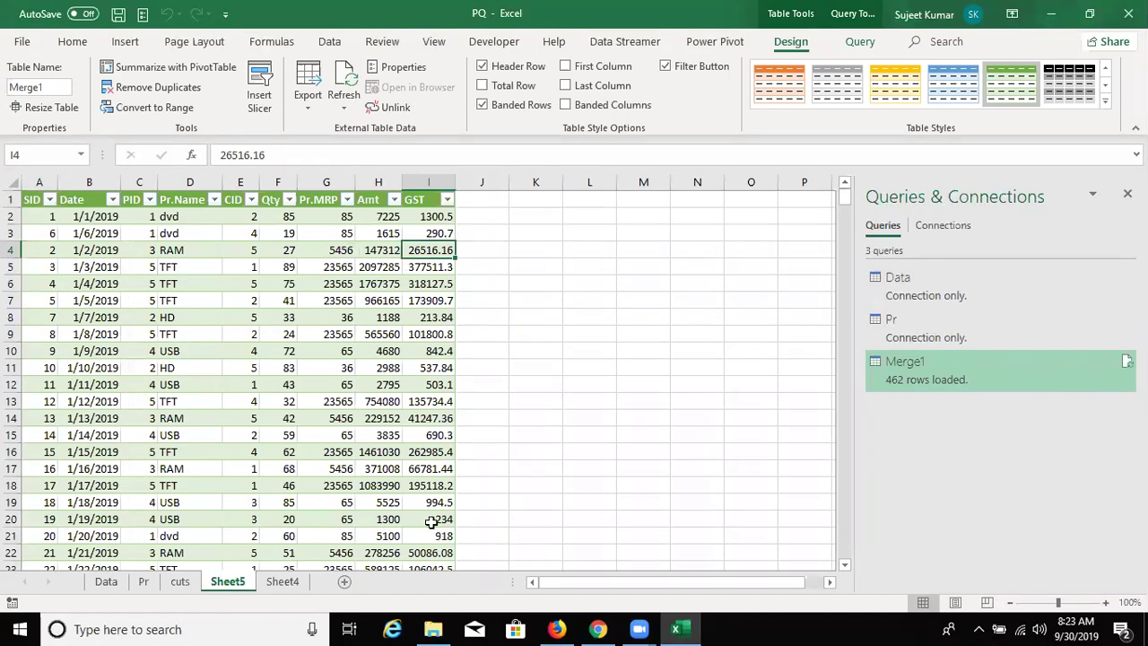
pyautogui.click(104, 582)
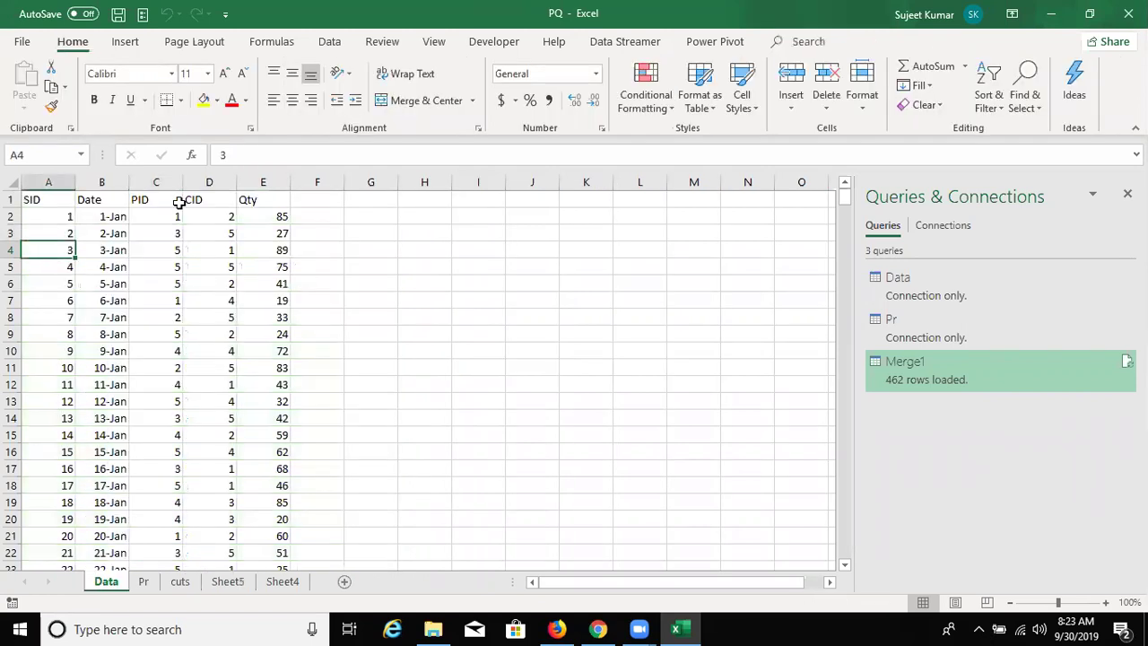
pyautogui.click(79, 205)
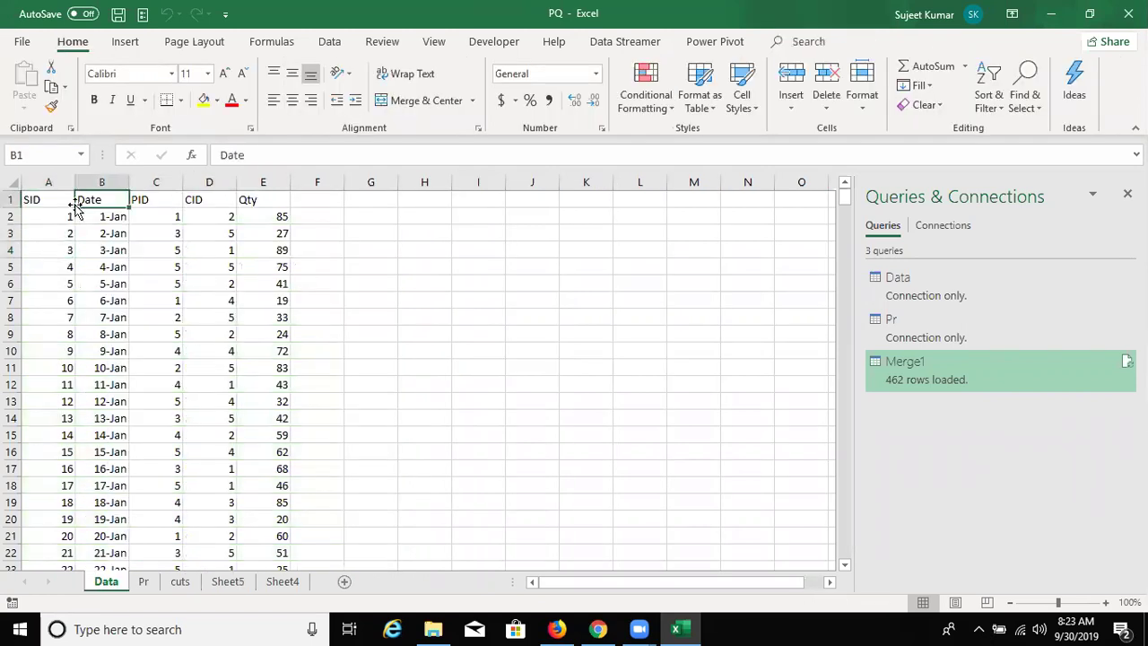
pyautogui.click(73, 205)
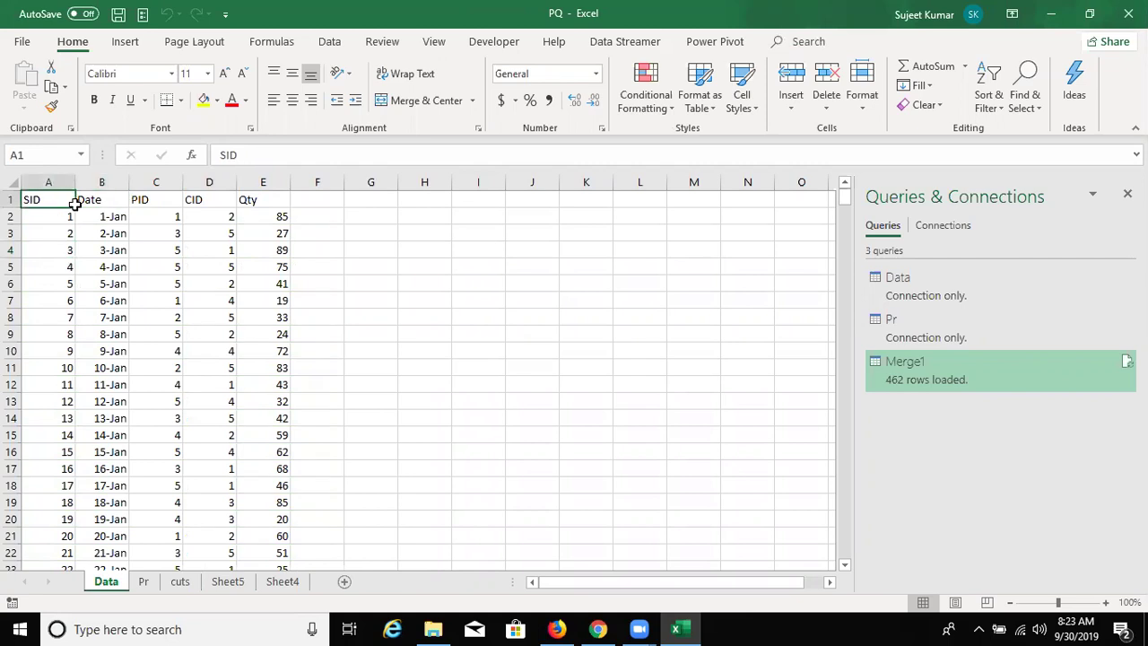
pyautogui.hotkey('ctrl', 'shift', 'End')
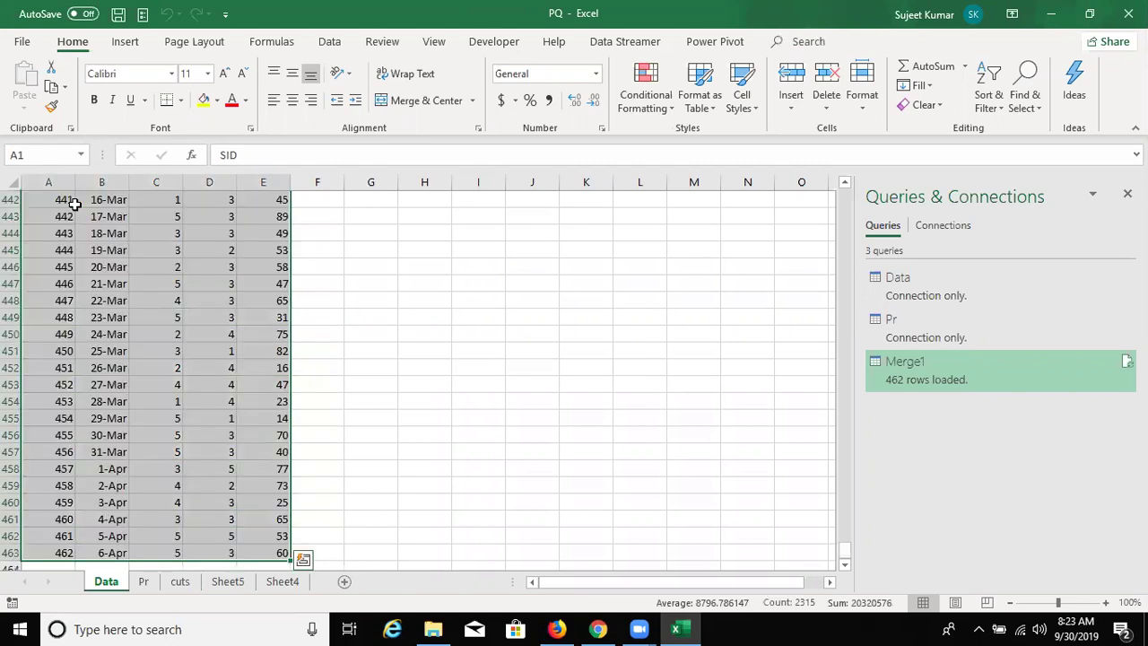
pyautogui.press('Down')
pyautogui.hotkey('ctrl', 'Down')
pyautogui.press('Down')
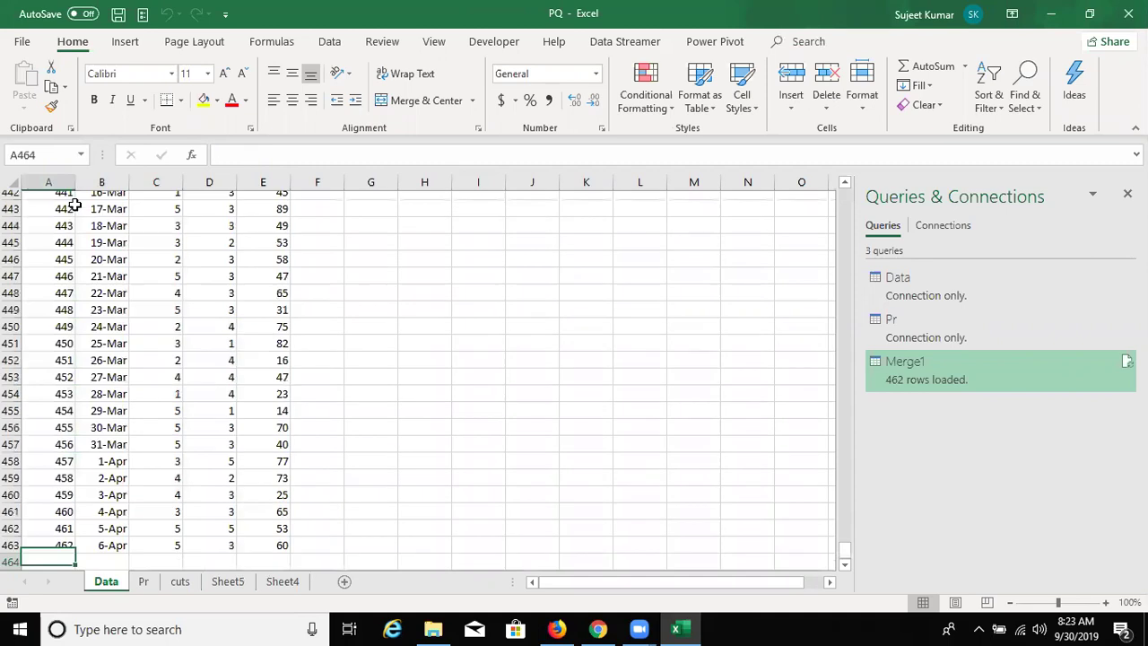
pyautogui.hotkey('shift', 'Right')
pyautogui.hotkey('shift', 'Right')
pyautogui.hotkey('shift', 'Right')
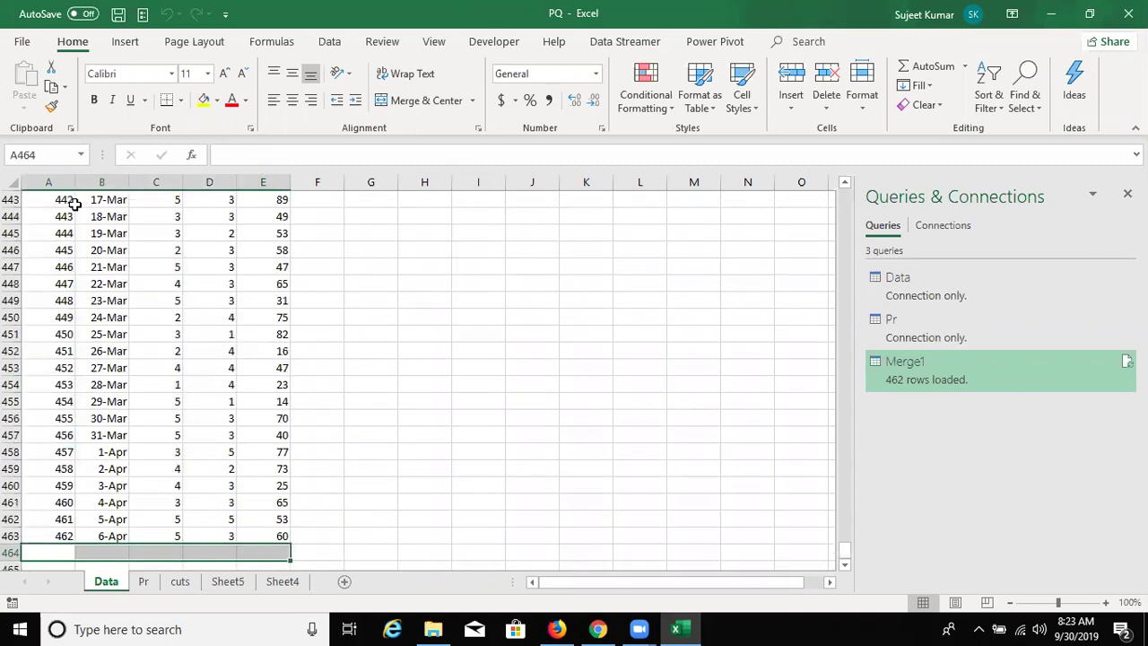
# - Check the Pr.Name, CID and Qty columns of the merged table on Sheet5
pyautogui.click(292, 585)
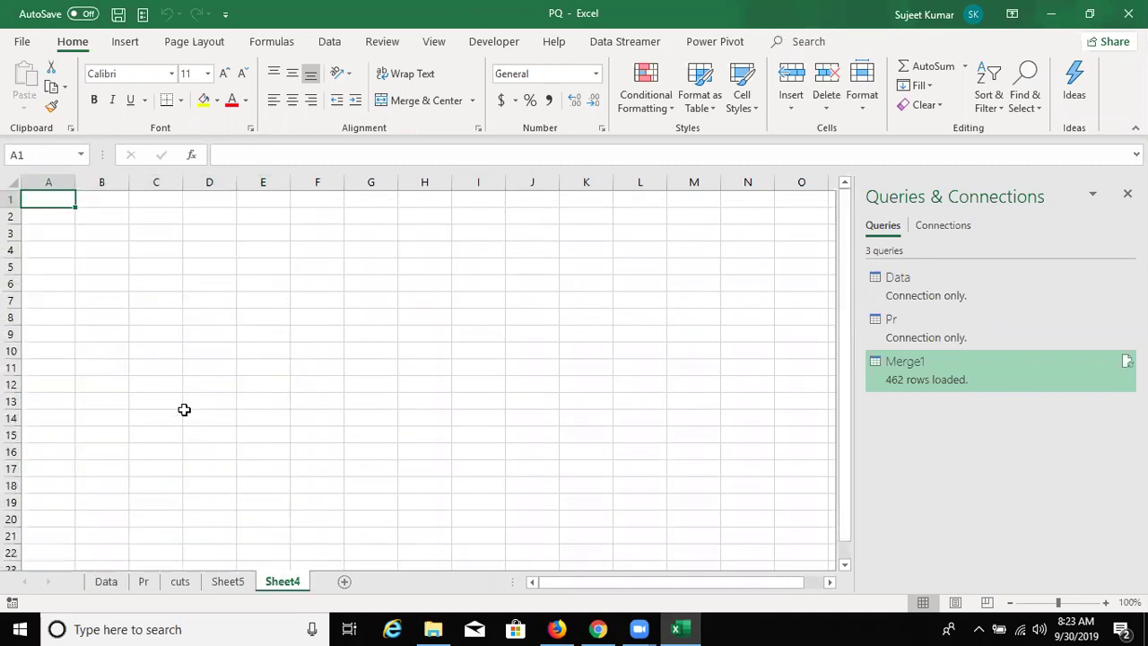
pyautogui.click(224, 584)
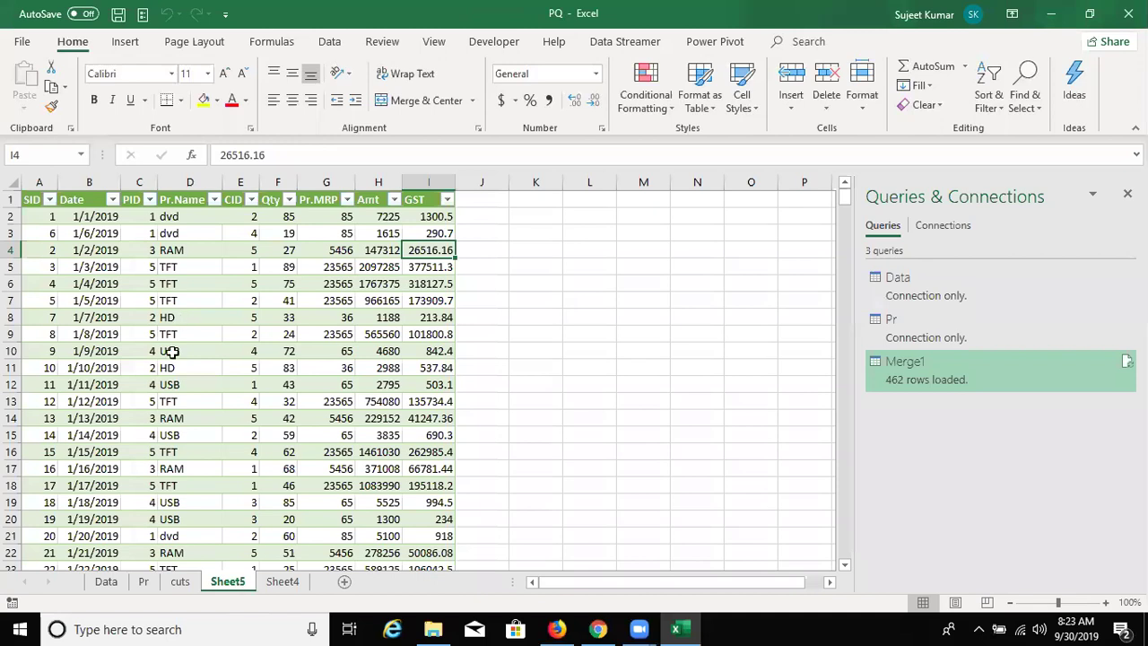
pyautogui.moveTo(184, 182)
pyautogui.mouseDown()
pyautogui.moveTo(259, 202)
pyautogui.moveTo(216, 198)
pyautogui.mouseUp()
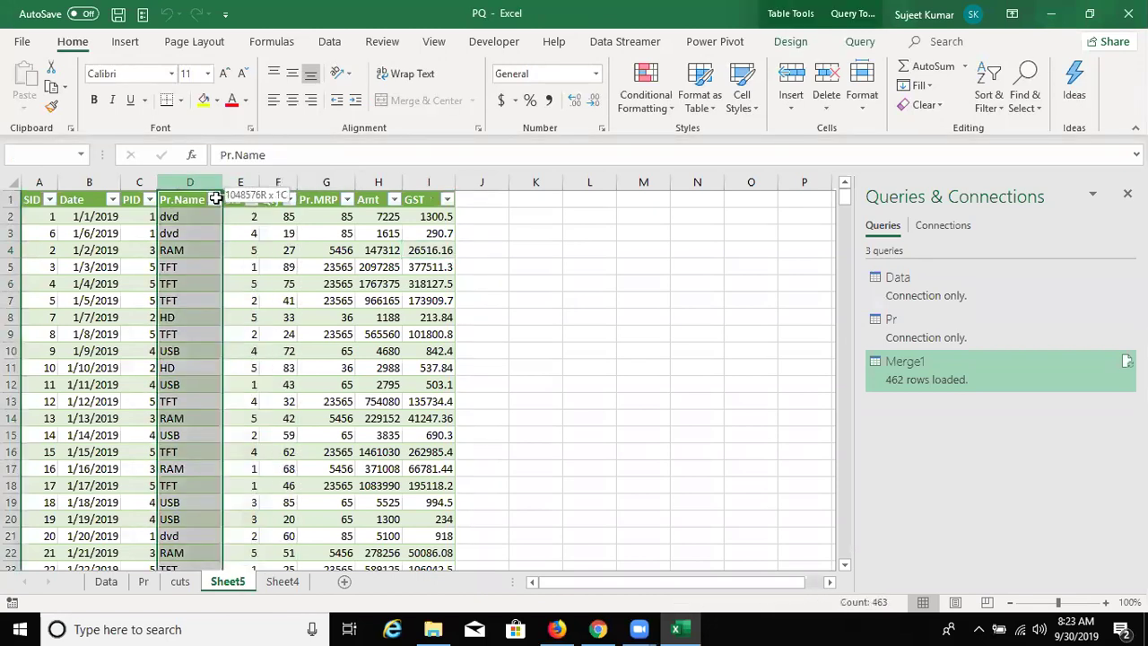
pyautogui.click(271, 181)
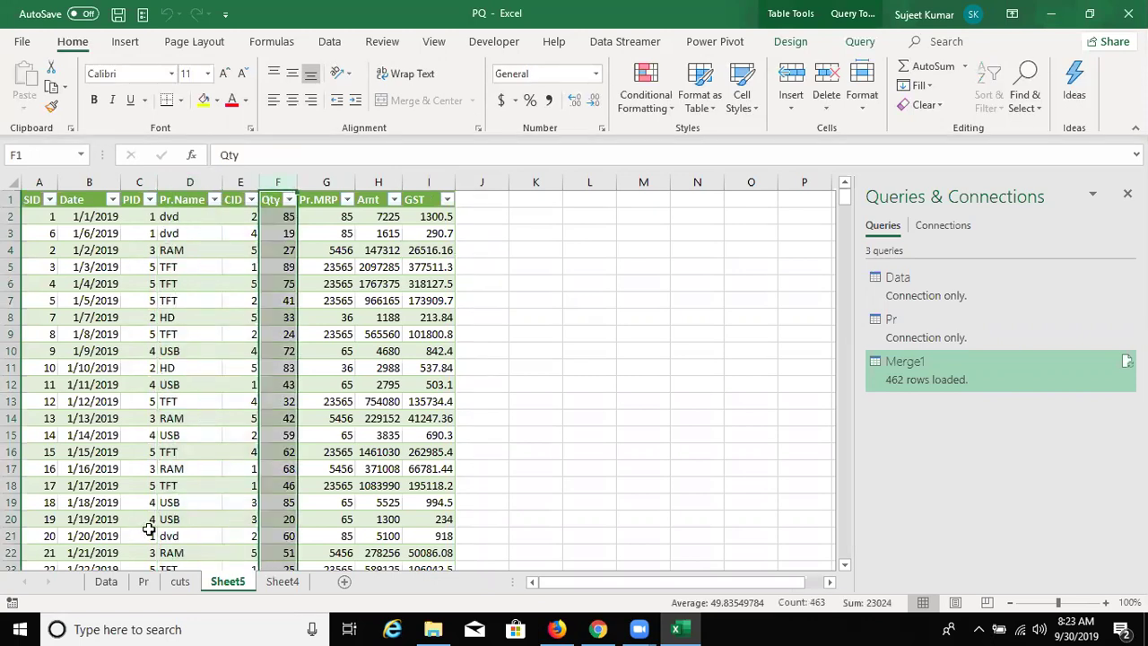
# - On the Data sheet, extend SID down to 472 and fill dates 7-Apr to 16-Apr in column B
pyautogui.click(106, 581)
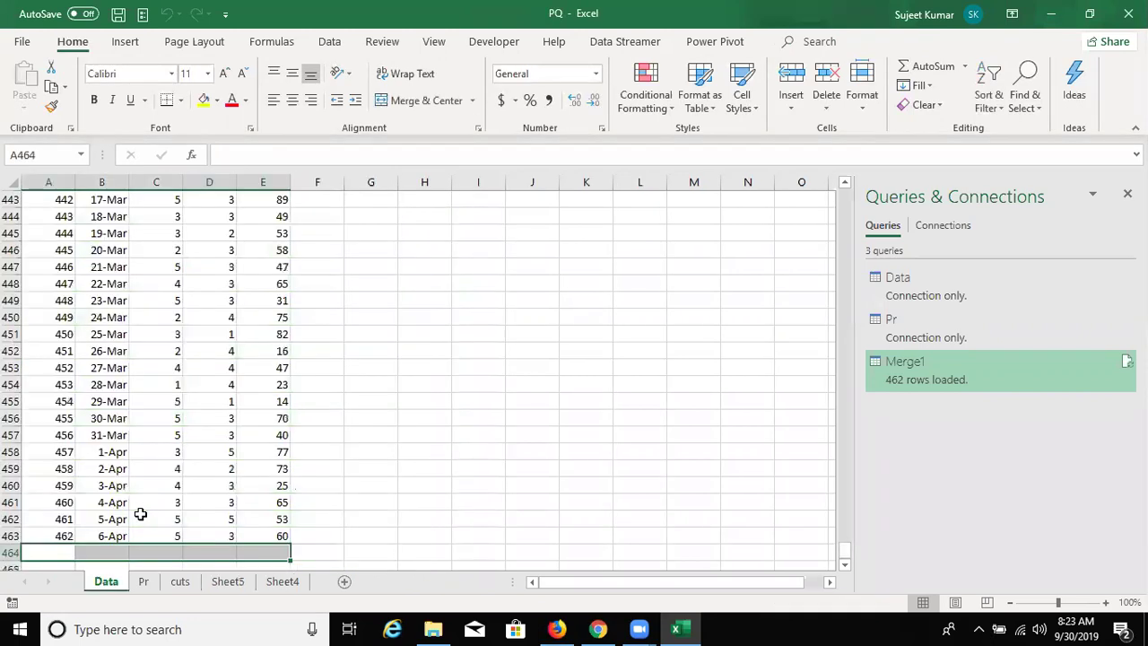
pyautogui.scroll(-2, 110, 528)
pyautogui.moveTo(57, 451)
pyautogui.mouseDown()
pyautogui.moveTo(143, 457)
pyautogui.moveTo(153, 535)
pyautogui.mouseUp()
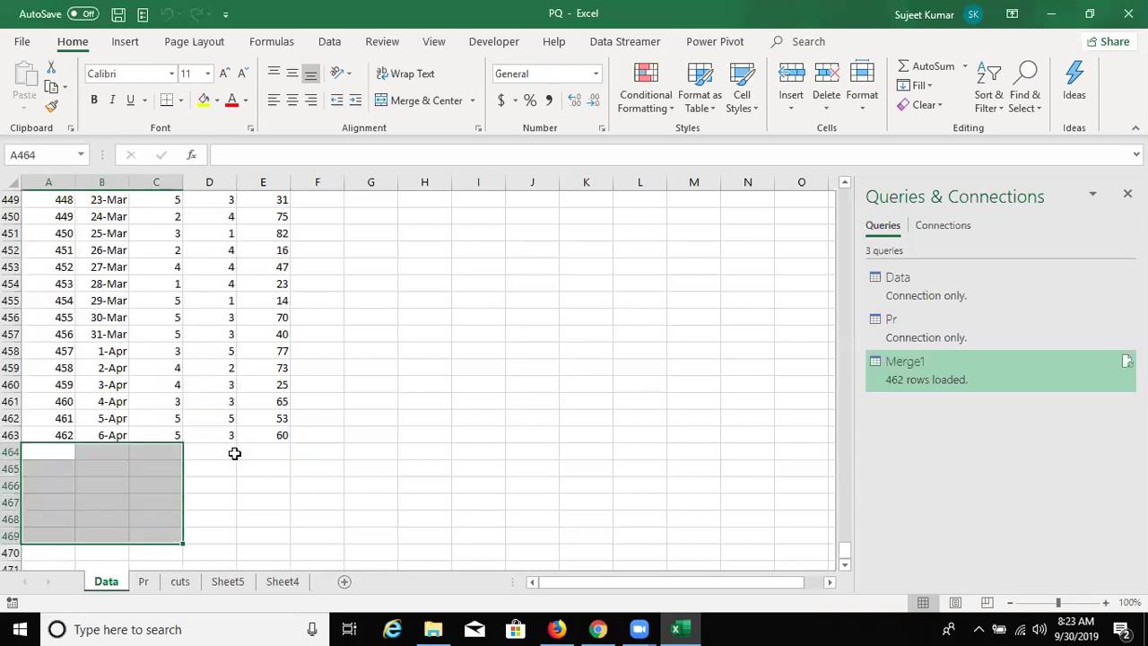
pyautogui.moveTo(234, 453); pyautogui.dragTo(318, 536)
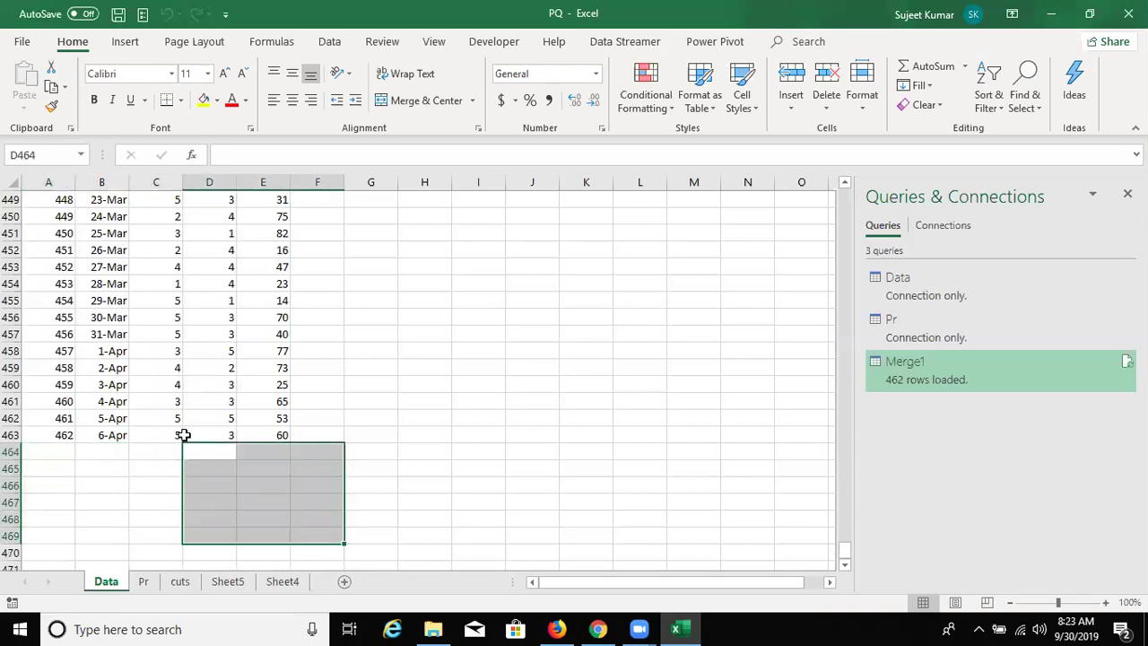
pyautogui.moveTo(260, 419); pyautogui.dragTo(50, 384)
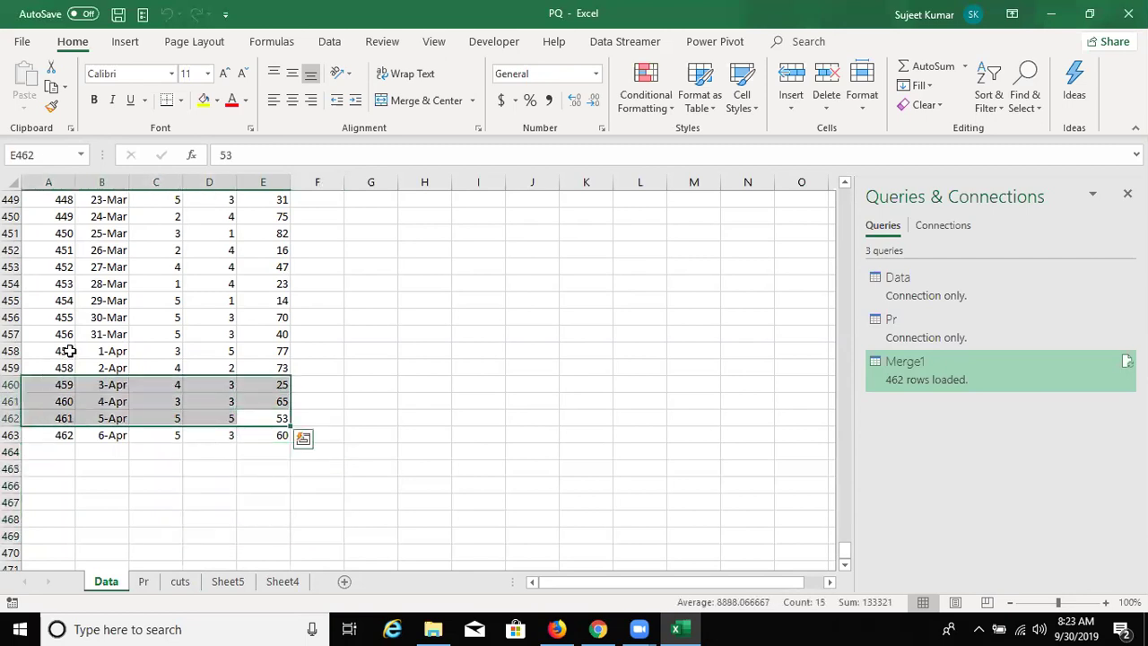
pyautogui.click(77, 358)
pyautogui.click(68, 451)
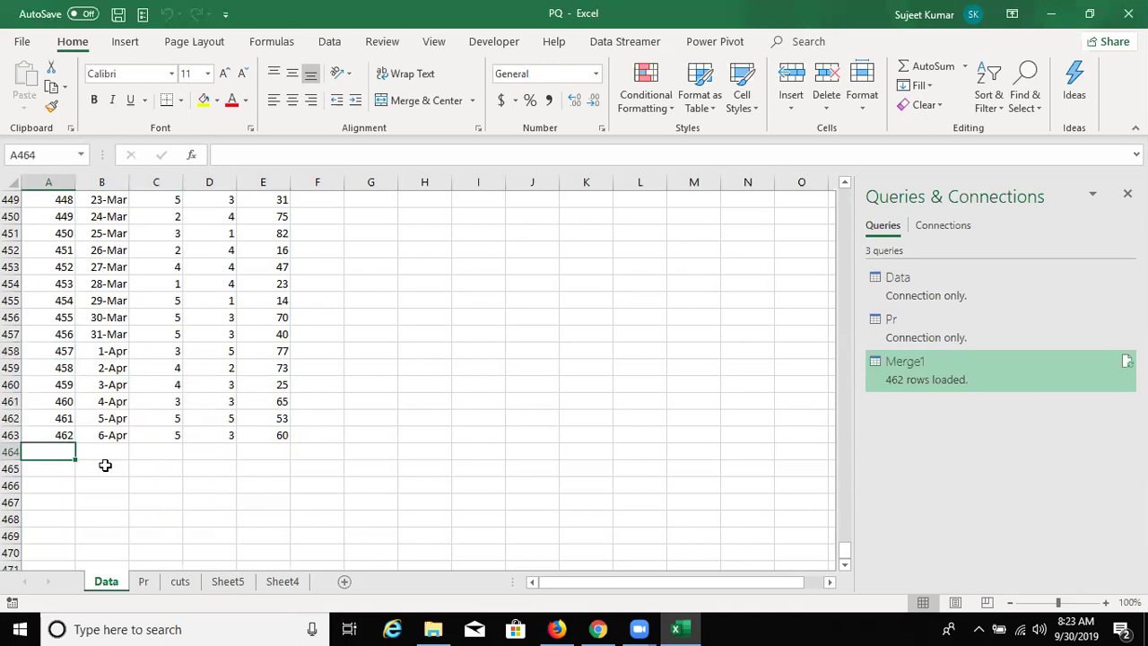
pyautogui.moveTo(62, 403); pyautogui.dragTo(82, 536)
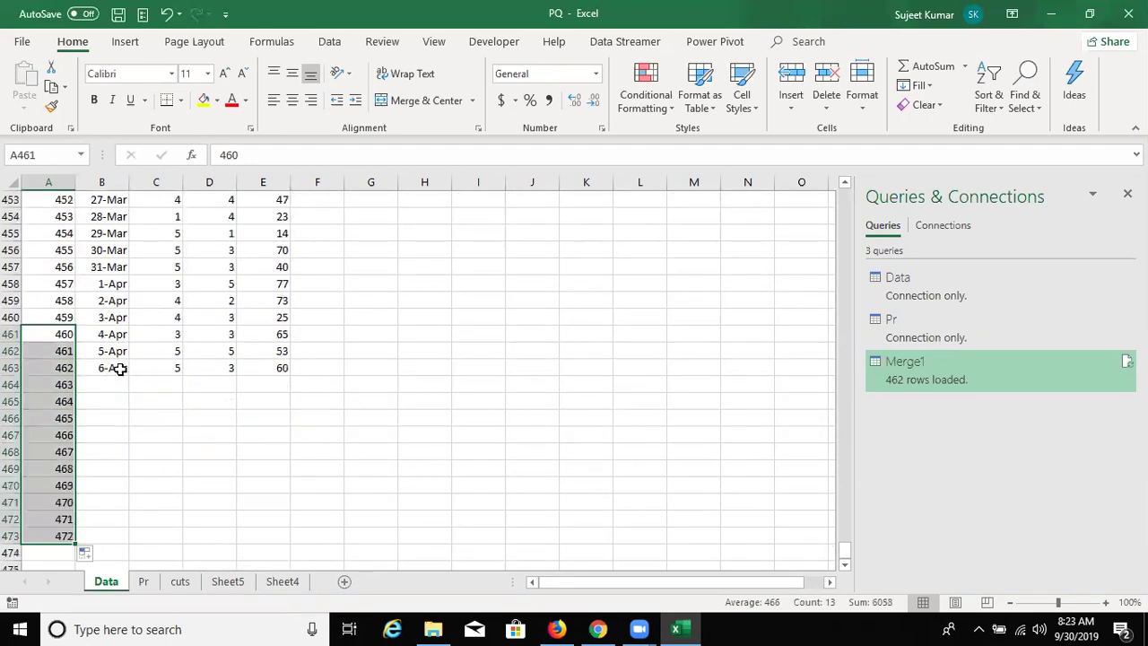
pyautogui.click(120, 368)
pyautogui.doubleClick(129, 376)
# - Fill column C for the new rows: enter 1 and 2, then paste copied existing values into C466:C473
pyautogui.click(166, 384)
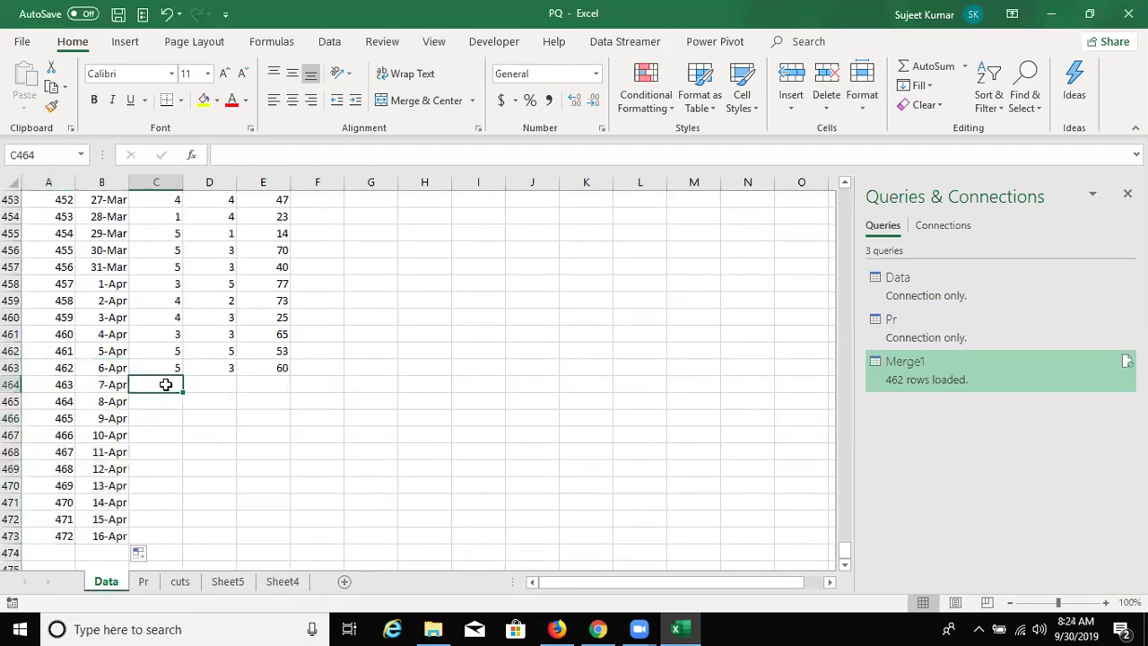
pyautogui.write('1')
pyautogui.press('Return')
pyautogui.write('2')
pyautogui.press('Return')
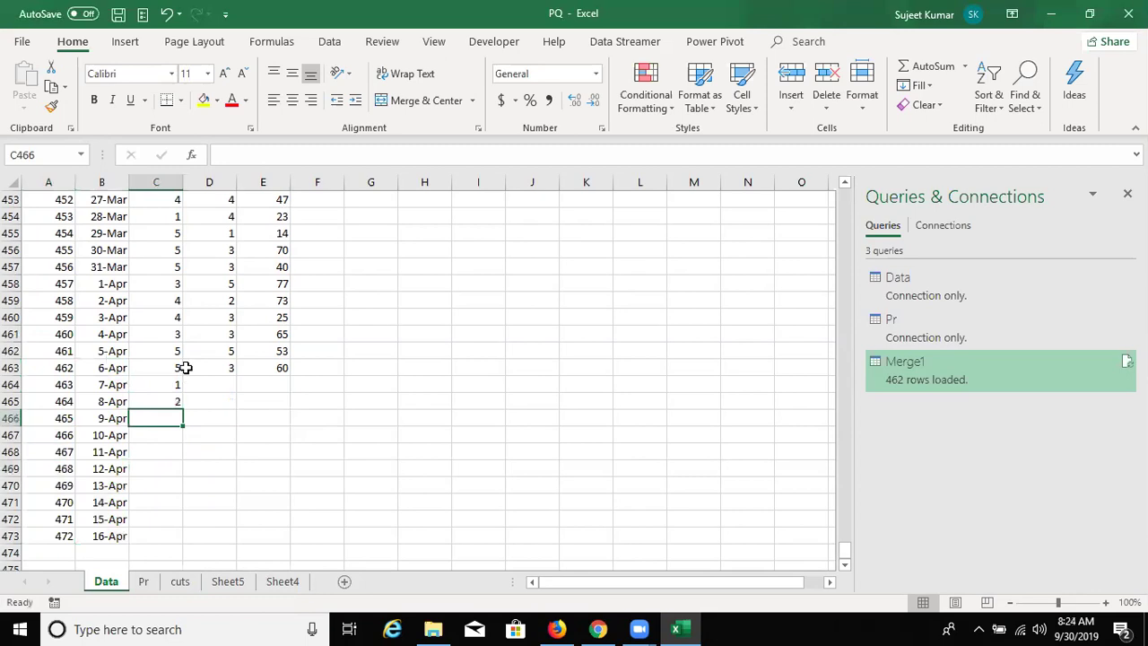
pyautogui.moveTo(158, 217)
pyautogui.mouseDown()
pyautogui.moveTo(163, 358)
pyautogui.moveTo(162, 339)
pyautogui.mouseUp()
pyautogui.hotkey('ctrl', 'c')
pyautogui.click(172, 415)
pyautogui.hotkey('ctrl', 'v')
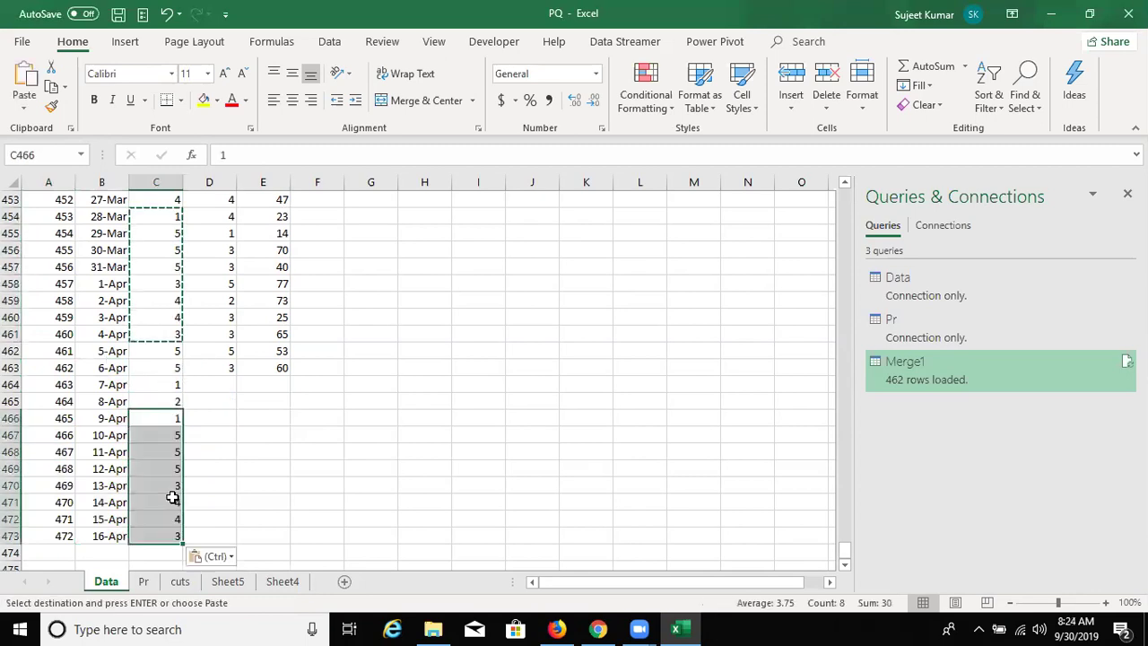
pyautogui.press('Escape')
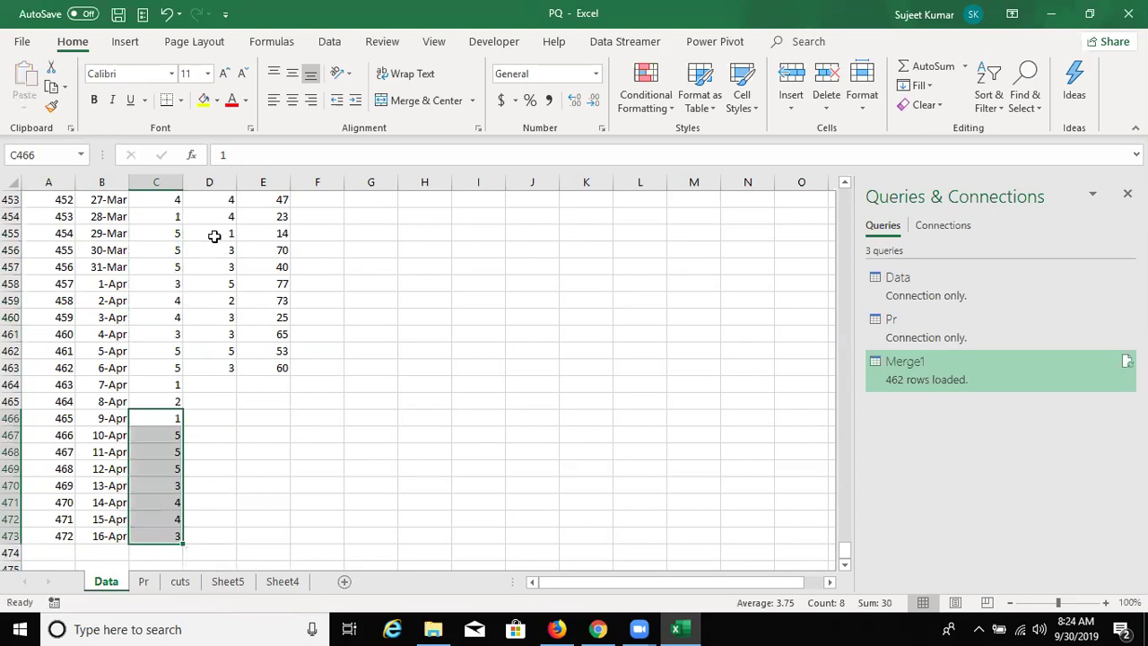
# - Copy D455:D459 and paste it twice into D464:D468 and D469:D473
pyautogui.moveTo(215, 236); pyautogui.dragTo(221, 302)
pyautogui.hotkey('ctrl', 'c')
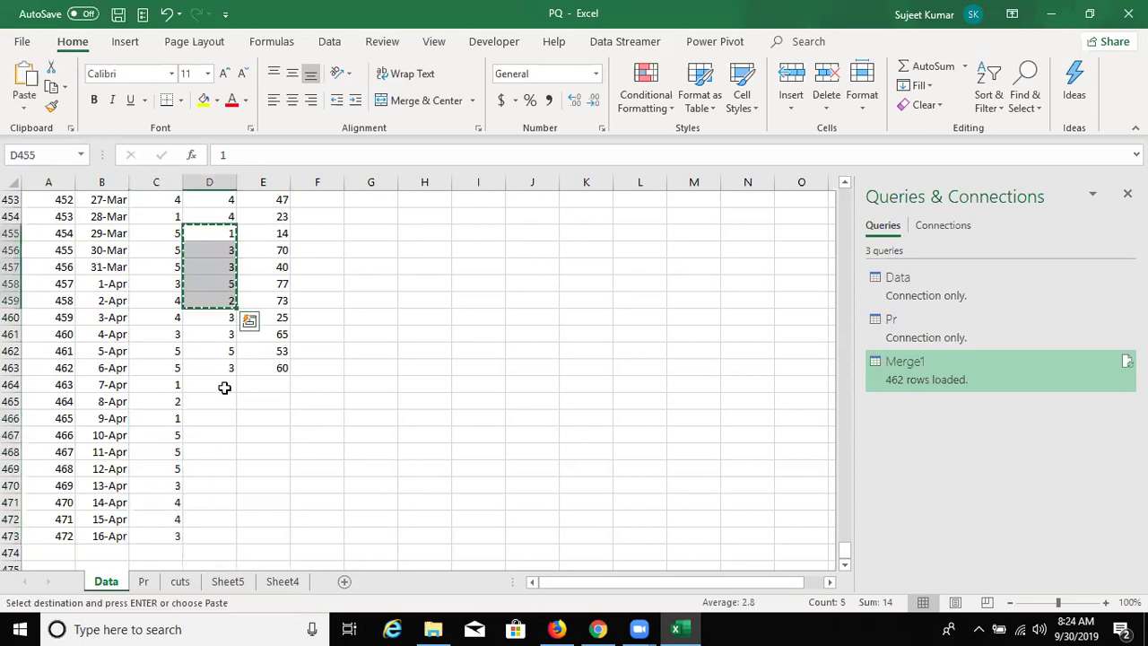
pyautogui.click(224, 386)
pyautogui.hotkey('ctrl', 'v')
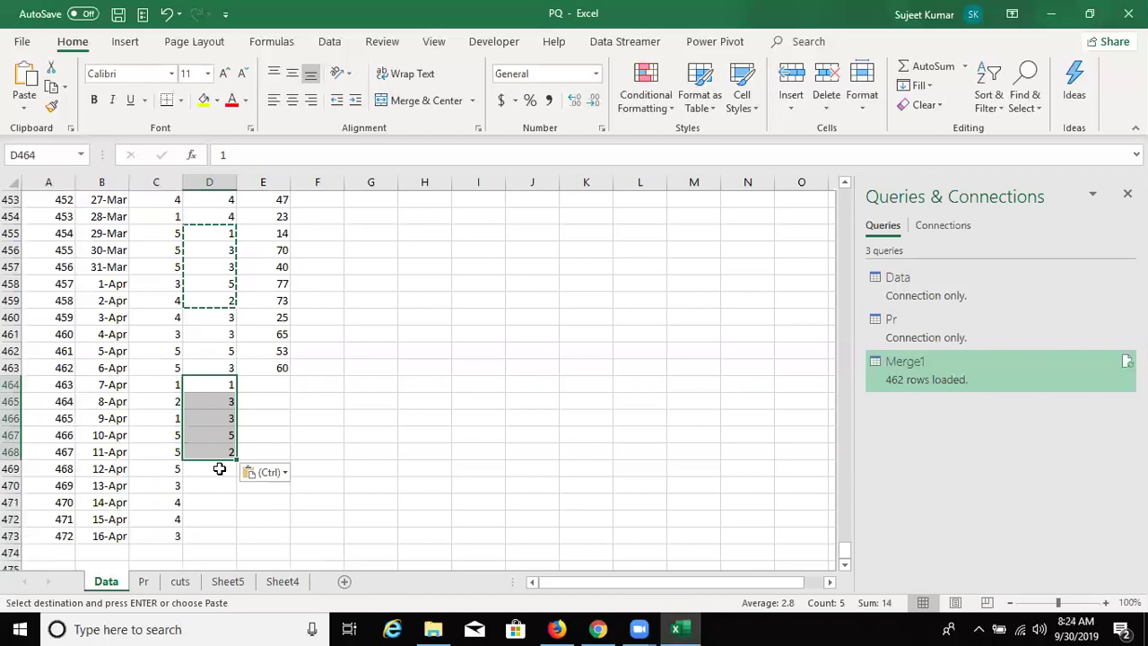
pyautogui.click(219, 469)
pyautogui.hotkey('ctrl', 'v')
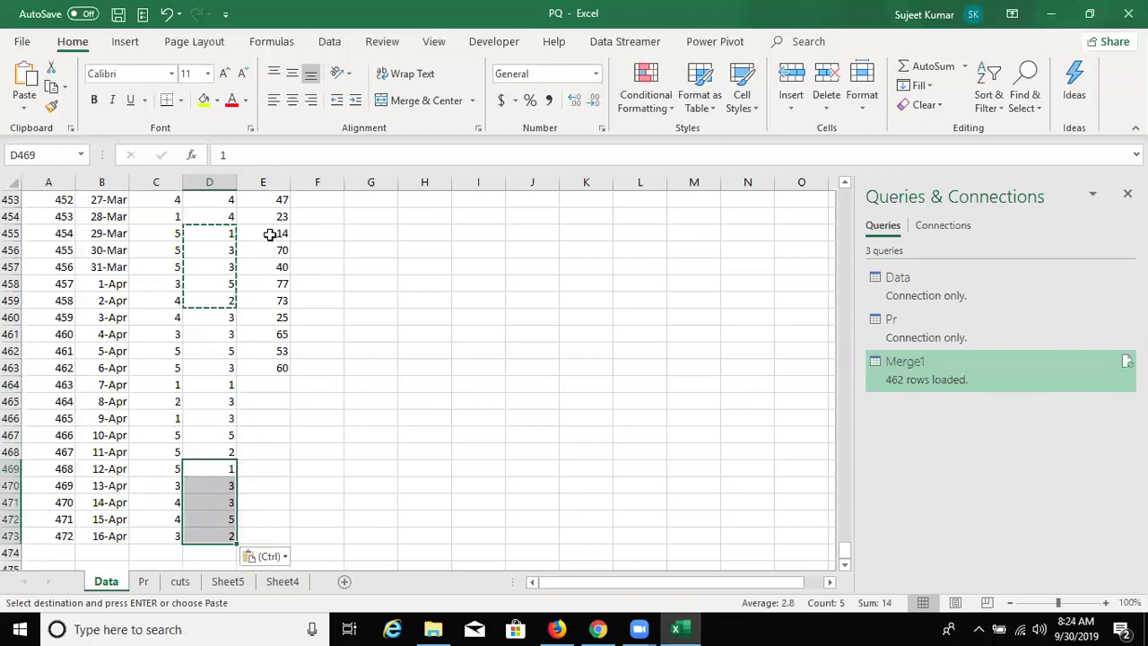
# - Copy E455:E459 into E464:E468 and E469:E473, then go back to Sheet5
pyautogui.moveTo(270, 235); pyautogui.dragTo(280, 302)
pyautogui.hotkey('ctrl', 'c')
pyautogui.click(259, 385)
pyautogui.hotkey('ctrl', 'v')
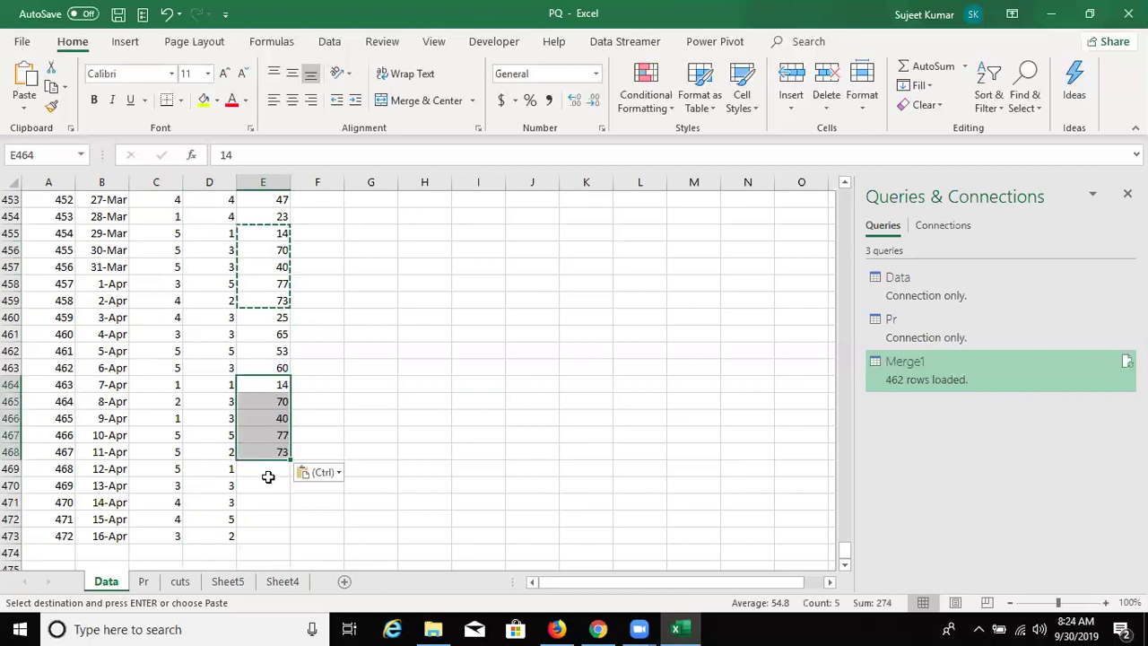
pyautogui.click(268, 477)
pyautogui.click(267, 467)
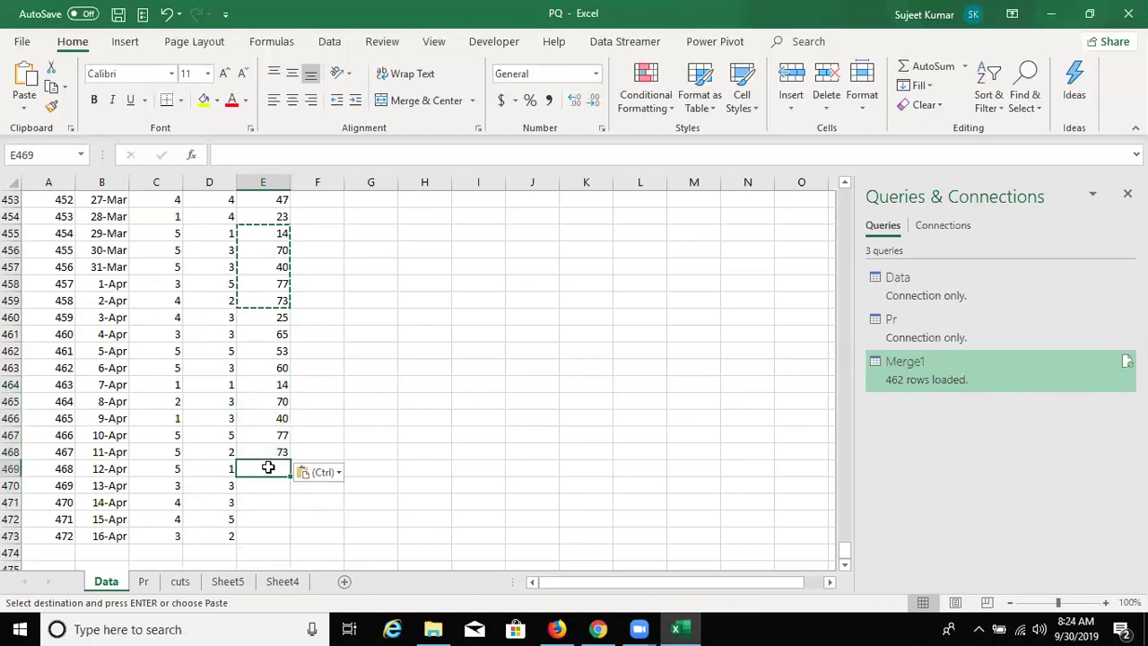
pyautogui.hotkey('ctrl', 'v')
pyautogui.click(228, 579)
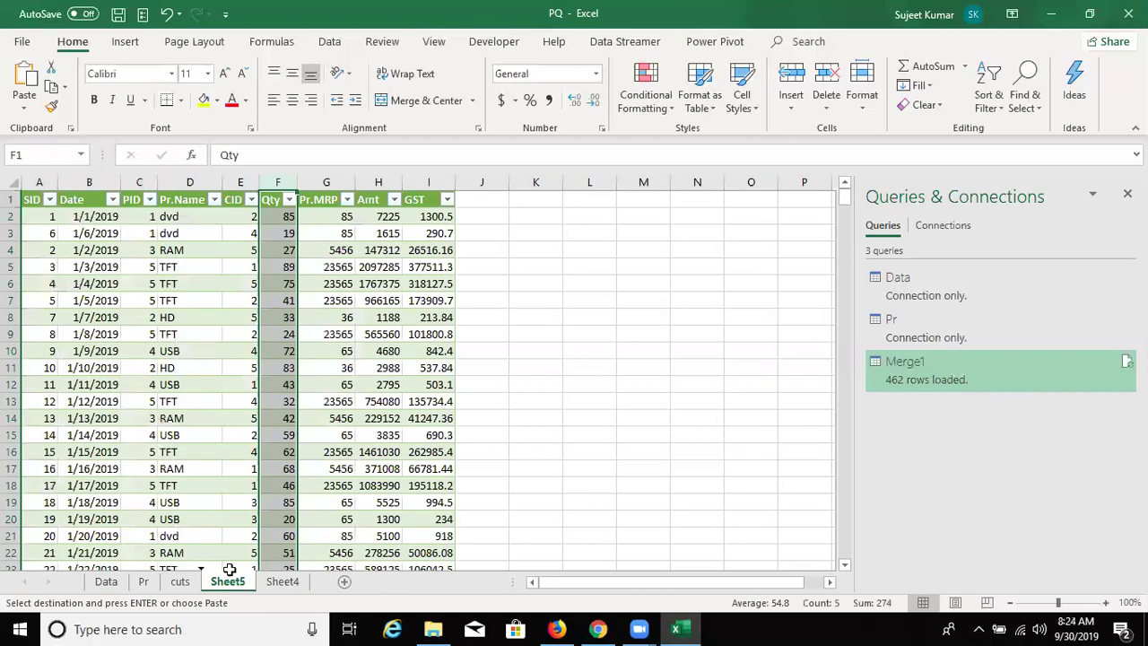
# - Refresh the Sheet5 merged table from a cell's context menu, then select the Data query
pyautogui.scroll(-7, 358, 449)
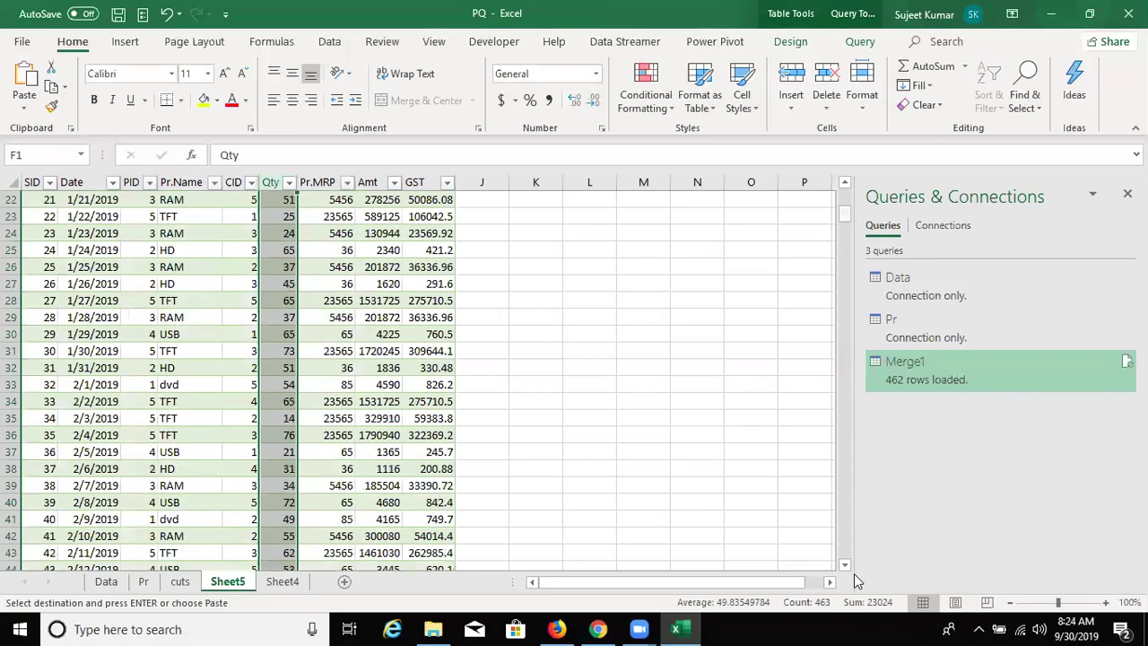
pyautogui.moveTo(844, 213); pyautogui.dragTo(844, 541)
pyautogui.scroll(-4, 88, 451)
pyautogui.click(92, 453)
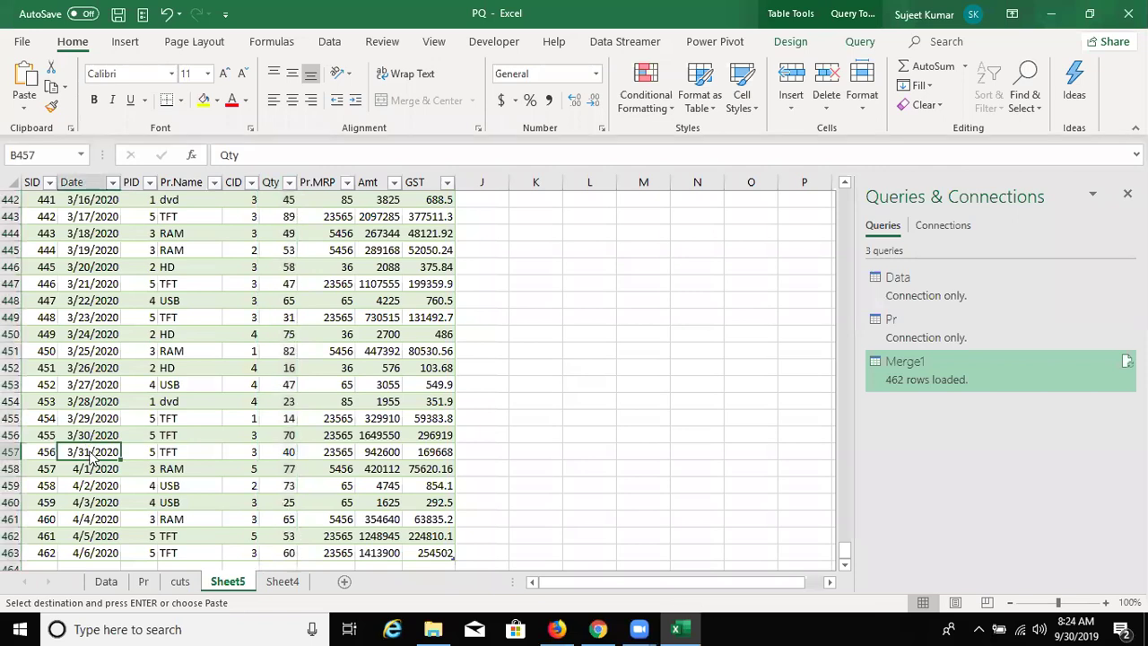
pyautogui.rightClick(93, 453)
pyautogui.press('Escape')
pyautogui.press('Escape')
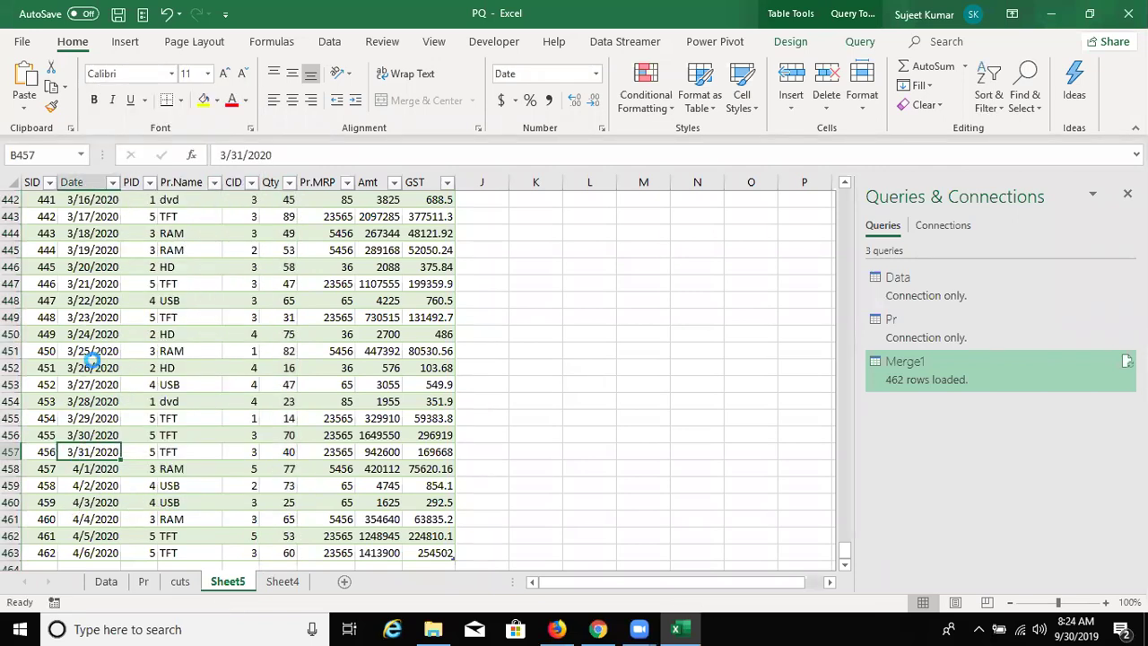
pyautogui.scroll(-3, 94, 359)
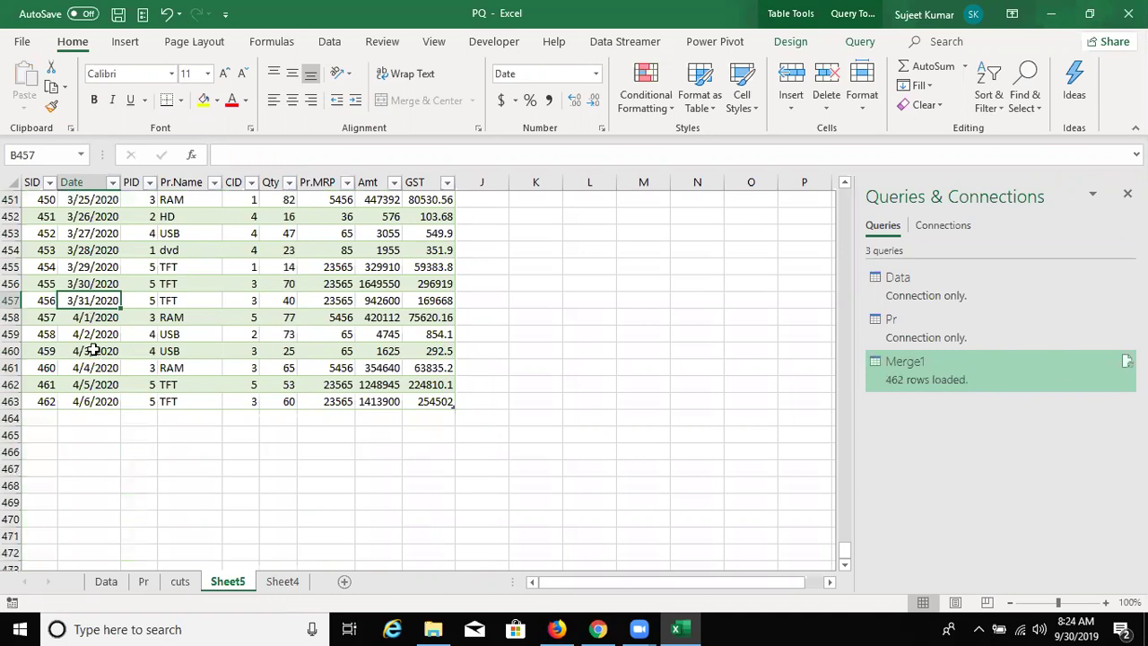
pyautogui.rightClick(108, 301)
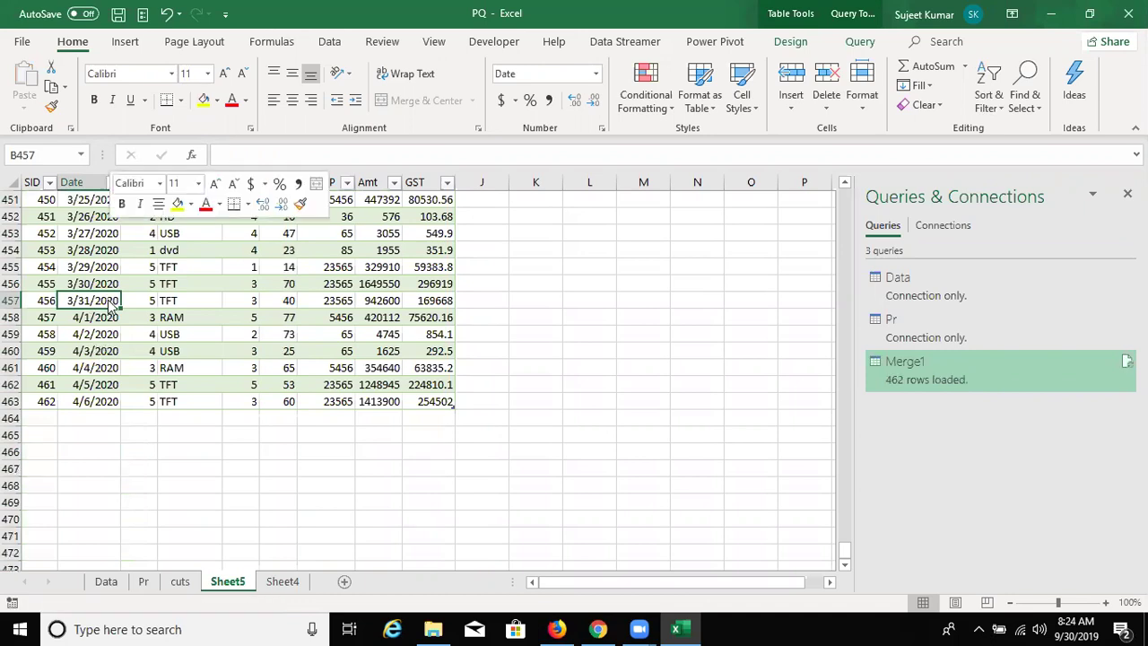
pyautogui.click(152, 370)
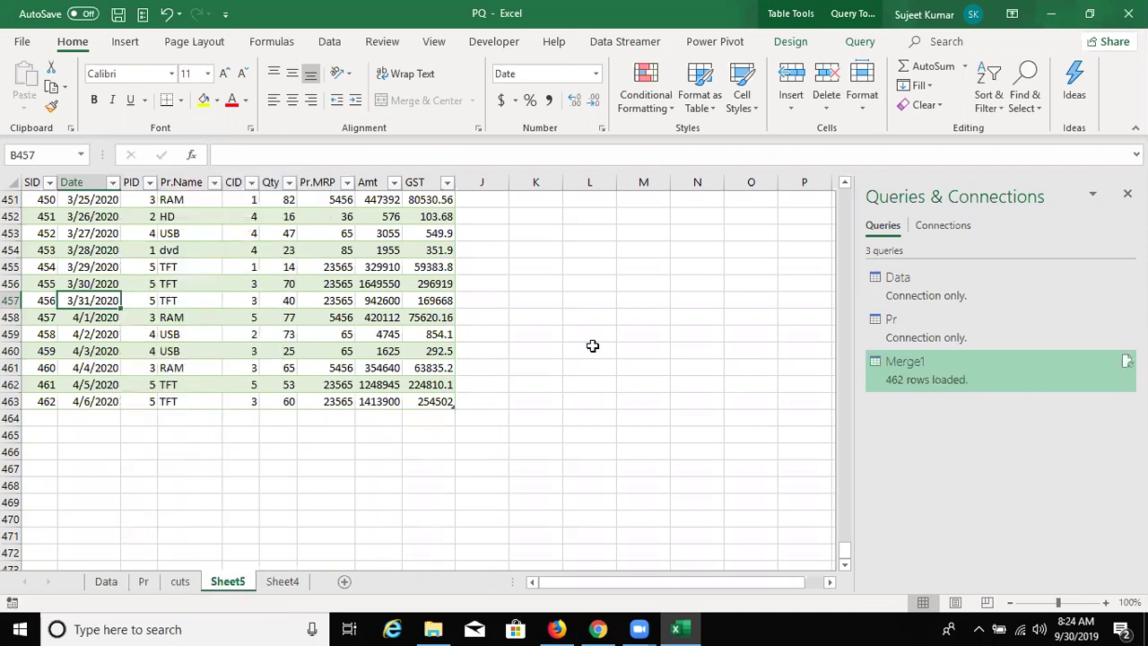
pyautogui.click(892, 301)
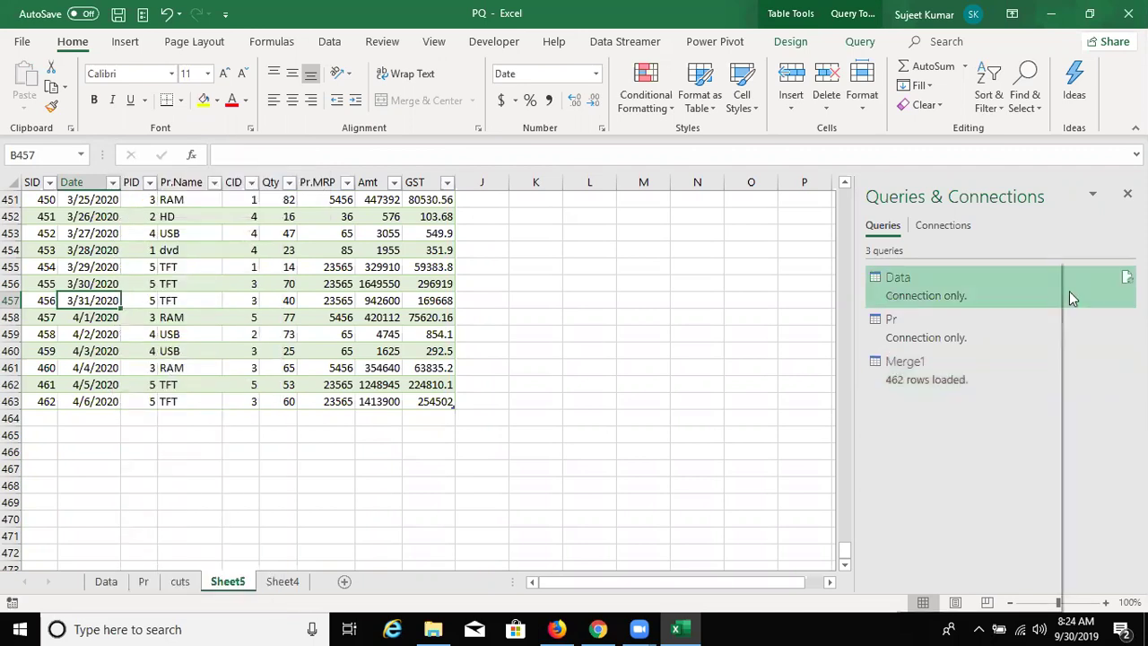
# - Try refreshing the Data query and dismiss the cannot-refresh message
pyautogui.rightClick(890, 283)
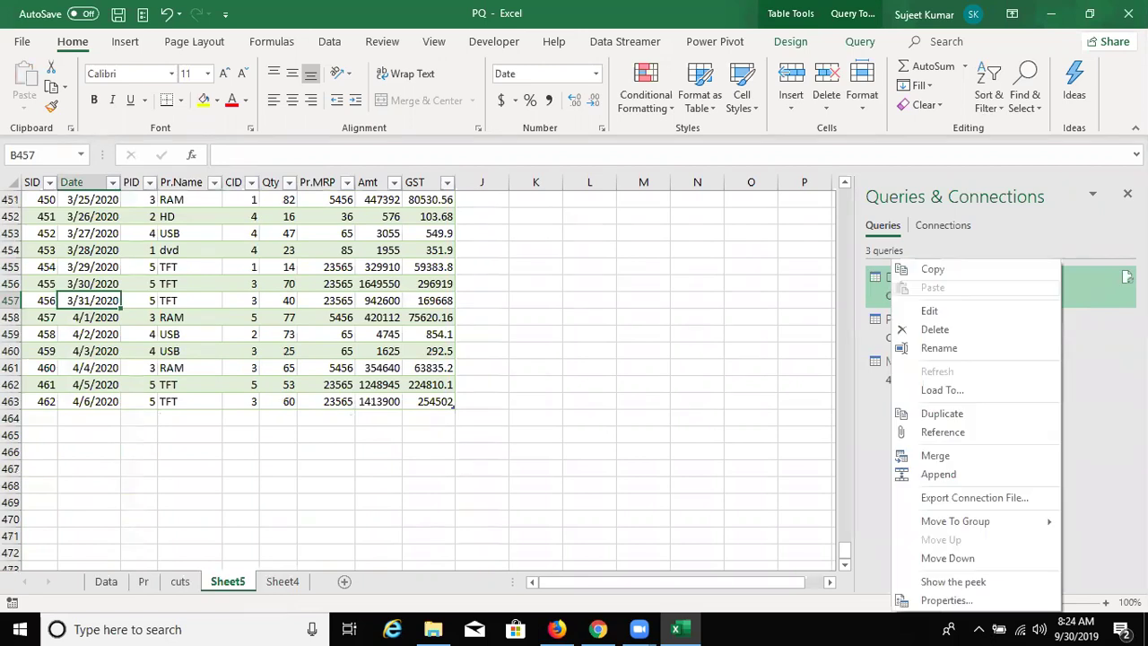
pyautogui.press('Escape')
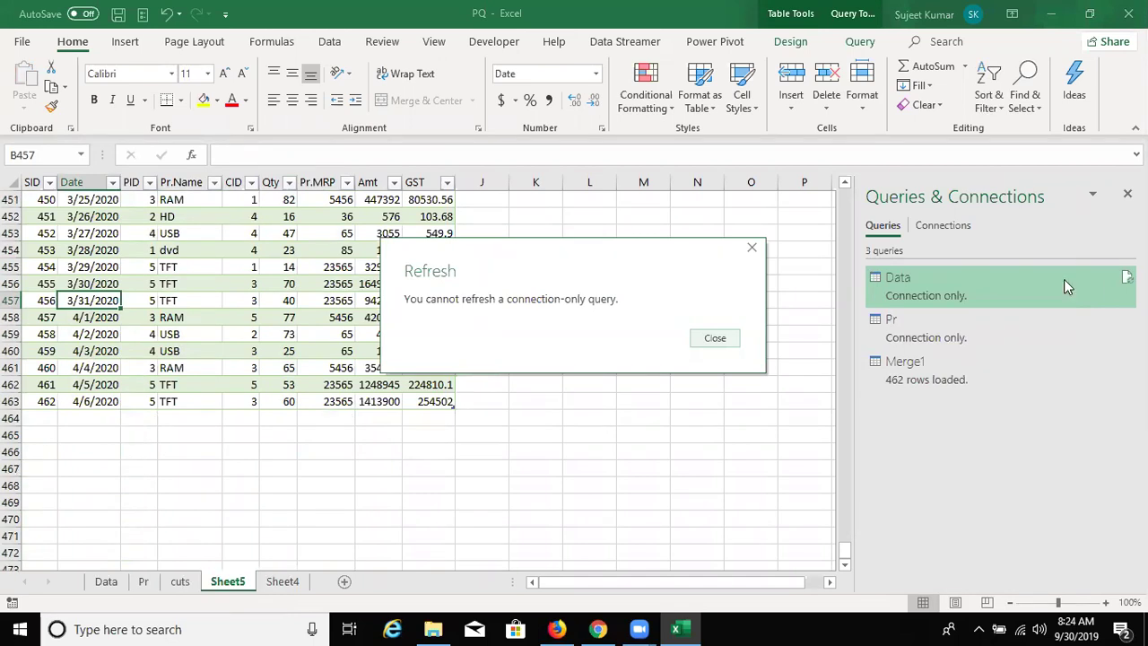
pyautogui.click(717, 336)
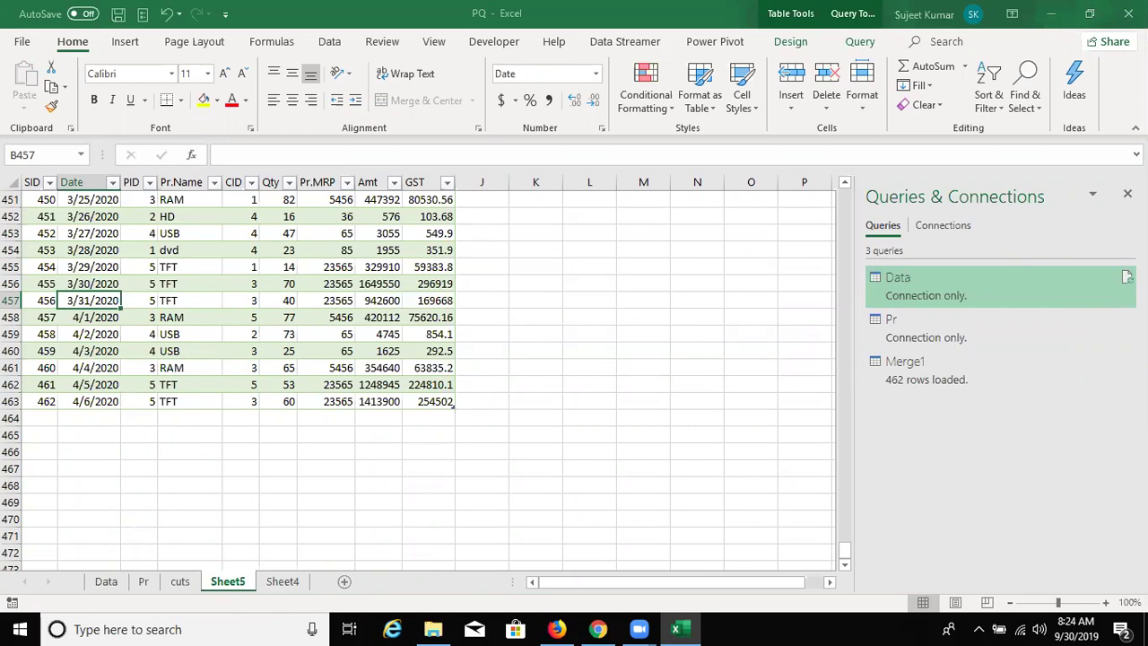
pyautogui.click(713, 338)
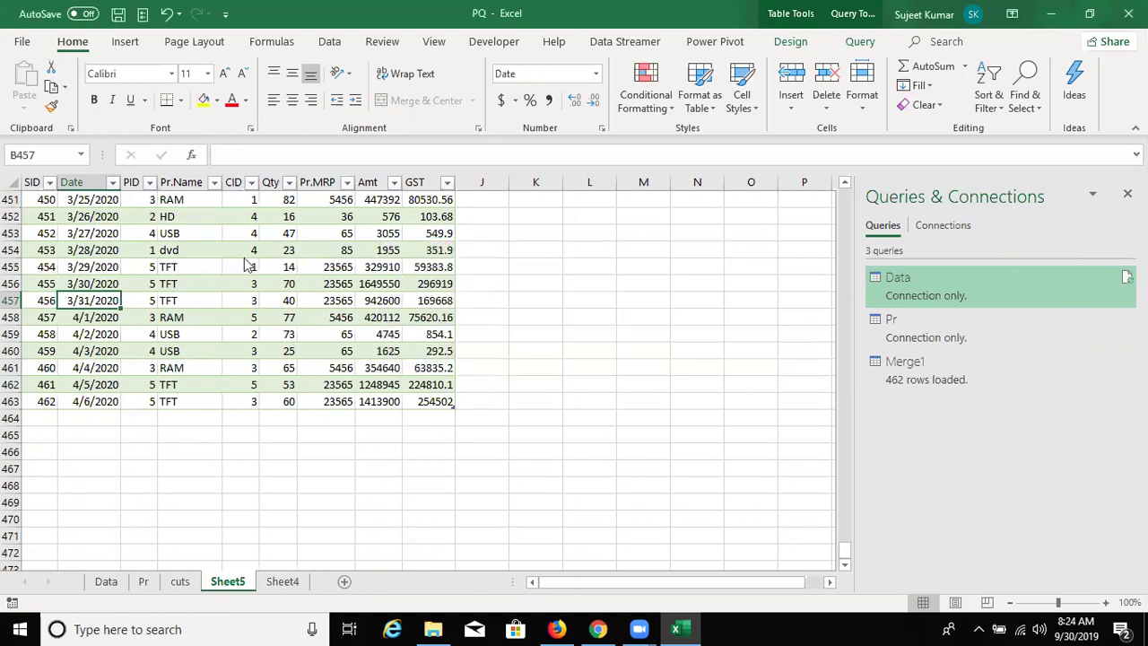
# - Refresh the Merge1 table from a Sheet5 cell's context menu
pyautogui.click(244, 251)
pyautogui.rightClick(244, 251)
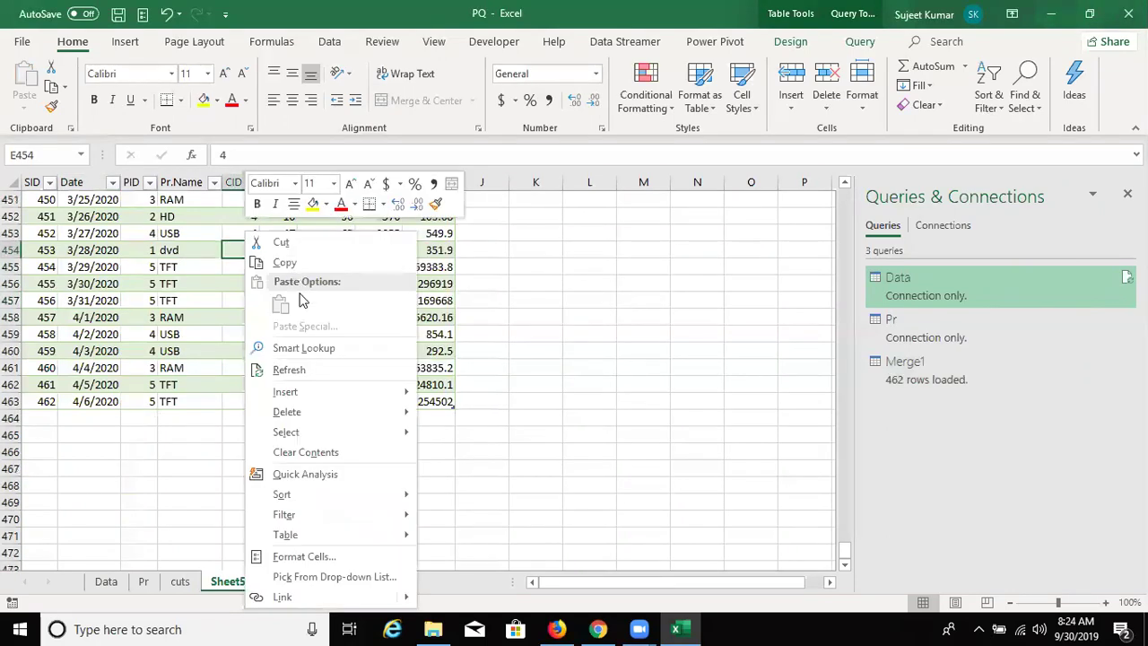
pyautogui.click(316, 370)
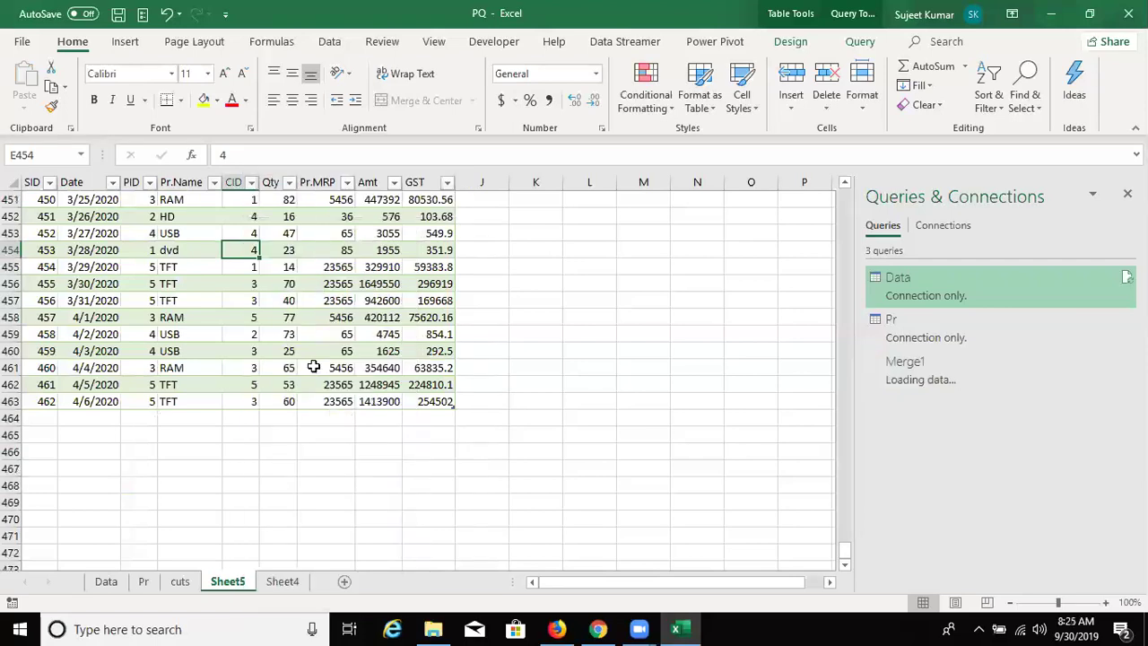
pyautogui.click(243, 316)
pyautogui.rightClick(243, 317)
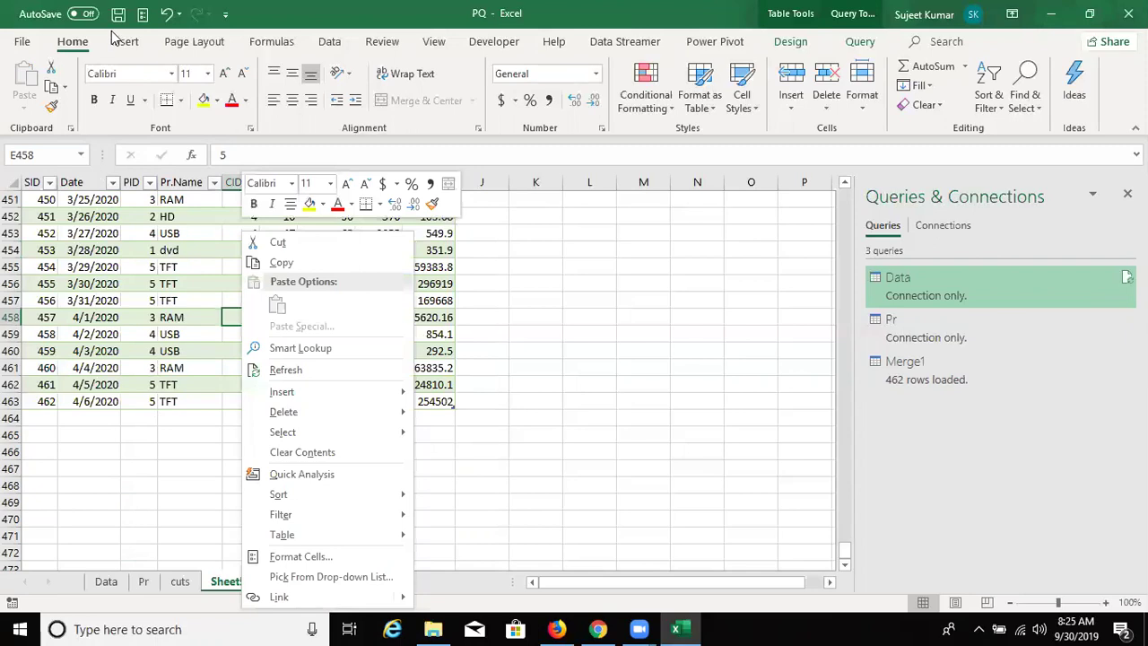
pyautogui.press('Escape')
# - Save the workbook and refresh Merge1 in Queries & Connections so it loads 472 rows
pyautogui.hotkey('ctrl', 's')
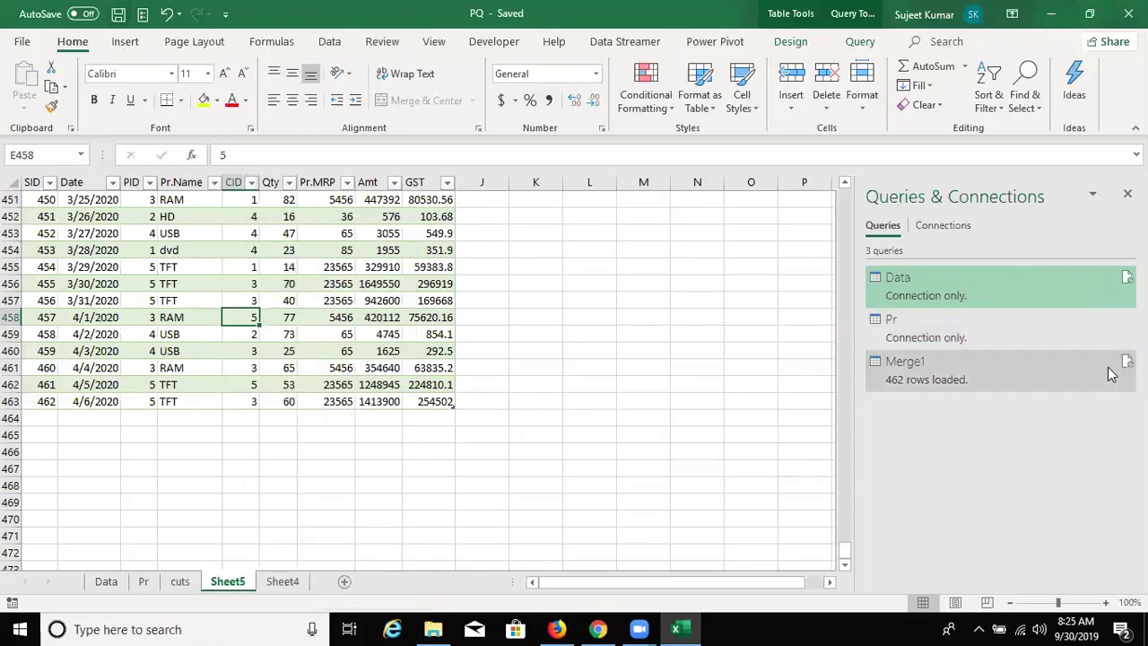
pyautogui.click(1127, 362)
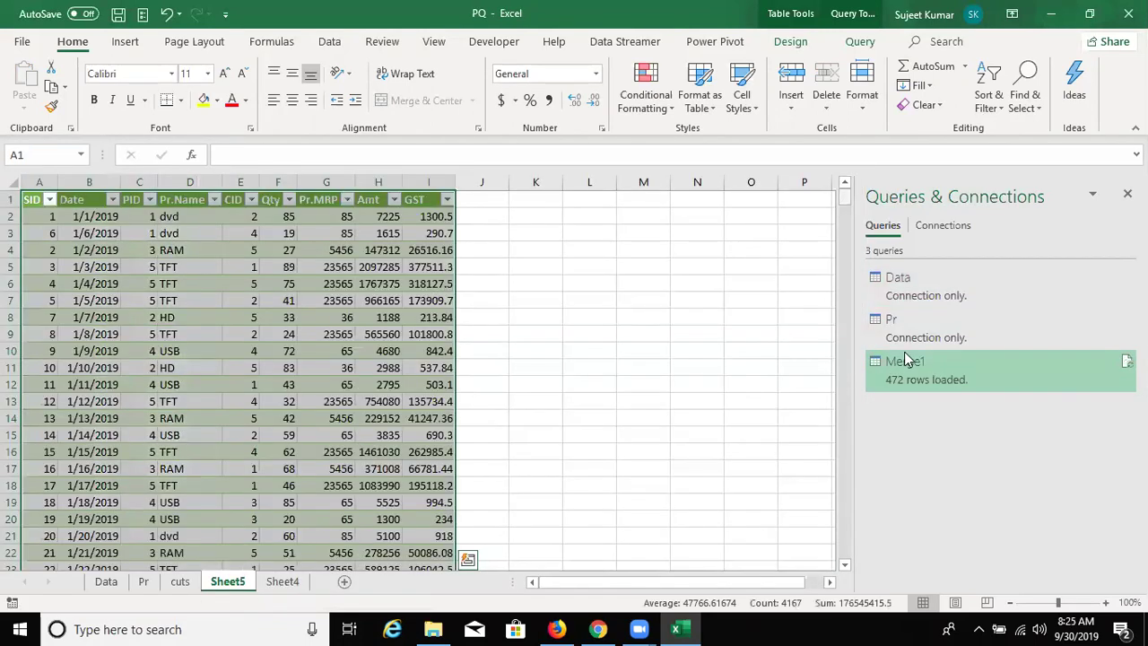
pyautogui.moveTo(845, 201)
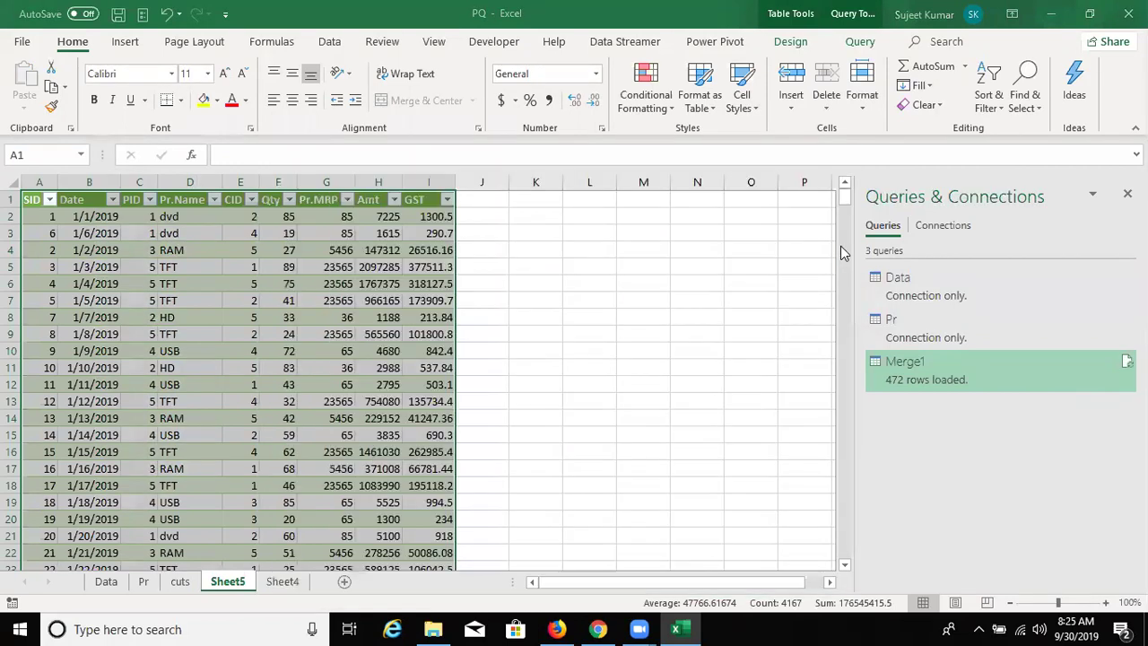
pyautogui.scroll(-20, 507, 510)
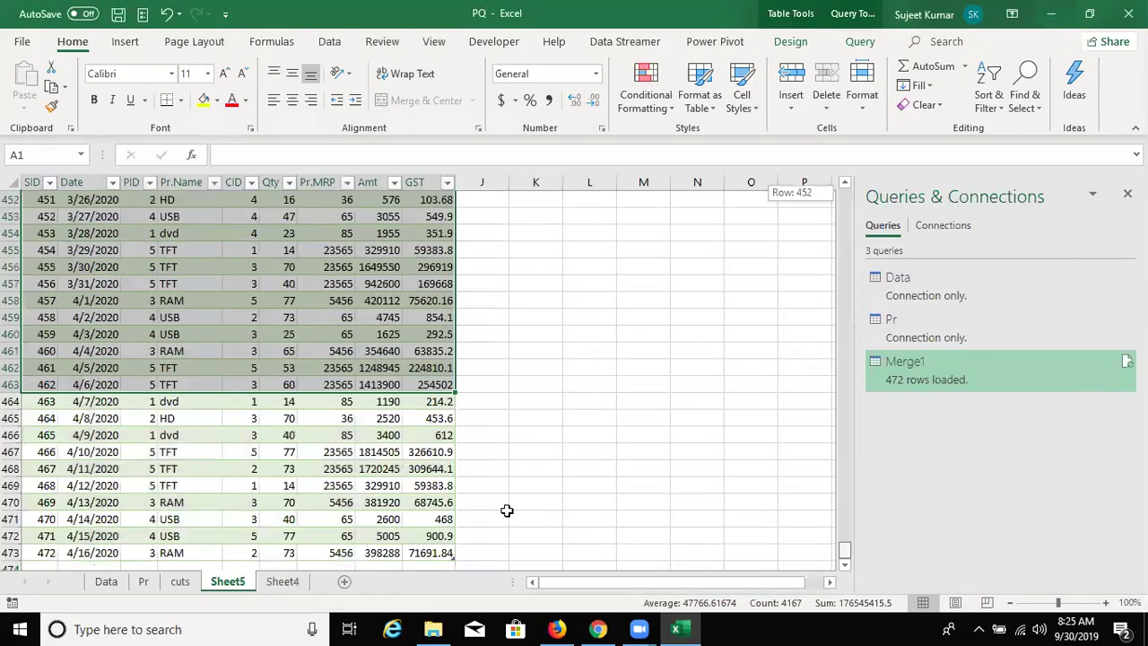
pyautogui.scroll(-5, 406, 495)
pyautogui.scroll(2, 407, 495)
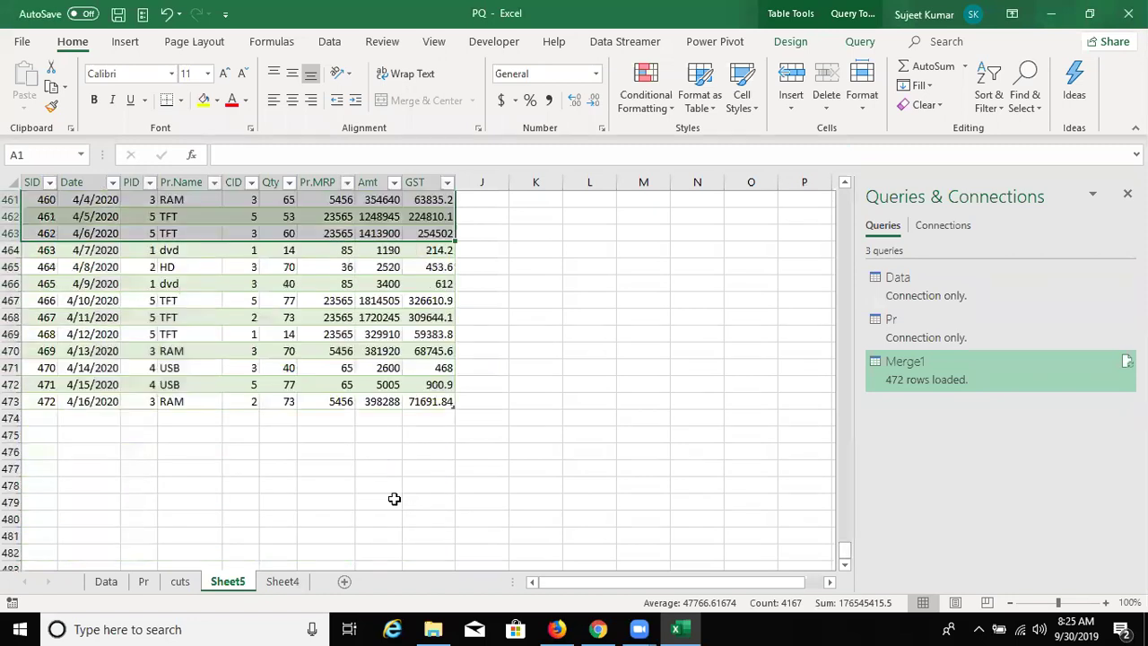
pyautogui.click(144, 581)
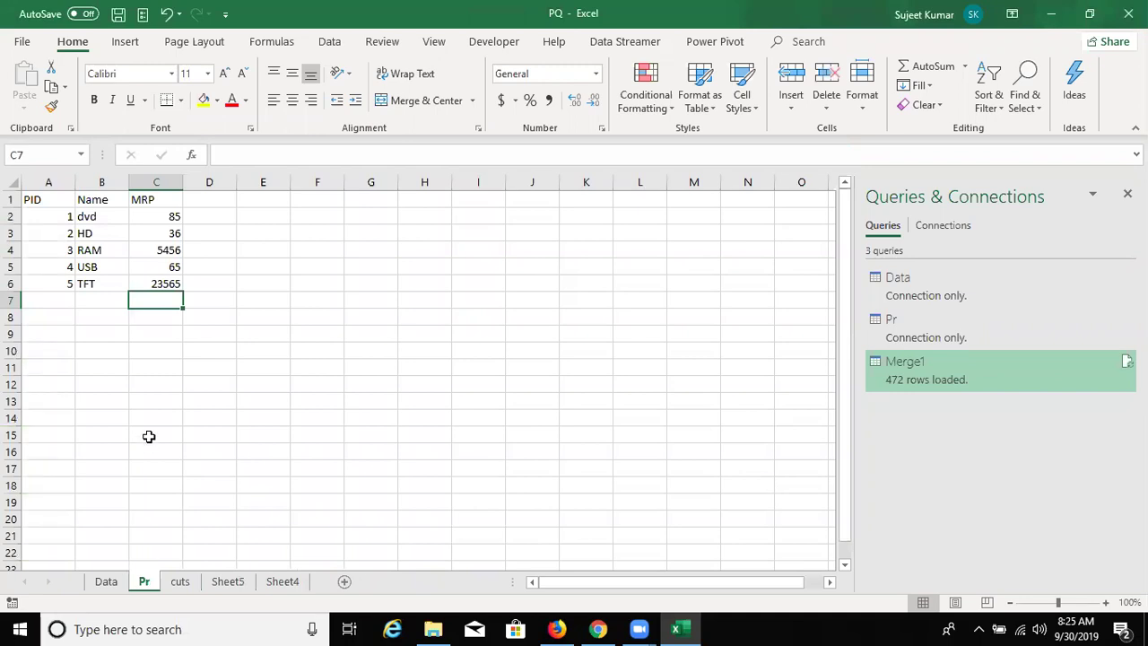
pyautogui.hotkey('ctrl', 'pageup')
pyautogui.scroll(20, 766, 356)
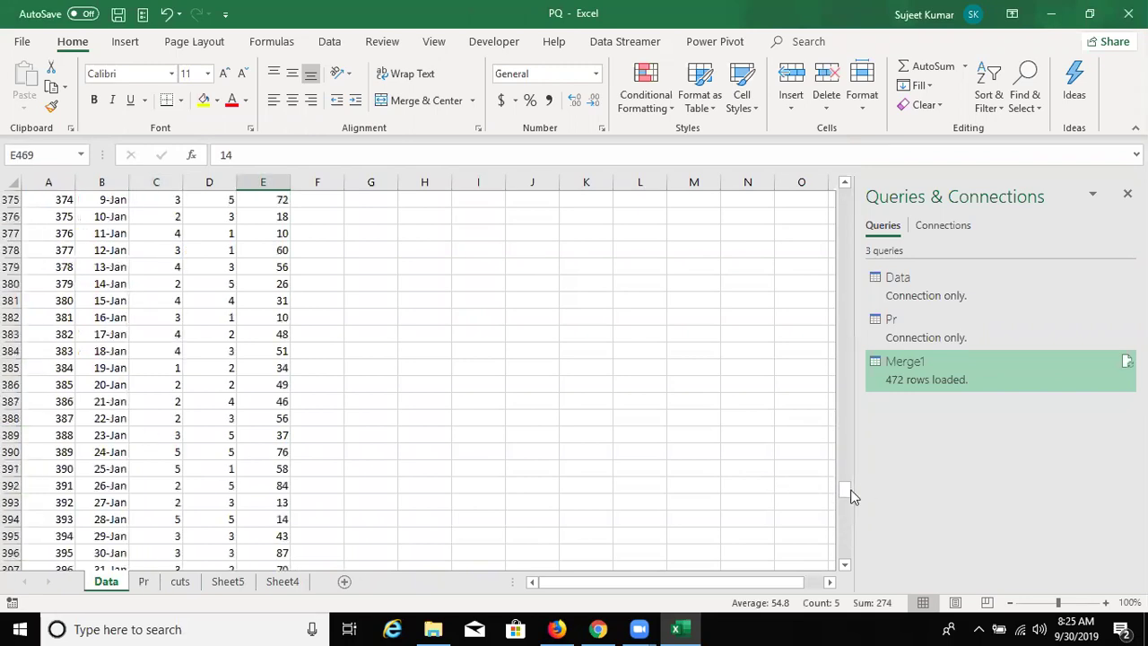
pyautogui.scroll(20, 823, 215)
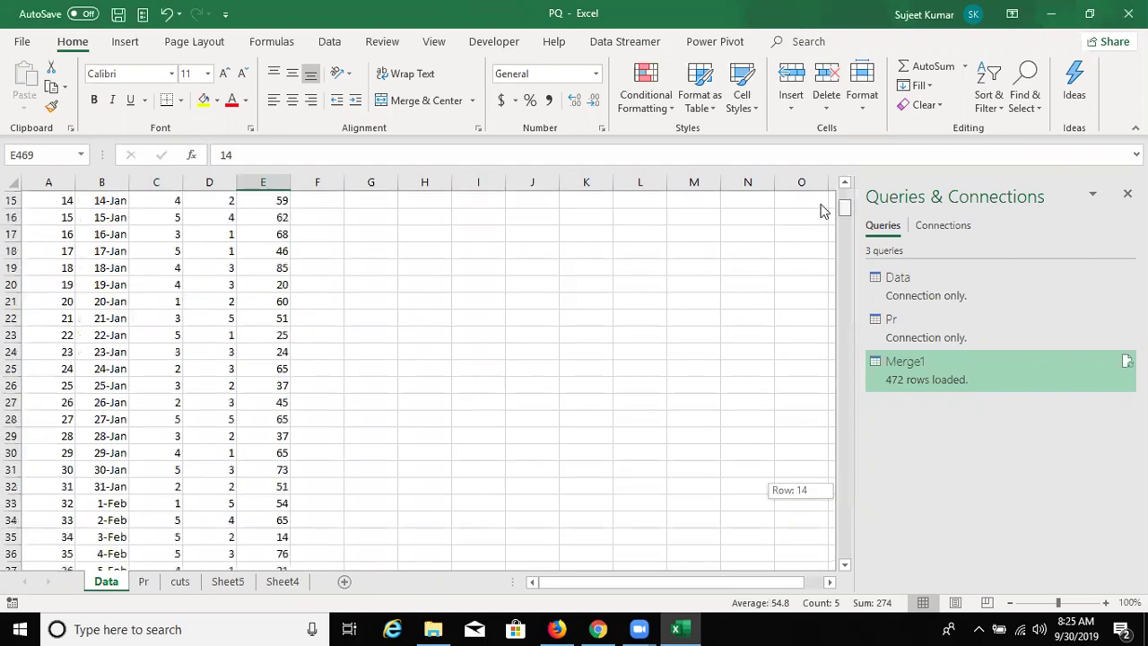
pyautogui.click(235, 583)
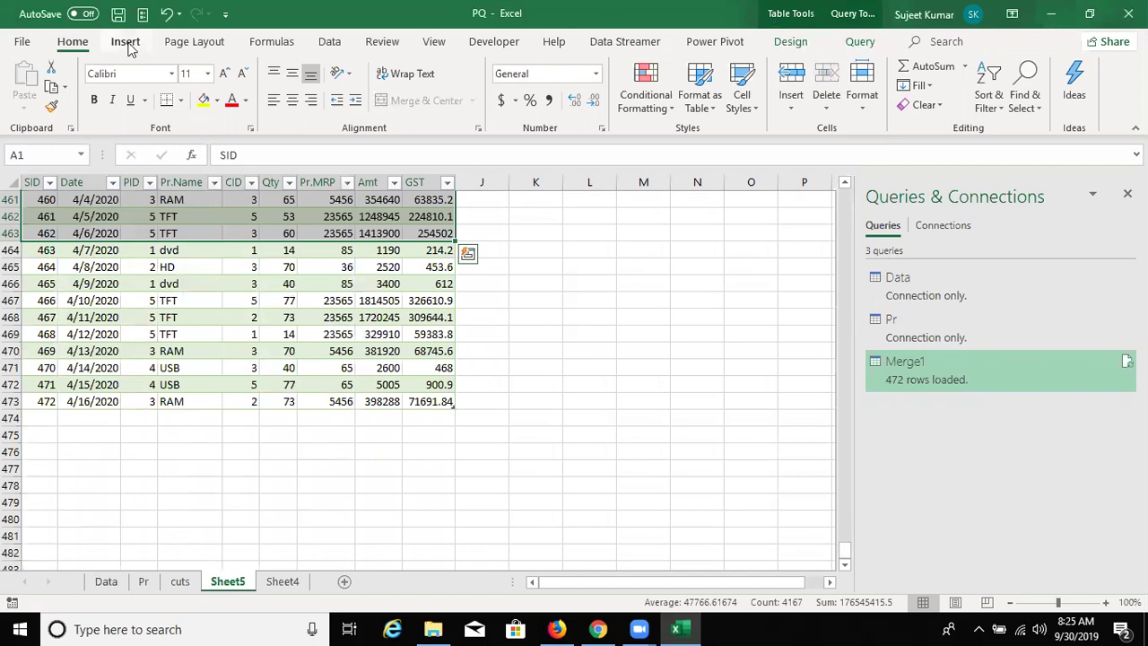
pyautogui.scroll(-1, 299, 48)
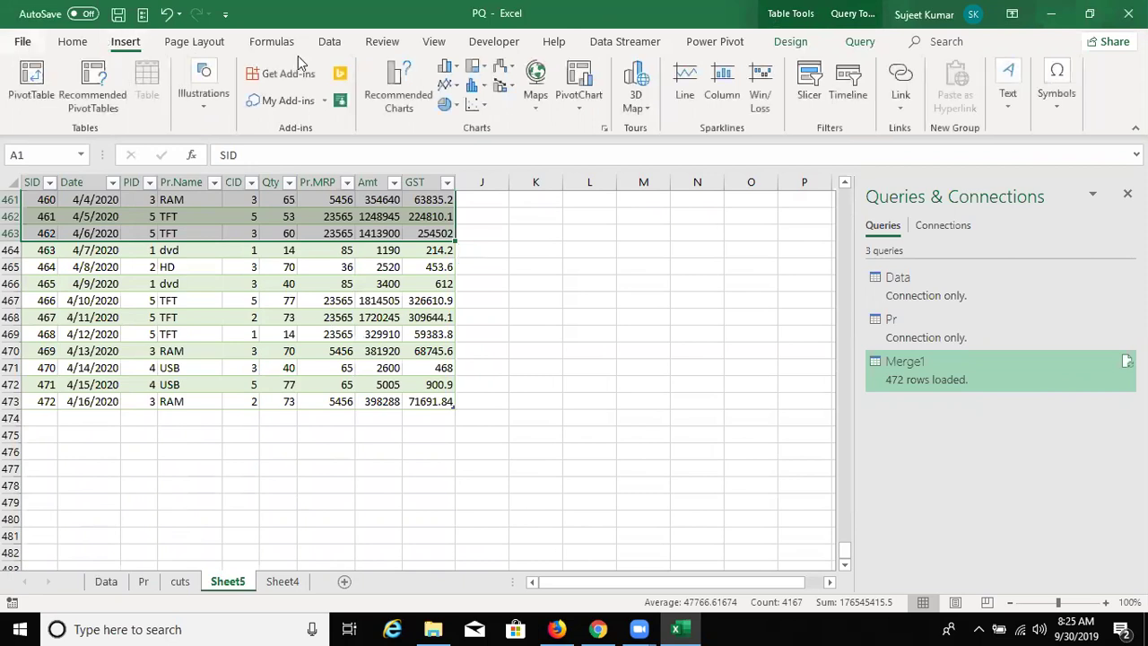
pyautogui.scroll(-3, 37, 119)
# - Import the cuts sheet from the PQ workbook into the Power Query Editor
pyautogui.click(36, 114)
pyautogui.moveTo(39, 141)
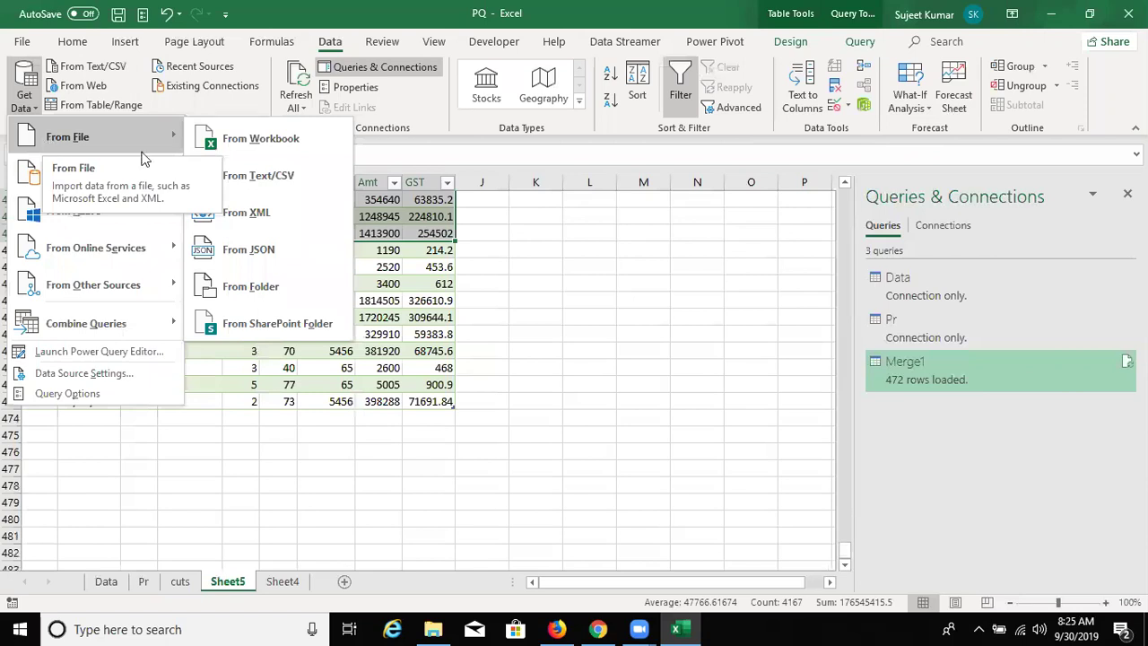
pyautogui.click(239, 158)
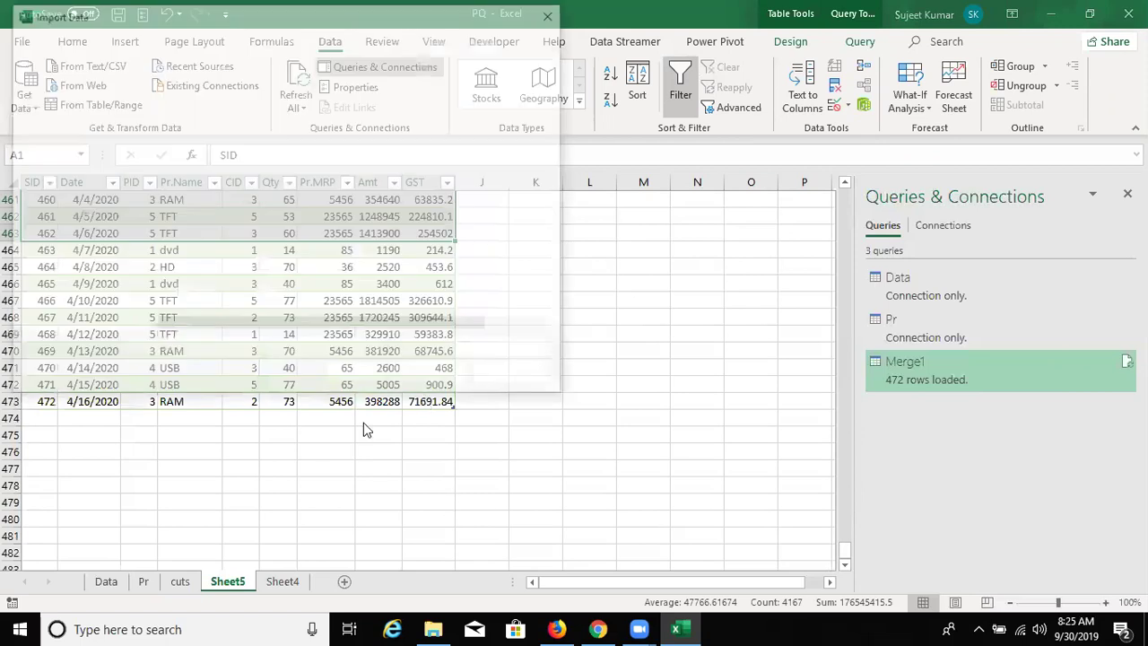
pyautogui.write('PQ')
pyautogui.click(430, 376)
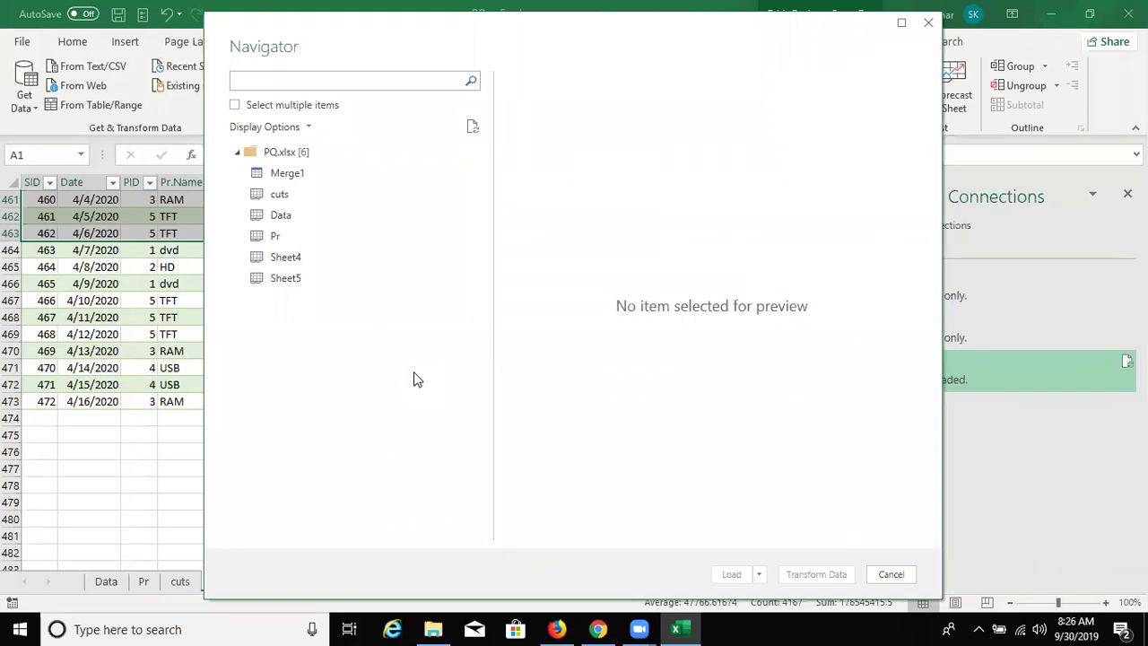
pyautogui.click(297, 197)
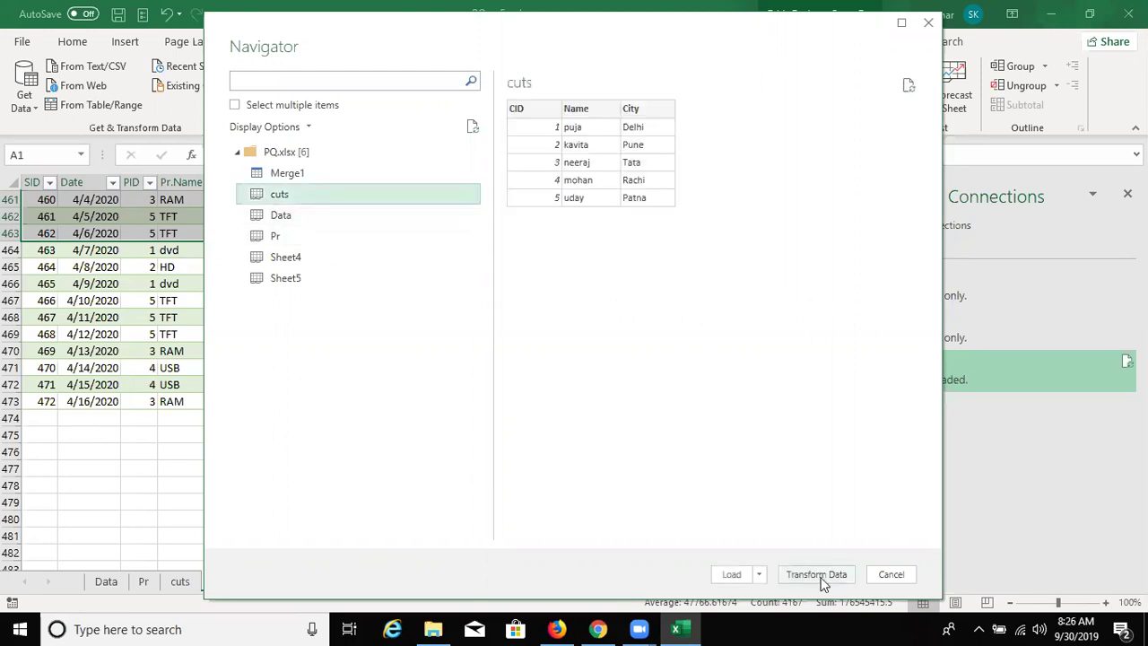
pyautogui.click(817, 575)
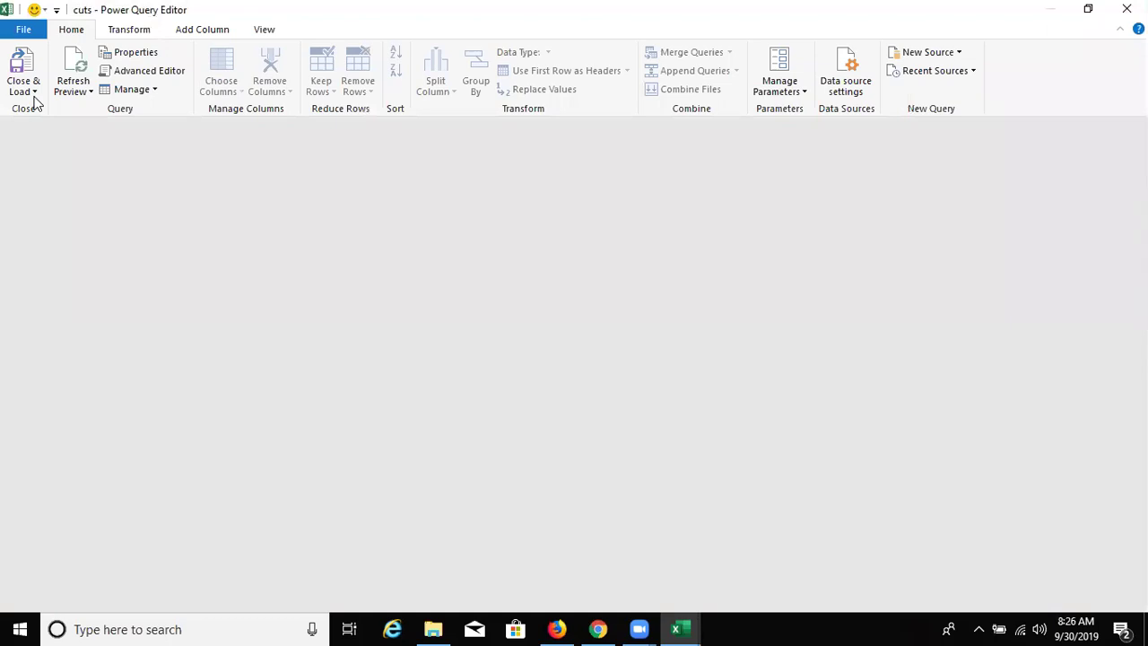
# - Close & Load the cuts query as Only Create Connection
pyautogui.click(36, 93)
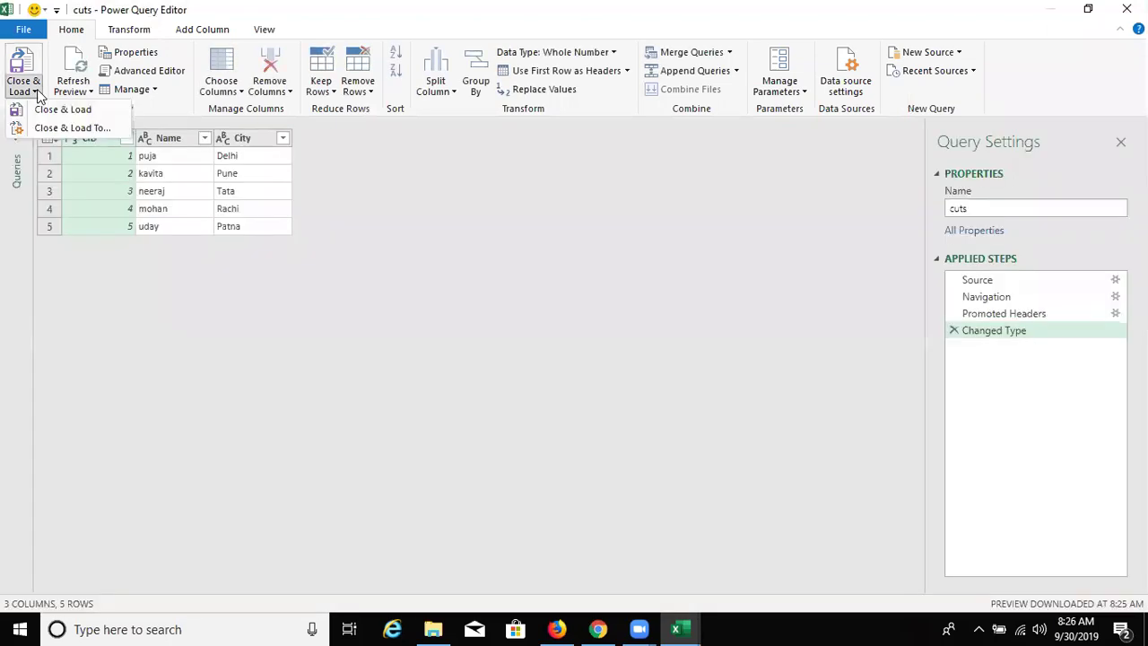
pyautogui.click(54, 130)
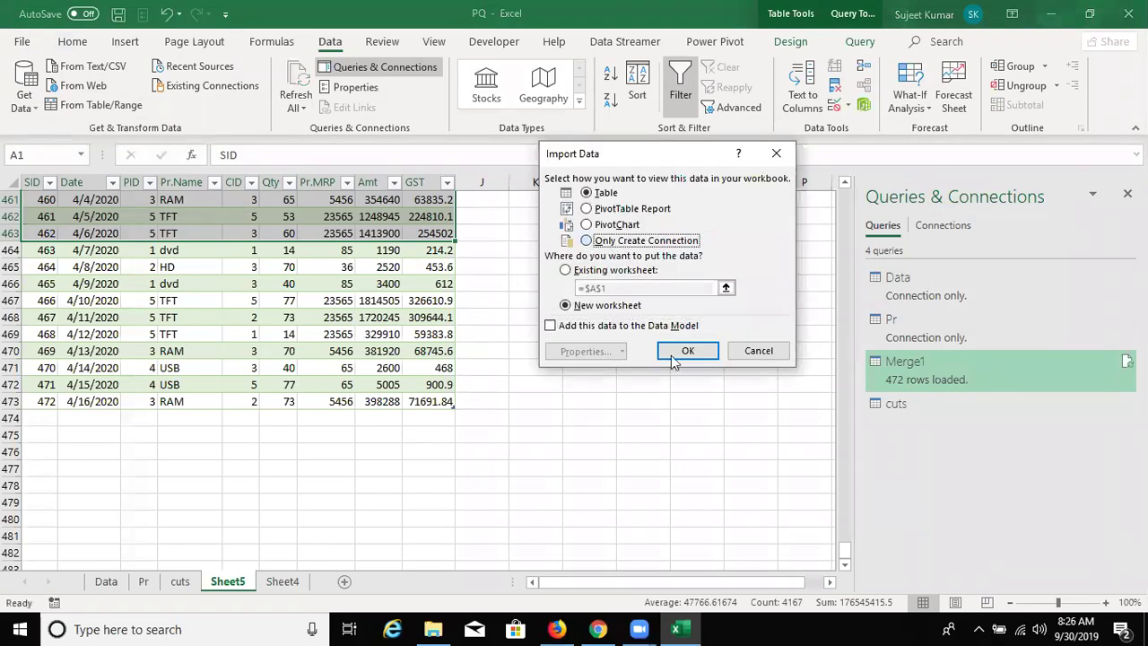
pyautogui.press('space')
pyautogui.click(686, 352)
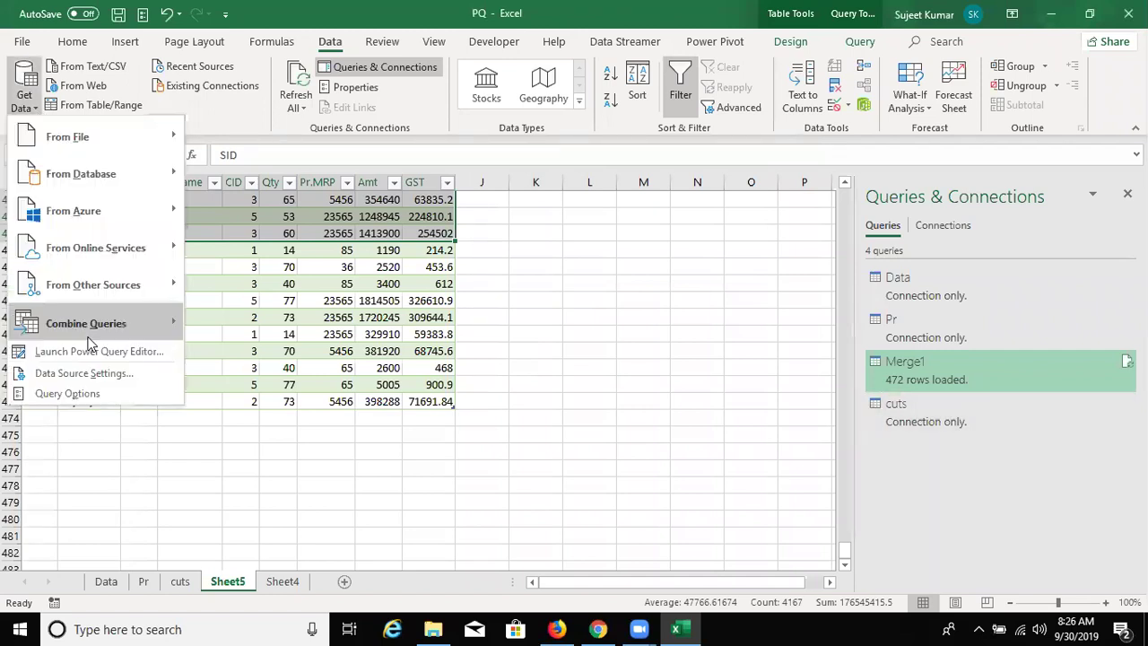
# - Merge Merge1 with cuts, matching the CID column in both tables
pyautogui.moveTo(161, 325)
pyautogui.click(244, 369)
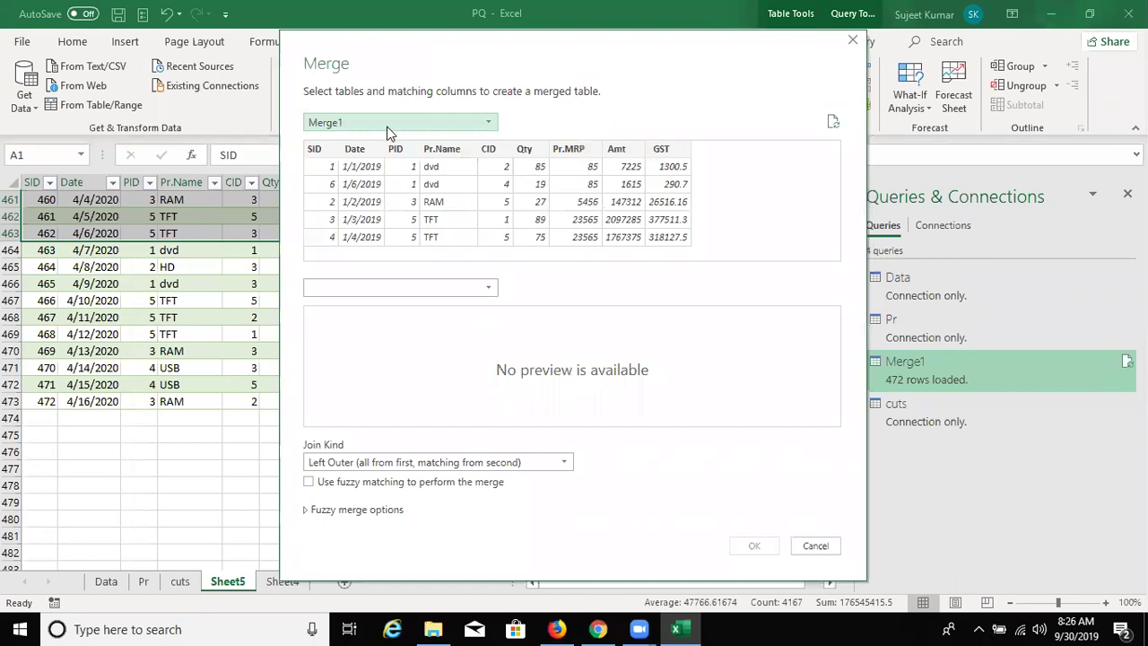
pyautogui.click(400, 287)
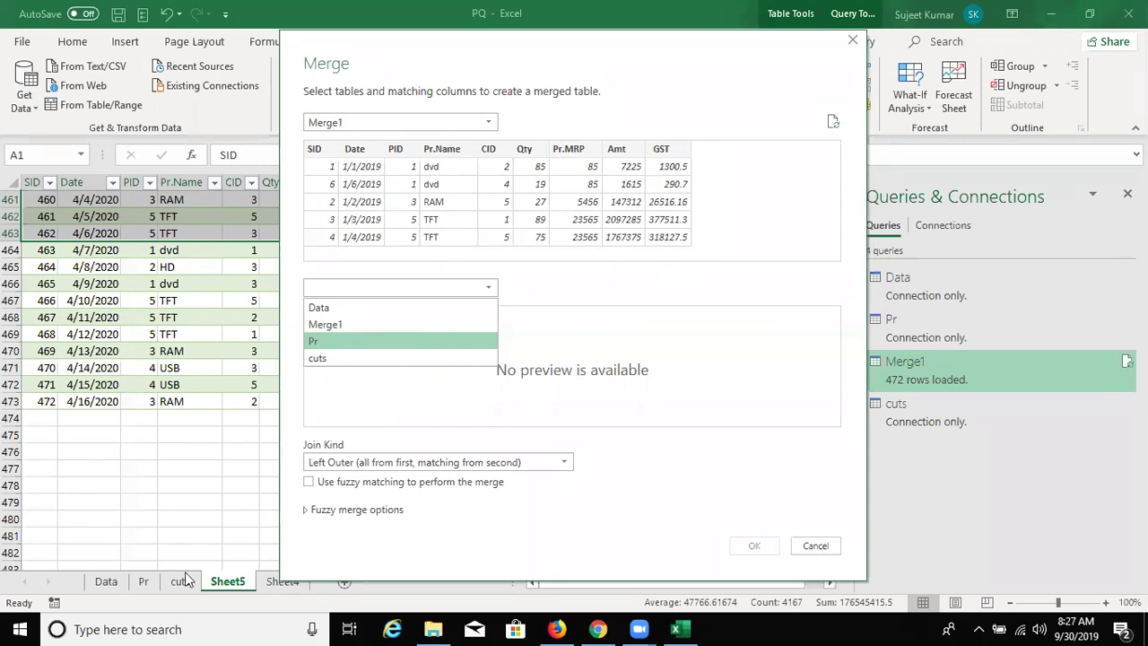
pyautogui.click(400, 358)
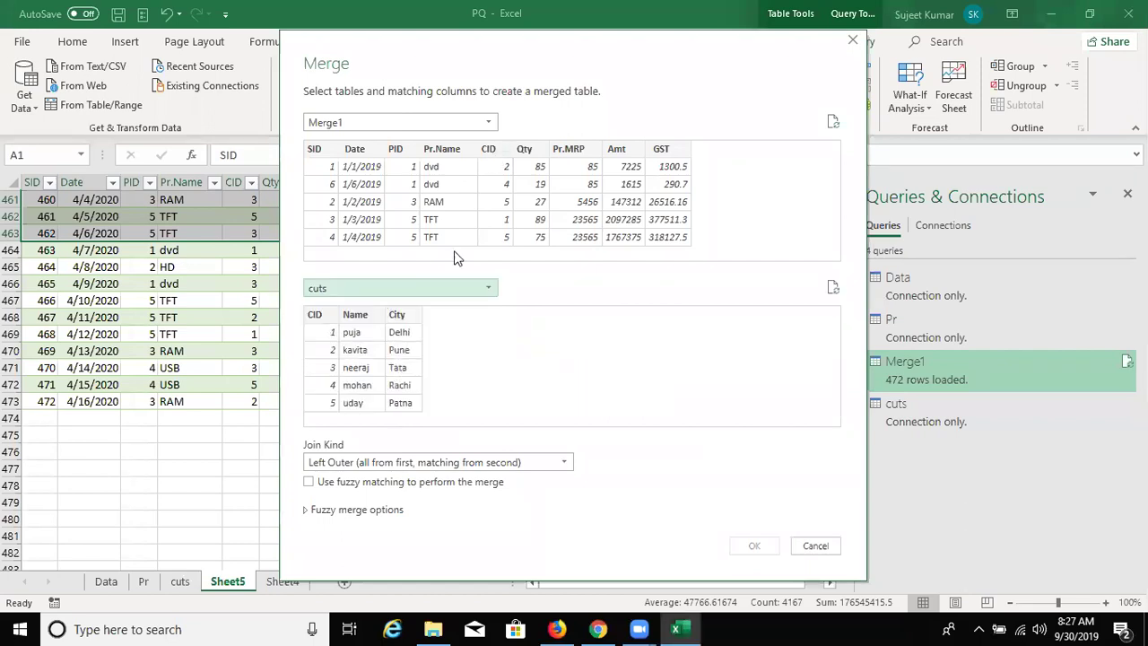
pyautogui.click(315, 314)
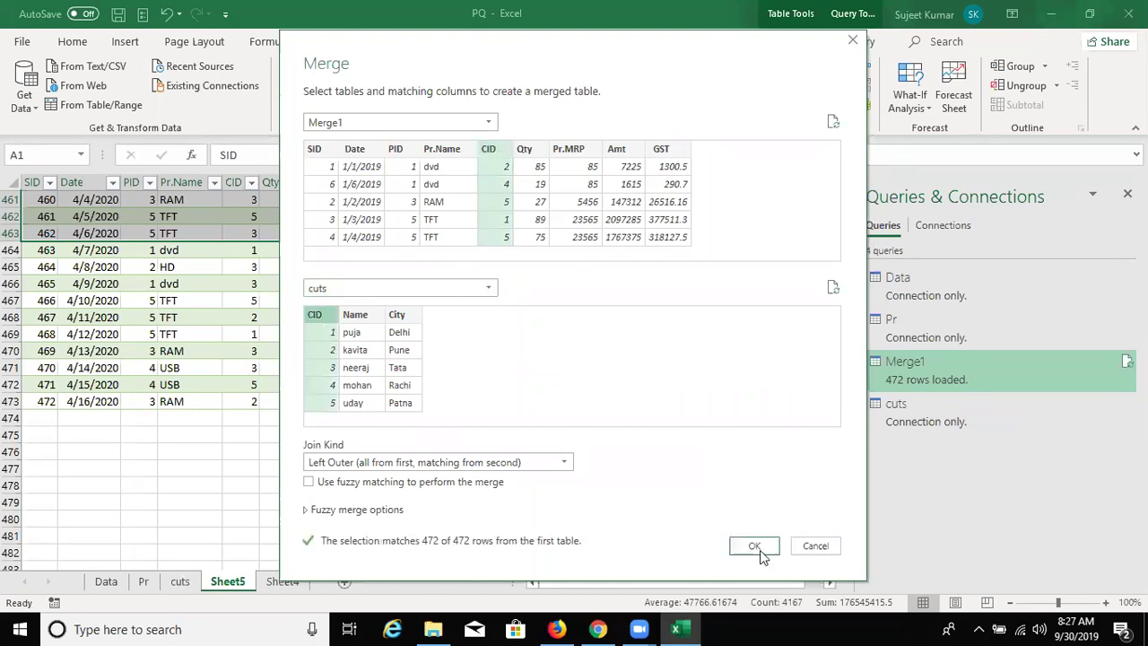
pyautogui.click(755, 547)
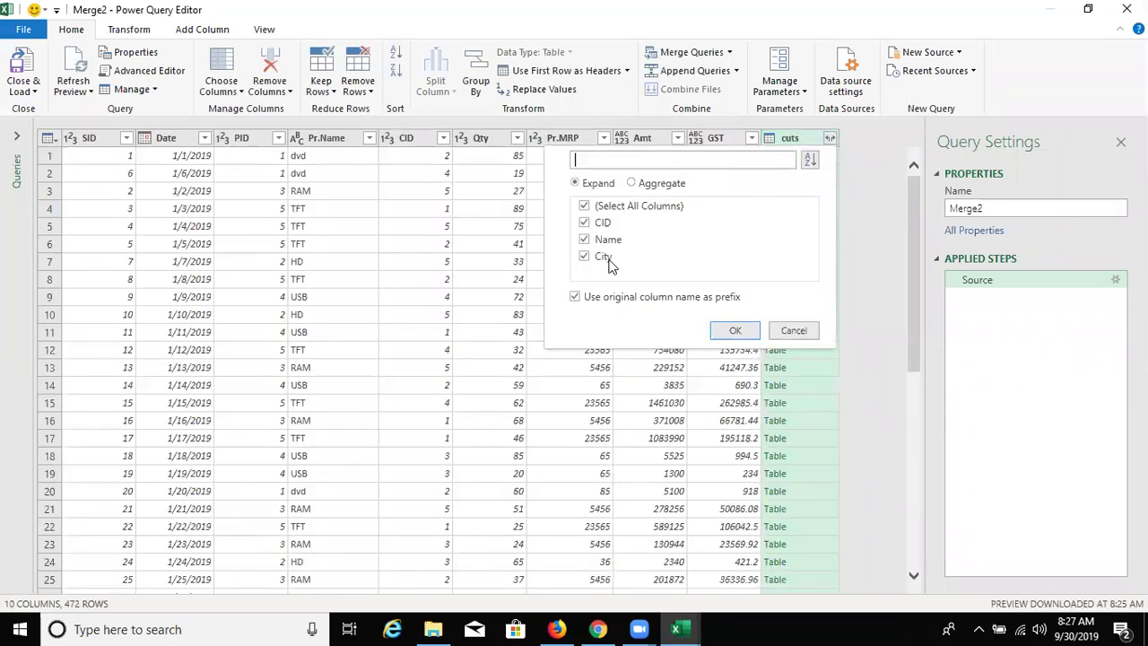
# - Expand cuts to Name and City, move them after CID, and Close & Load Merge2
pyautogui.click(736, 331)
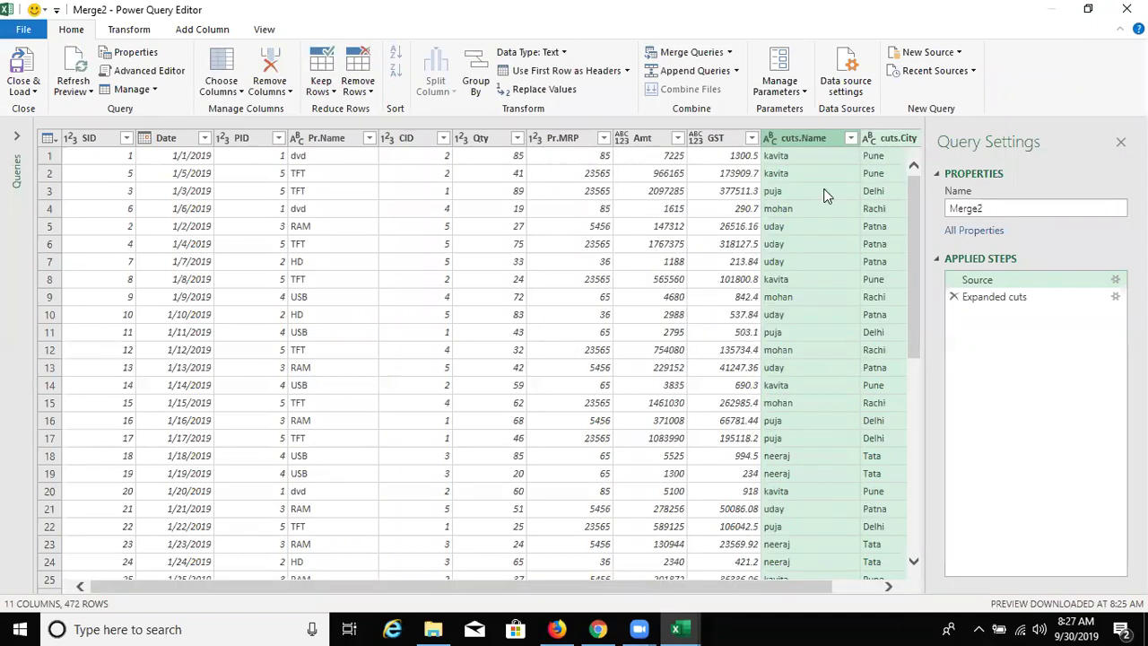
pyautogui.moveTo(807, 142)
pyautogui.mouseDown()
pyautogui.moveTo(483, 138)
pyautogui.moveTo(505, 152)
pyautogui.mouseUp()
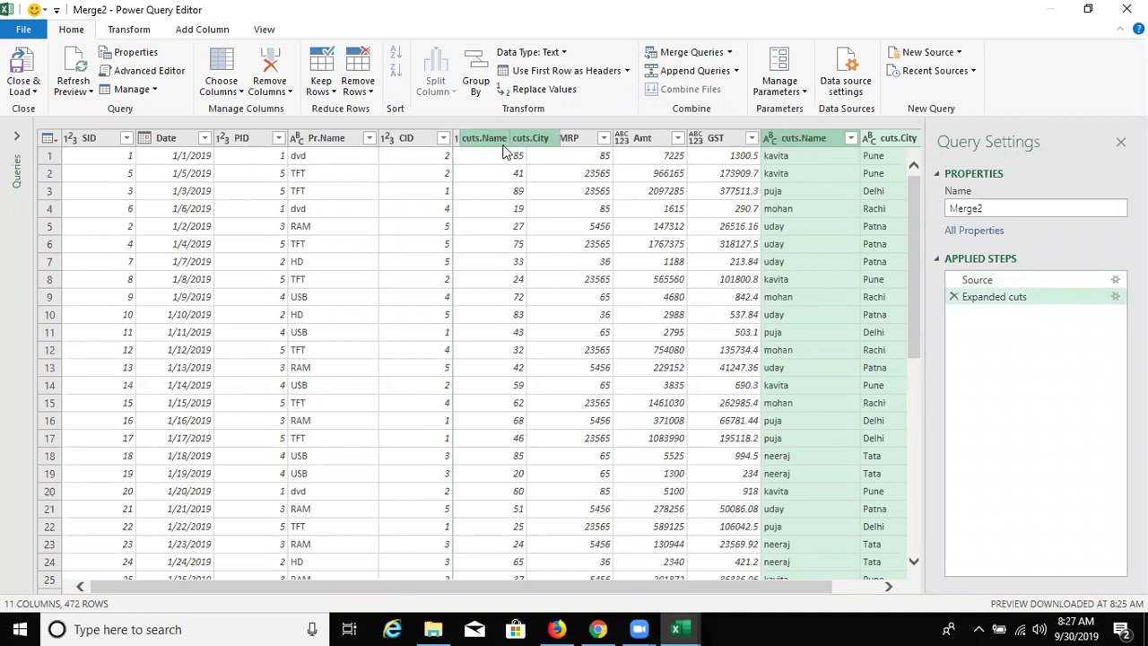
pyautogui.moveTo(505, 152); pyautogui.dragTo(516, 194)
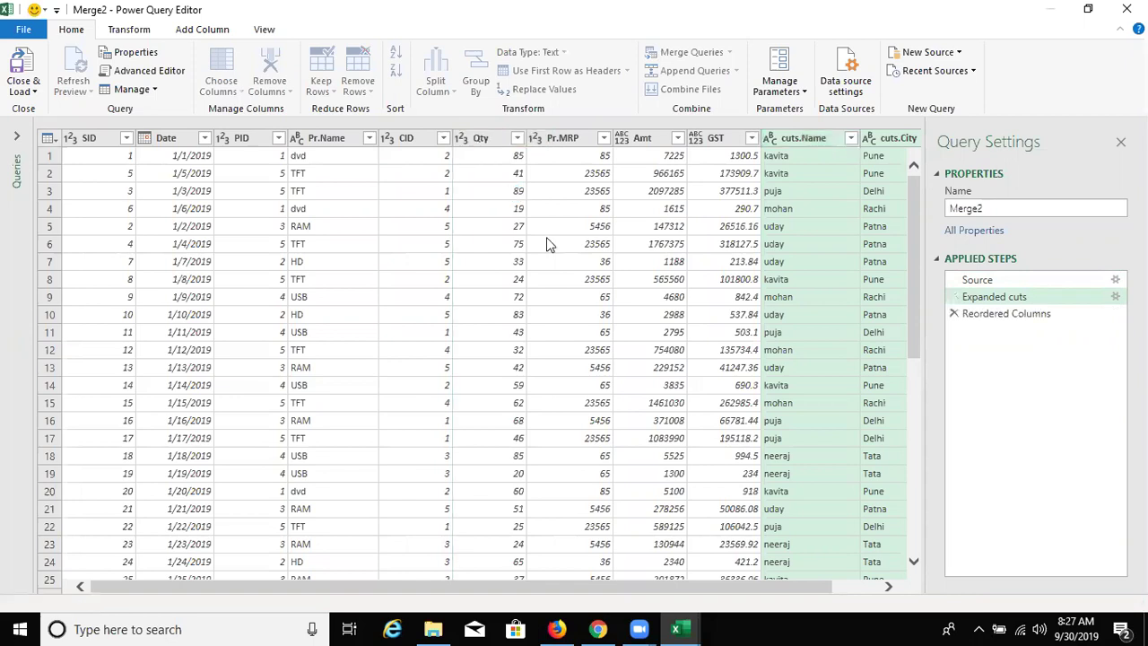
pyautogui.click(625, 247)
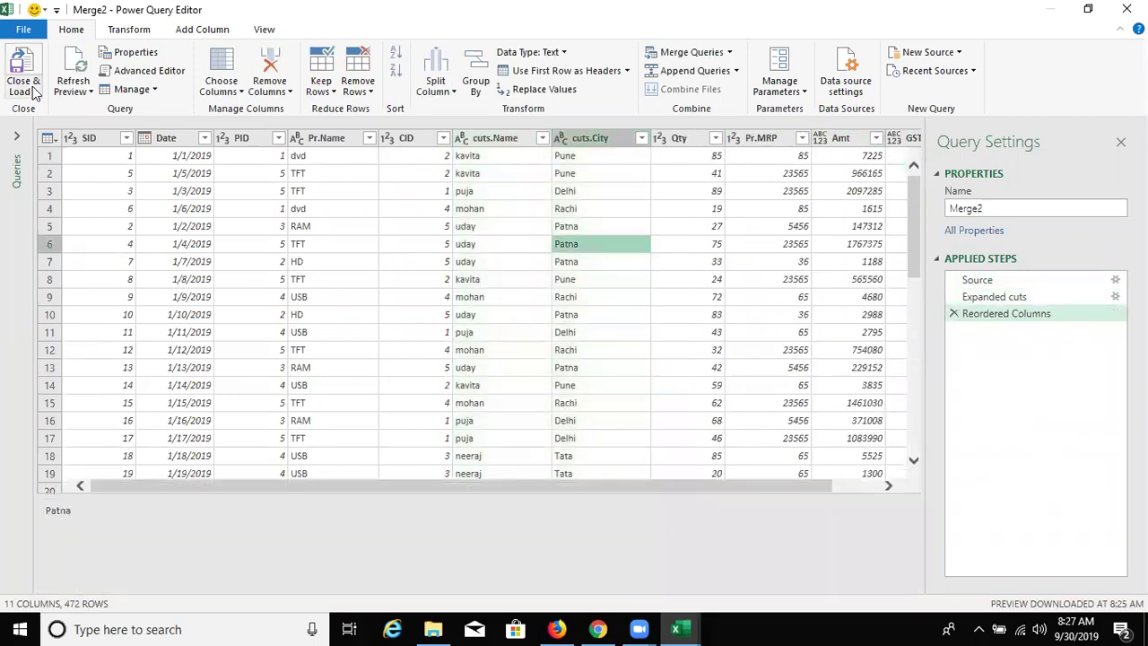
pyautogui.click(34, 91)
pyautogui.click(54, 110)
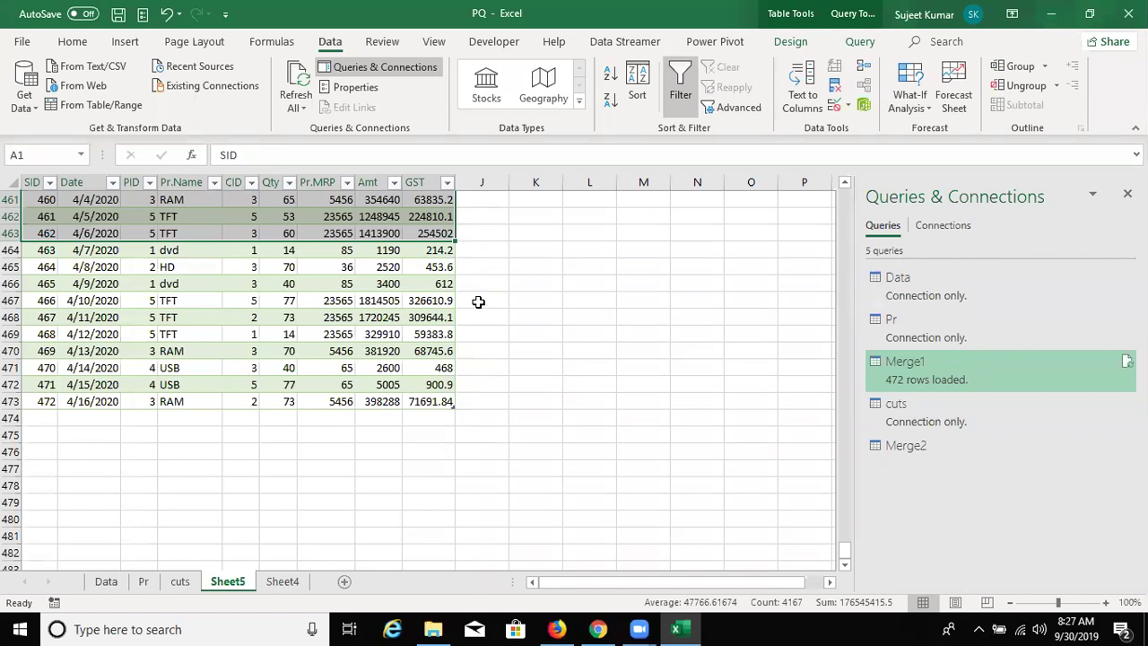
# - Scroll through the Merge2 table on Sheet6 to check its cuts.Name and cuts.City columns
pyautogui.click(465, 250)
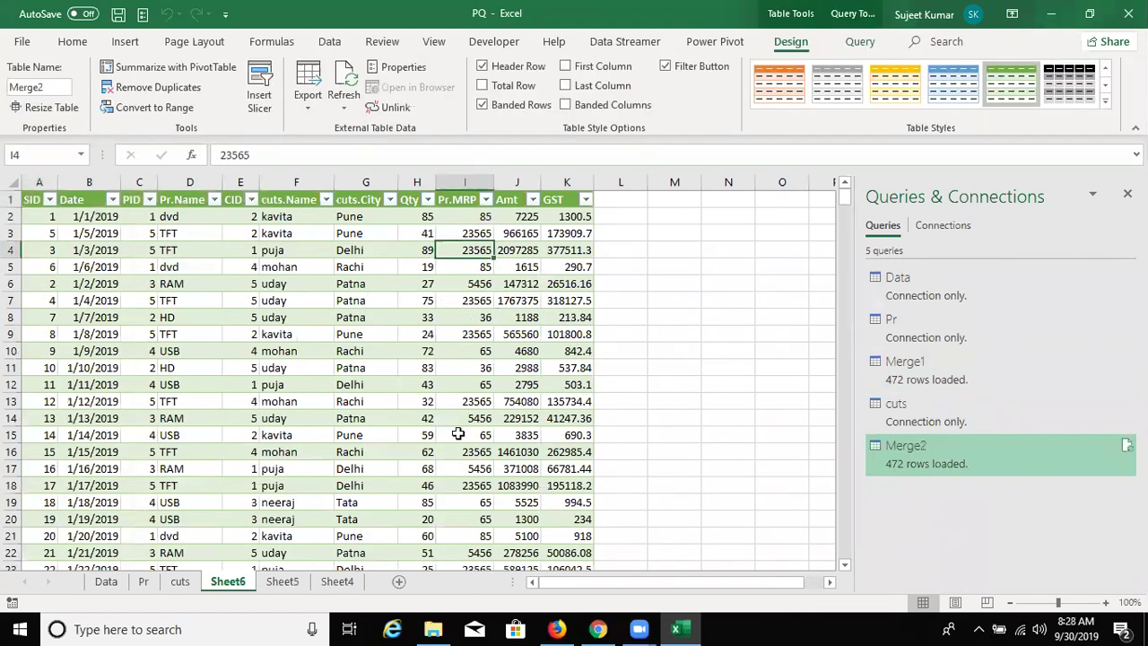
pyautogui.scroll(-3, 426, 443)
pyautogui.scroll(-16, 422, 438)
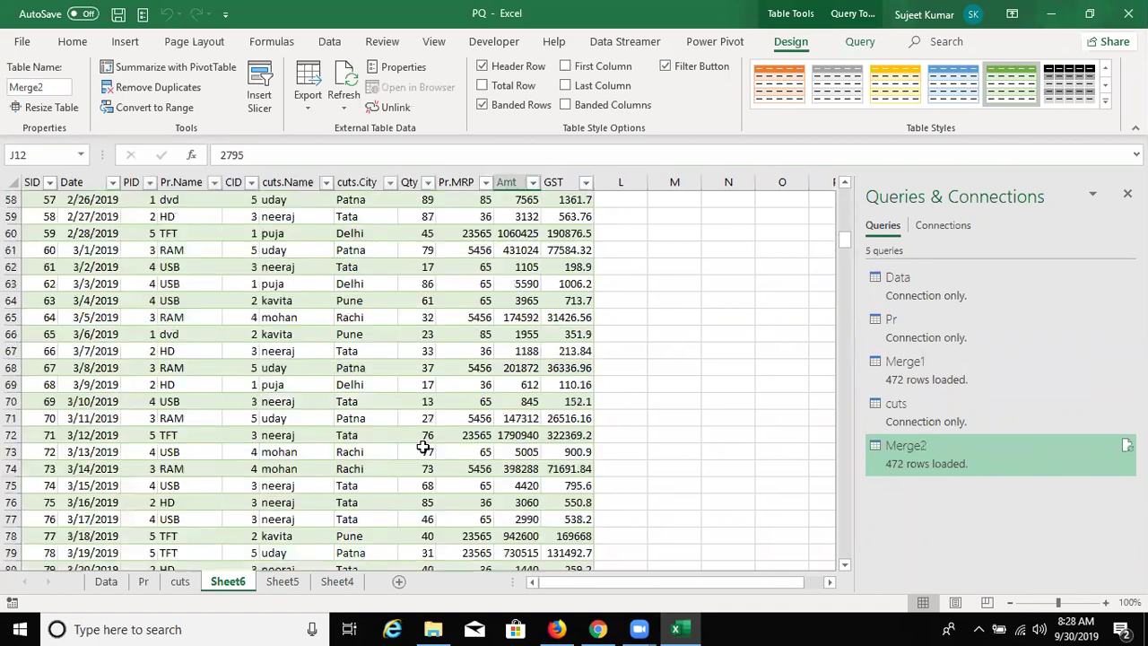
pyautogui.scroll(10, 418, 438)
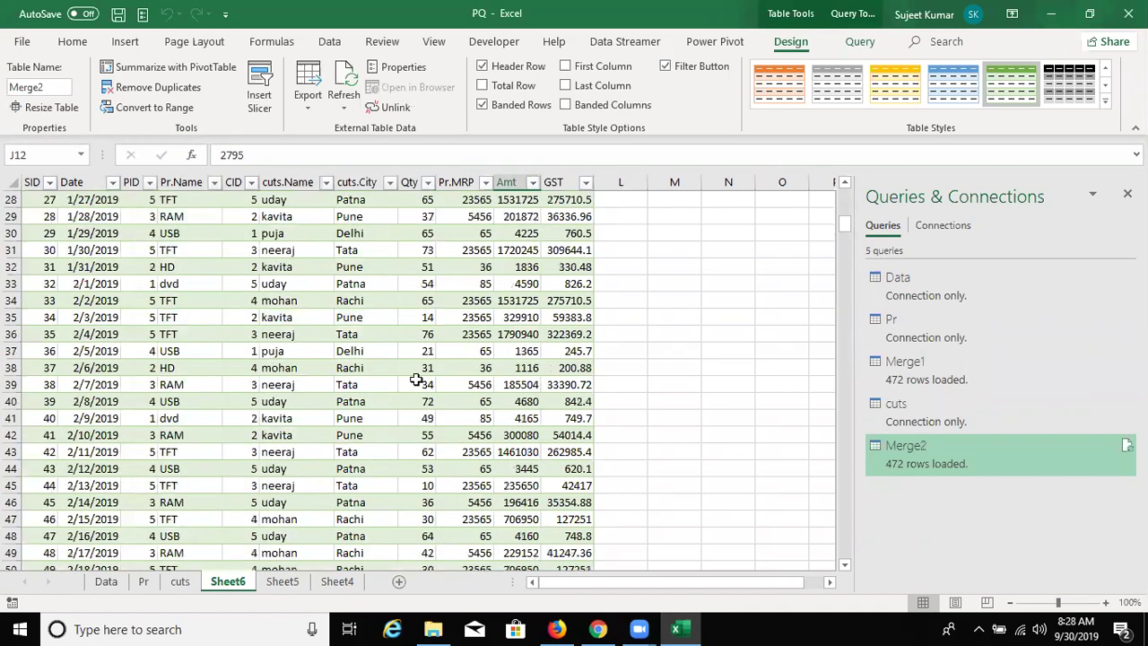
pyautogui.scroll(9, 417, 381)
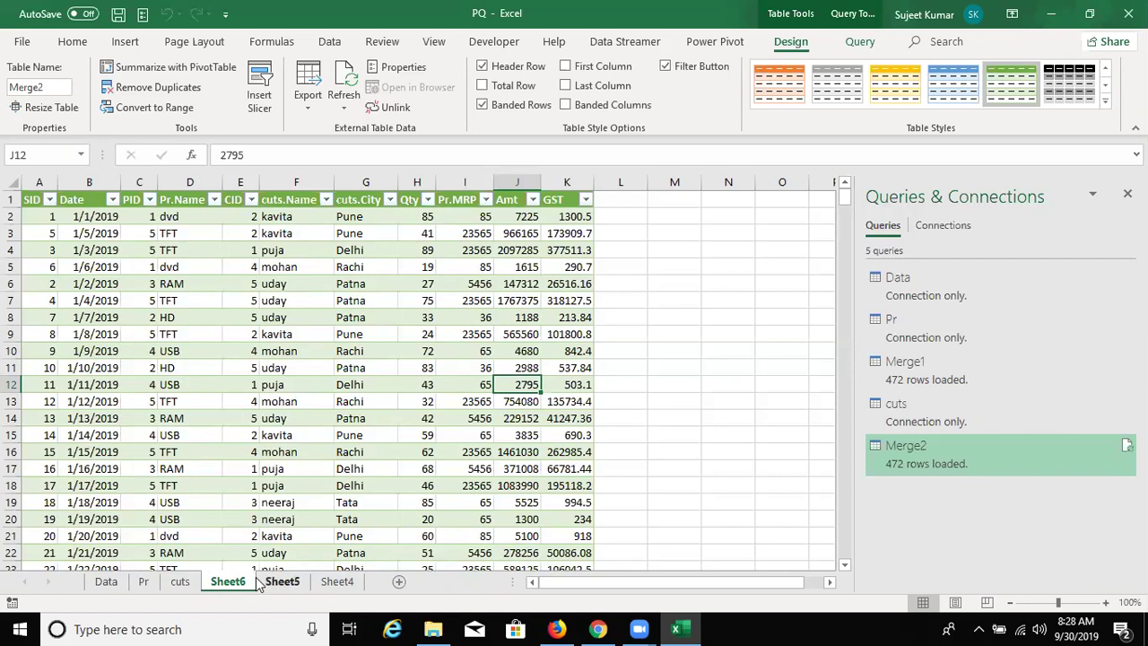
# - Copy the sales data block from the Data sheet into a new workbook, Book2
pyautogui.hotkey('ctrl', 'pageup')
pyautogui.hotkey('ctrl', 'pageup')
pyautogui.hotkey('ctrl', 'pageup')
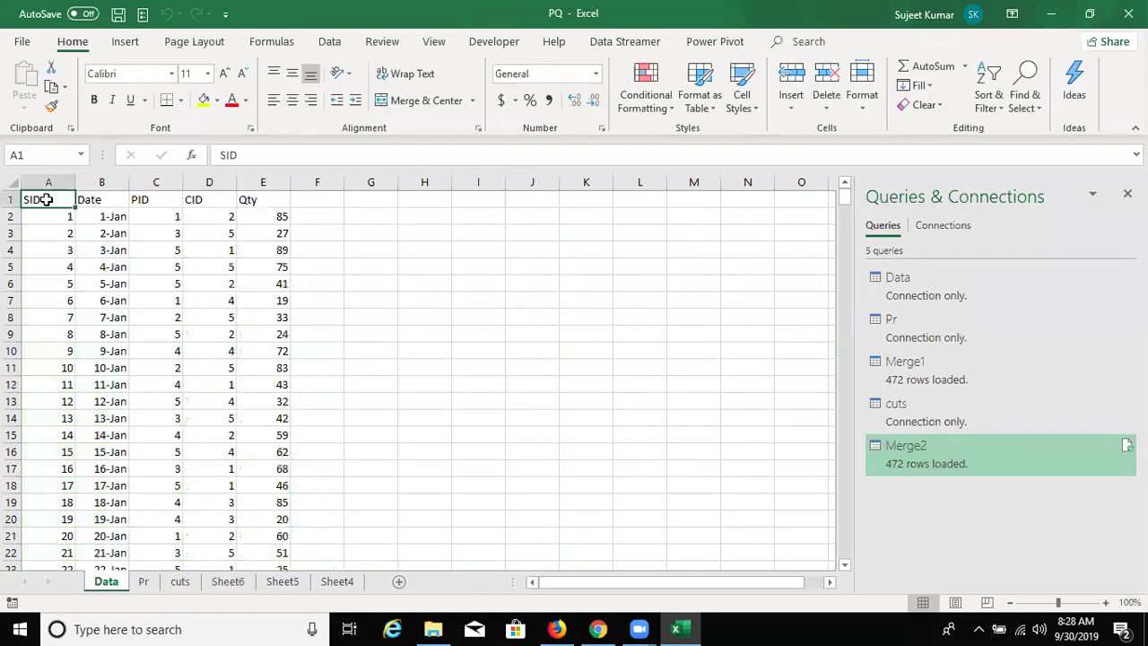
pyautogui.hotkey('ctrl', 'shift', 'Right')
pyautogui.hotkey('ctrl', 'shift', 'Down')
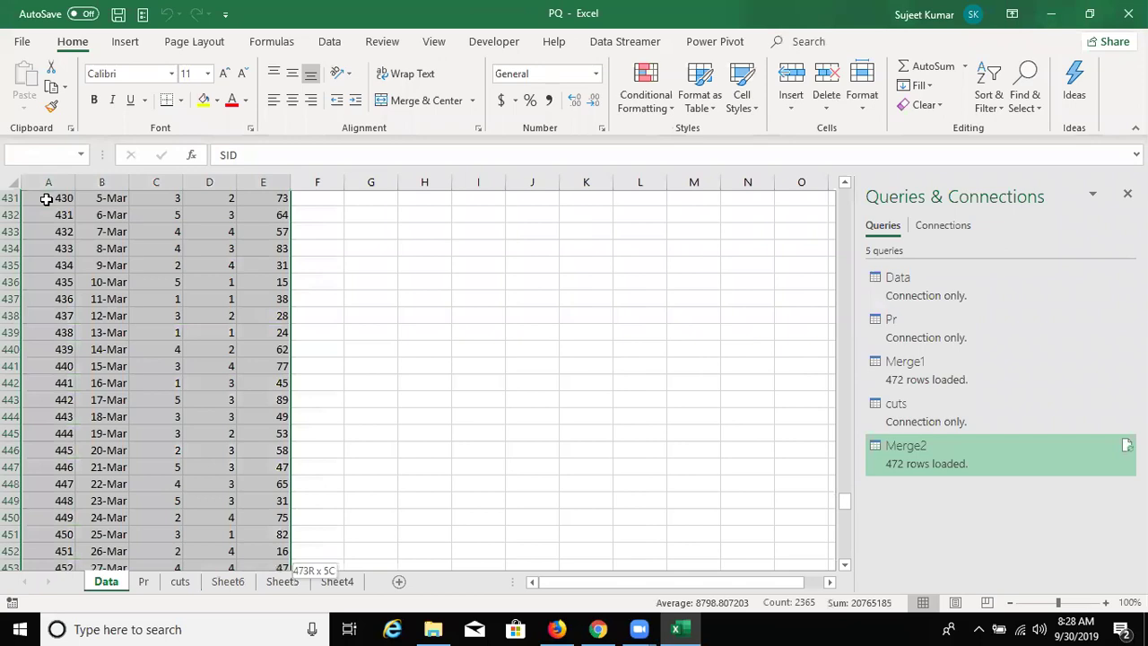
pyautogui.hotkey('ctrl', 'c')
pyautogui.hotkey('ctrl', 'n')
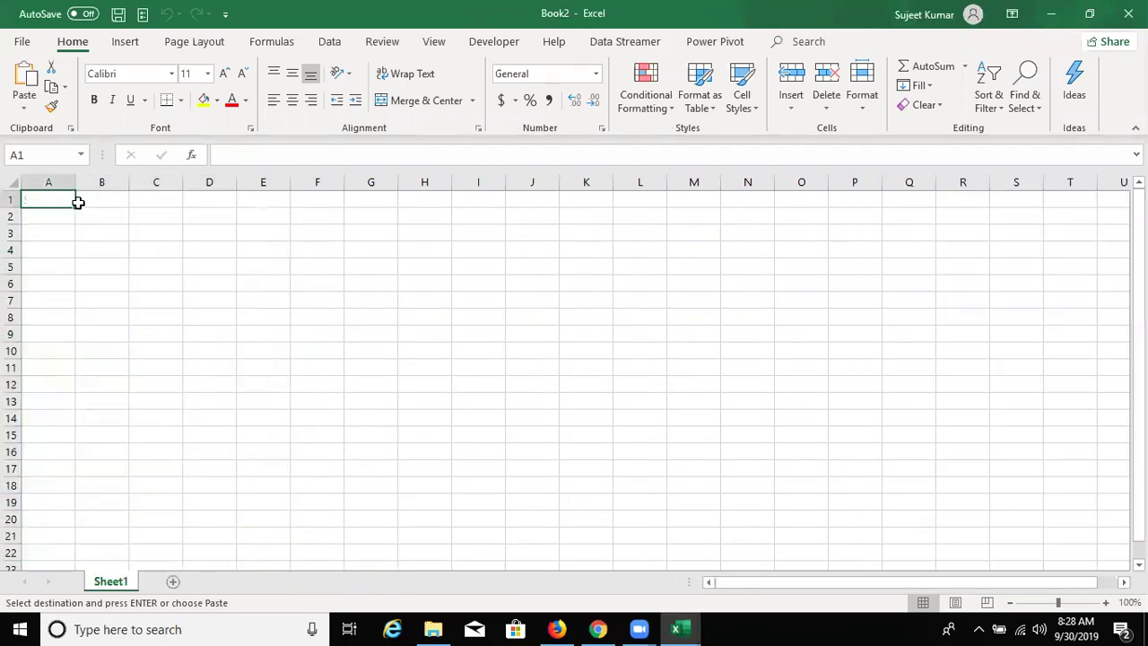
pyautogui.hotkey('ctrl', 'v')
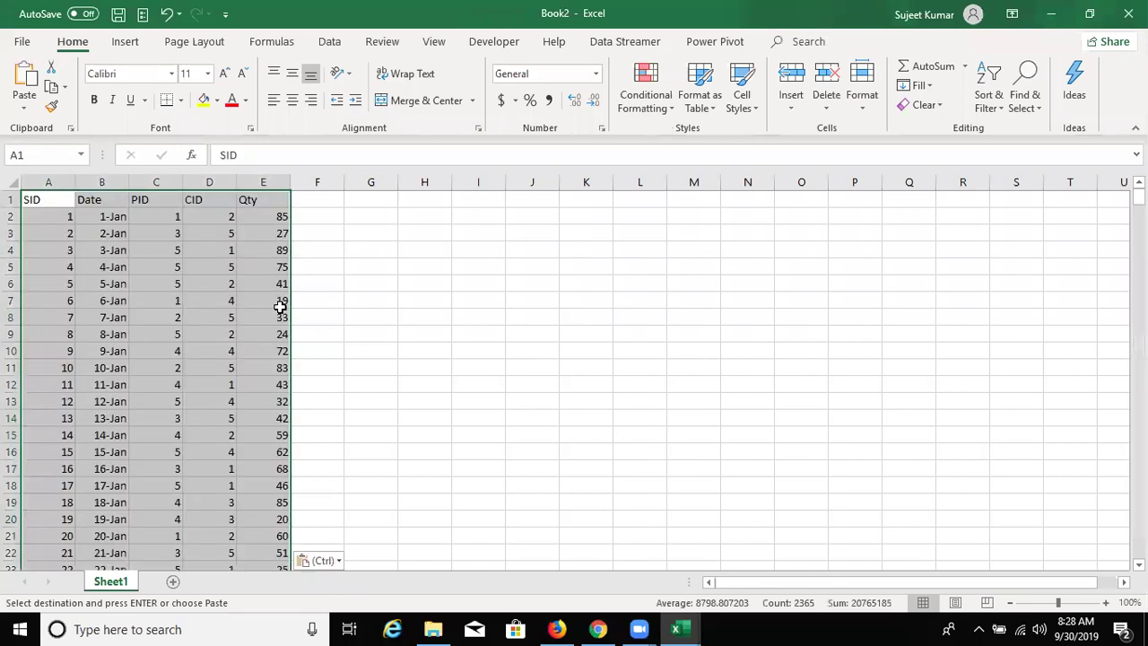
# - Copy the Pr product table (PID, Name, MRP) onto a new sheet in Book2
pyautogui.hotkey('ctrl', 'Tab')
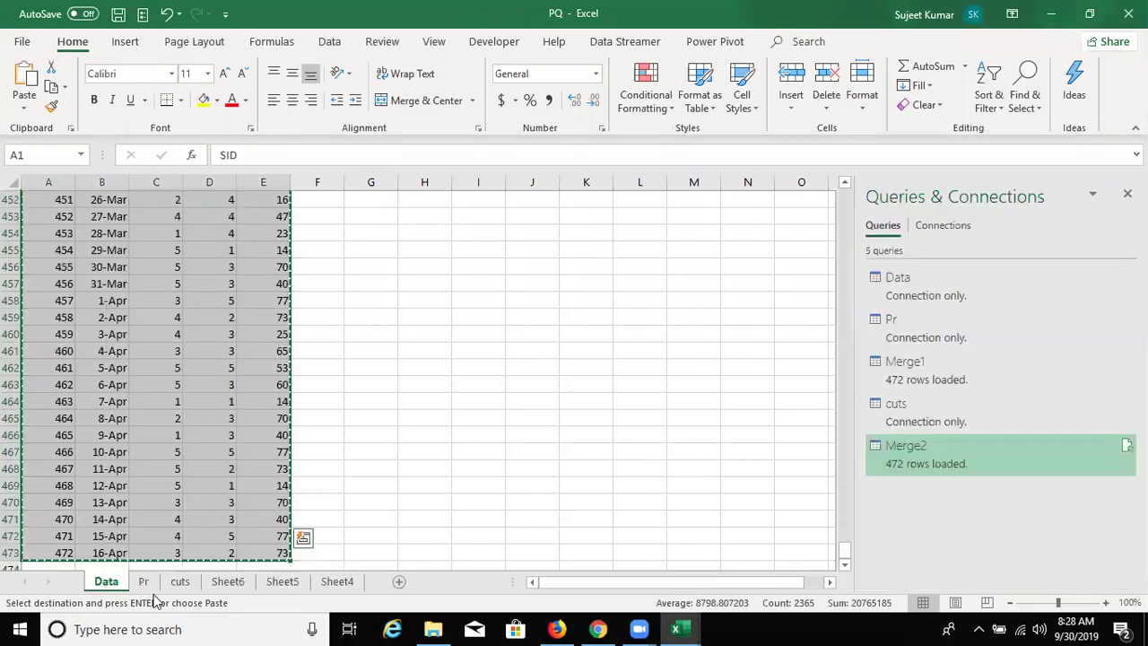
pyautogui.hotkey('ctrl', 'BackSpace')
pyautogui.click(146, 581)
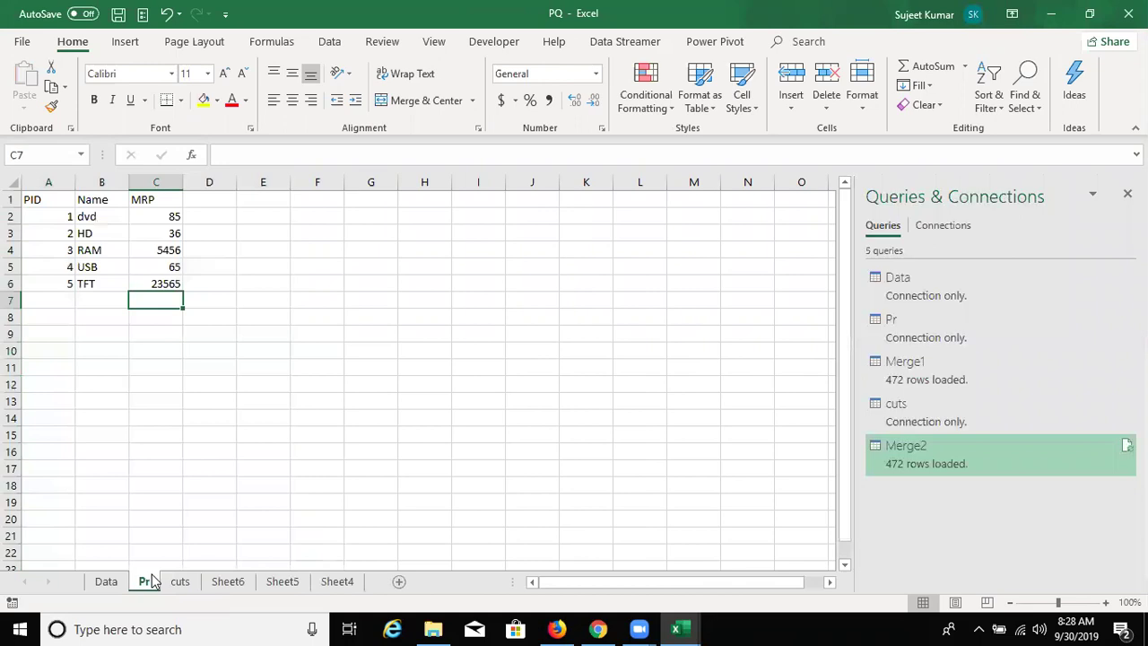
pyautogui.hotkey('ctrl', 'Home')
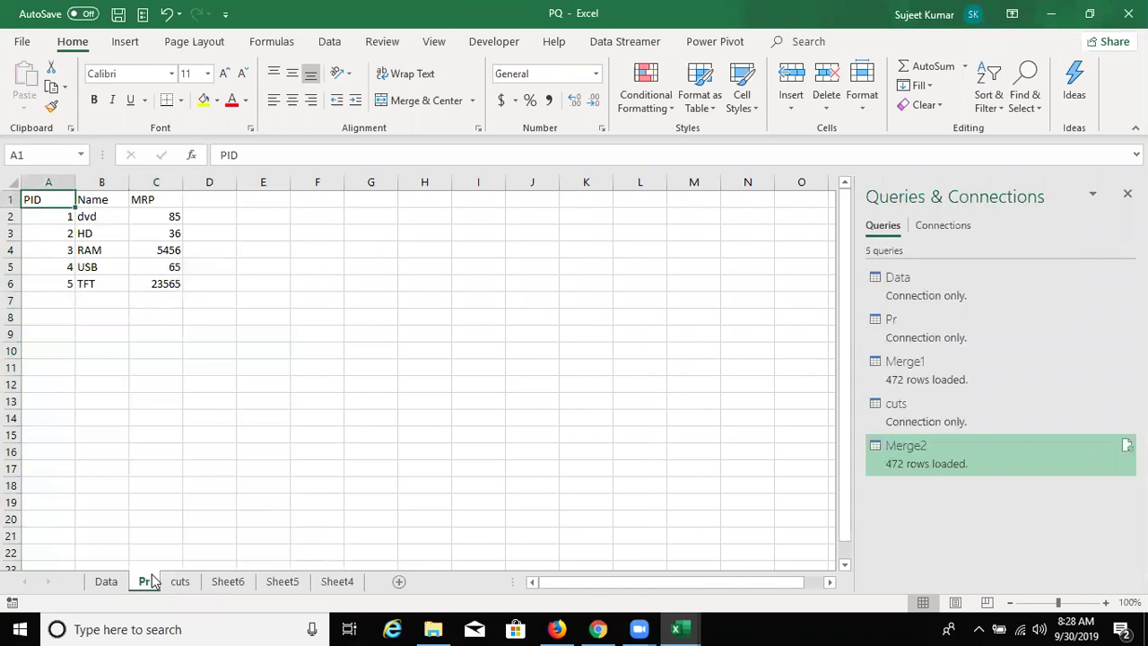
pyautogui.hotkey('ctrl', 'a')
pyautogui.hotkey('ctrl', 'c')
pyautogui.hotkey('ctrl', 'Tab')
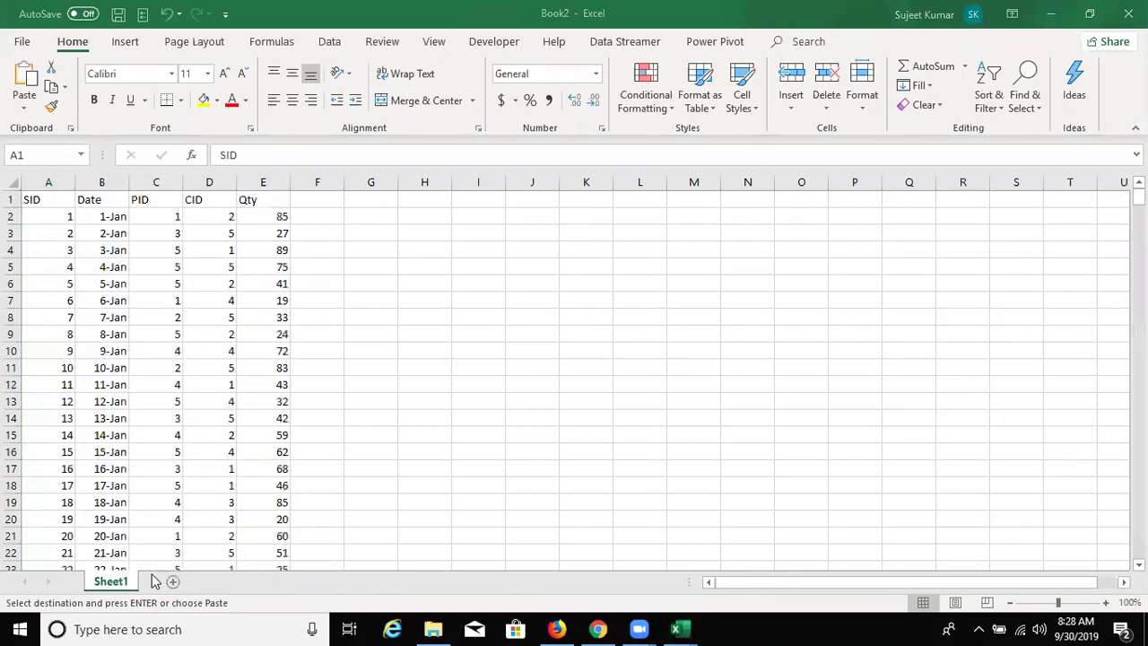
pyautogui.hotkey('ctrl', 'a')
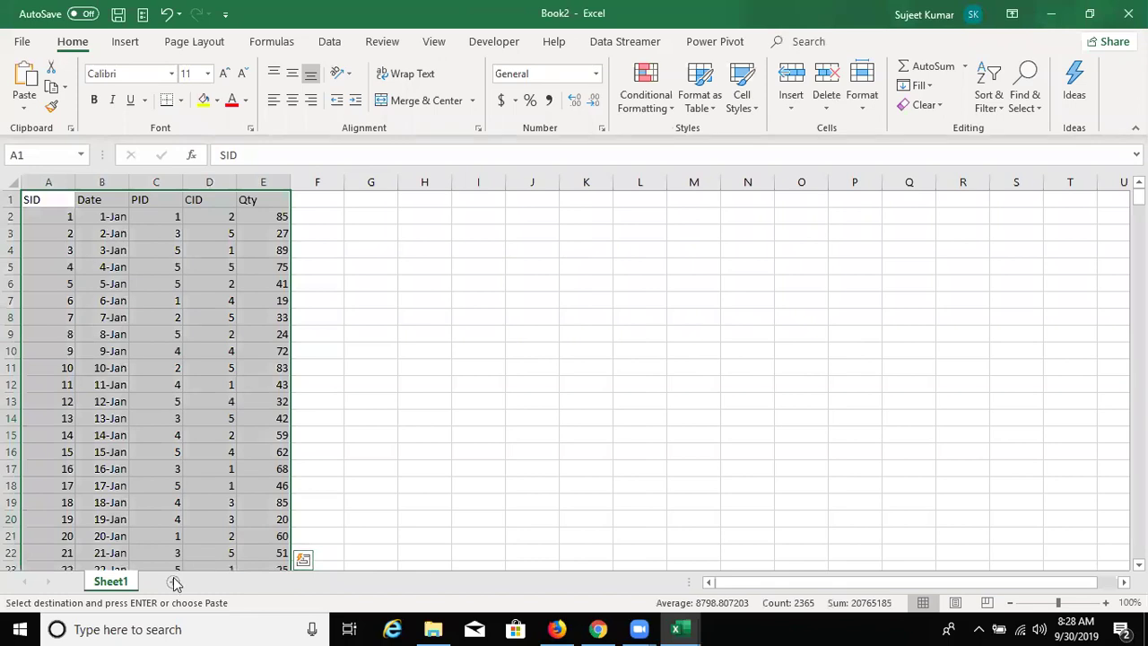
pyautogui.click(175, 582)
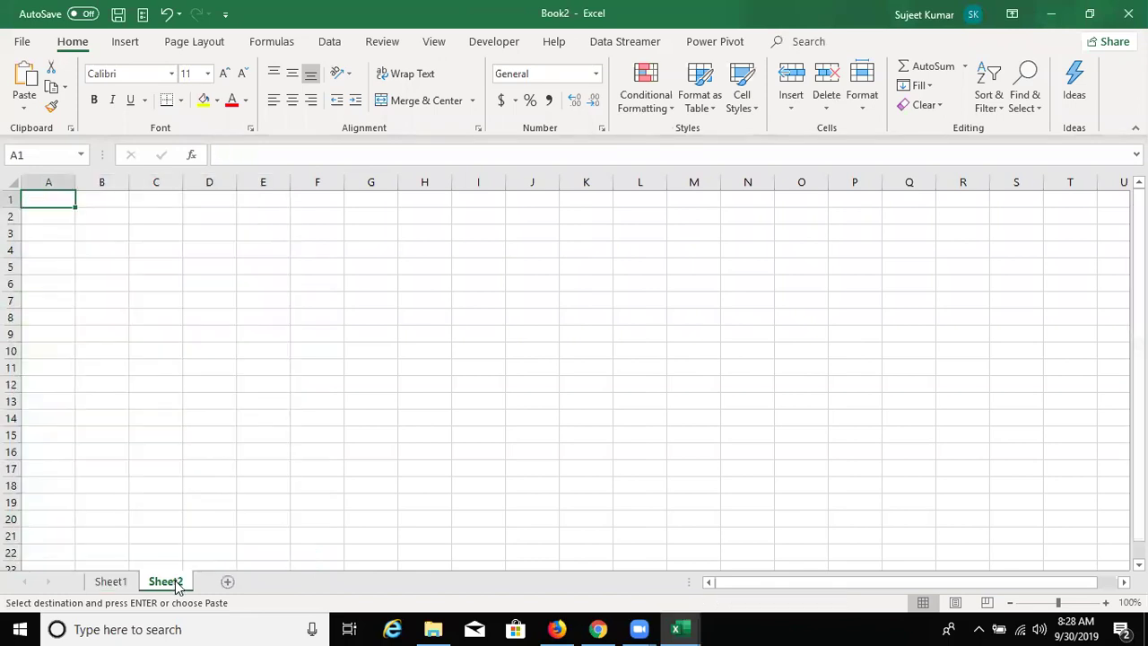
pyautogui.hotkey('ctrl', 'v')
# - Copy the cuts customer table (CID, Name, City) onto another new sheet in Book2
pyautogui.hotkey('alt', 'Tab')
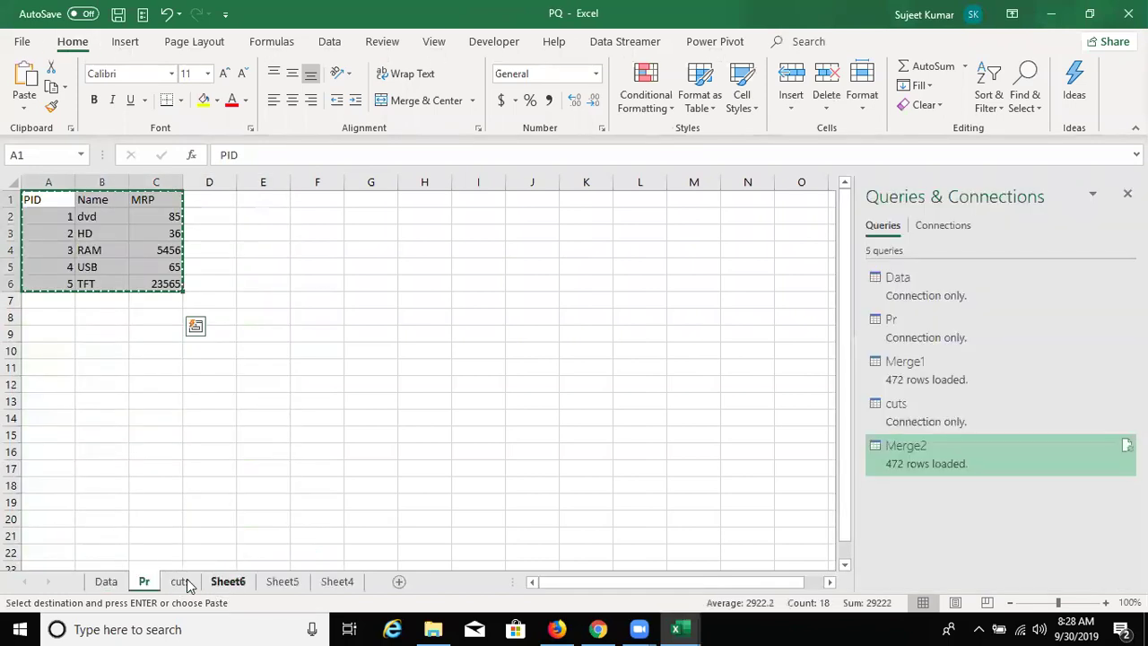
pyautogui.click(184, 582)
pyautogui.hotkey('ctrl', 'Home')
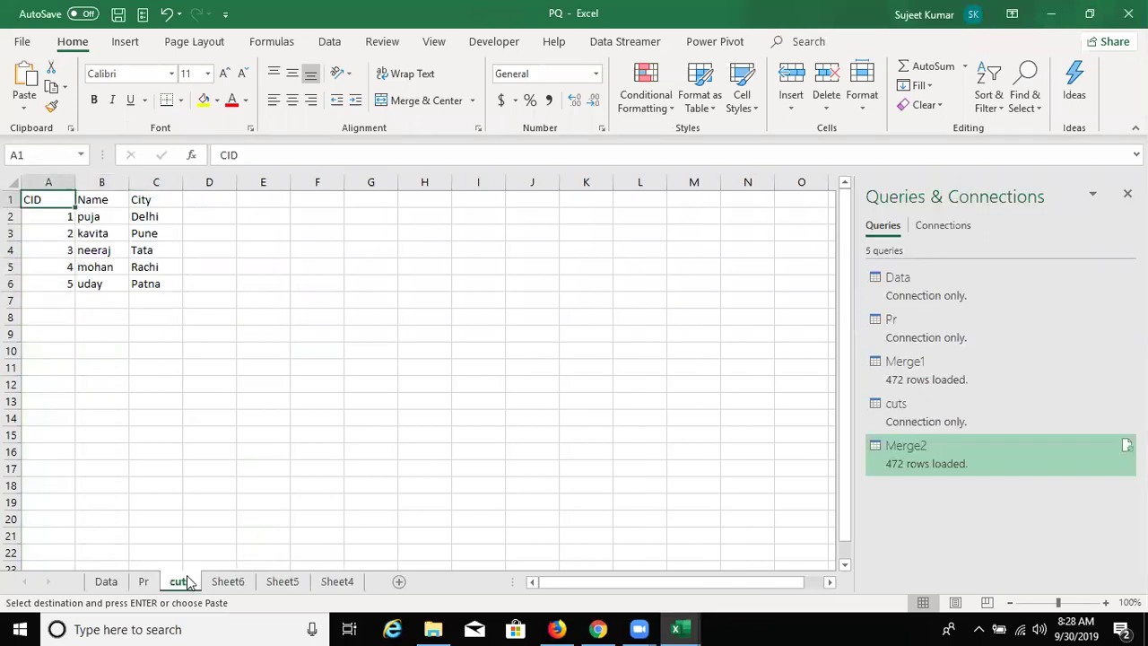
pyautogui.hotkey('ctrl', 'v')
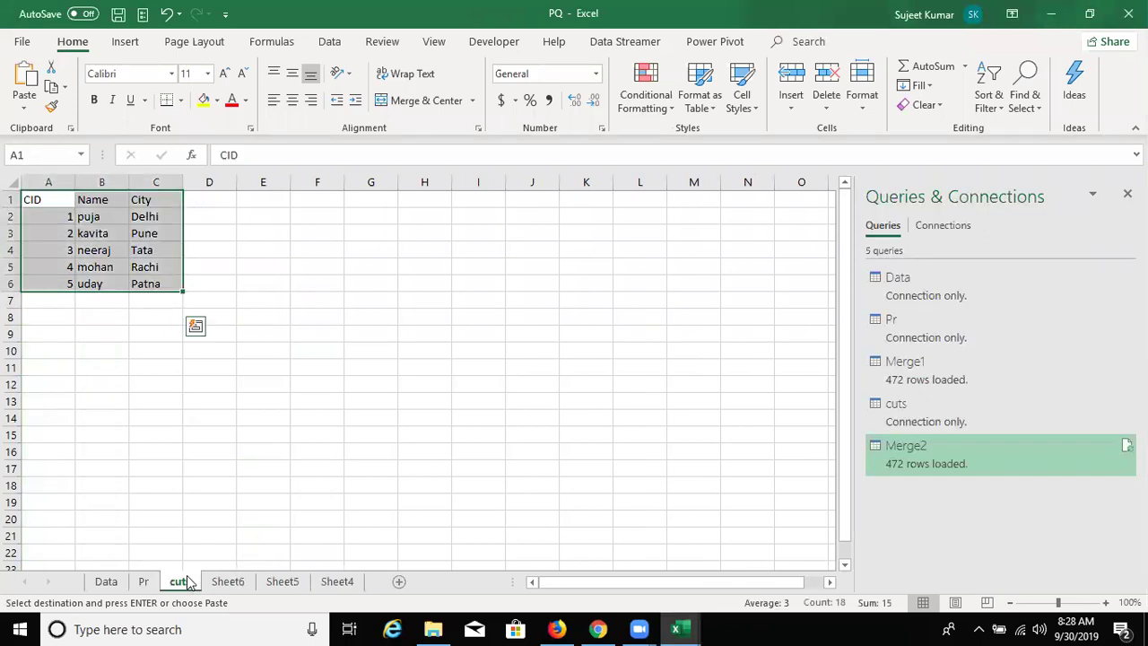
pyautogui.hotkey('alt', 'Tab')
pyautogui.click(226, 583)
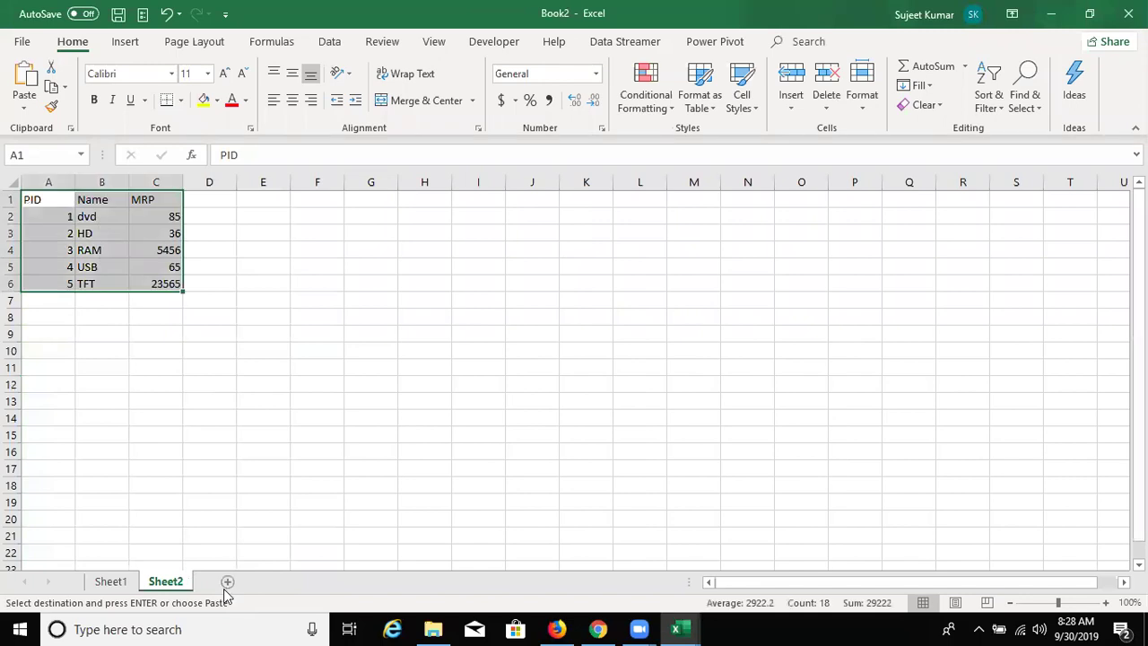
pyautogui.hotkey('ctrl', 'v')
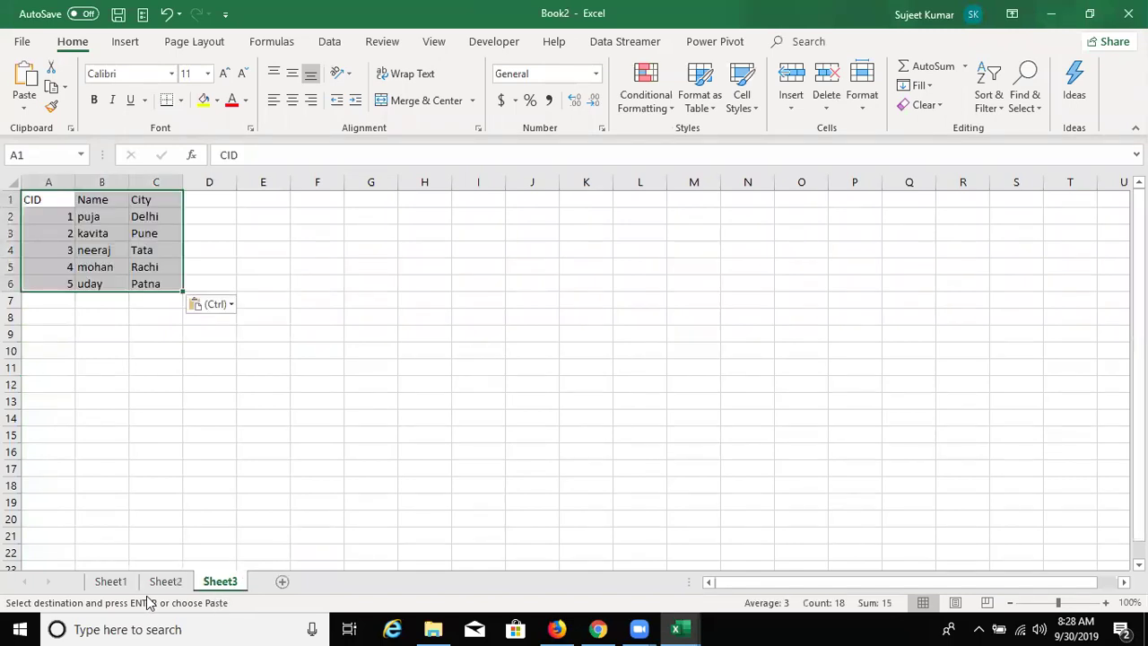
# - Rename Book2's three sheets to Sales, Pr and CT
pyautogui.click(126, 590)
pyautogui.doubleClick(126, 589)
pyautogui.write('S')
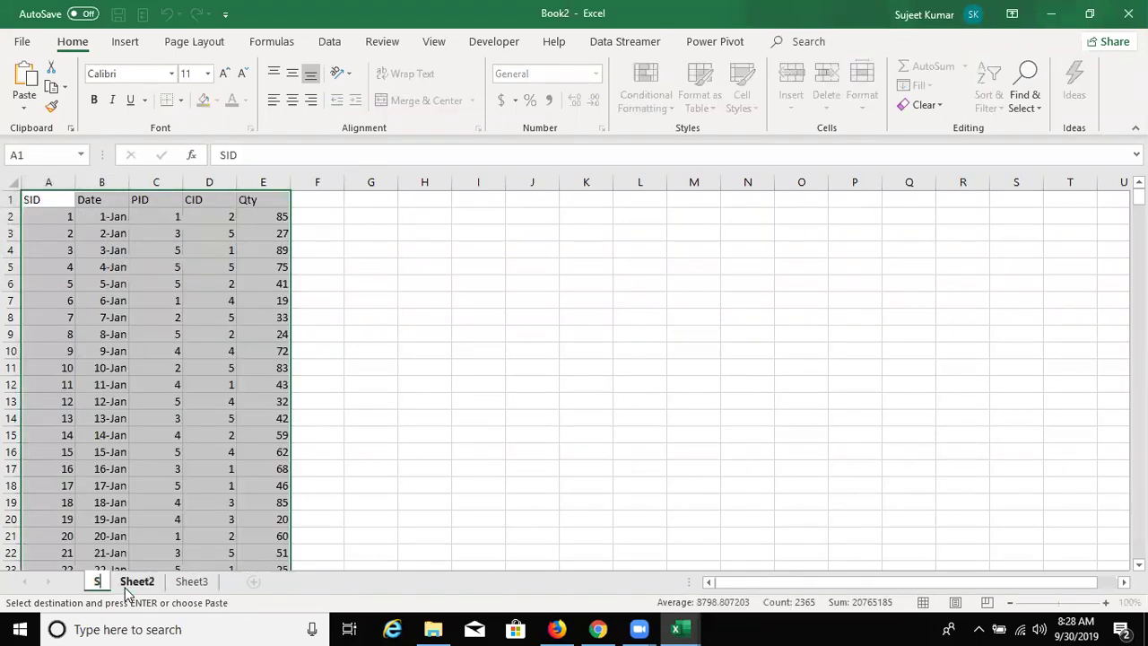
pyautogui.write('ales')
pyautogui.click(153, 583)
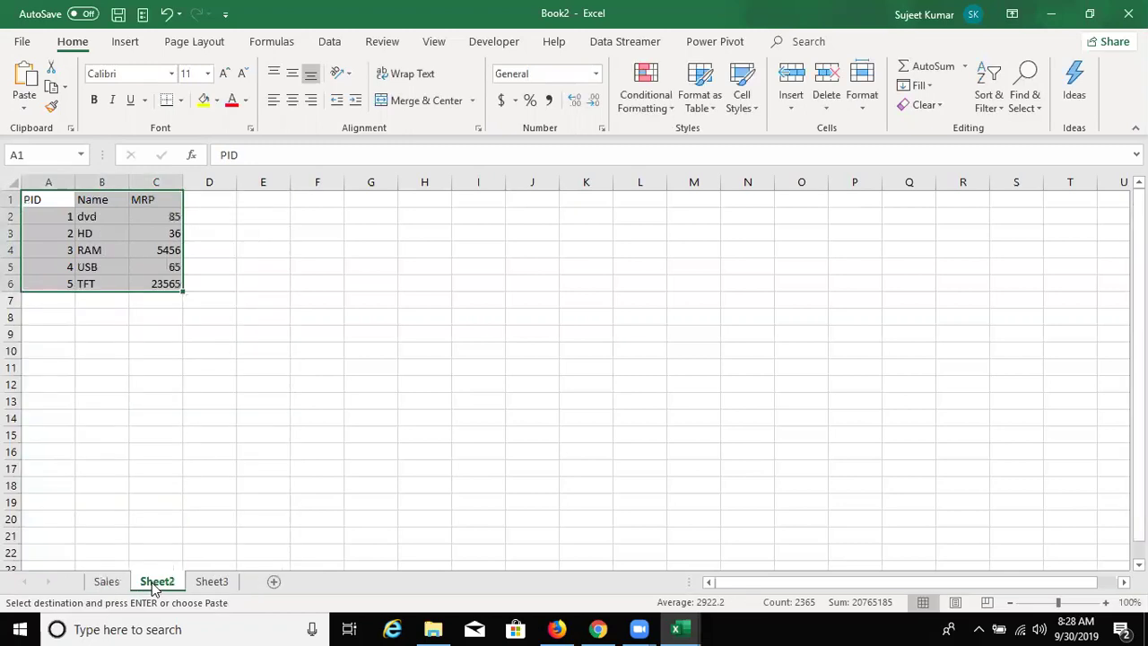
pyautogui.doubleClick(154, 583)
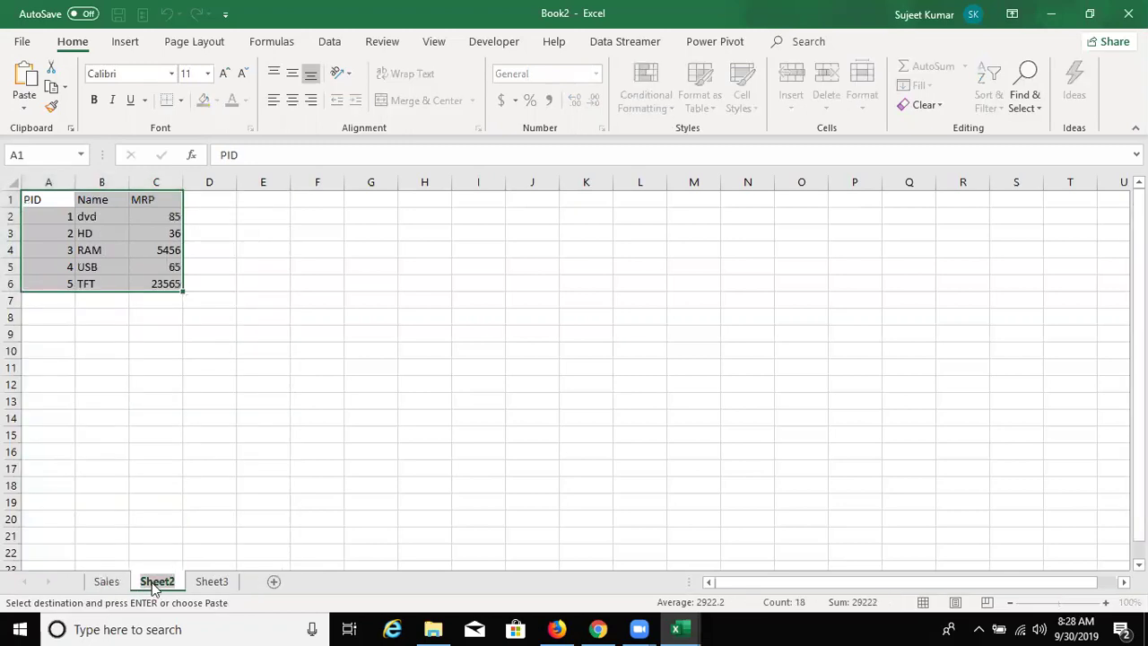
pyautogui.write('Pr')
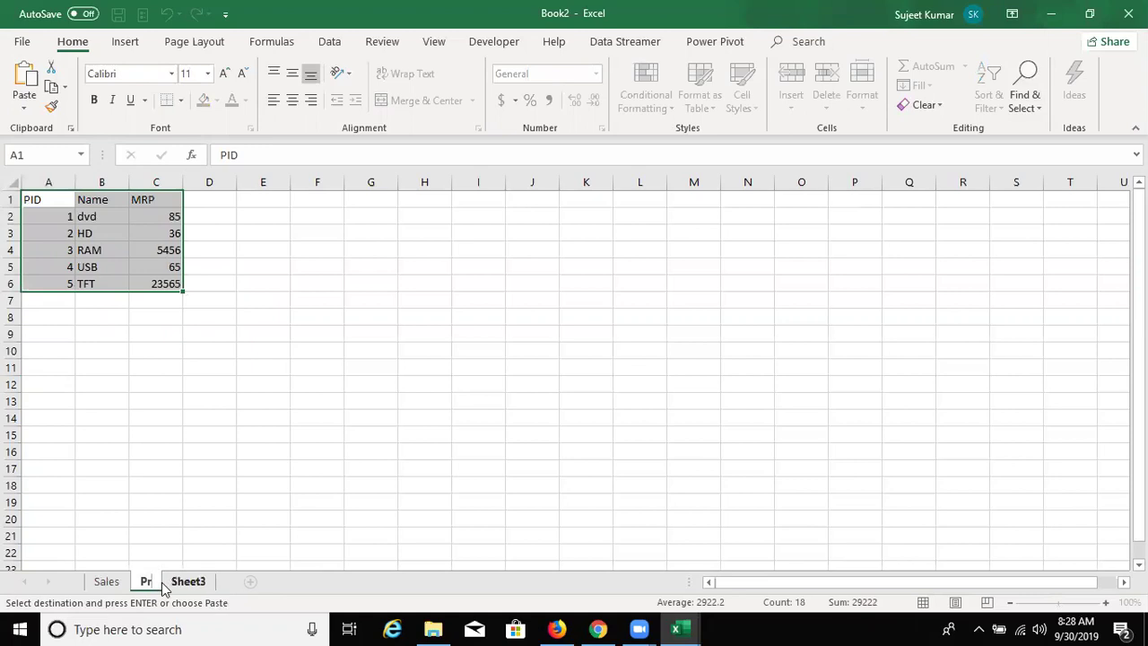
pyautogui.doubleClick(163, 583)
pyautogui.write('c')
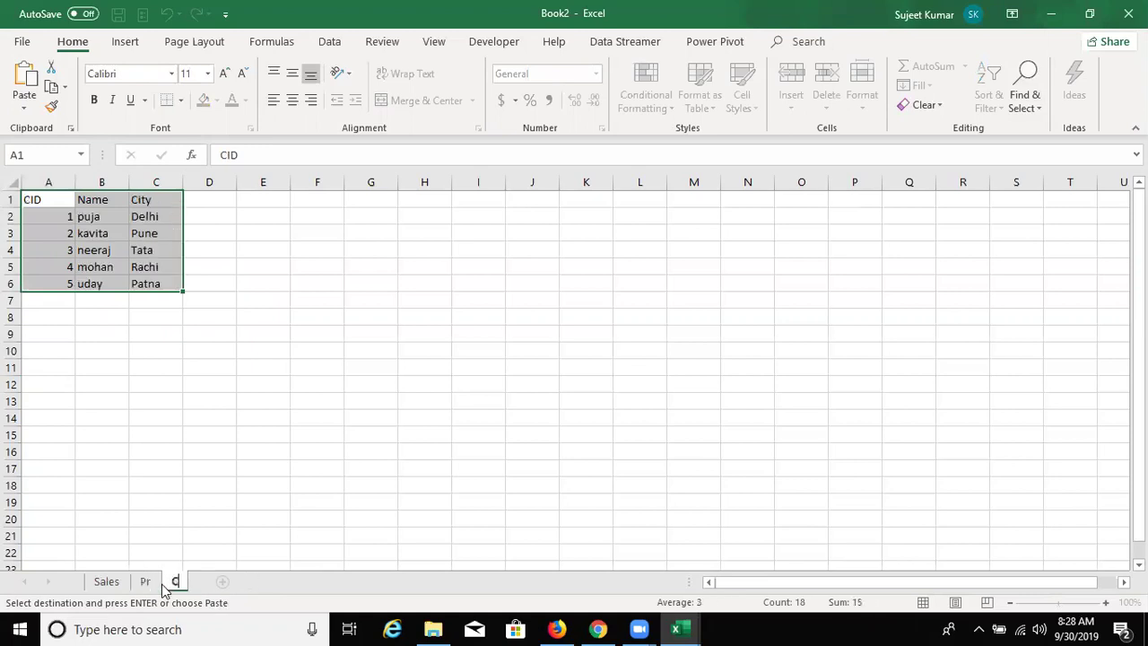
pyautogui.write('y')
pyautogui.press('BackSpace')
pyautogui.write('it')
pyautogui.click(232, 505)
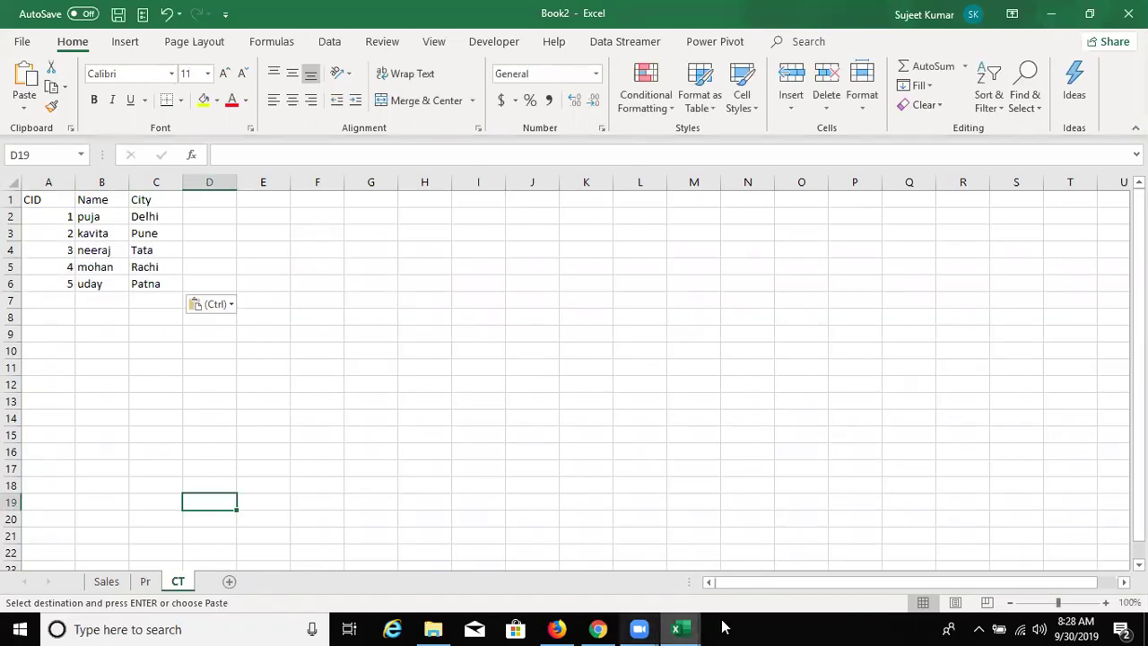
# - Bring the PQ workbook to the front and close it
pyautogui.moveTo(676, 629)
pyautogui.click(574, 551)
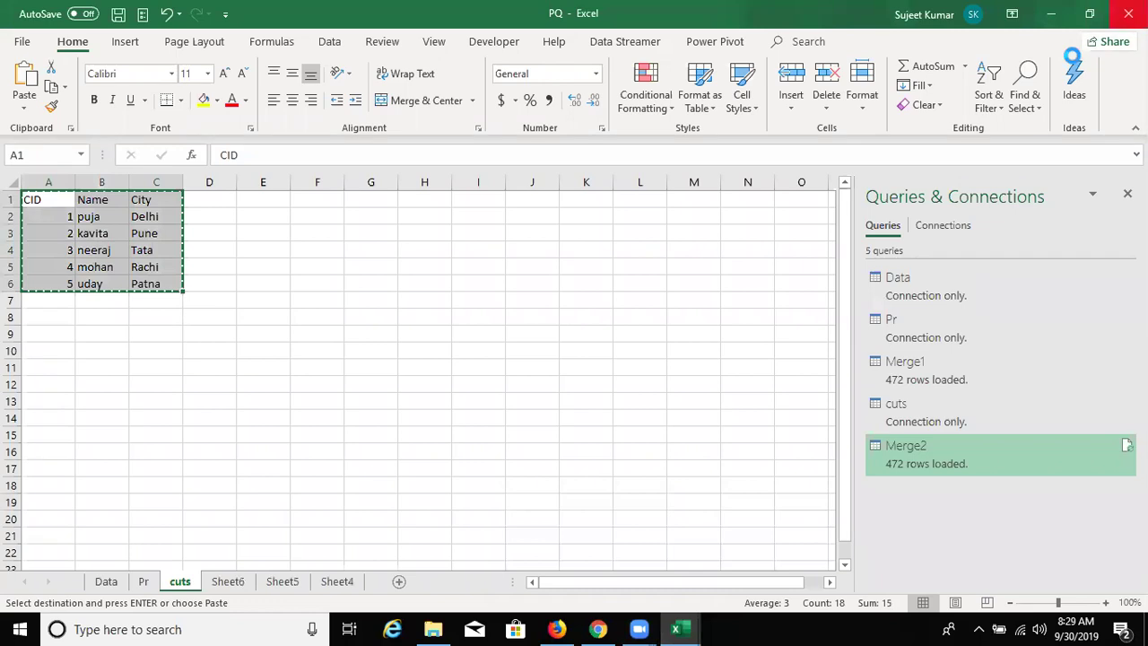
pyautogui.hotkey('ctrl', 'w')
# - Save PQ's changes on close, then save Book2 to the Desktop as MQ in Excel Workbook (.xlsx) format
pyautogui.click(501, 335)
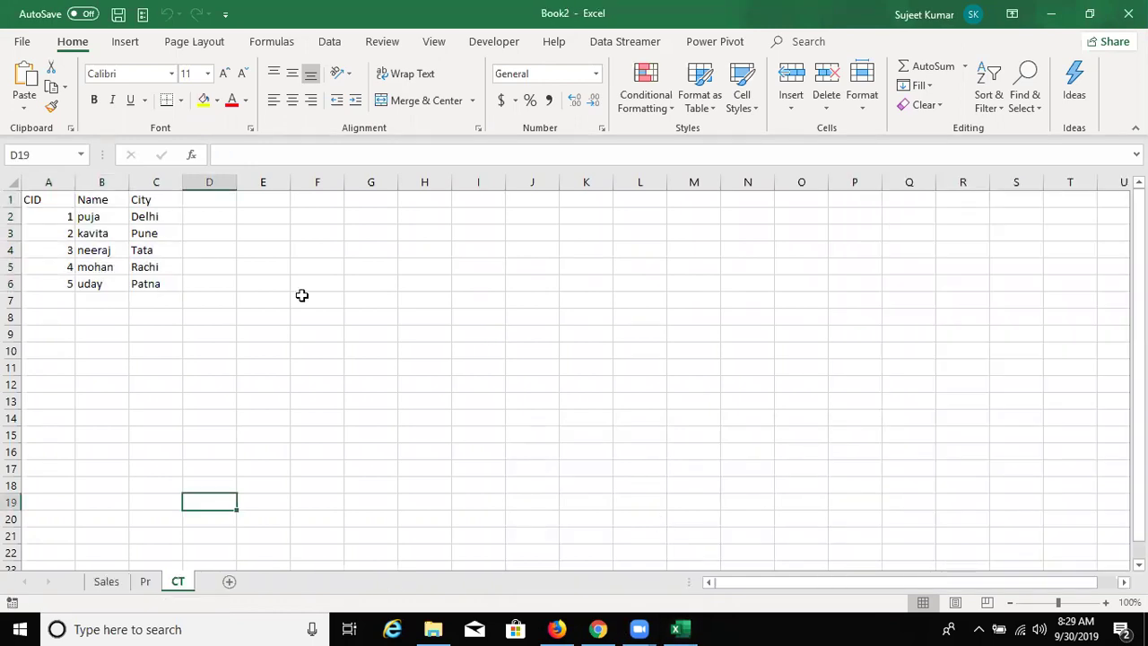
pyautogui.hotkey('ctrl', 's')
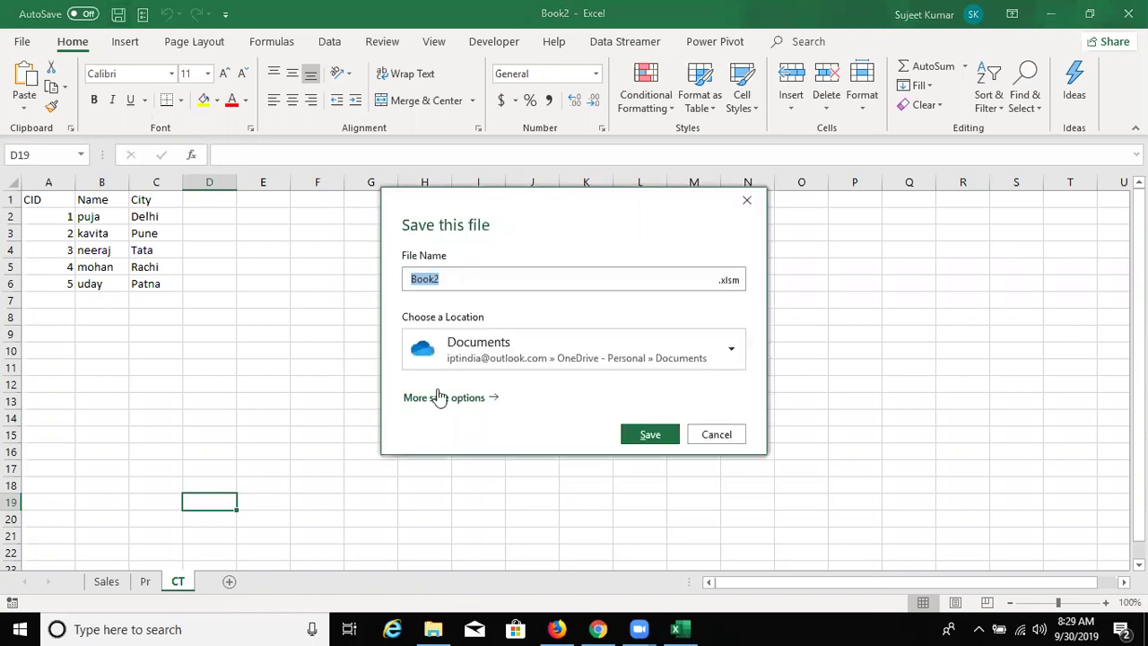
pyautogui.click(440, 397)
pyautogui.press('Return')
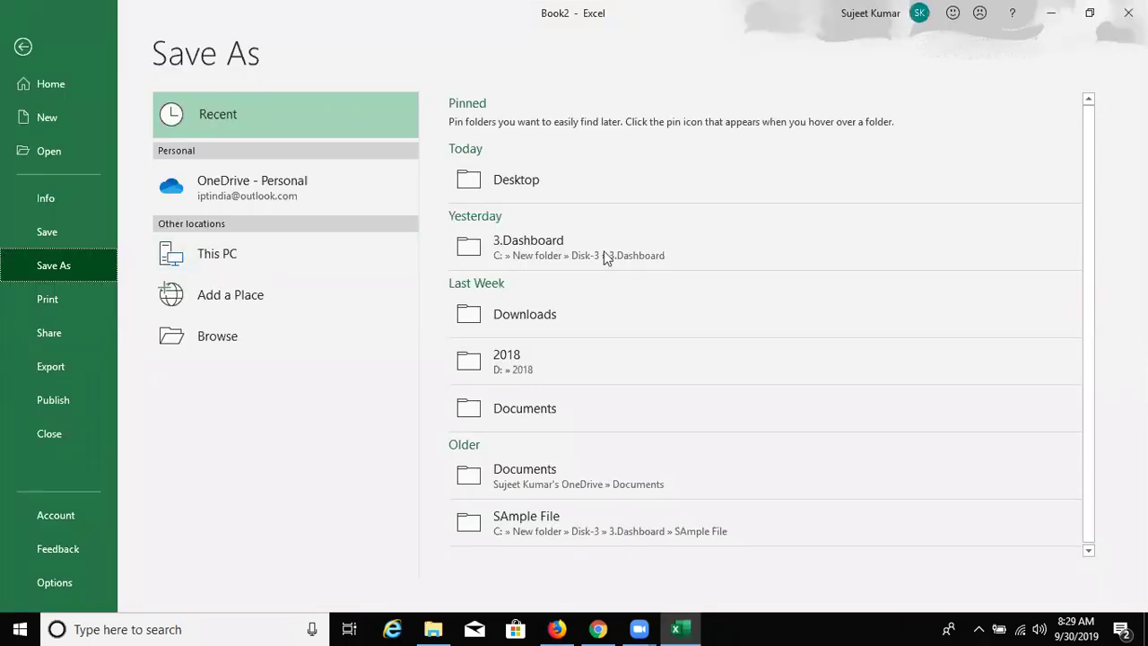
pyautogui.click(574, 193)
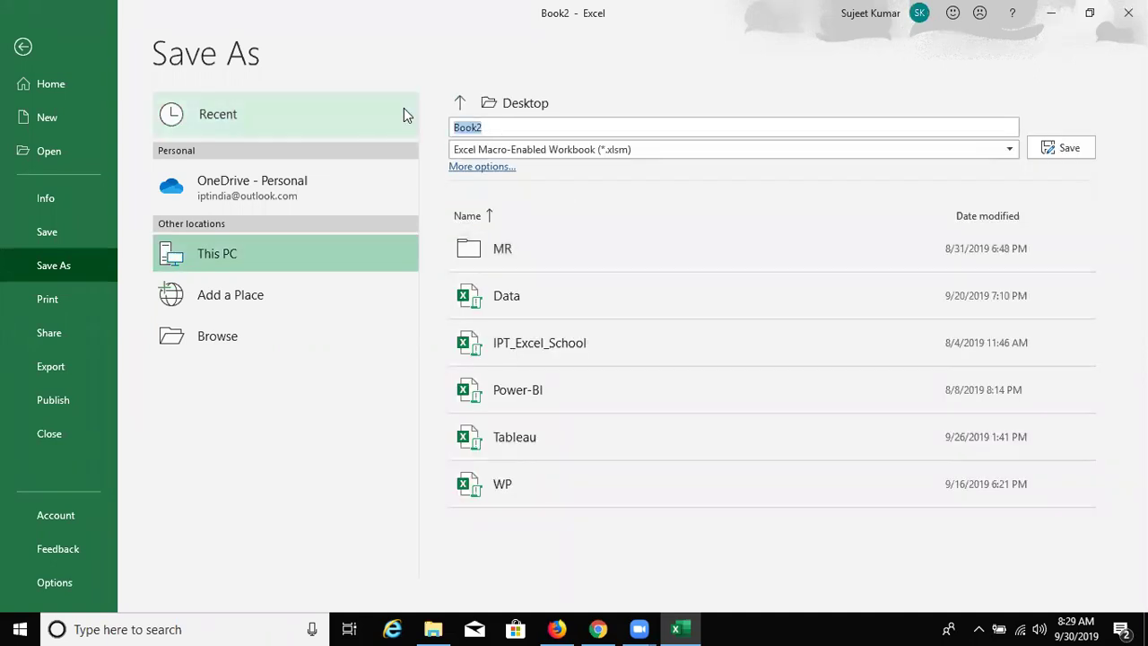
pyautogui.write('MQ')
pyautogui.click(988, 152)
pyautogui.click(973, 173)
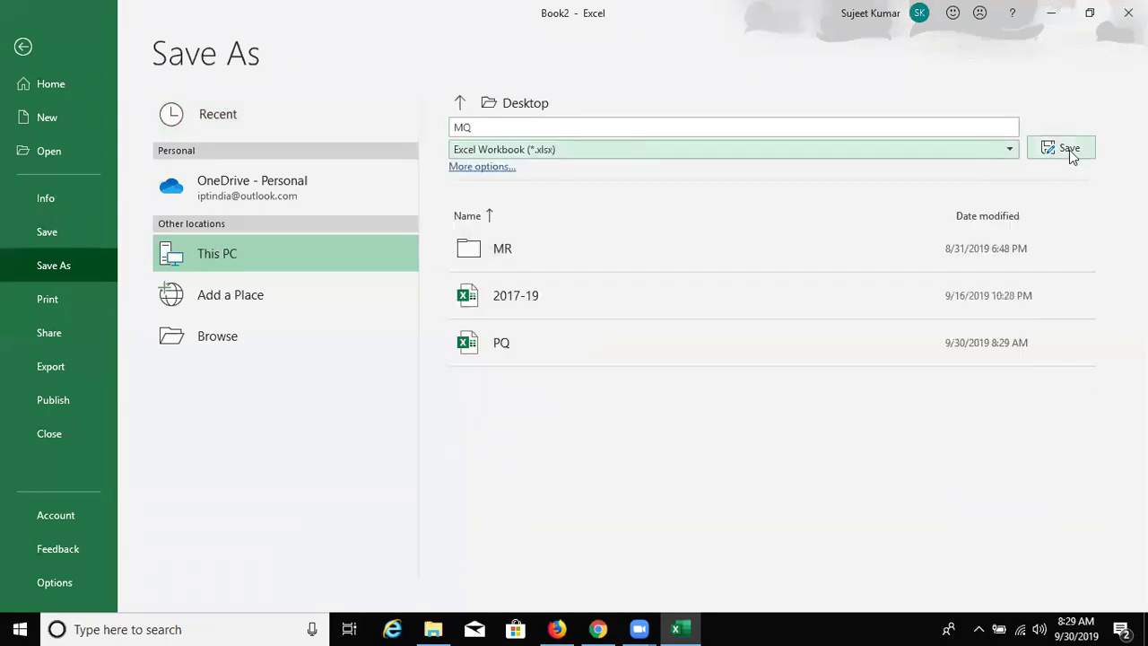
pyautogui.click(1069, 150)
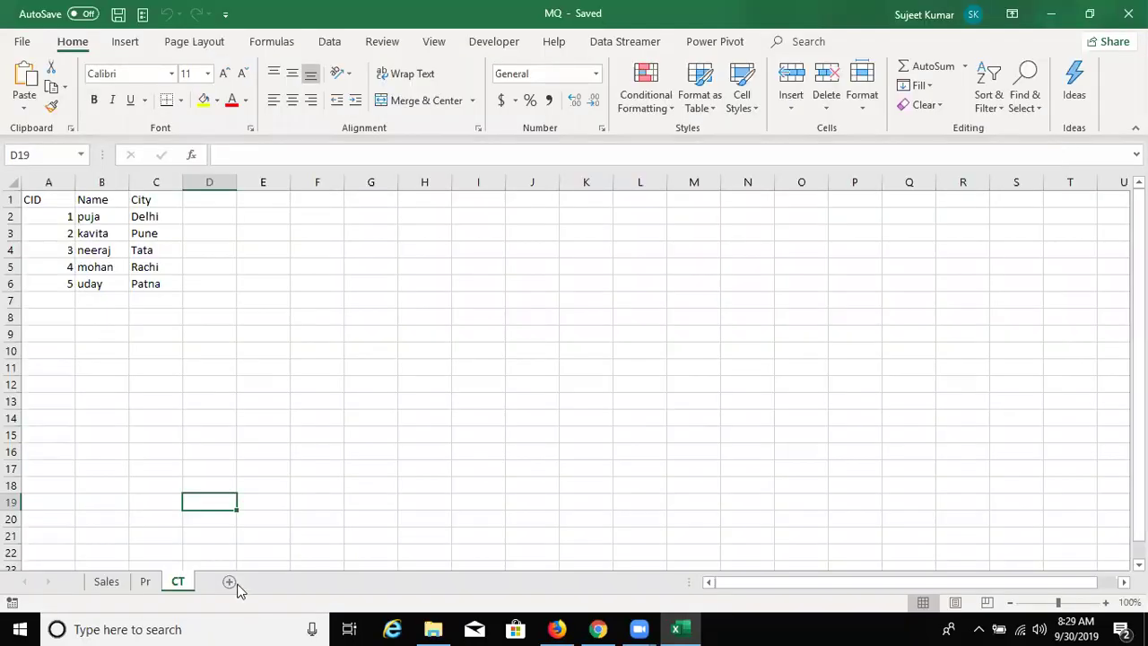
# - Add a blank Sheet4 after the CT sheet
pyautogui.click(229, 582)
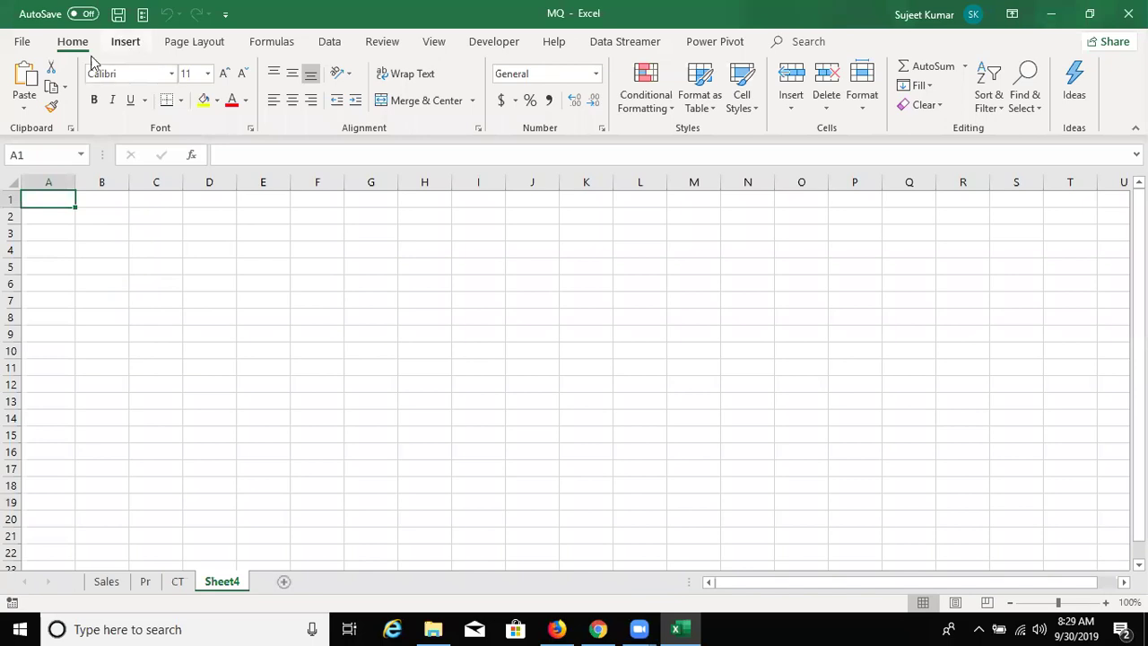
pyautogui.scroll(-1, 321, 47)
pyautogui.scroll(-3, 302, 51)
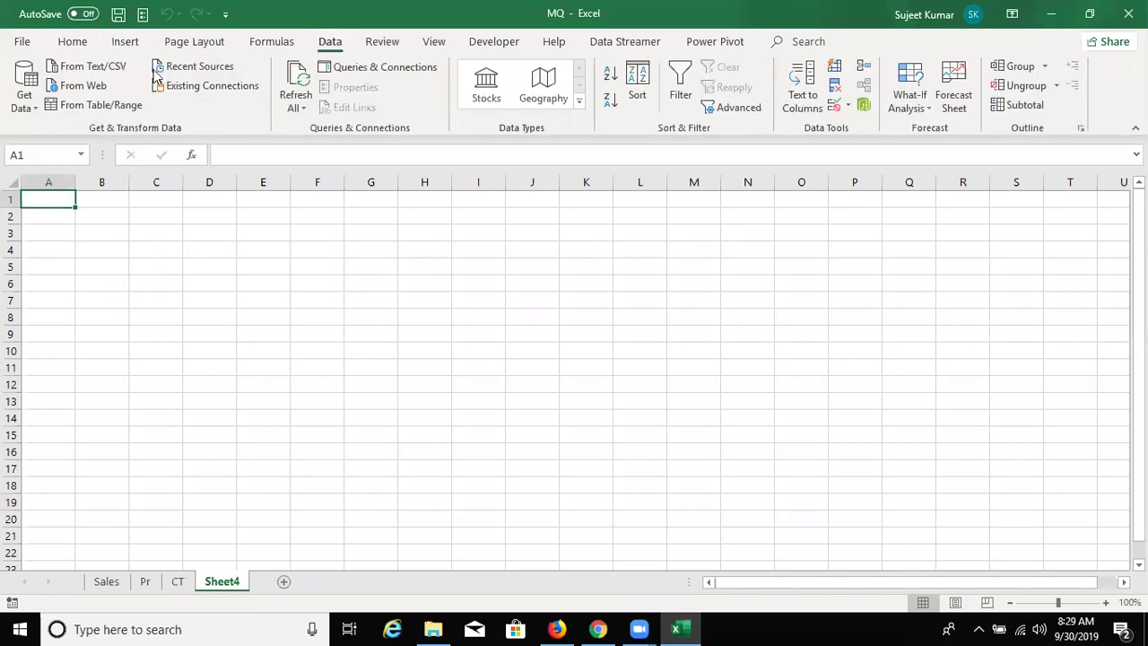
# - Start a Microsoft Query with the Excel Files source on the MQ.xlsx workbook
pyautogui.click(28, 108)
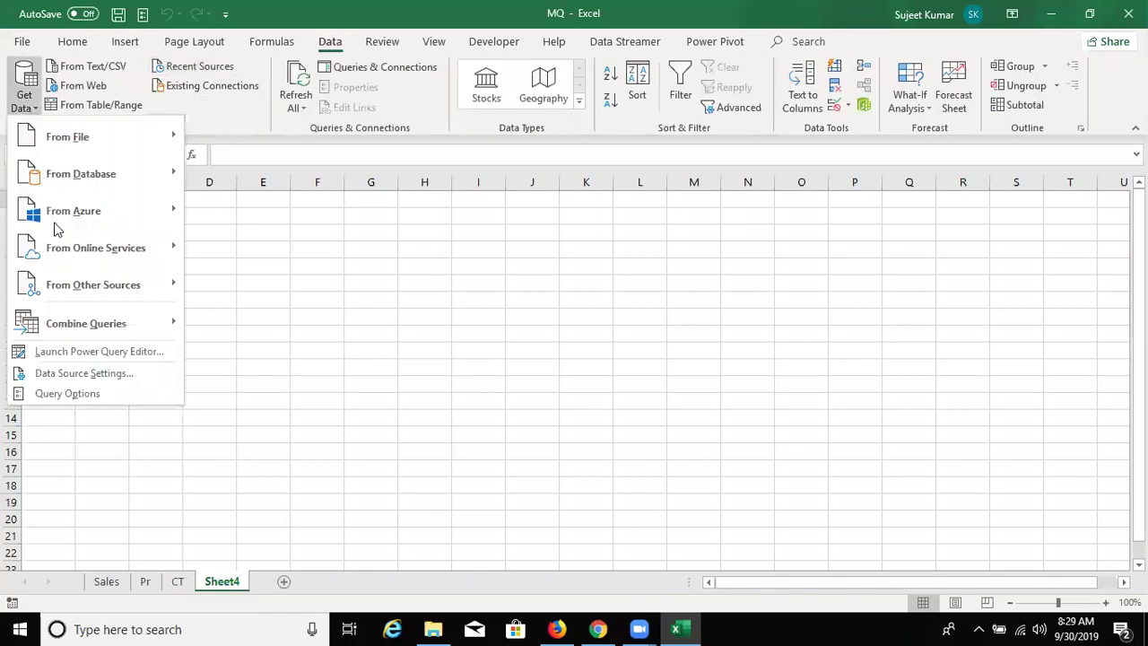
pyautogui.moveTo(235, 299)
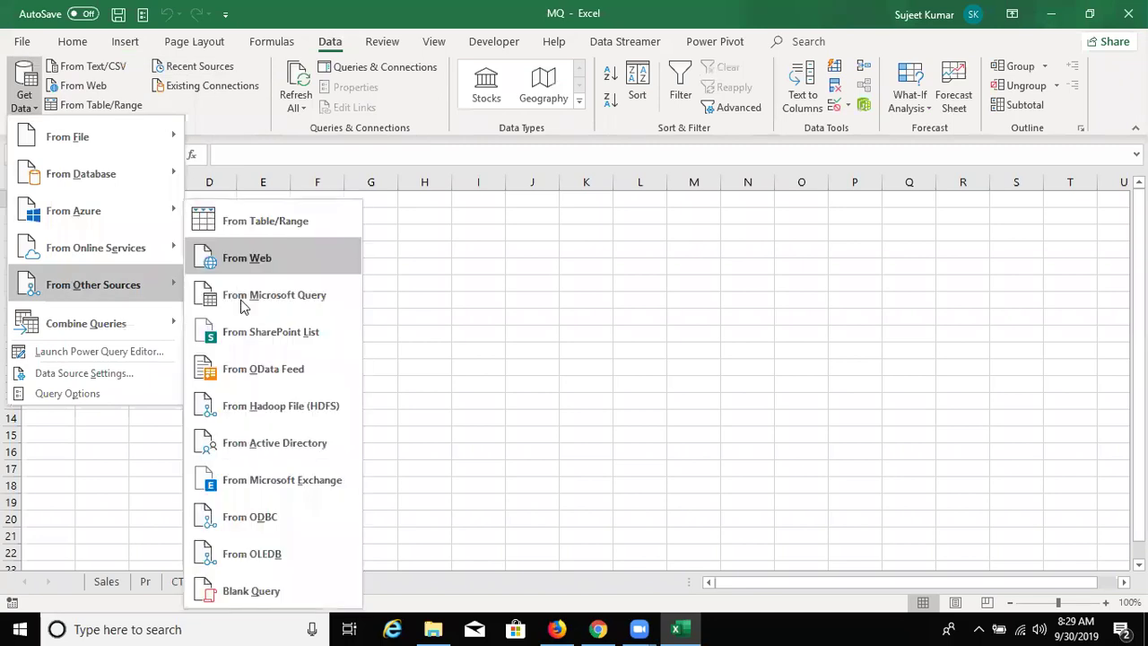
pyautogui.click(221, 291)
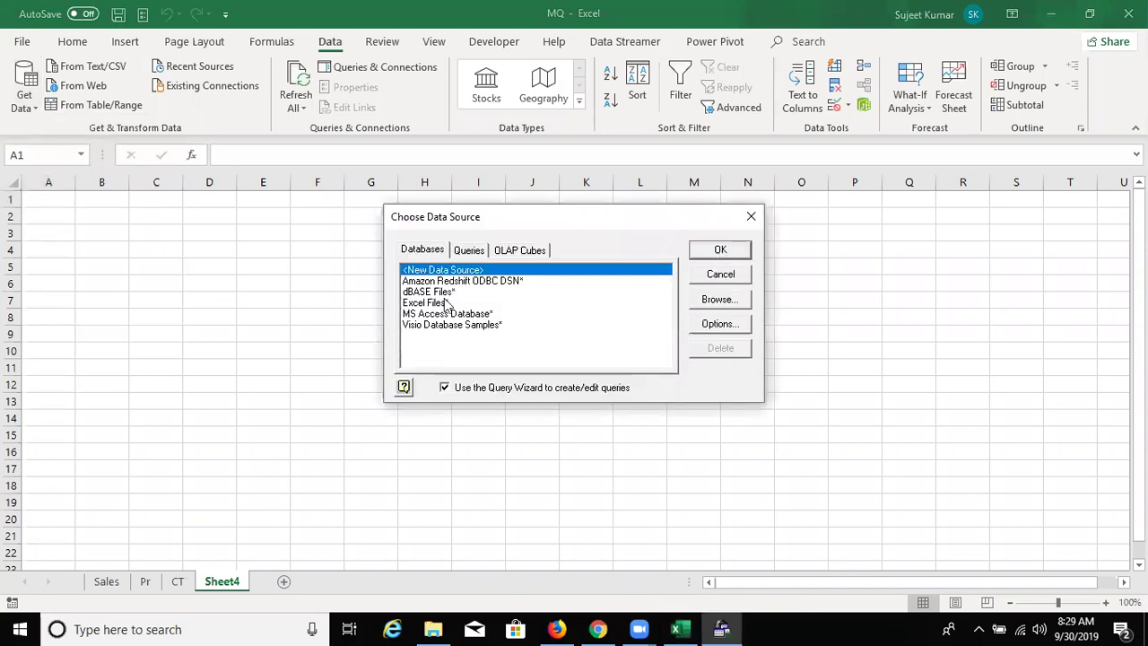
pyautogui.click(426, 303)
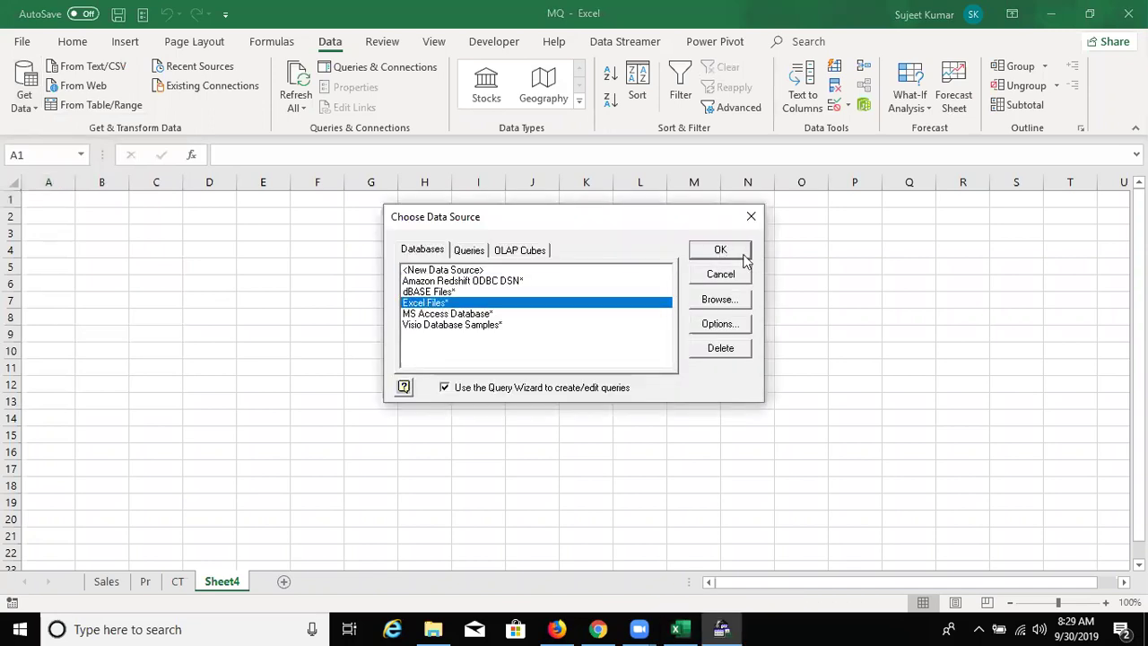
pyautogui.click(744, 254)
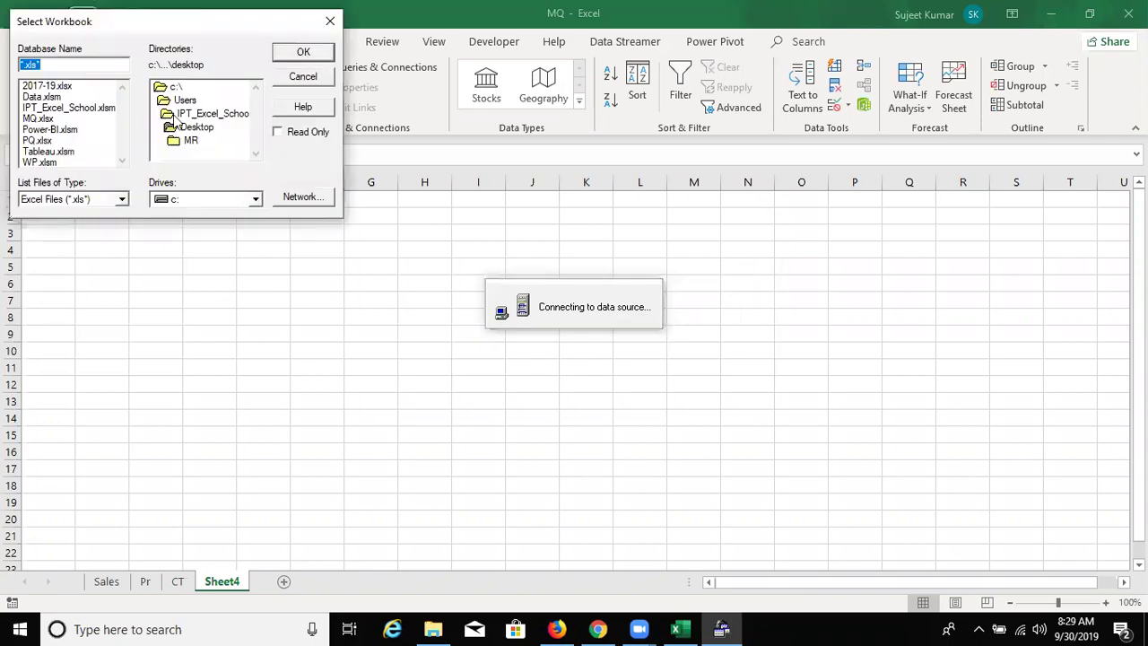
pyautogui.click(40, 118)
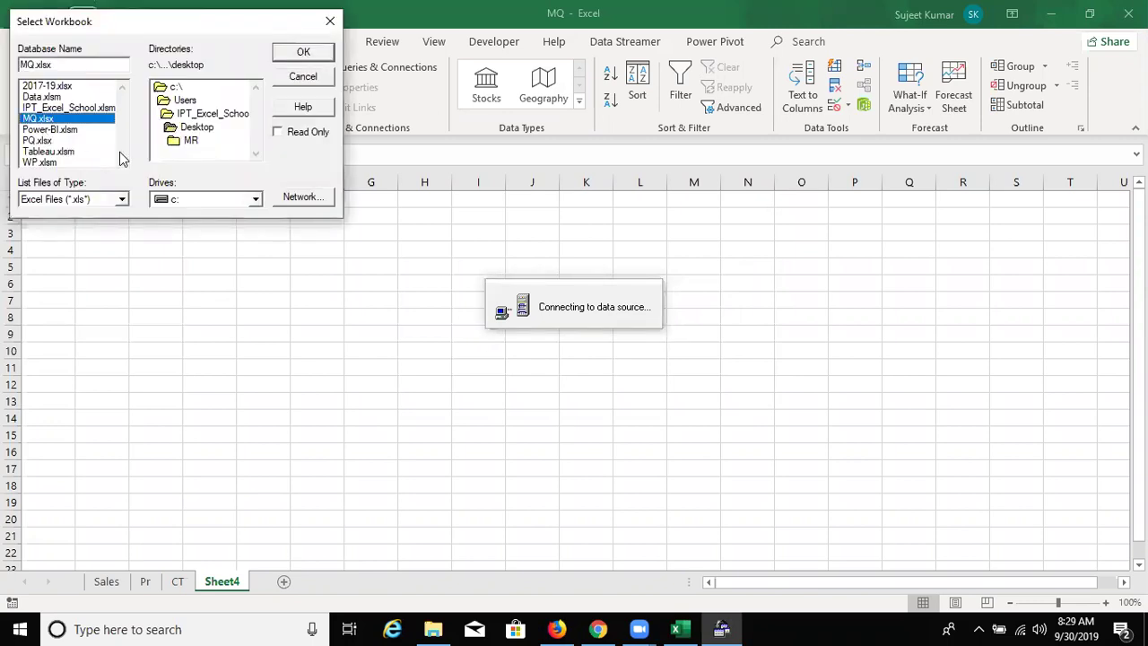
pyautogui.click(304, 53)
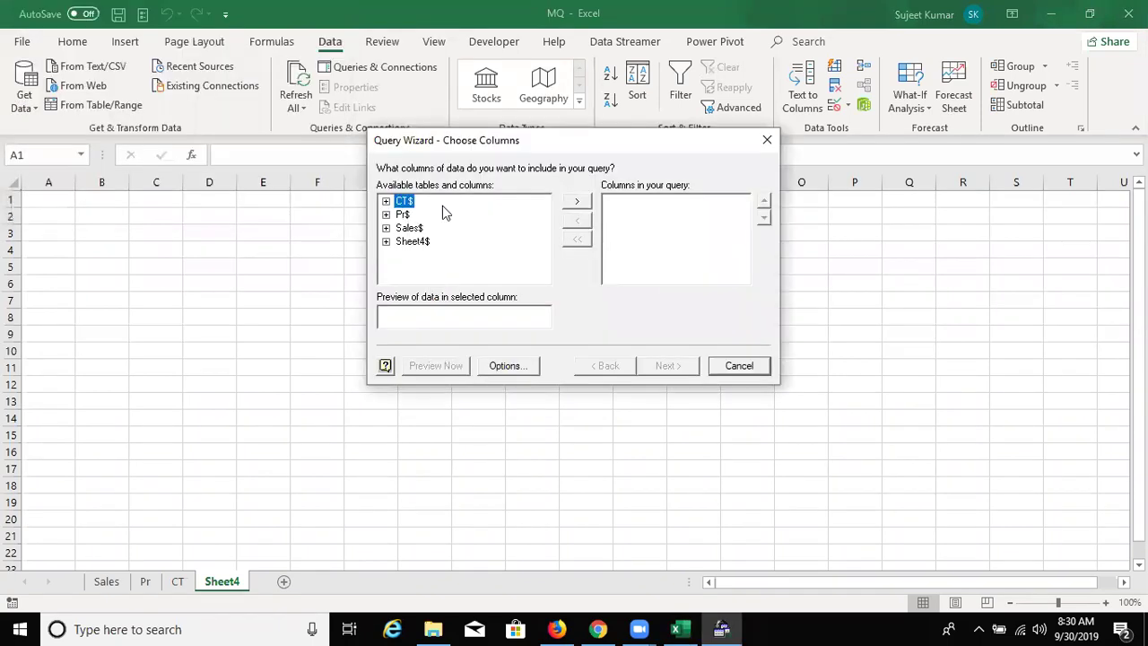
pyautogui.press('Down')
pyautogui.press('Down')
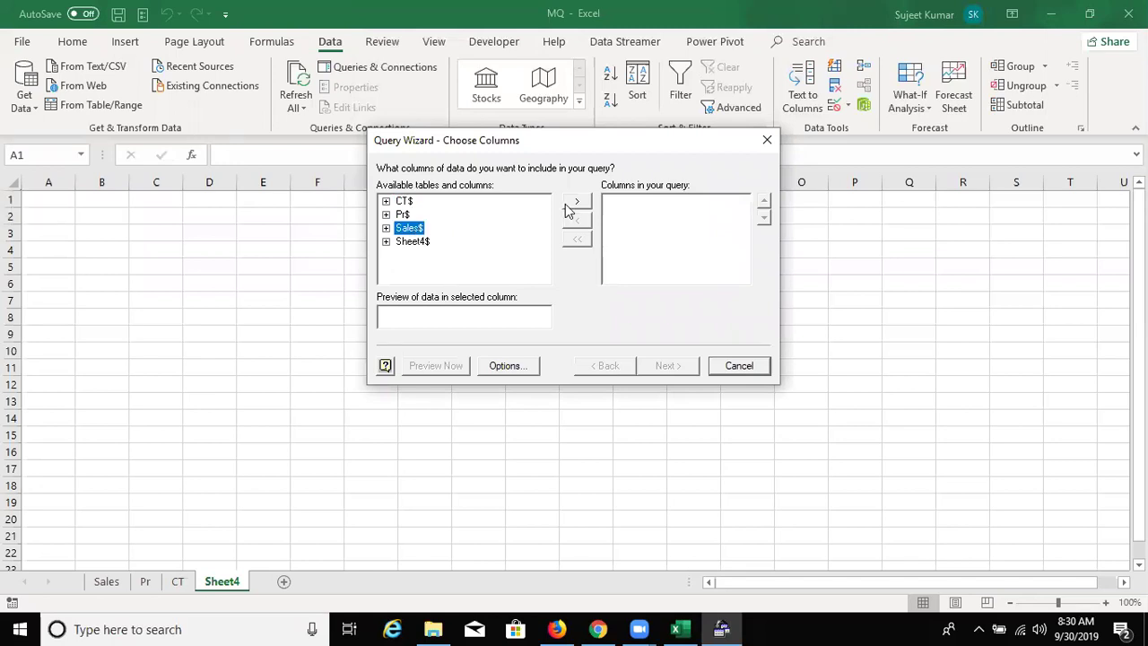
pyautogui.click(569, 205)
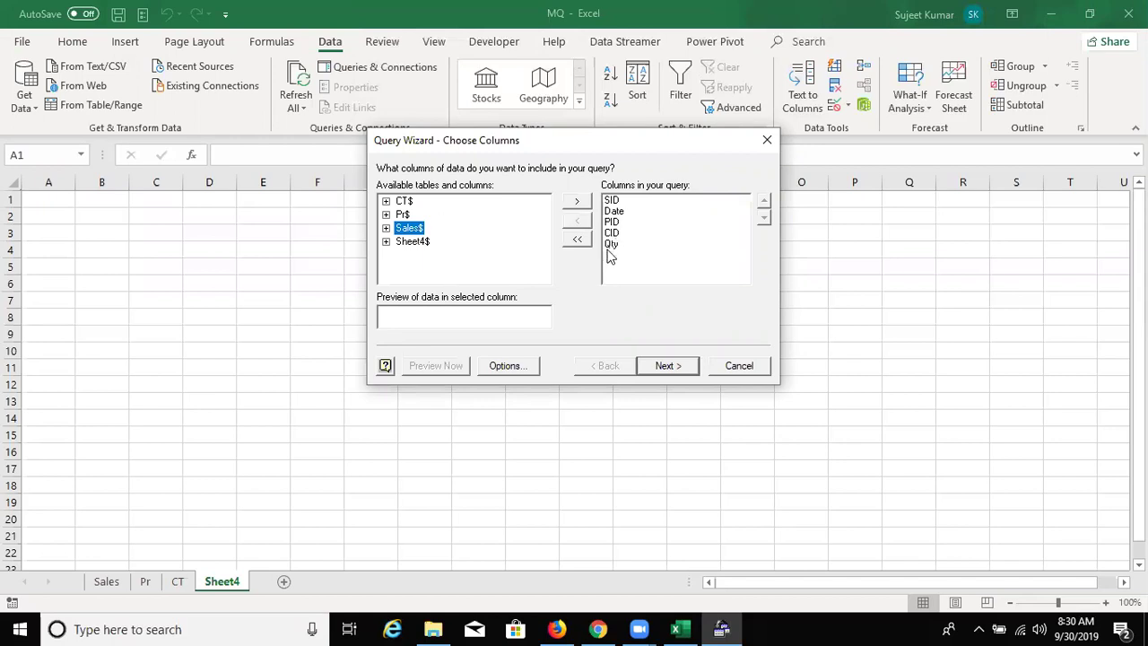
pyautogui.click(392, 217)
pyautogui.click(386, 216)
pyautogui.click(402, 215)
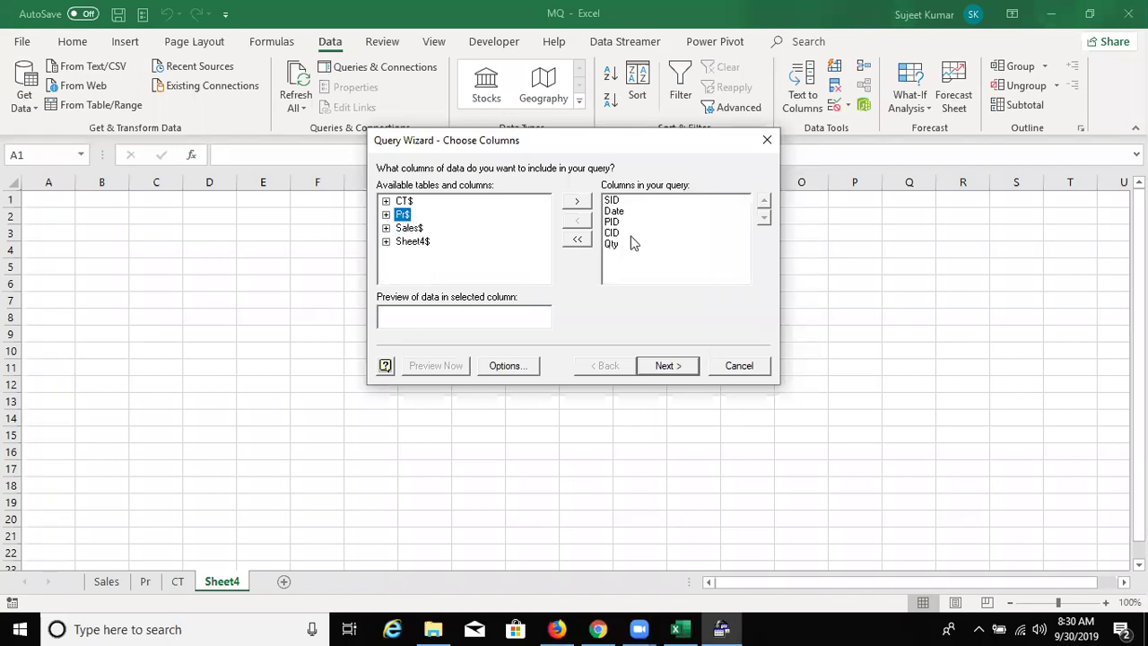
pyautogui.click(576, 242)
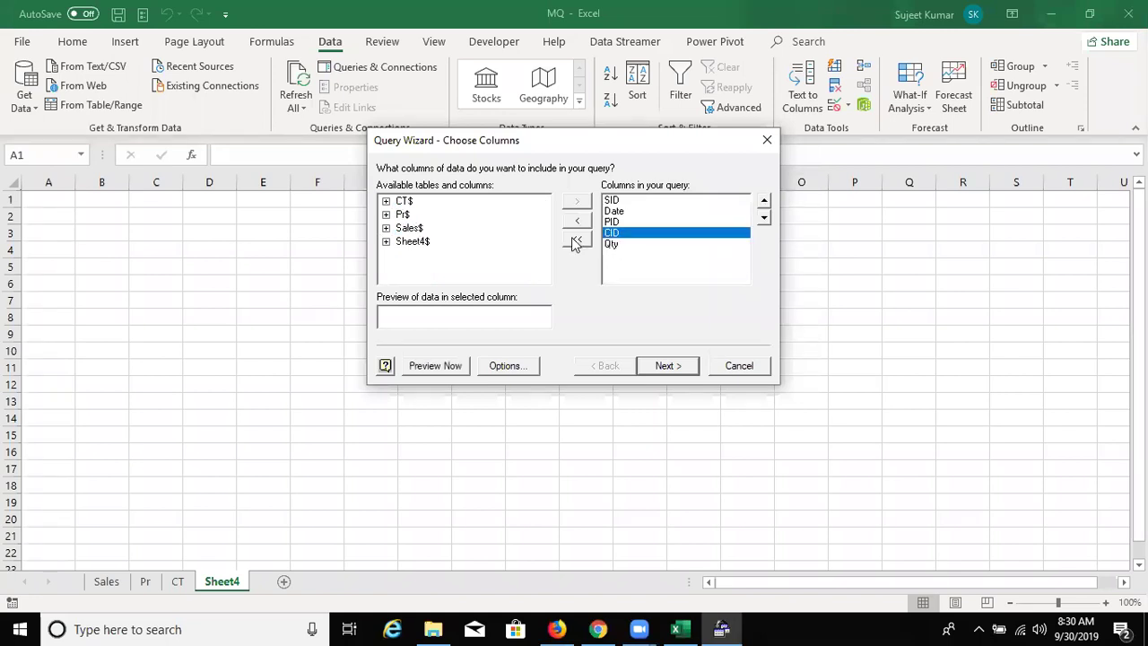
# - Add the SID, Date and PID columns from Sales$ to the query
pyautogui.press('Up')
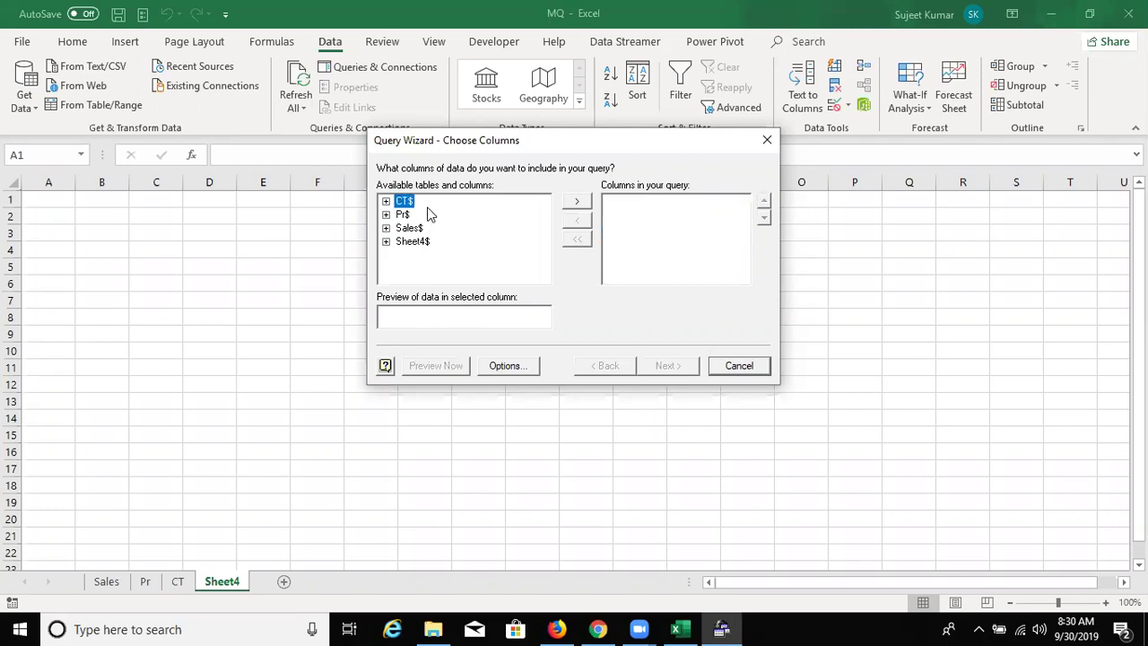
pyautogui.click(400, 228)
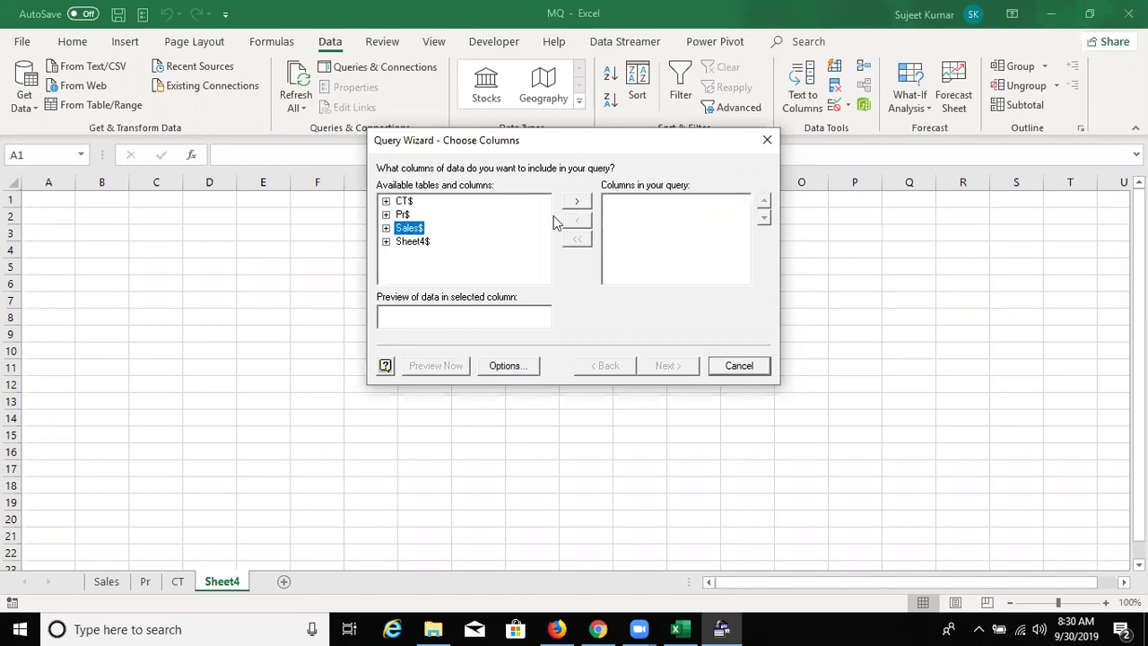
pyautogui.doubleClick(429, 226)
pyautogui.press('Down')
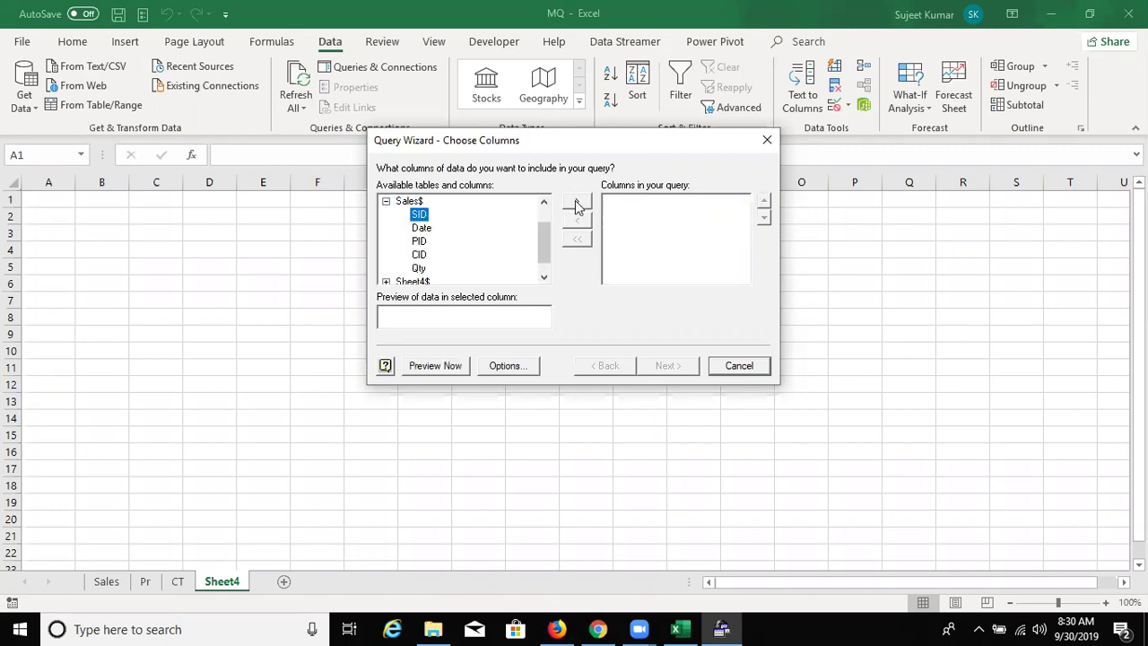
pyautogui.click(577, 202)
pyautogui.click(576, 203)
pyautogui.click(577, 202)
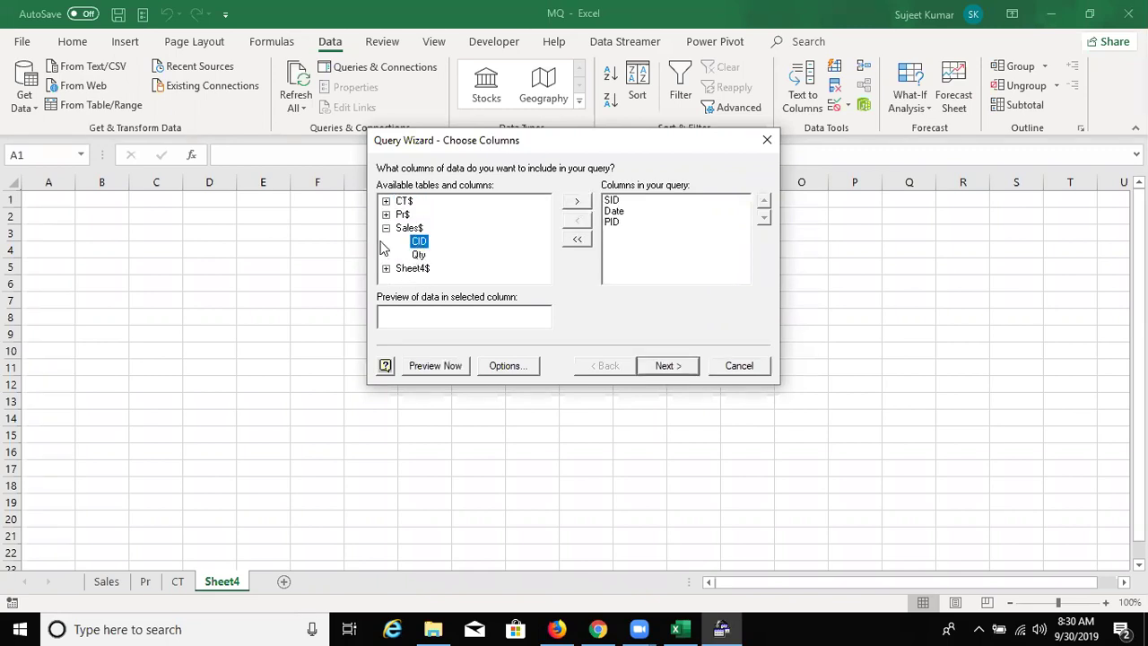
# - Add the product Name from Pr$, taking the accidentally added MRP back out
pyautogui.click(386, 215)
pyautogui.click(423, 241)
pyautogui.click(576, 202)
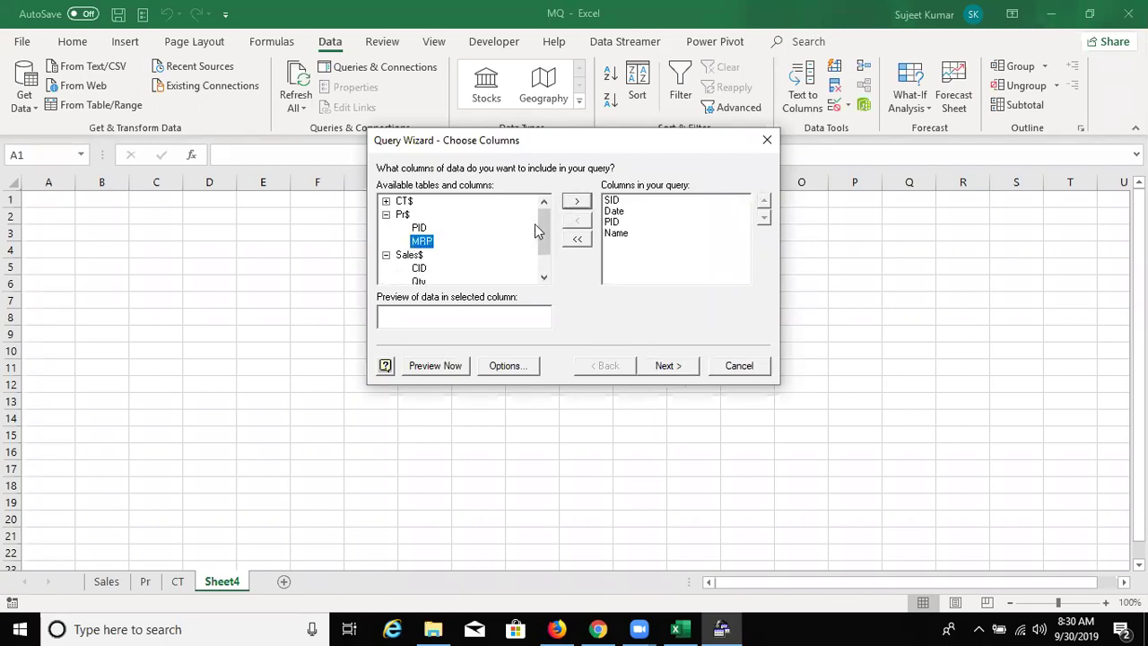
pyautogui.click(570, 204)
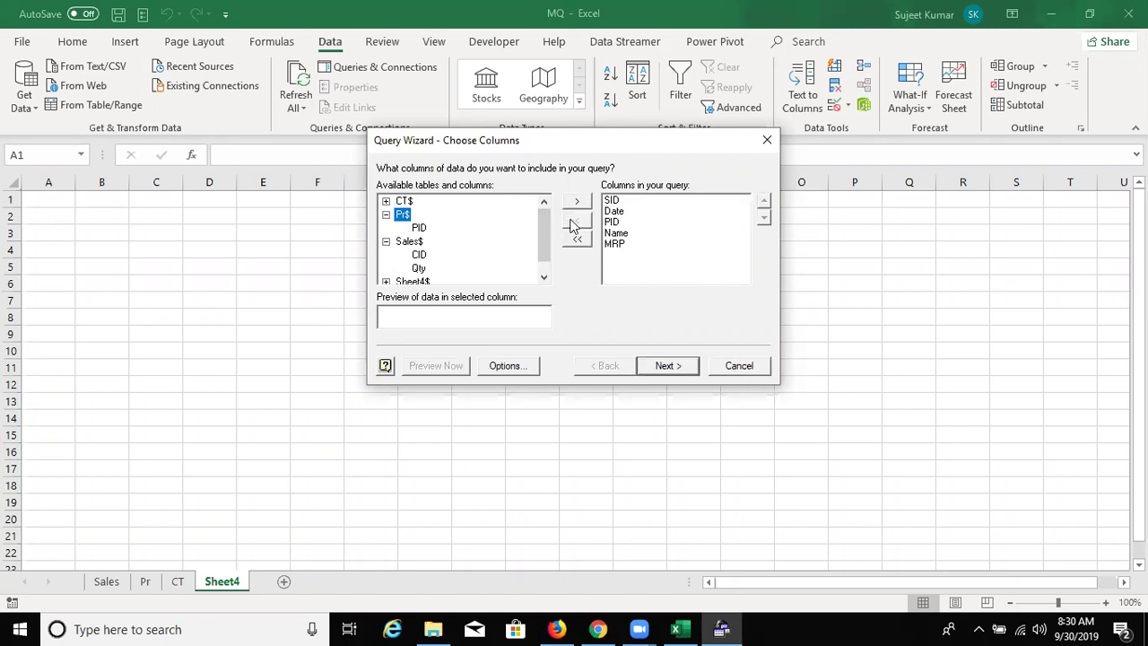
pyautogui.click(614, 244)
pyautogui.click(577, 221)
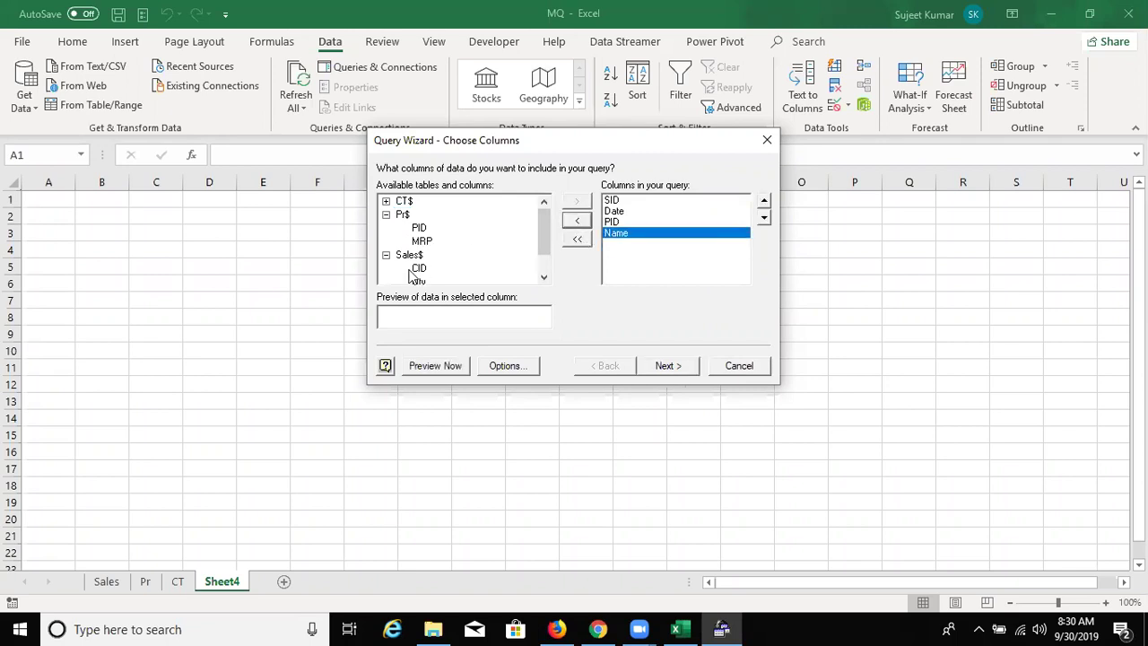
pyautogui.click(545, 279)
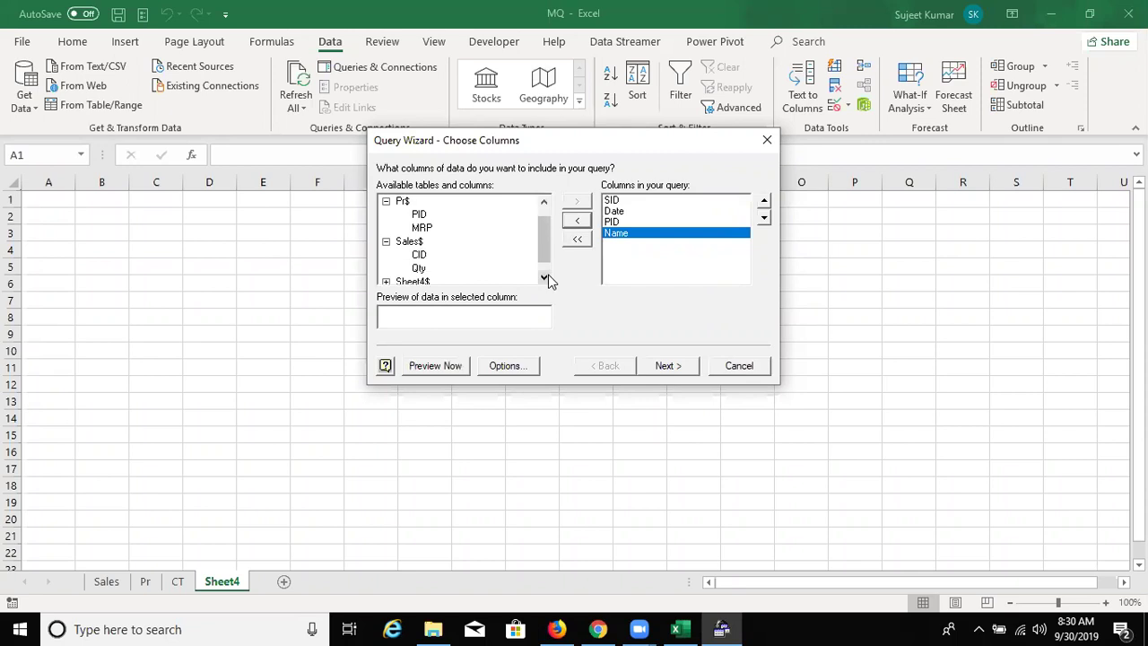
pyautogui.moveTo(545, 246); pyautogui.dragTo(545, 251)
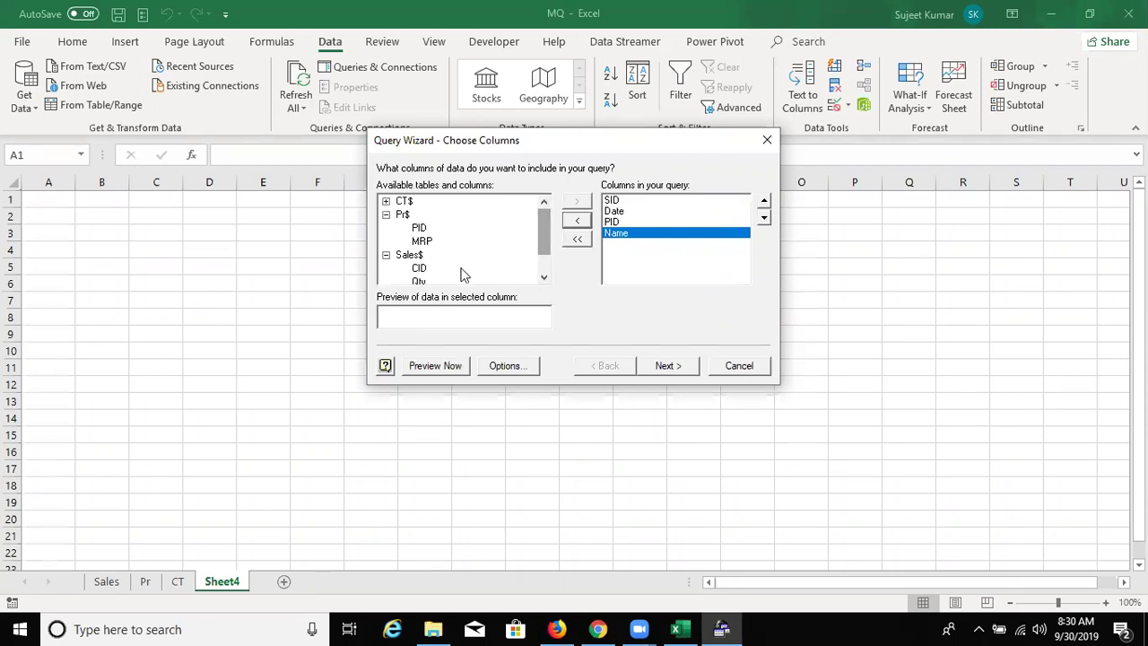
# - Add CID from Sales$ and the customer Name and City from CT$
pyautogui.click(421, 268)
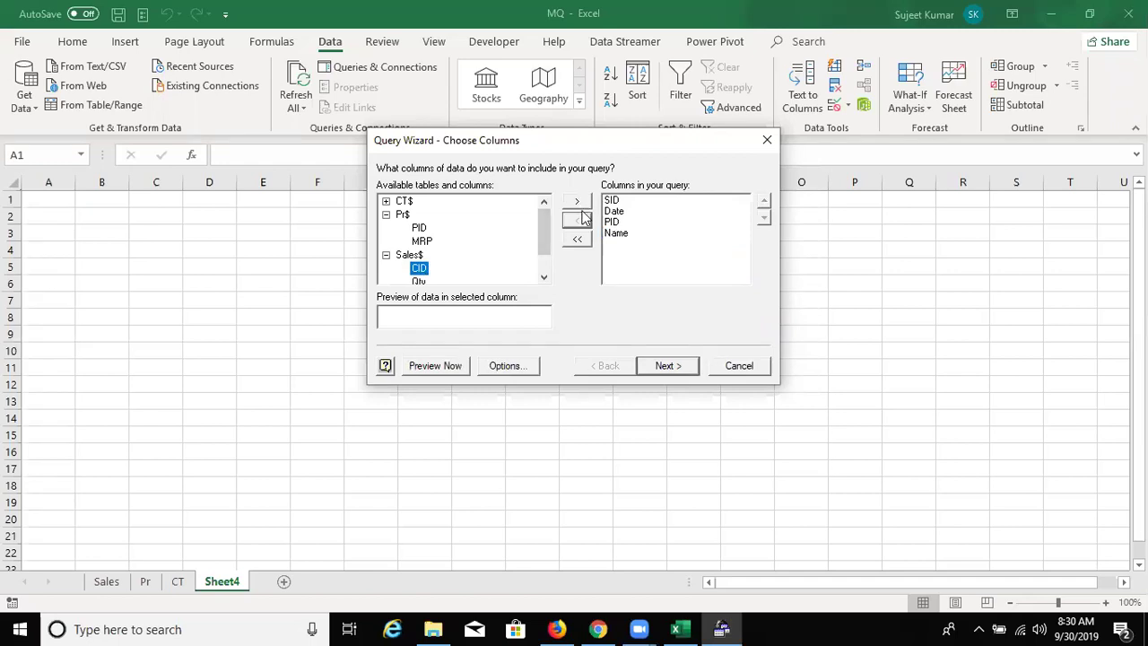
pyautogui.click(577, 201)
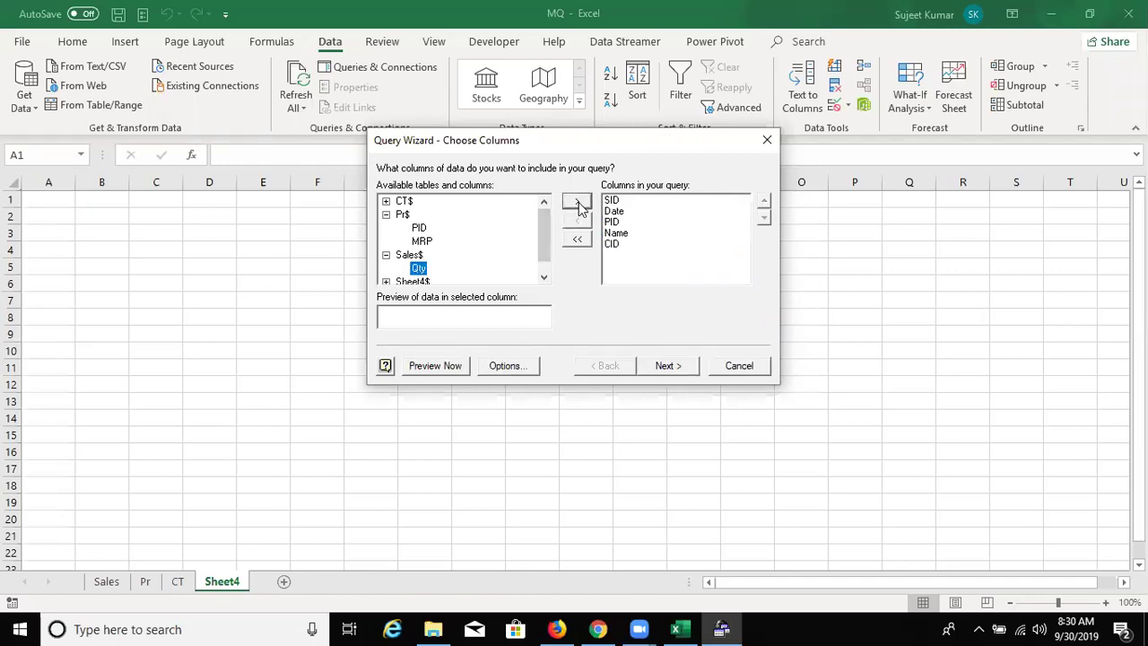
pyautogui.click(387, 201)
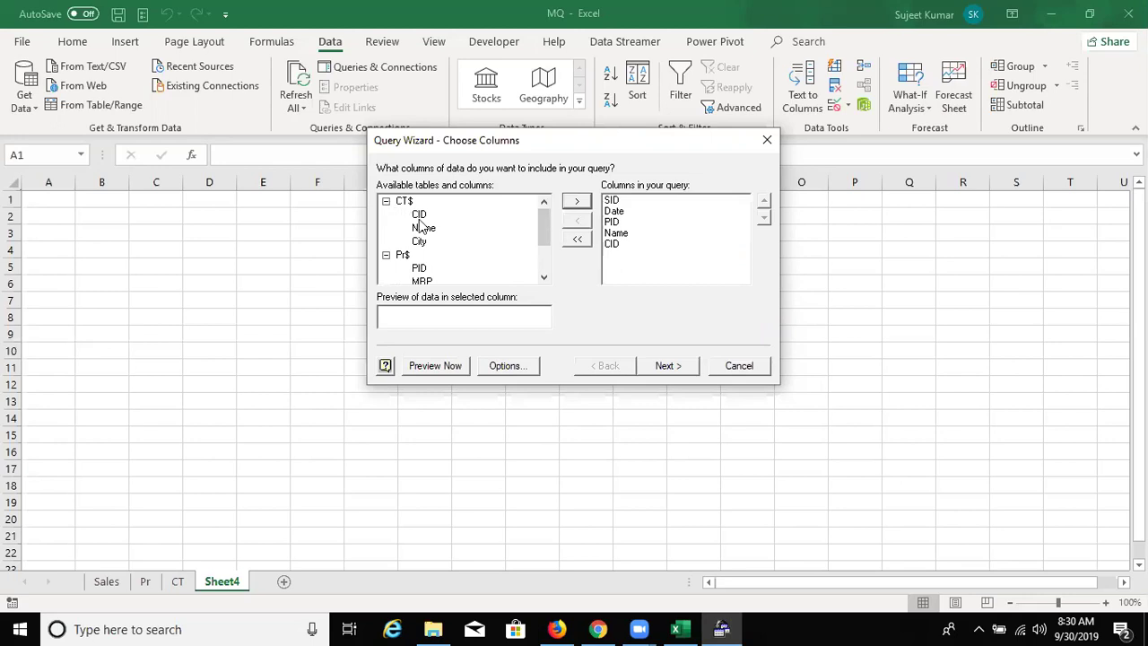
pyautogui.click(418, 215)
pyautogui.click(430, 230)
pyautogui.click(577, 201)
pyautogui.click(578, 201)
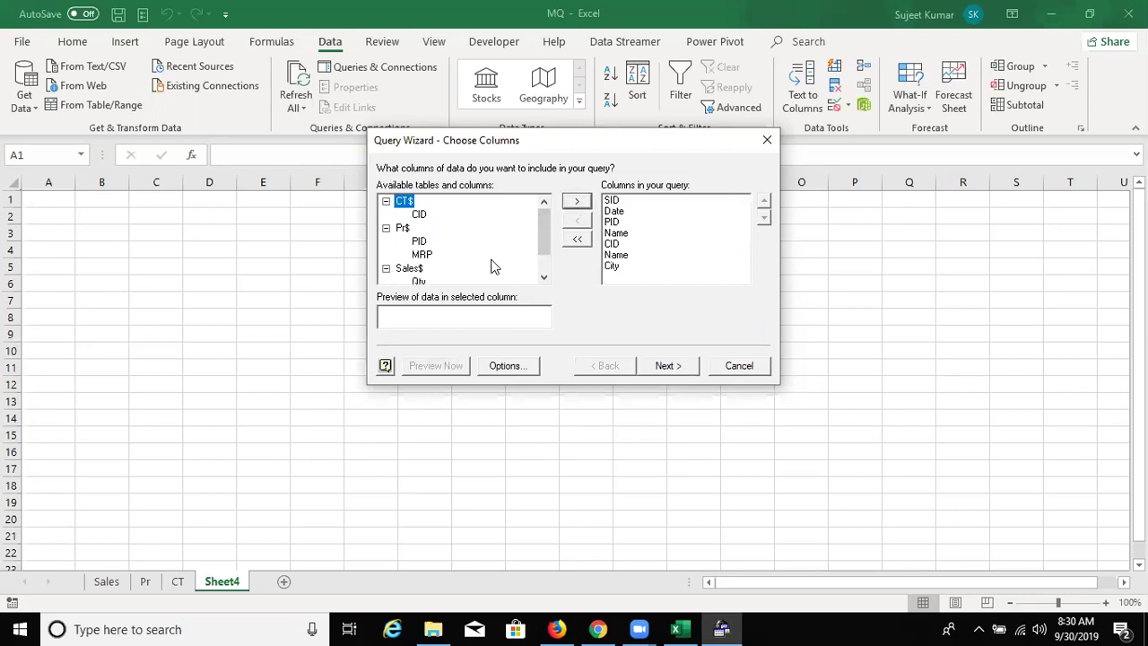
pyautogui.click(544, 277)
pyautogui.click(543, 277)
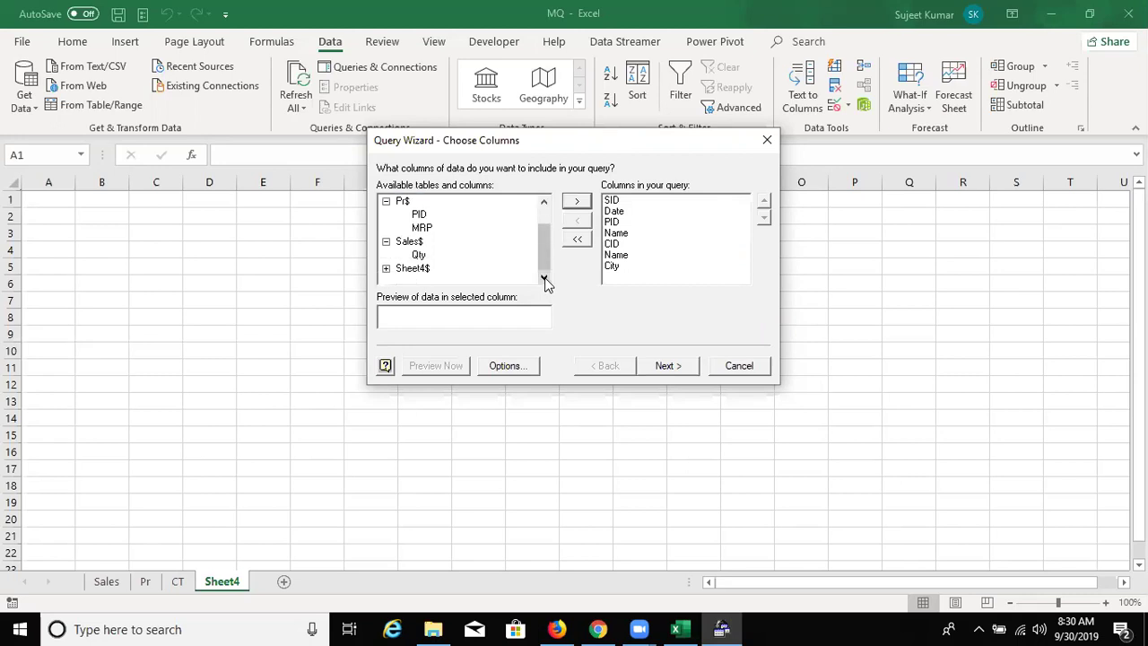
# - Add Qty and MRP, continue past the wizard, and accept the manual-join warning
pyautogui.click(418, 255)
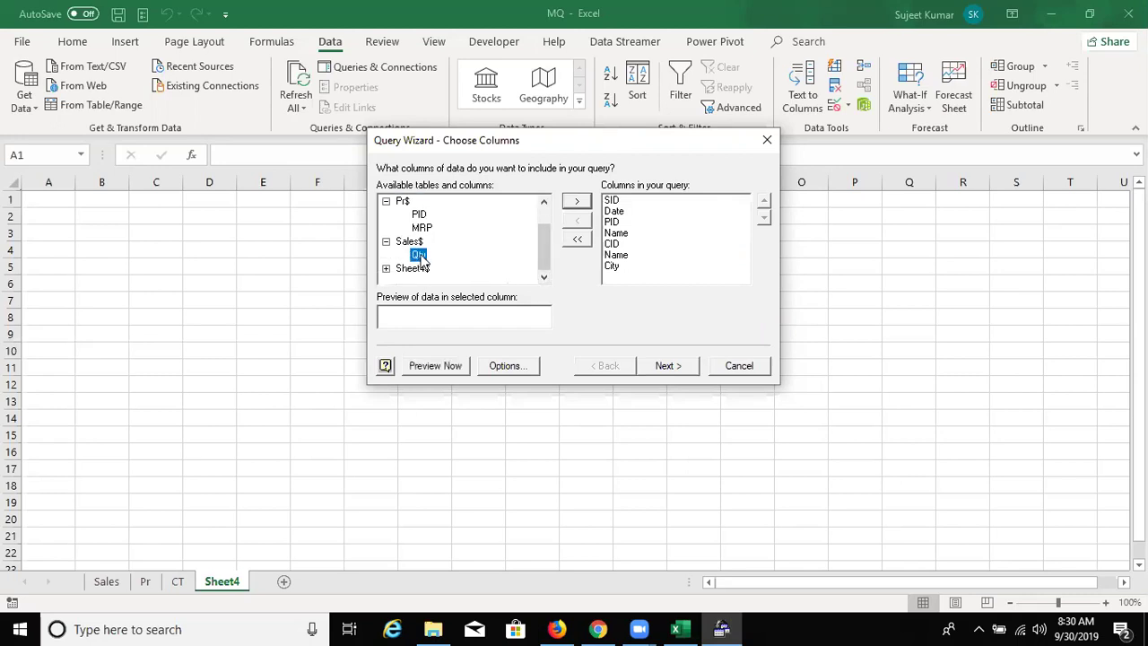
pyautogui.click(576, 201)
pyautogui.click(422, 240)
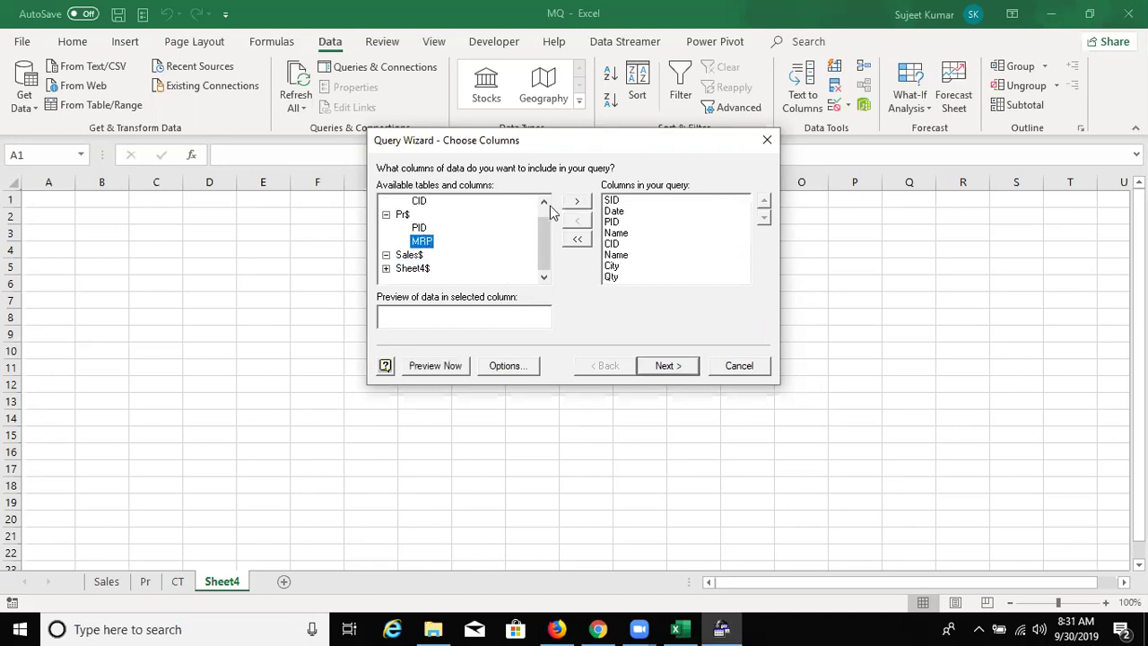
pyautogui.click(577, 201)
pyautogui.click(742, 278)
pyautogui.click(677, 367)
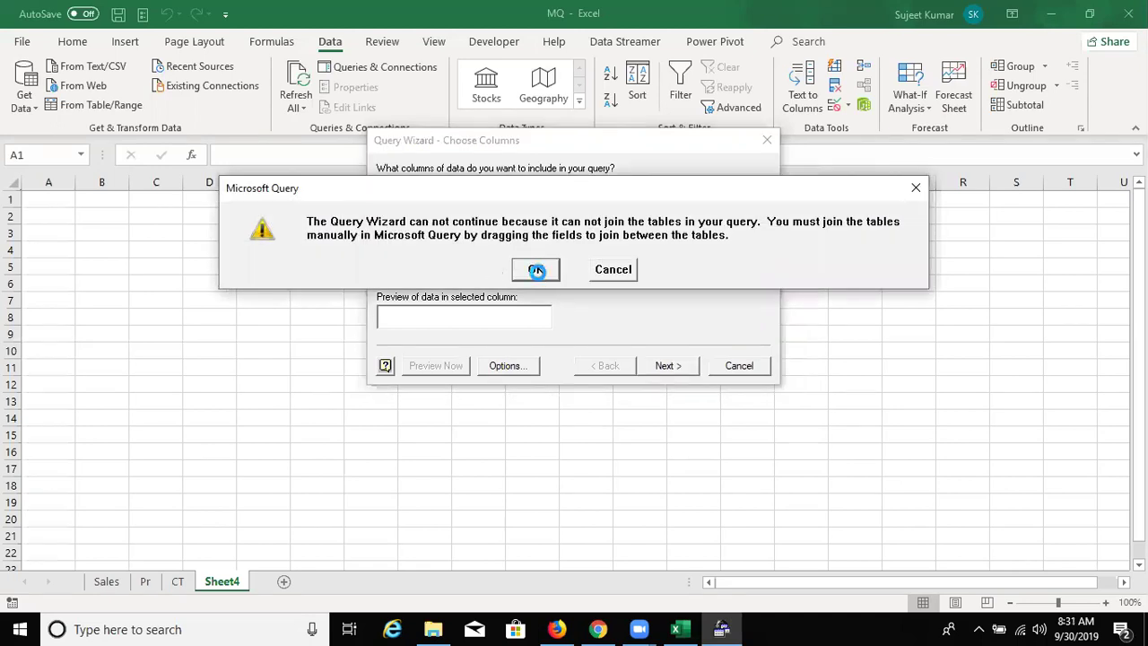
pyautogui.click(537, 270)
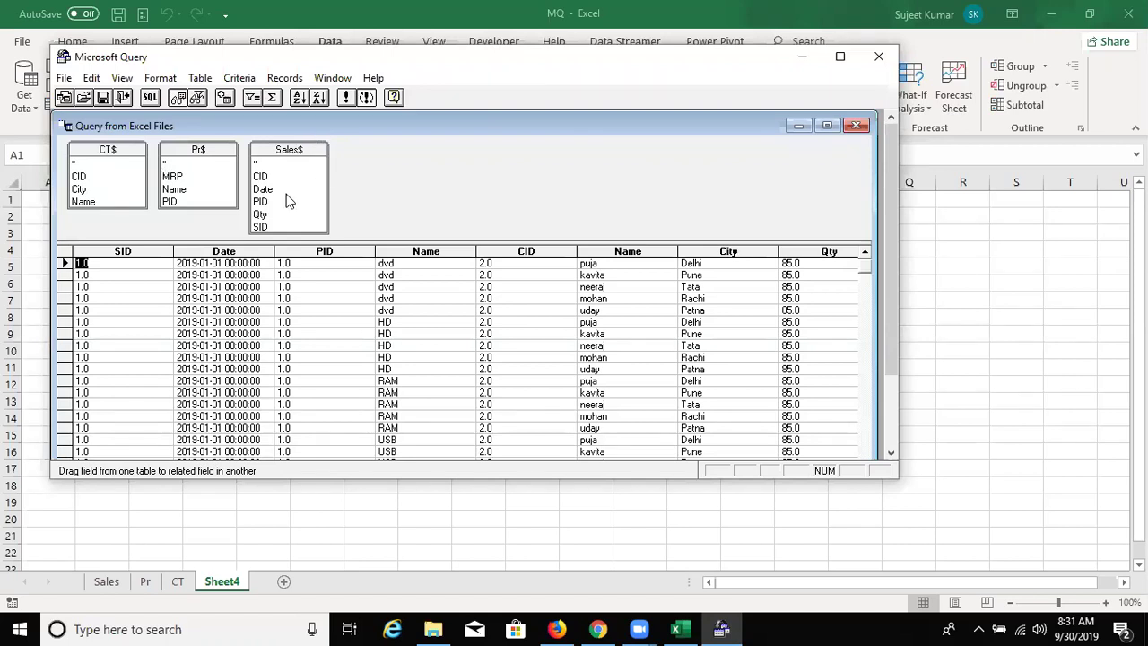
# - Join CT$ to Sales$ on CID and Pr$ to Sales$ on PID
pyautogui.click(172, 177)
pyautogui.click(93, 177)
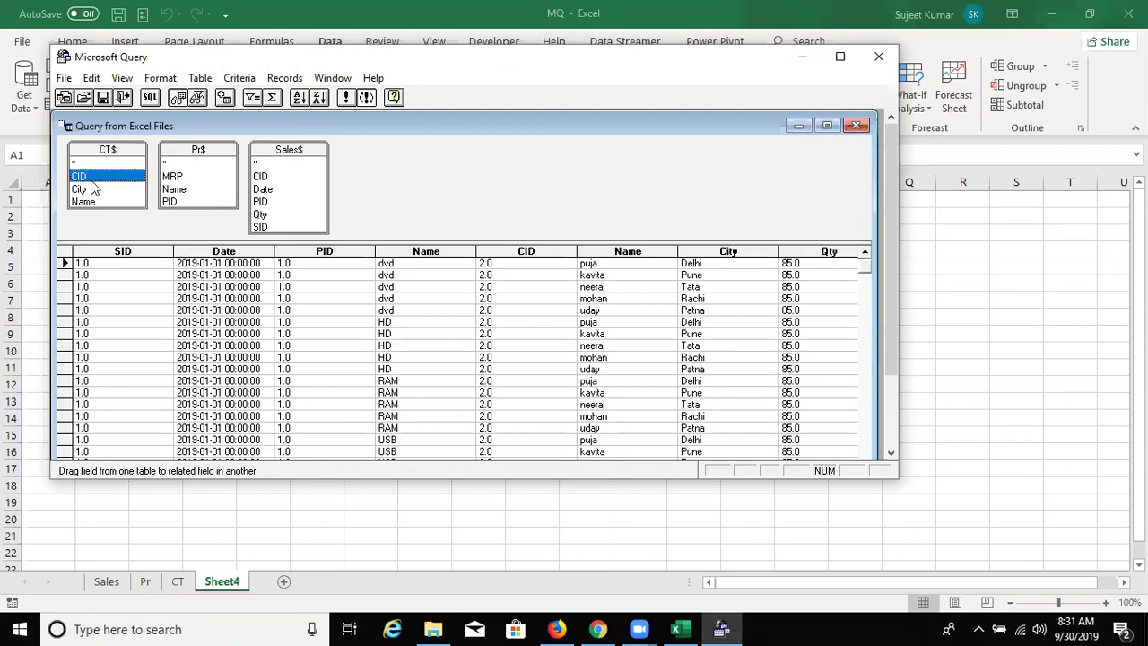
pyautogui.click(266, 178)
pyautogui.moveTo(269, 182); pyautogui.dragTo(79, 177)
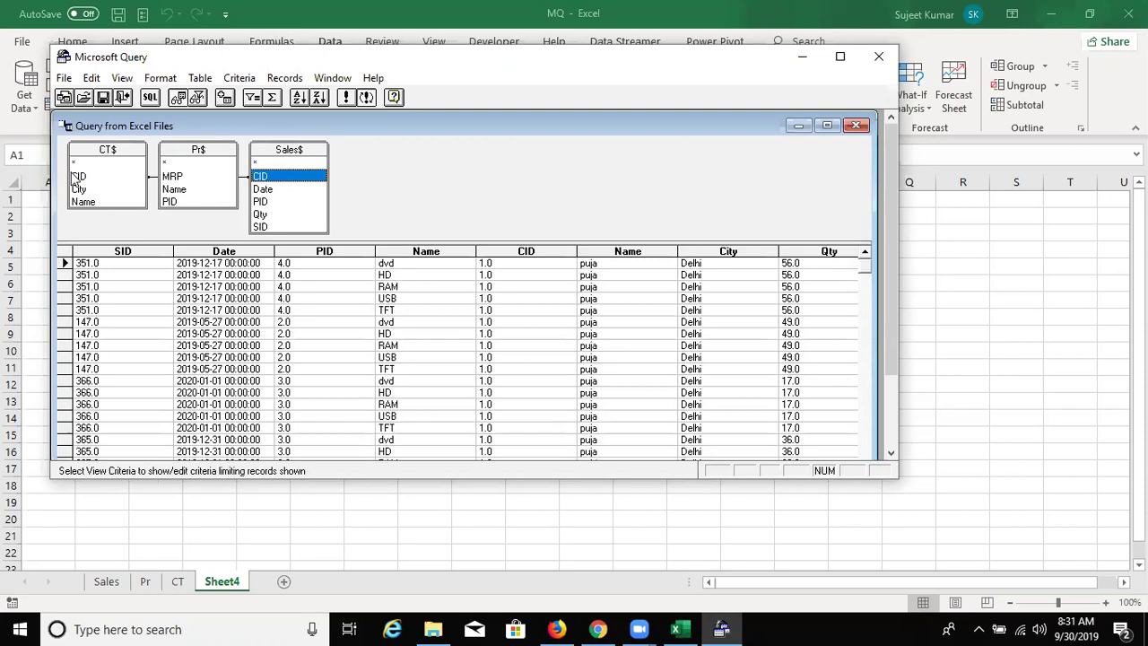
pyautogui.click(175, 202)
pyautogui.moveTo(175, 202)
pyautogui.mouseDown()
pyautogui.moveTo(242, 198)
pyautogui.moveTo(170, 203)
pyautogui.mouseUp()
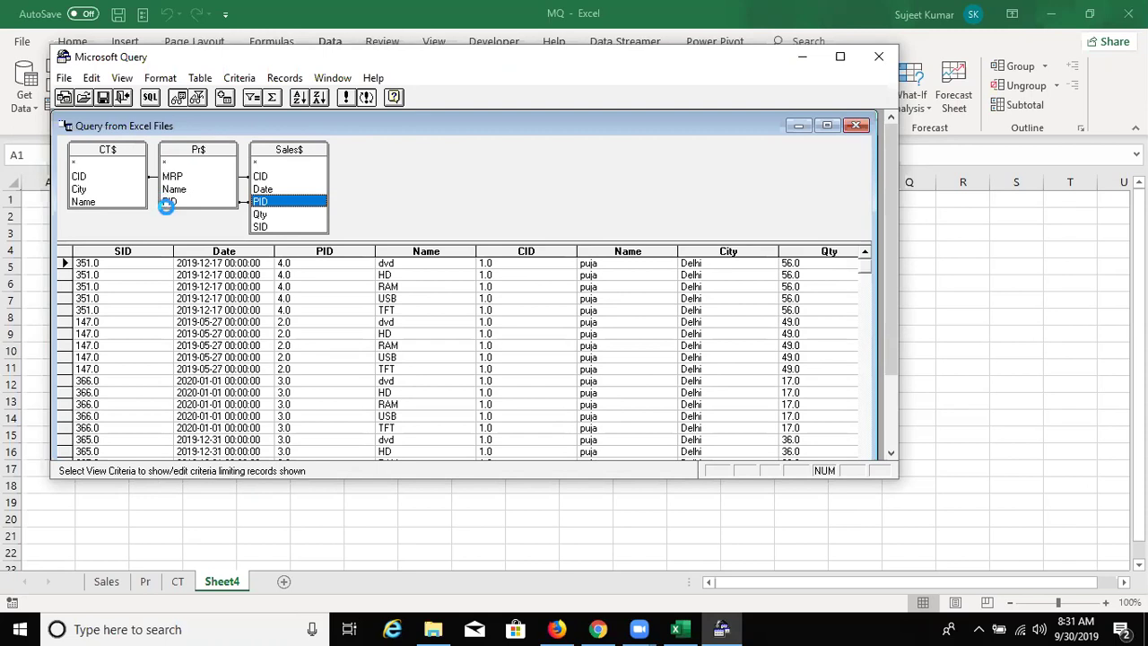
pyautogui.moveTo(170, 203); pyautogui.dragTo(163, 209)
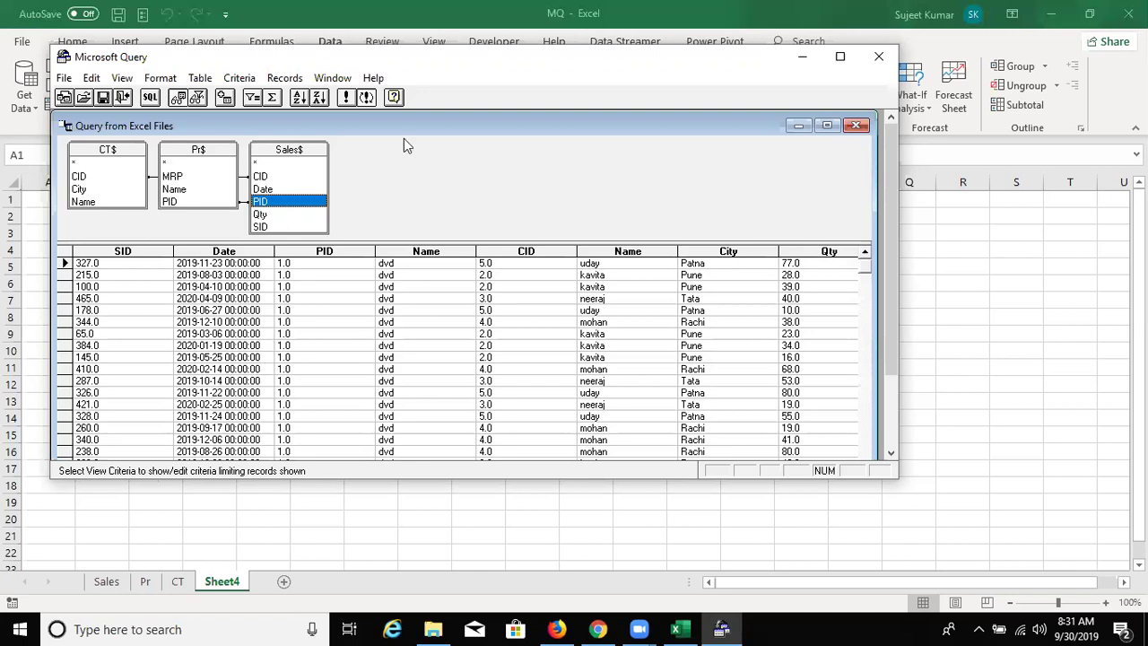
# - Arrange the table boxes side by side, with Pr$ to the right of Sales$
pyautogui.moveTo(299, 155); pyautogui.dragTo(405, 142)
pyautogui.click(199, 162)
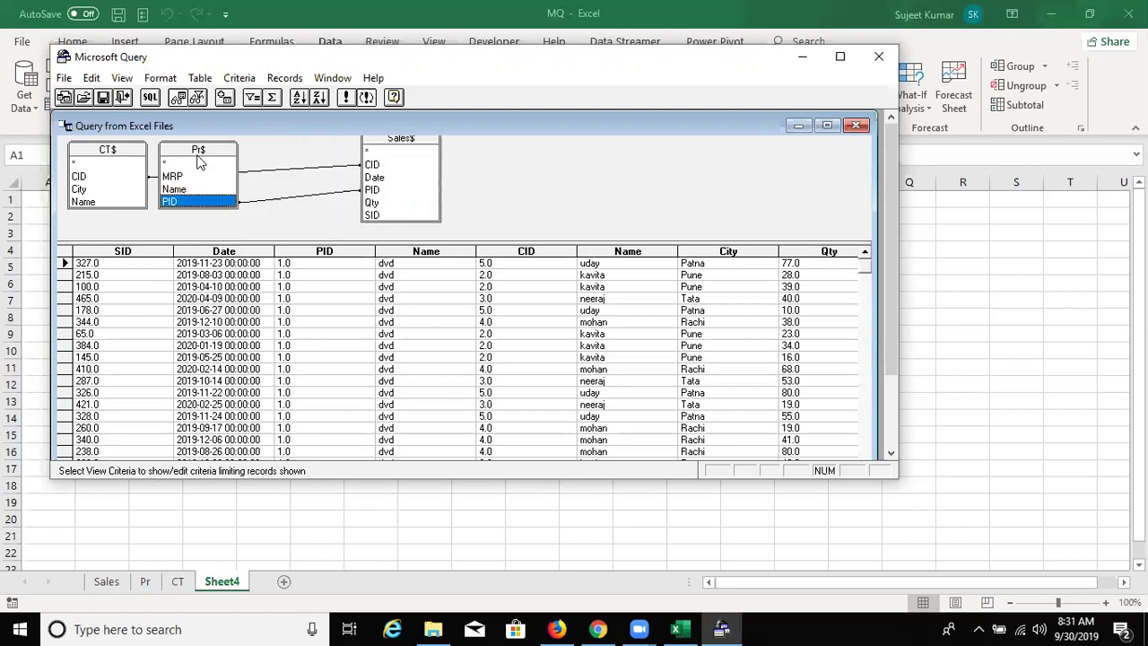
pyautogui.moveTo(199, 162); pyautogui.dragTo(243, 165)
pyautogui.click(407, 286)
pyautogui.click(429, 264)
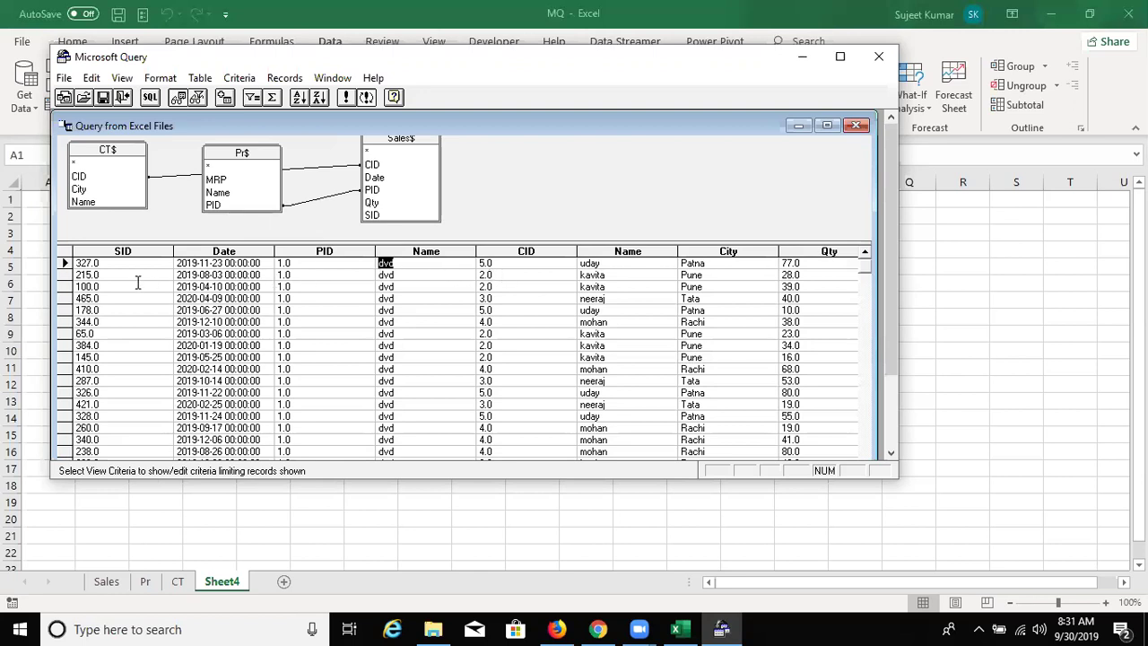
pyautogui.click(235, 159)
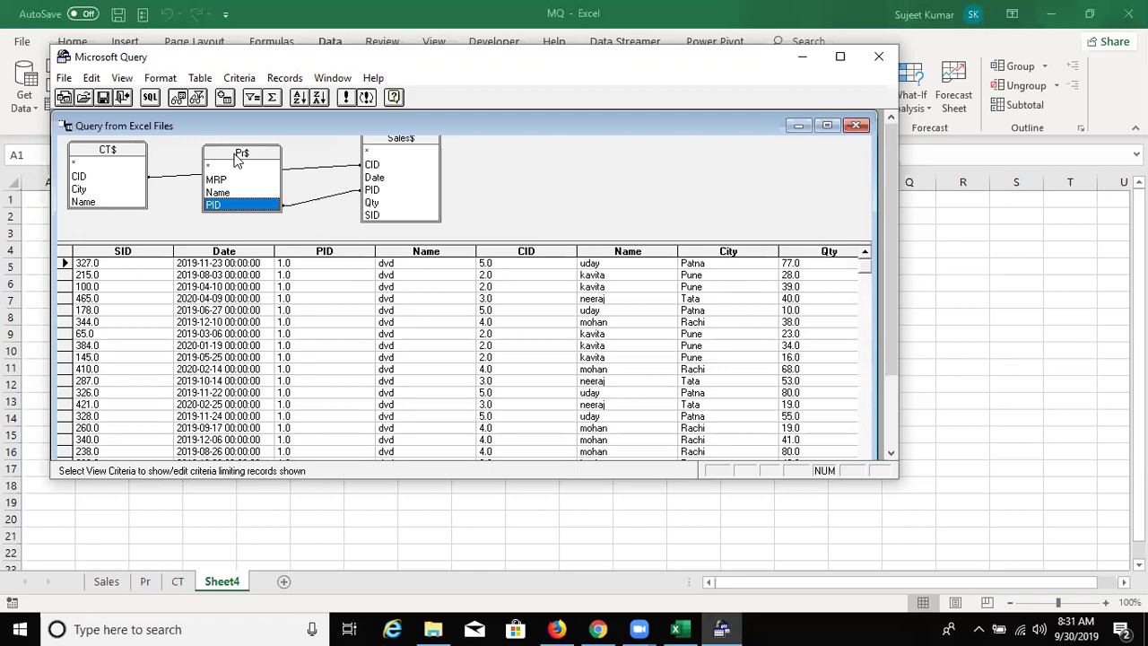
pyautogui.moveTo(238, 159); pyautogui.dragTo(583, 161)
pyautogui.click(148, 262)
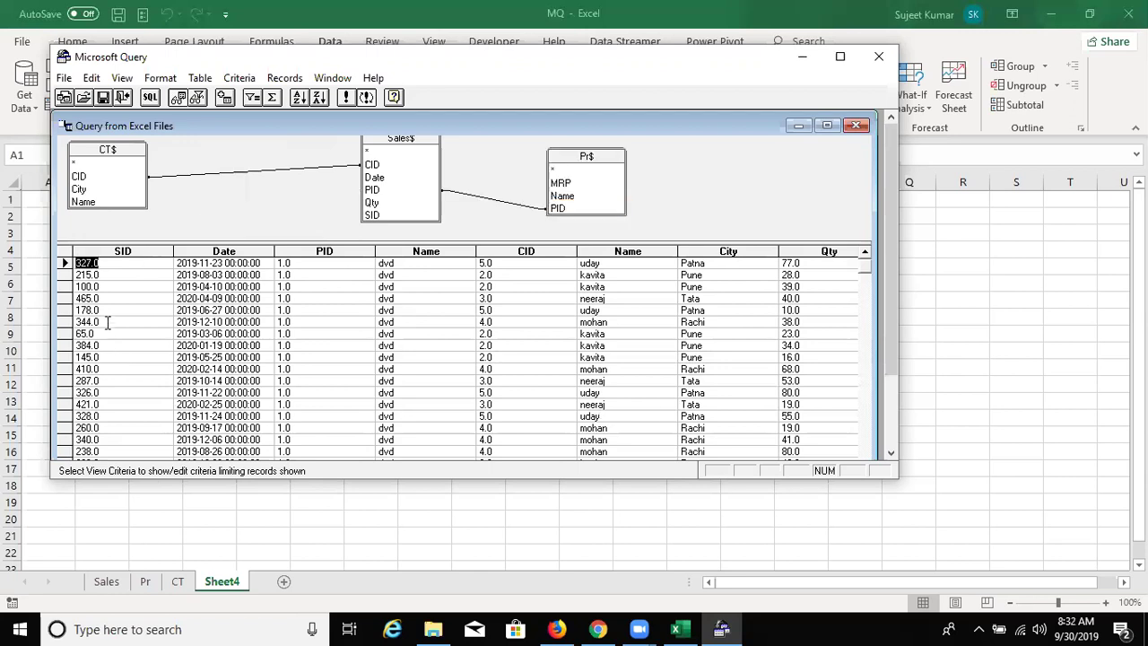
# - Select the SID column and sort the results ascending
pyautogui.click(115, 248)
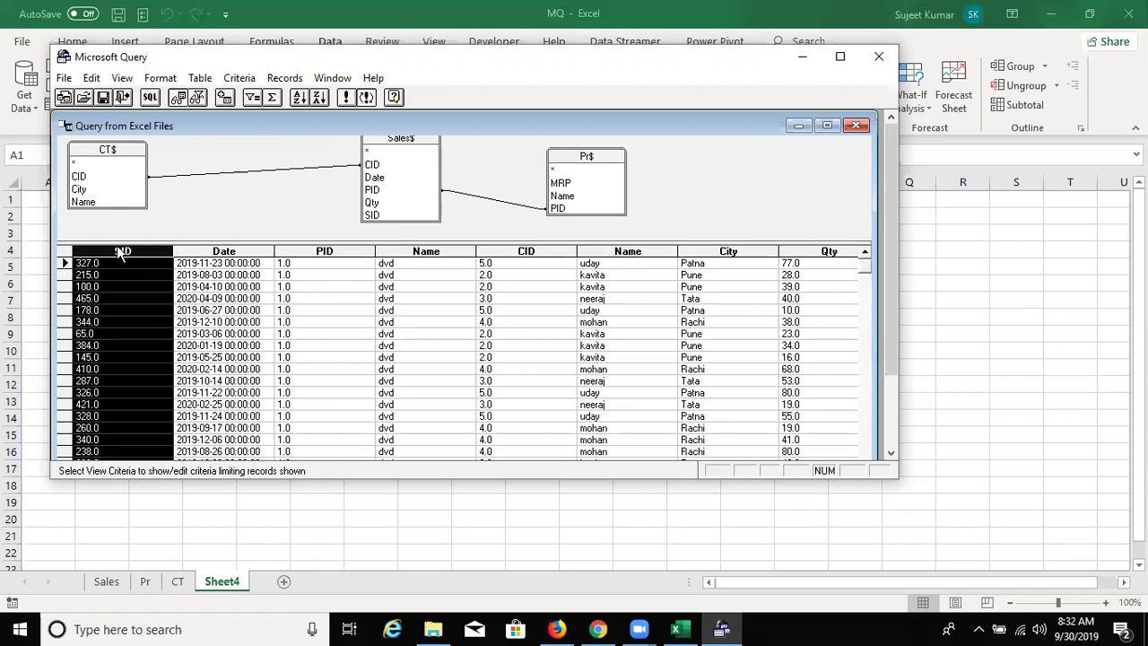
pyautogui.click(118, 272)
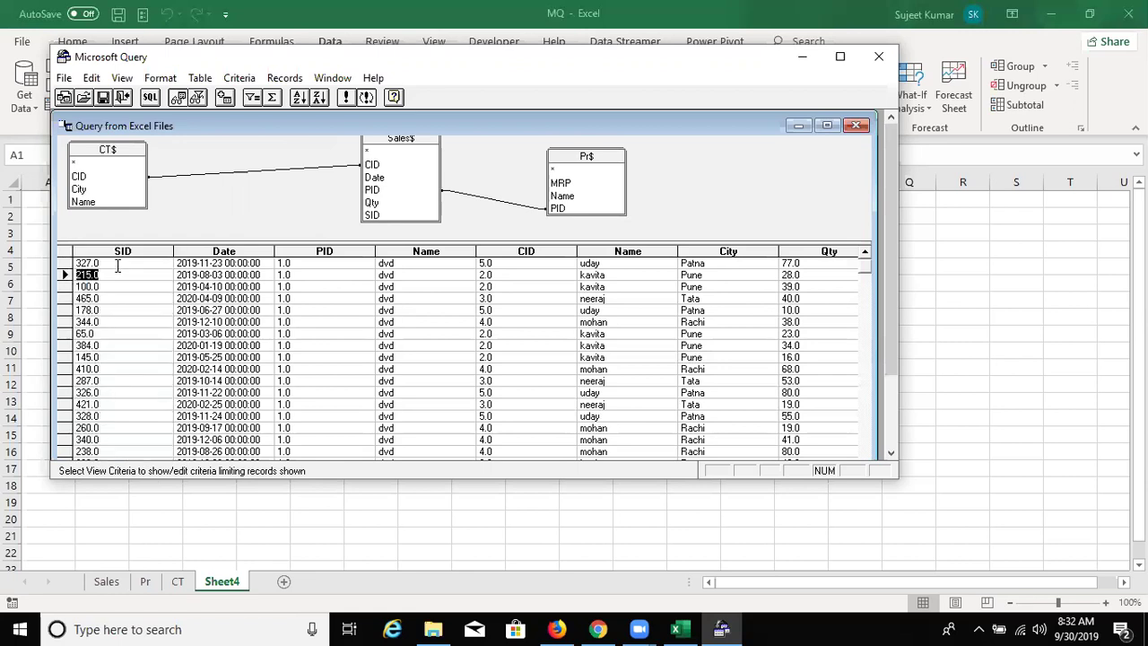
pyautogui.click(118, 263)
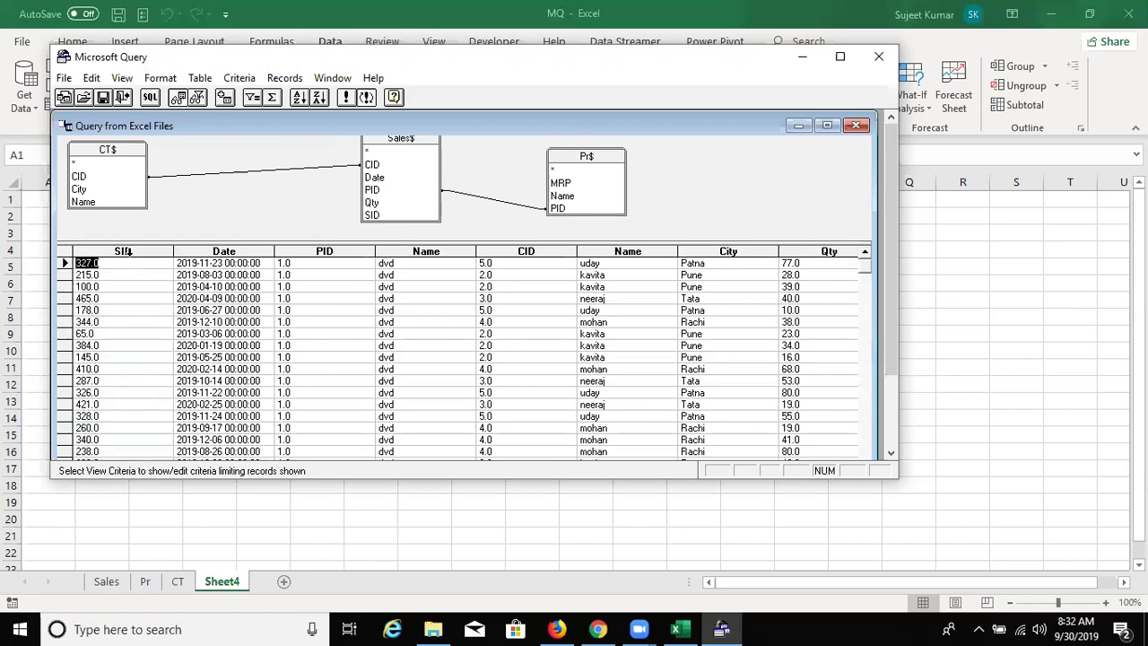
pyautogui.click(121, 251)
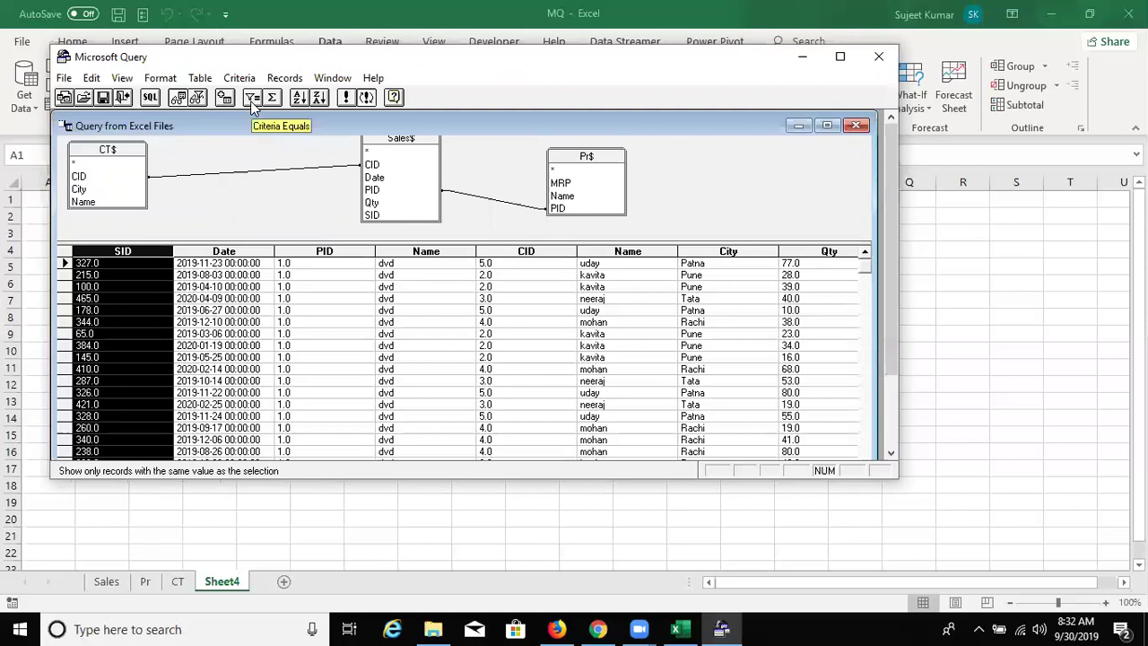
pyautogui.click(299, 99)
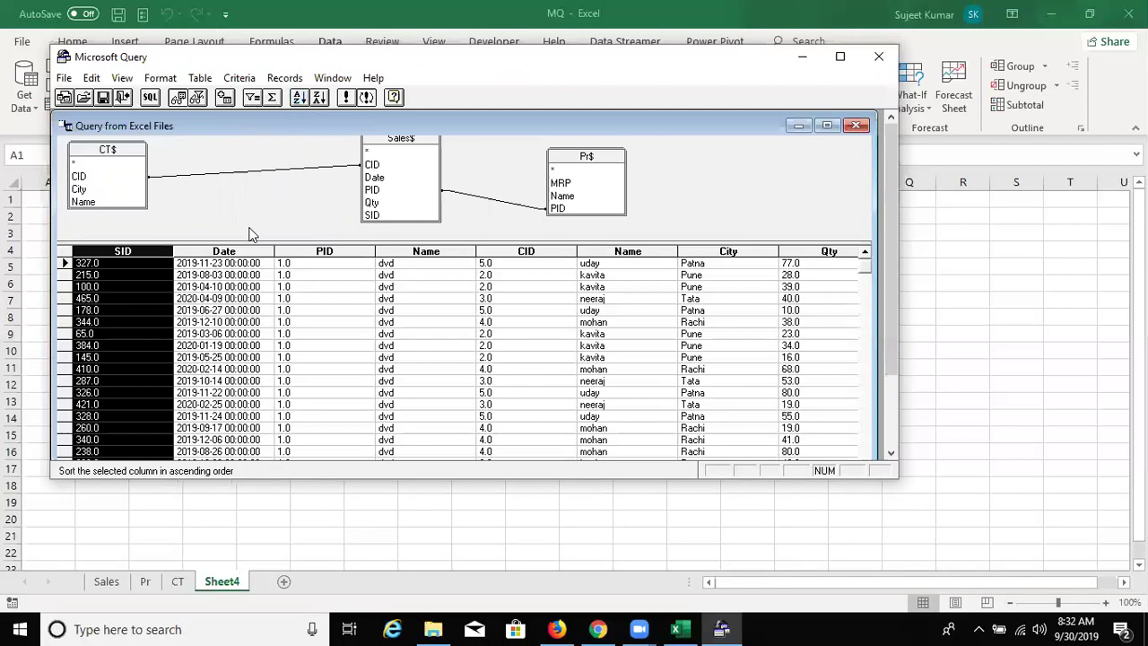
# - Move through the result grid to bring the columns after Qty into view
pyautogui.click(113, 285)
pyautogui.click(129, 299)
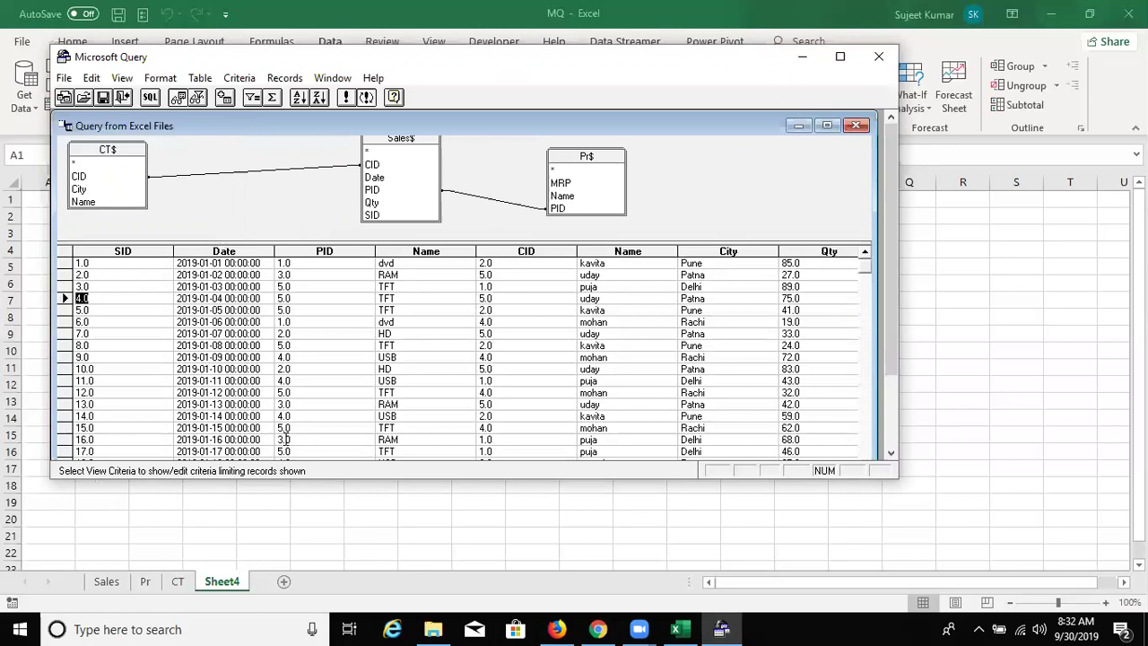
pyautogui.click(248, 286)
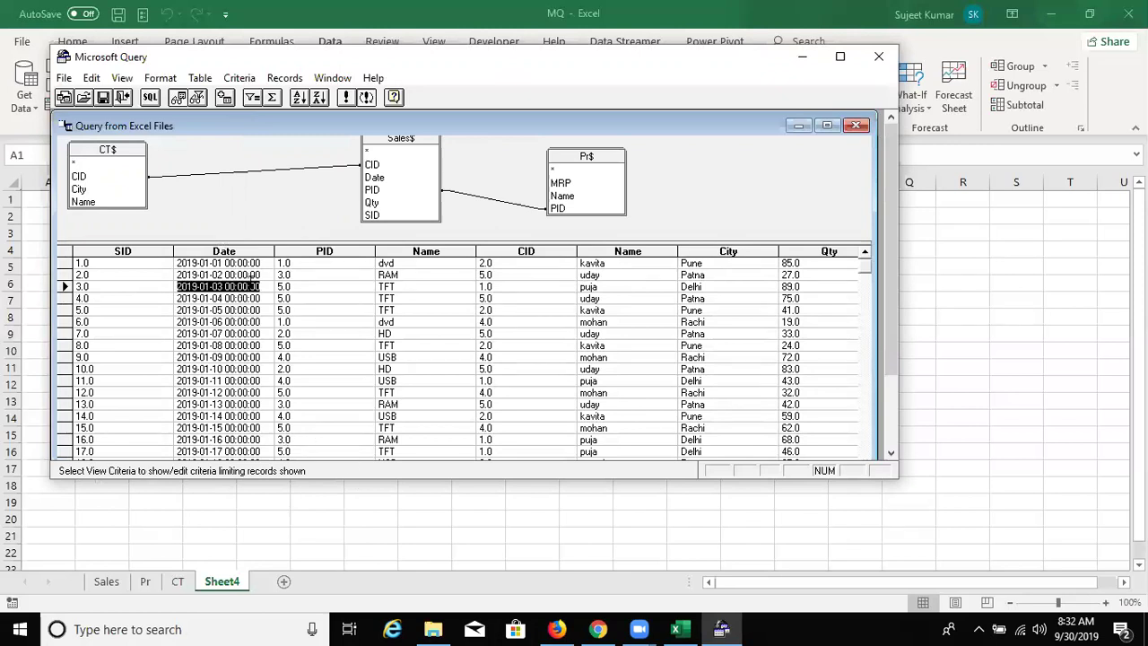
pyautogui.click(178, 273)
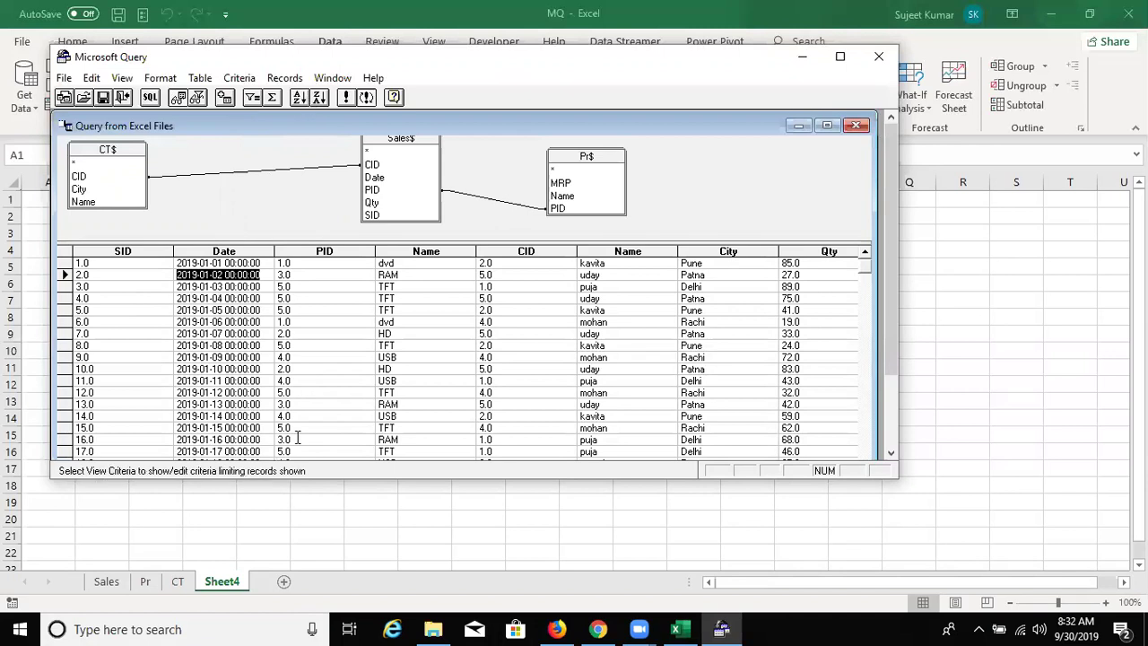
pyautogui.click(486, 357)
pyautogui.click(589, 297)
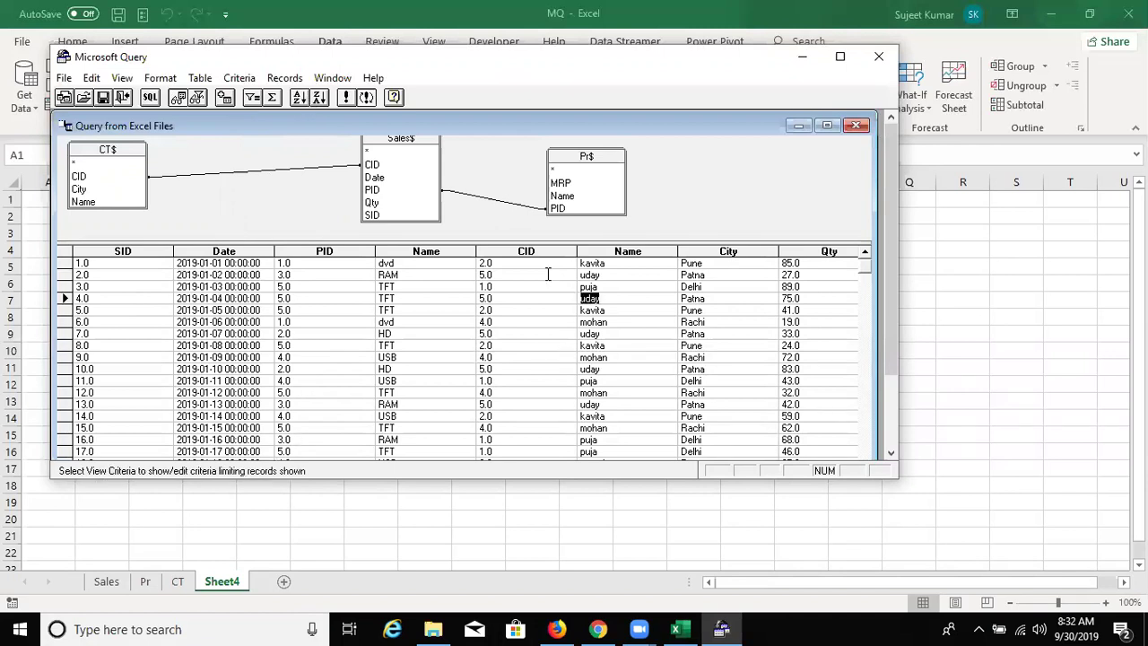
pyautogui.click(719, 264)
pyautogui.click(814, 261)
pyautogui.press('Tab')
pyautogui.press('Tab')
pyautogui.press('Tab')
pyautogui.press('Tab')
pyautogui.press('Tab')
pyautogui.press('Tab')
pyautogui.press('Tab')
pyautogui.press('Tab')
pyautogui.press('Tab')
pyautogui.press('Tab')
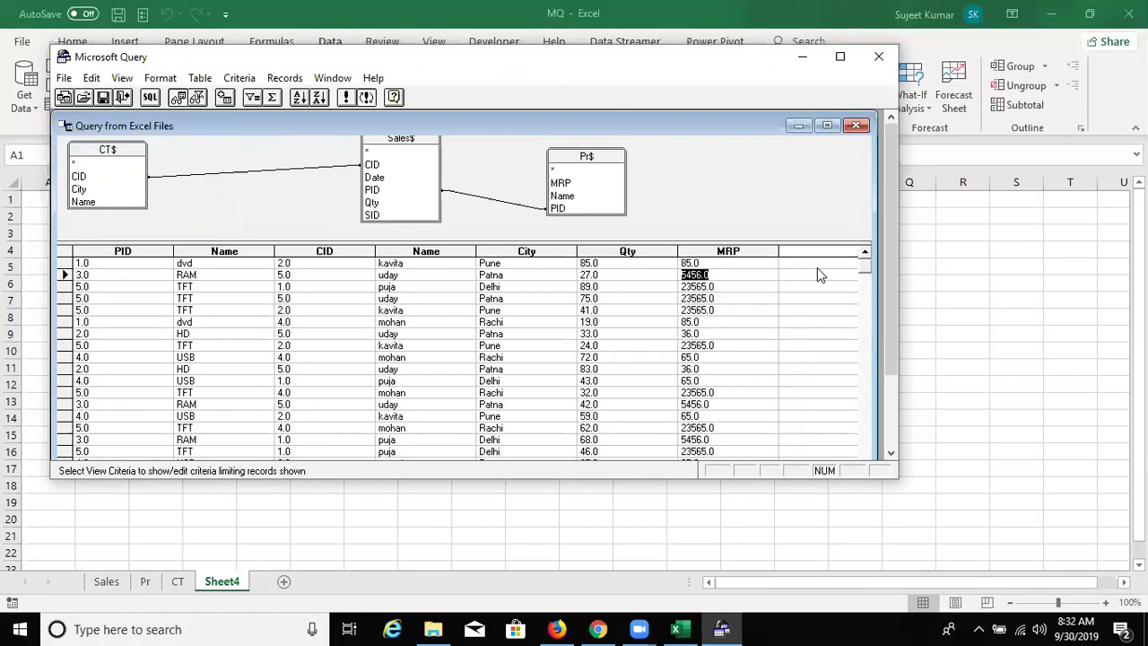
# - Enter a new column after MRP defined as Amt:[qty]*[mrp]
pyautogui.click(810, 252)
pyautogui.write('Amt')
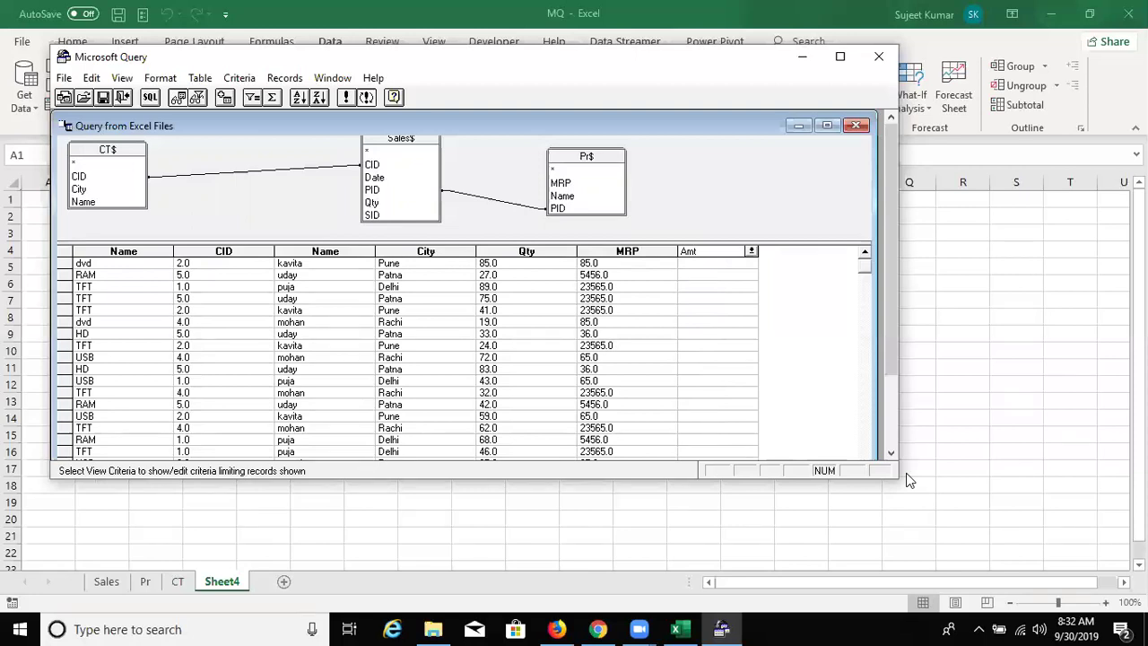
pyautogui.write(':')
pyautogui.write('[qty')
pyautogui.write(']')
pyautogui.write('*')
pyautogui.write('[mrp')
pyautogui.write(']')
pyautogui.press('Return')
# - Trim the column expression back to Amt and dismiss the resulting error messages
pyautogui.press('Return')
pyautogui.moveTo(697, 251); pyautogui.dragTo(784, 267)
pyautogui.press('Delete')
pyautogui.write(':')
pyautogui.press('Return')
pyautogui.press('Return')
pyautogui.press('BackSpace')
pyautogui.press('Return')
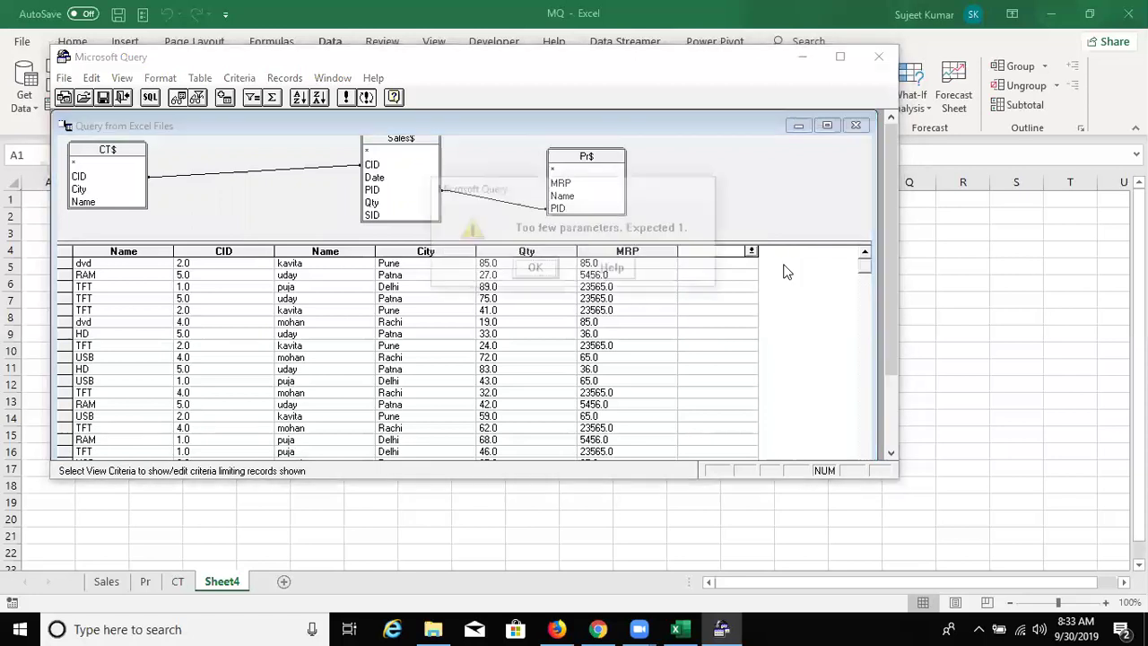
pyautogui.press('Return')
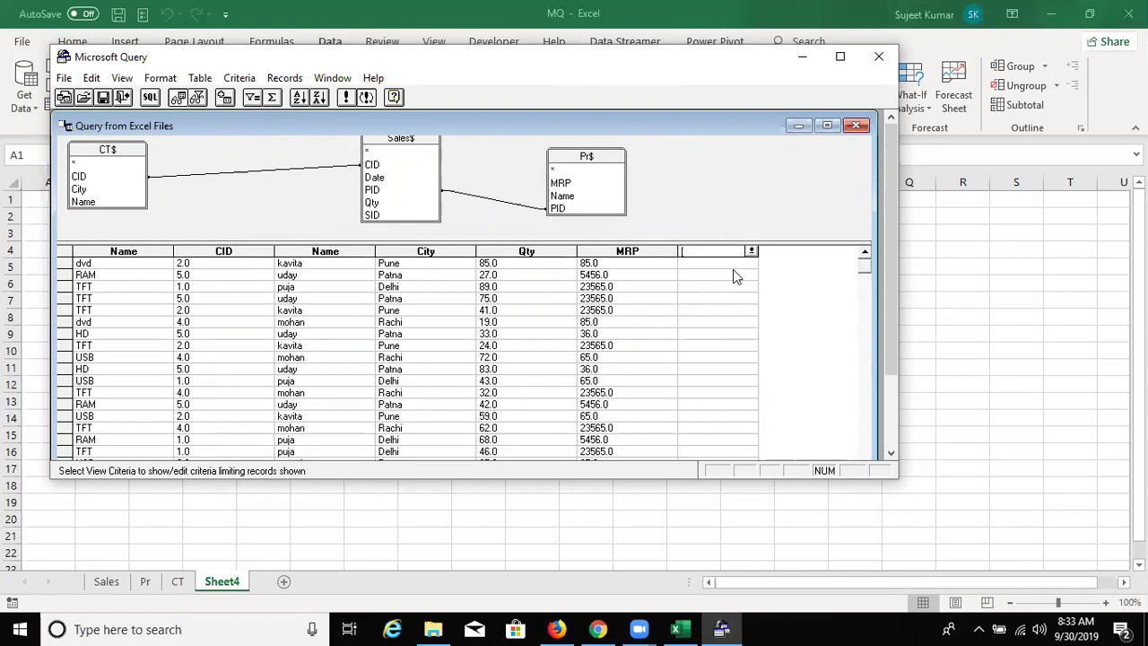
# - Try entering Sales$.Qty*pr$.mrp as a new column, then dismiss the syntax error
pyautogui.write('Amt')
pyautogui.write('$')
pyautogui.write('.Qty')
pyautogui.write('*')
pyautogui.write('mrp')
pyautogui.click(694, 194)
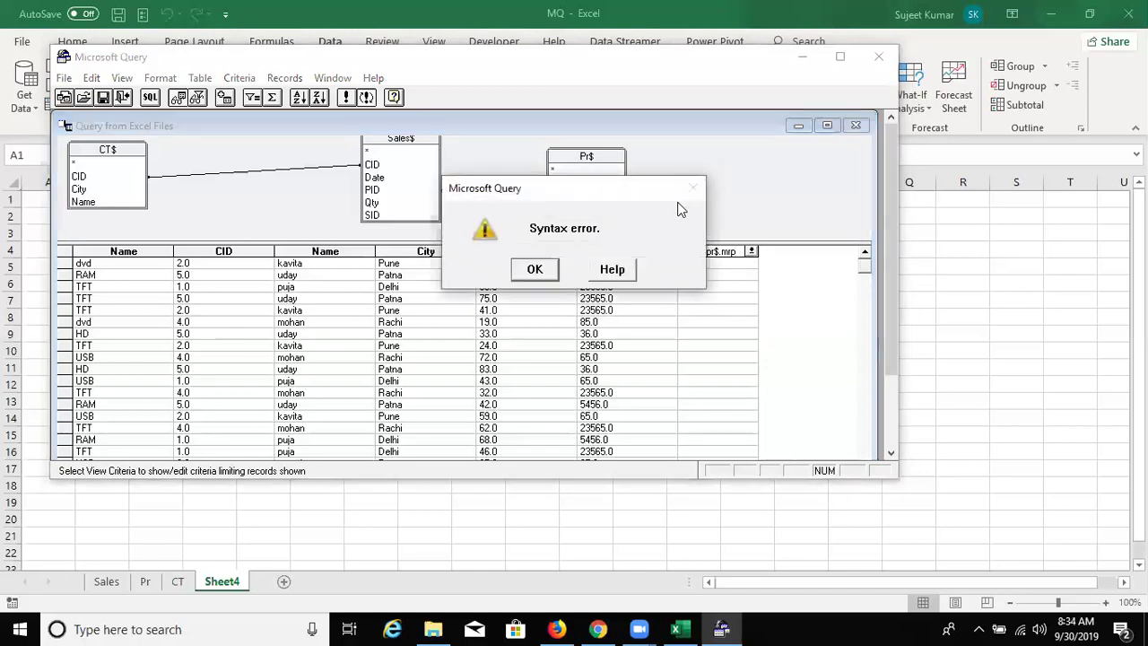
pyautogui.click(535, 270)
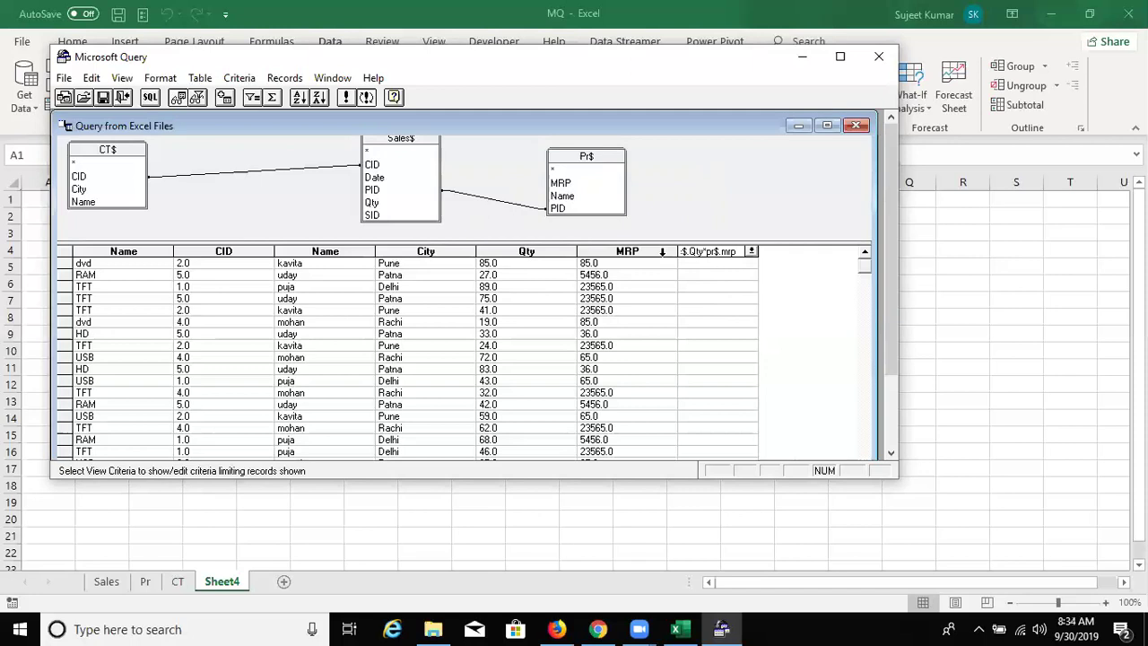
# - Clear the rejected expression and add Sales$.Qty as an extra column after MRP
pyautogui.press('BackSpace')
pyautogui.press('BackSpace')
pyautogui.press('BackSpace')
pyautogui.click(752, 252)
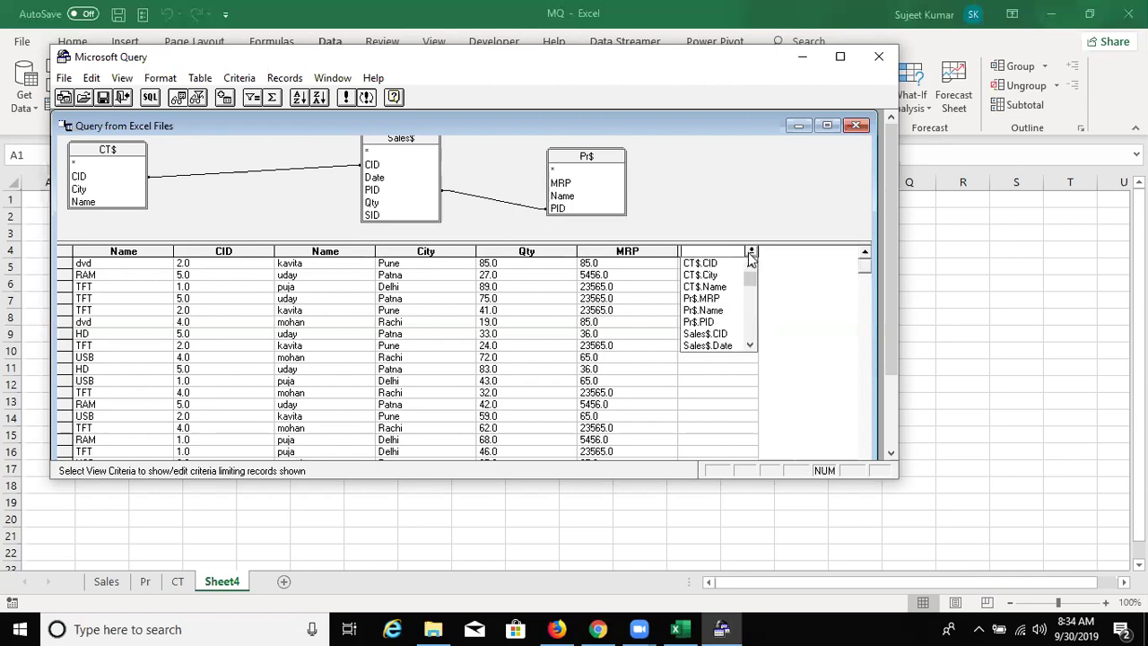
pyautogui.moveTo(750, 269)
pyautogui.mouseDown()
pyautogui.moveTo(756, 337)
pyautogui.moveTo(749, 267)
pyautogui.mouseUp()
pyautogui.click(751, 345)
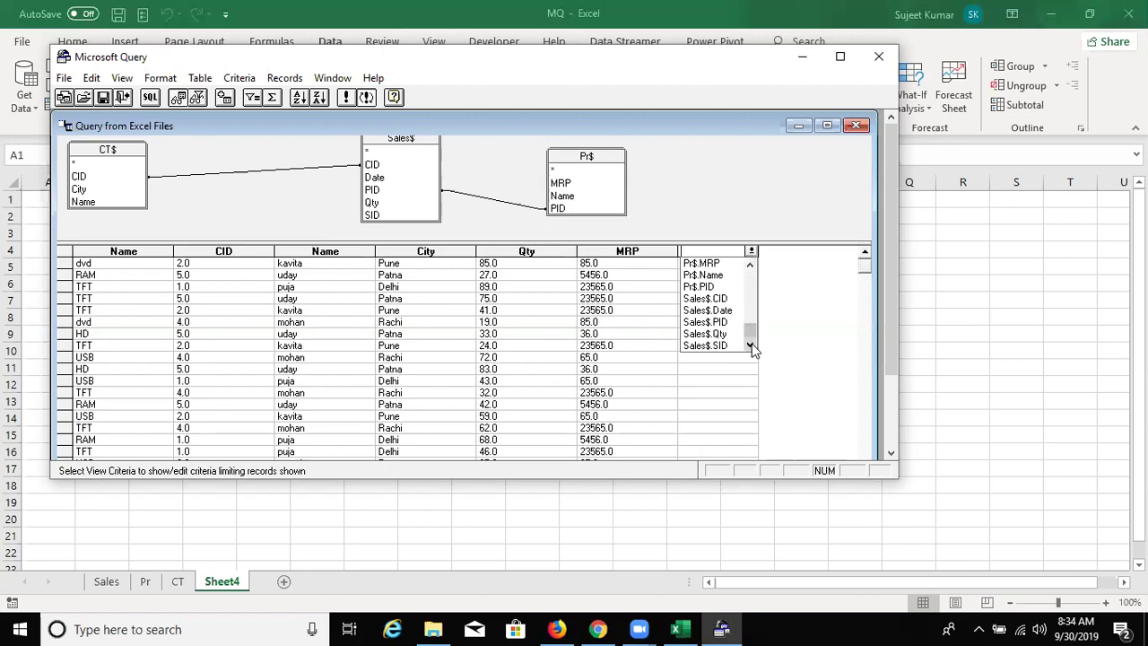
pyautogui.click(711, 333)
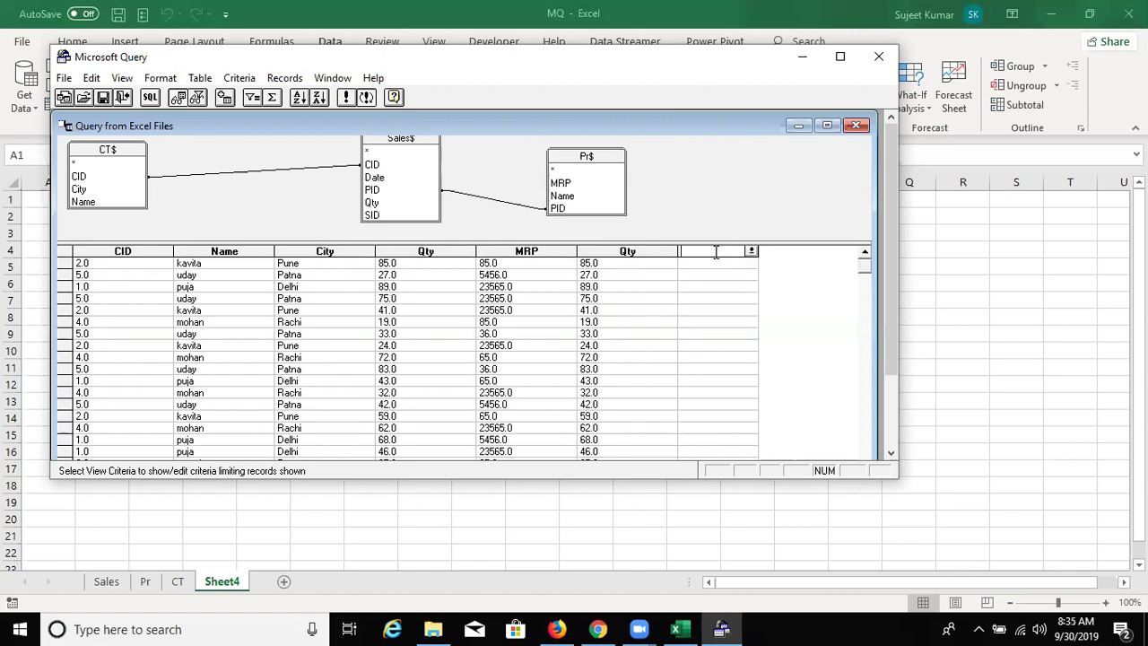
pyautogui.click(658, 252)
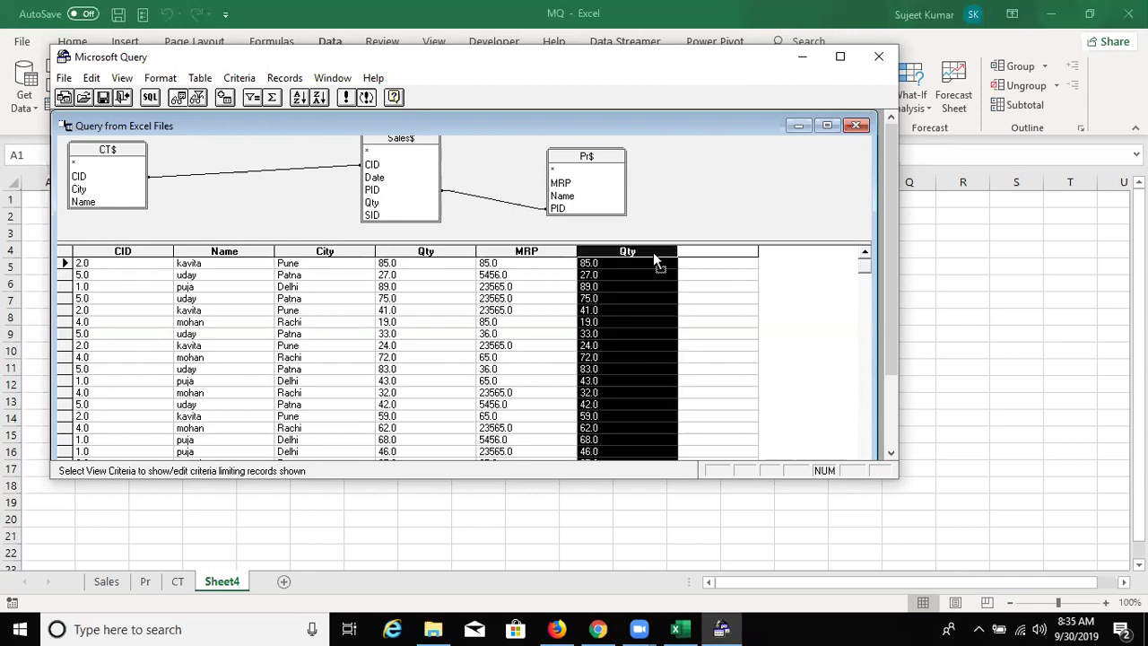
# - Rename the second Qty column's heading to Amt with no total
pyautogui.doubleClick(653, 252)
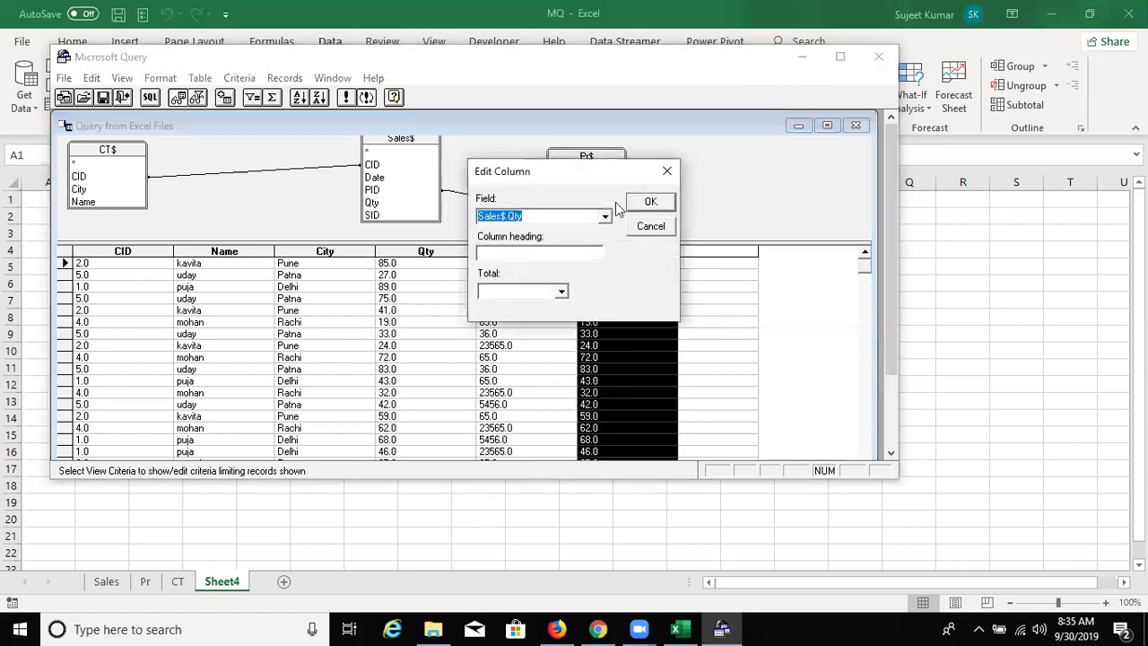
pyautogui.click(603, 219)
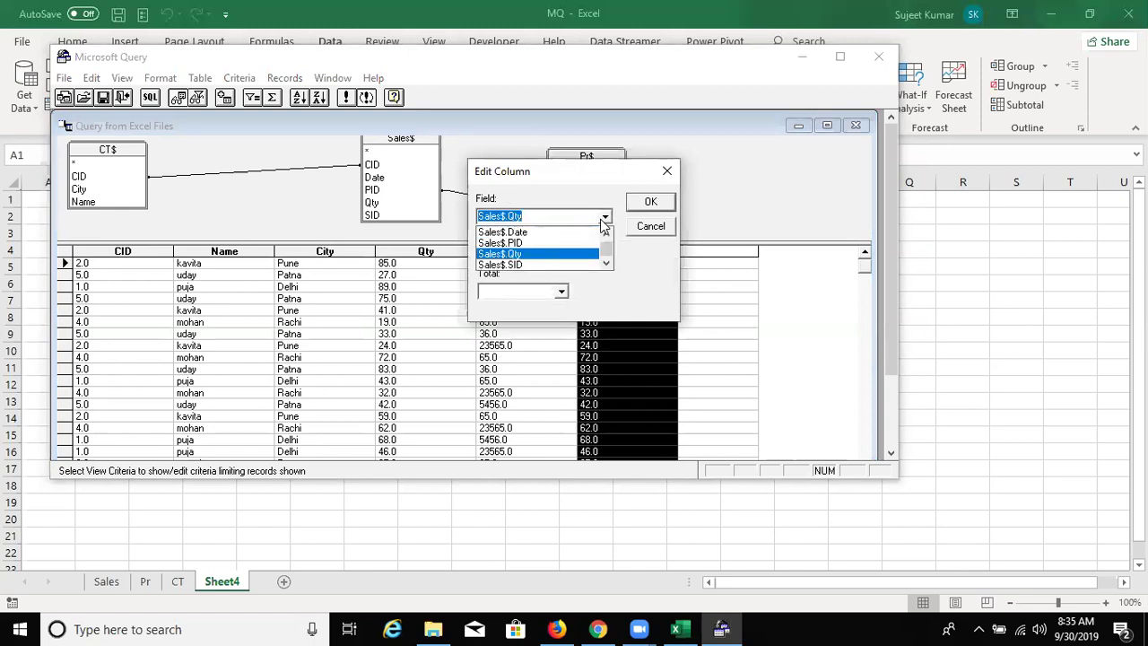
pyautogui.click(602, 219)
pyautogui.click(560, 250)
pyautogui.click(566, 213)
pyautogui.click(546, 253)
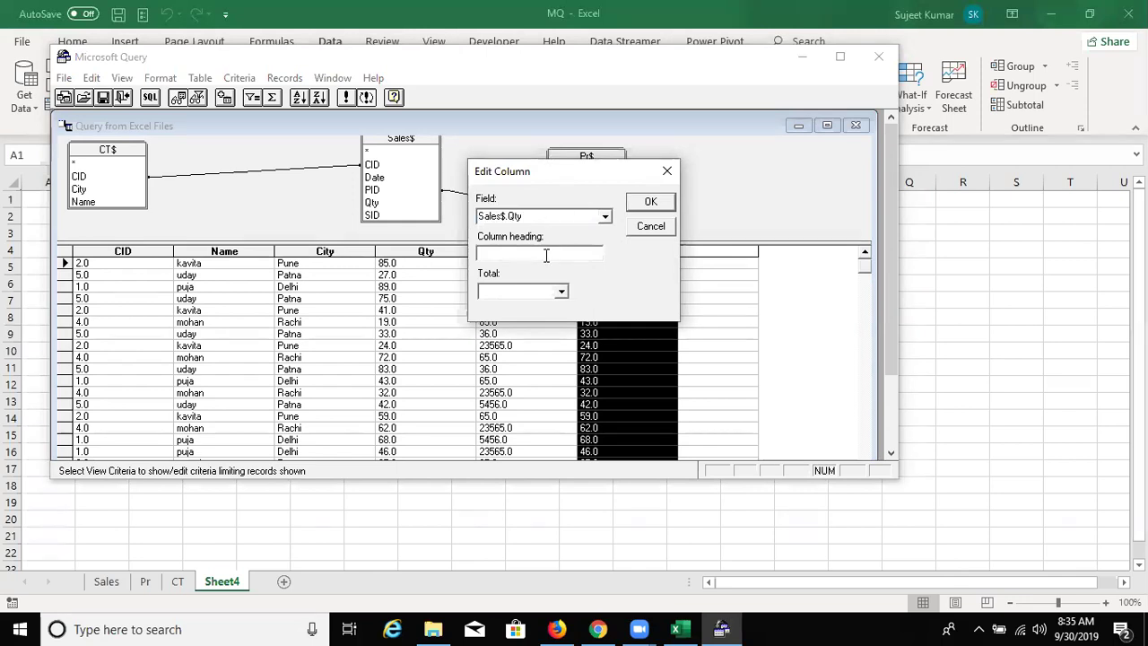
pyautogui.write('Amt')
pyautogui.click(526, 296)
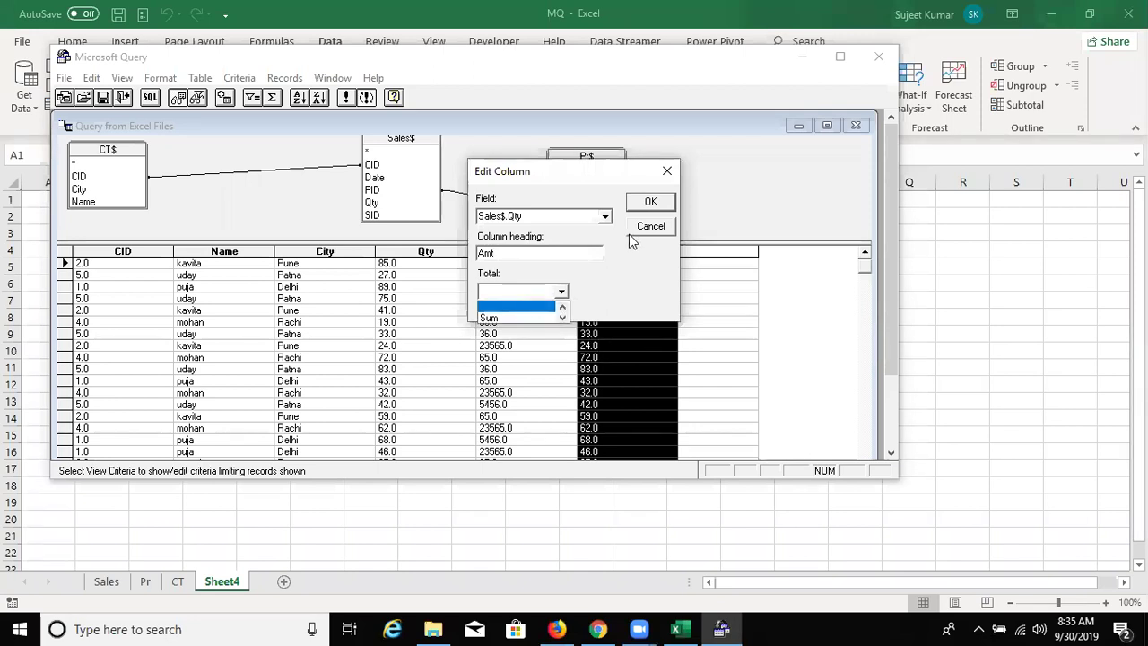
pyautogui.click(527, 306)
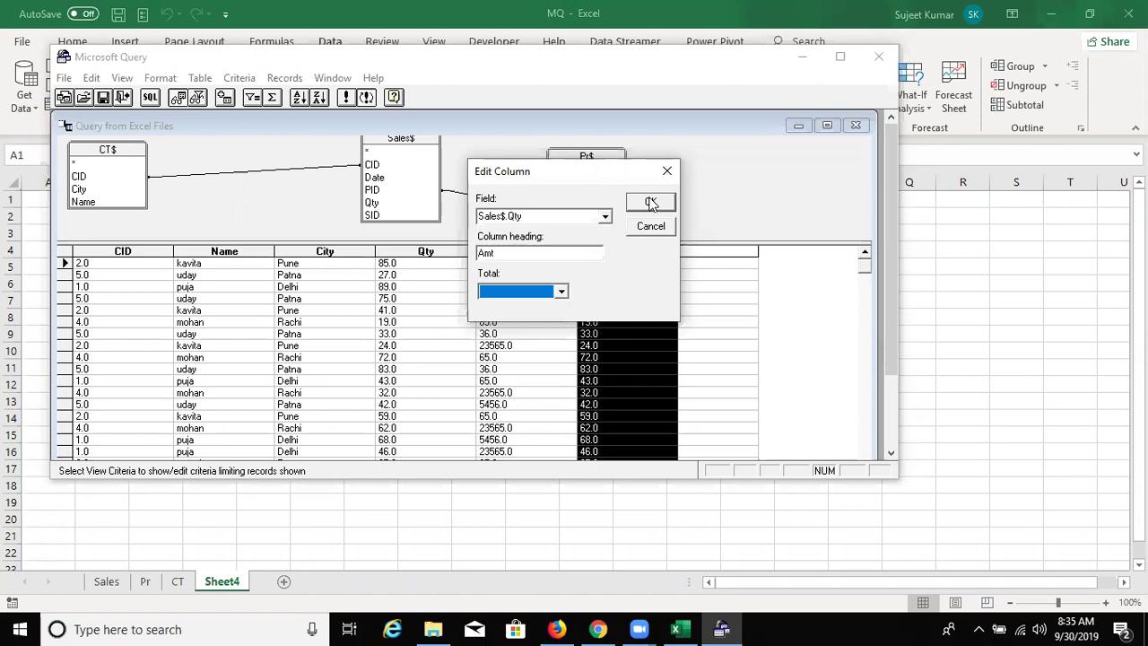
pyautogui.click(657, 226)
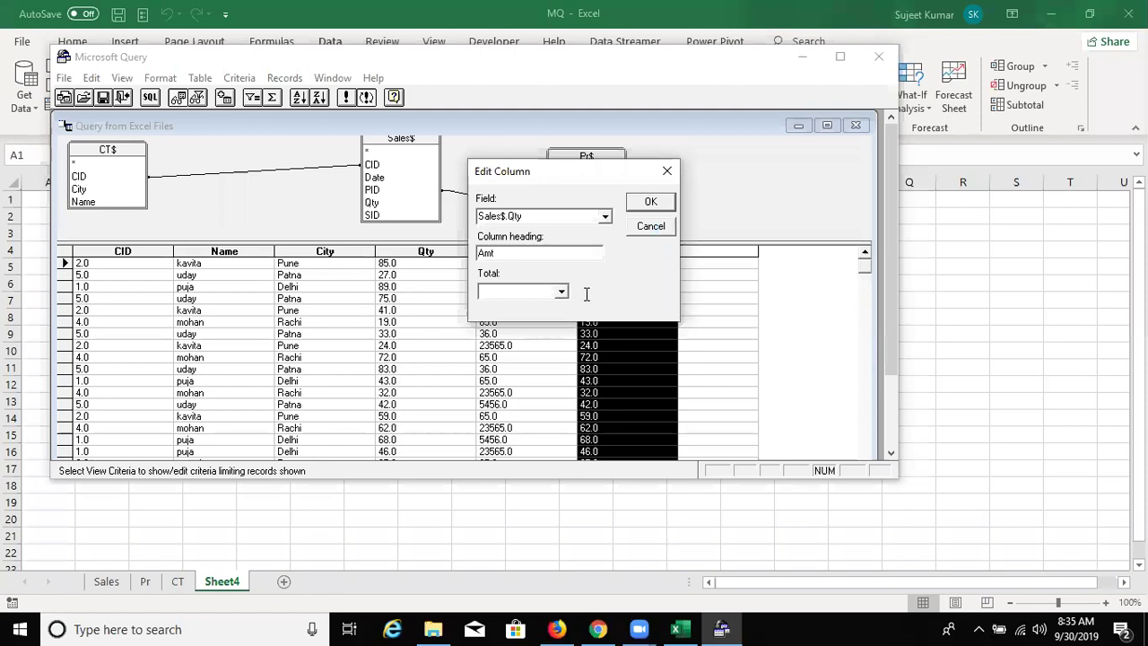
pyautogui.press('Return')
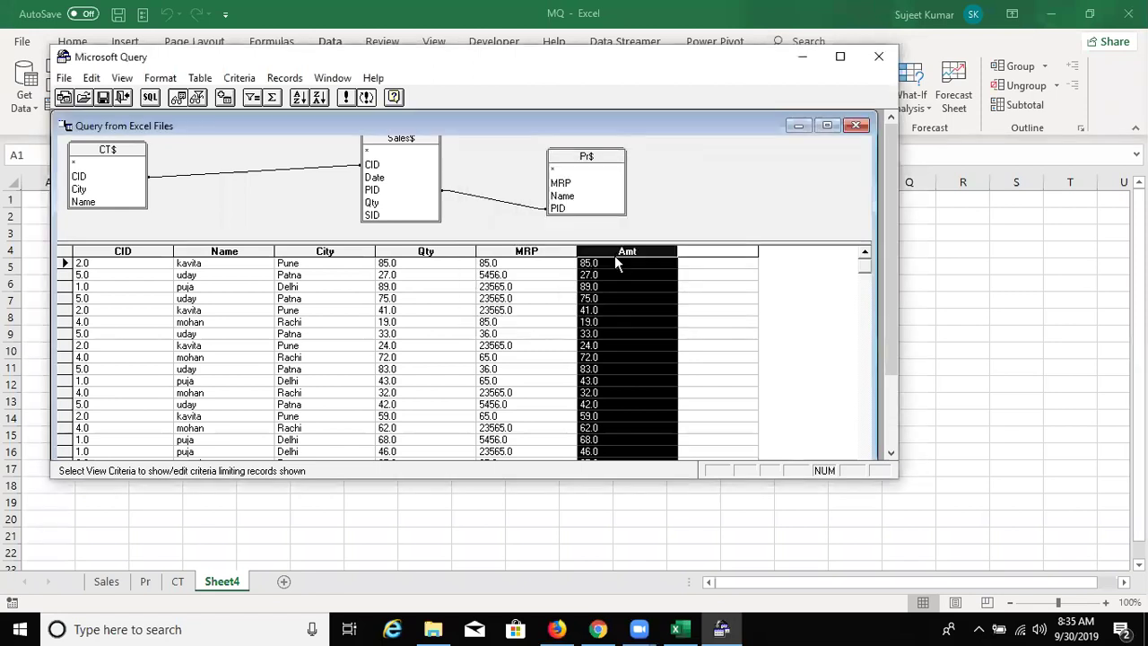
# - Change the Amt column's field to Sales$.Qty*pr$.Mrp
pyautogui.doubleClick(614, 250)
pyautogui.press('End')
pyautogui.write('*')
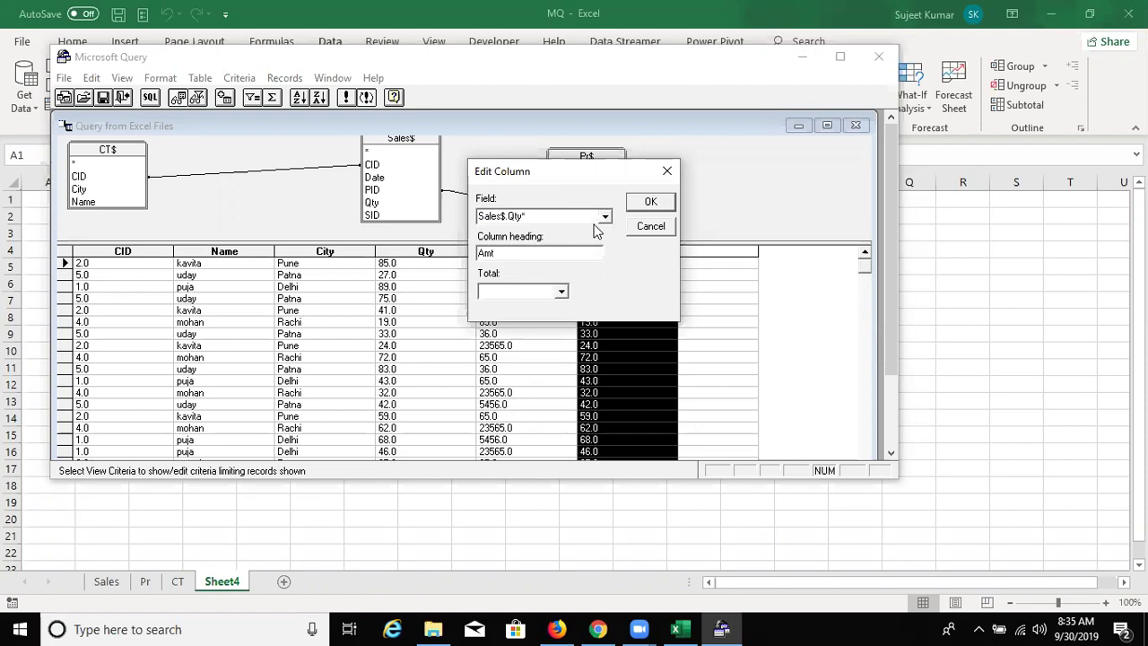
pyautogui.write('Sa')
pyautogui.press('BackSpace')
pyautogui.press('BackSpace')
pyautogui.write('pr')
pyautogui.click(792, 223)
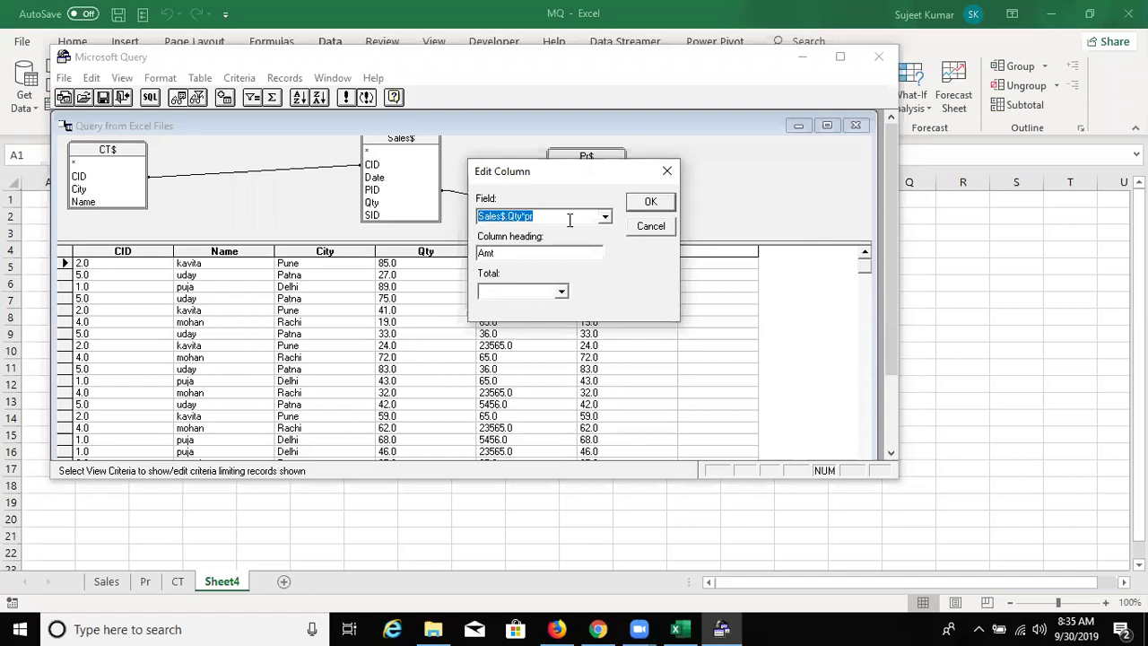
pyautogui.press('End')
pyautogui.write('$')
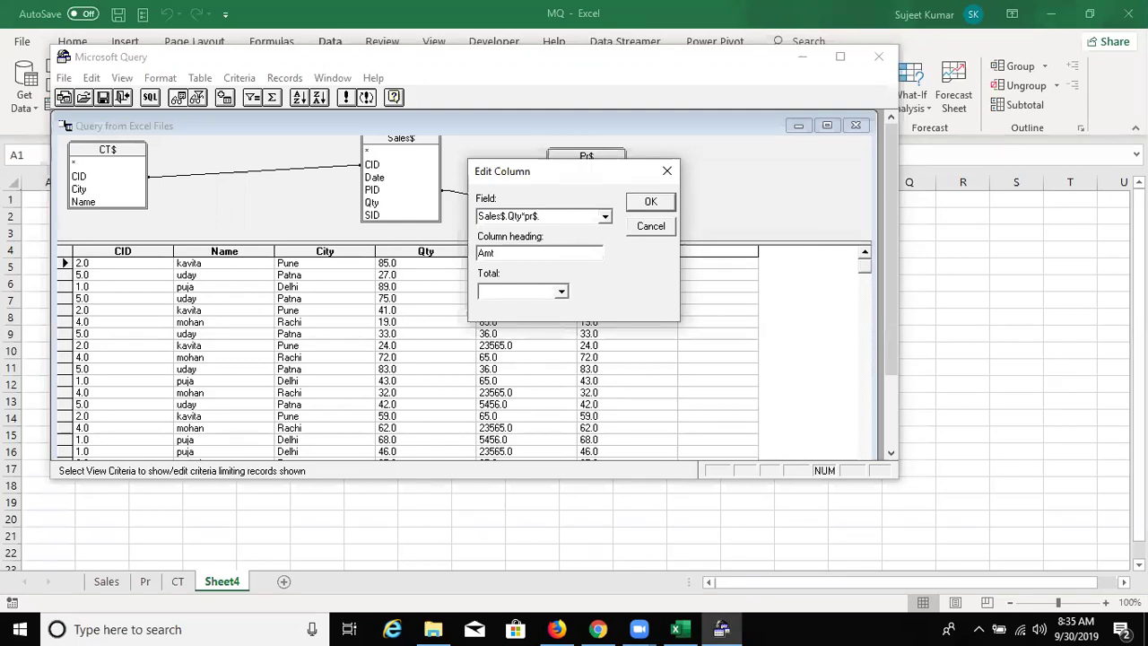
pyautogui.write('Mrp')
pyautogui.click(650, 205)
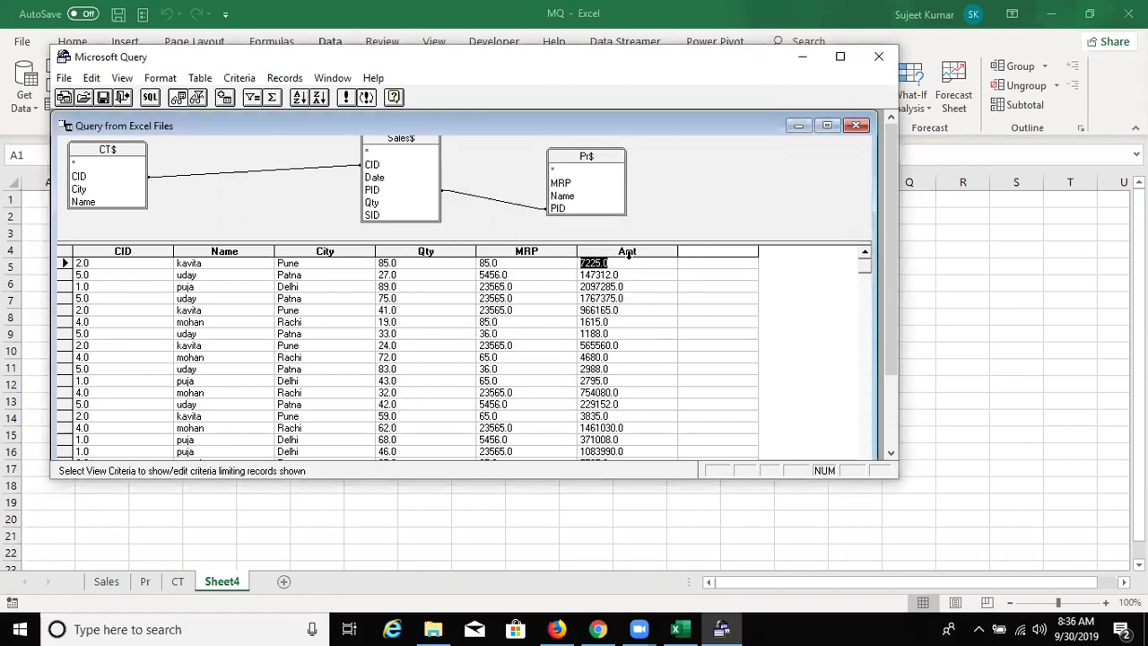
# - Select the Amt column and add another Qty field as a new column
pyautogui.press('Down')
pyautogui.press('Down')
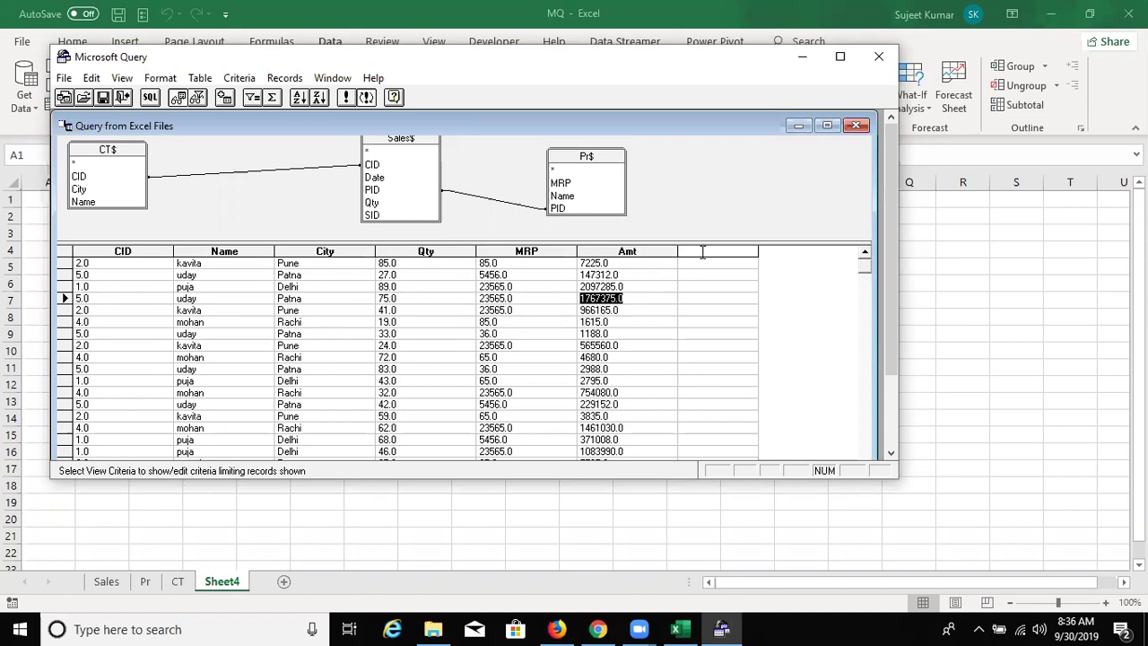
pyautogui.hotkey('ctrl', 'space')
pyautogui.click(750, 254)
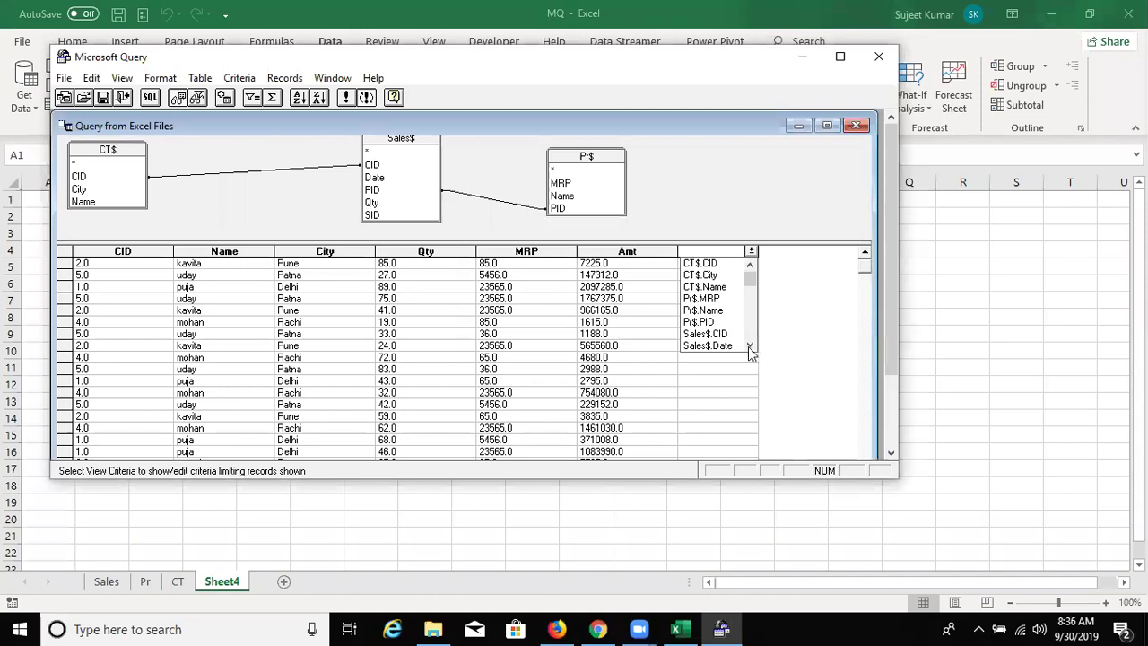
pyautogui.click(750, 347)
pyautogui.scroll(-1, 701, 321)
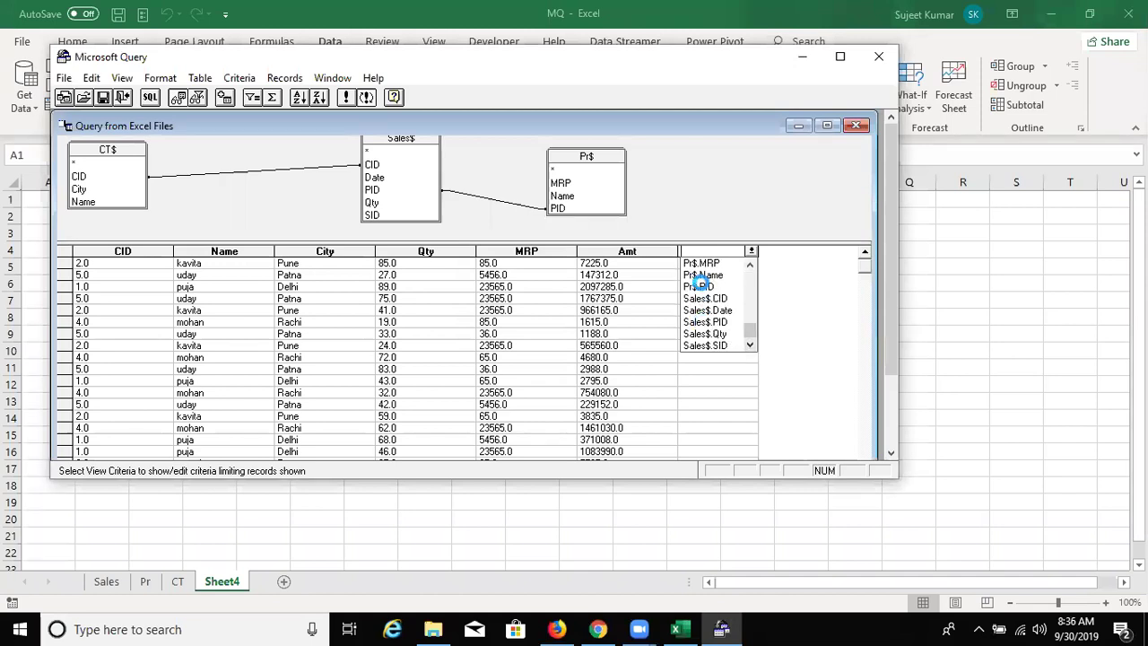
pyautogui.click(701, 285)
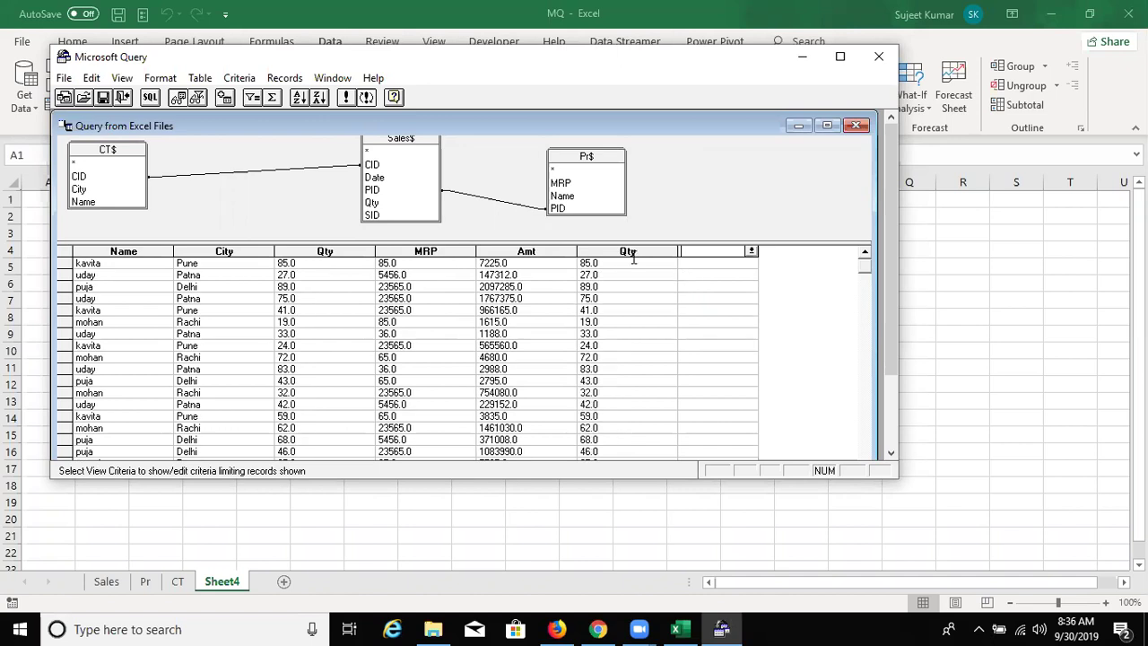
# - Cancel the column edit and delete the duplicate Qty column from the grid
pyautogui.doubleClick(627, 251)
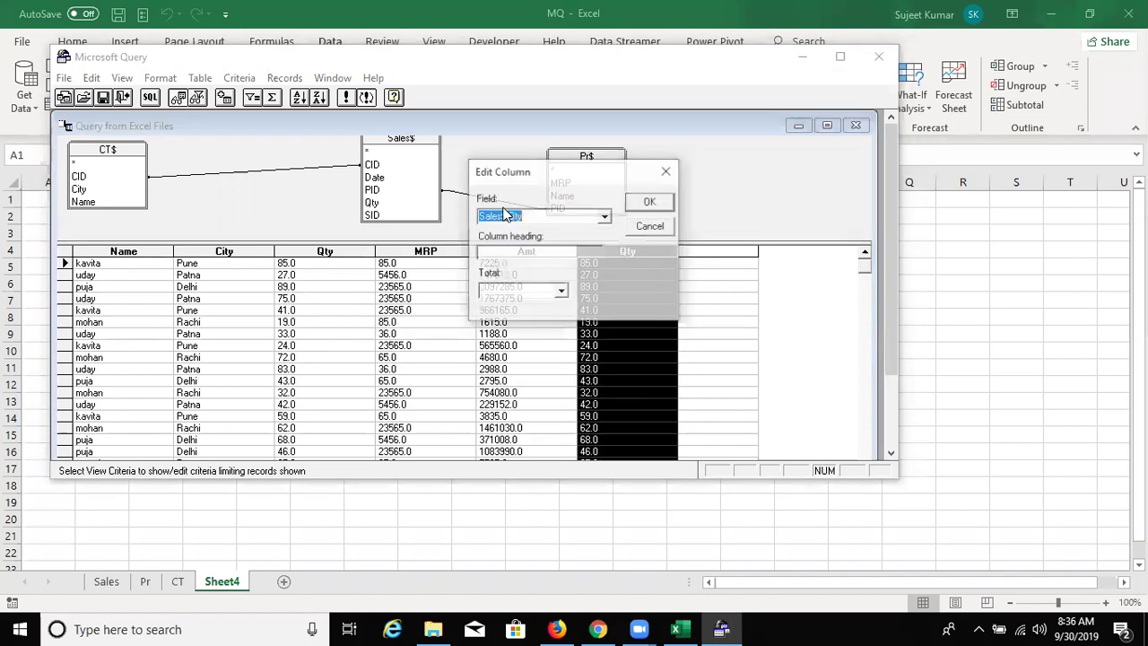
pyautogui.click(519, 255)
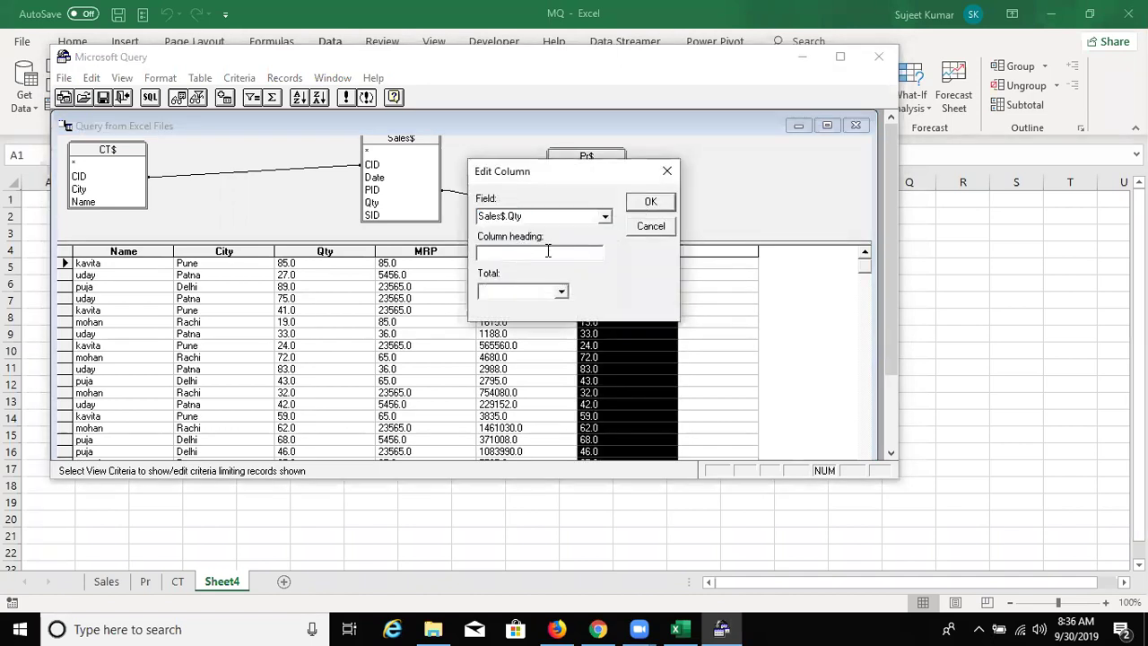
pyautogui.click(531, 216)
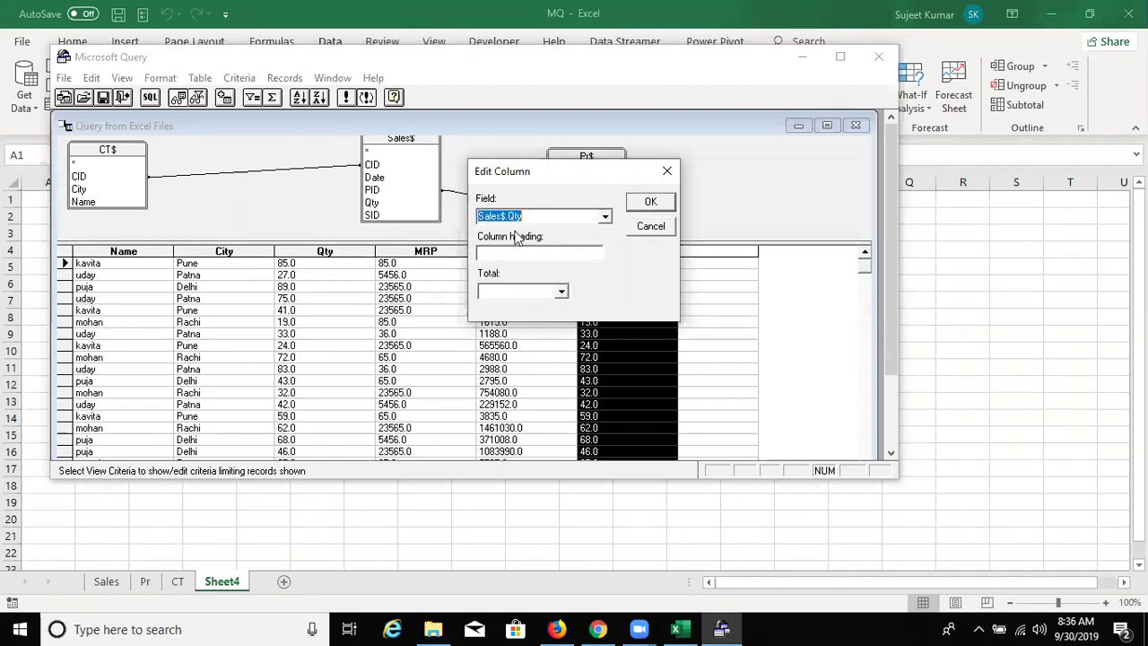
pyautogui.click(652, 226)
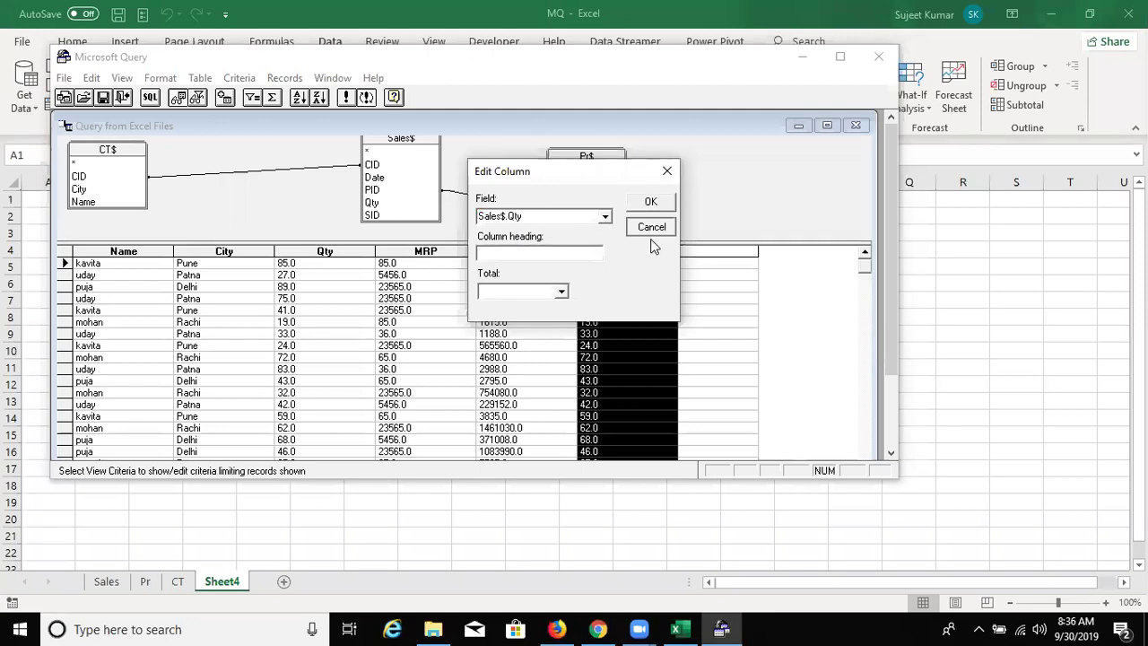
pyautogui.press('Delete')
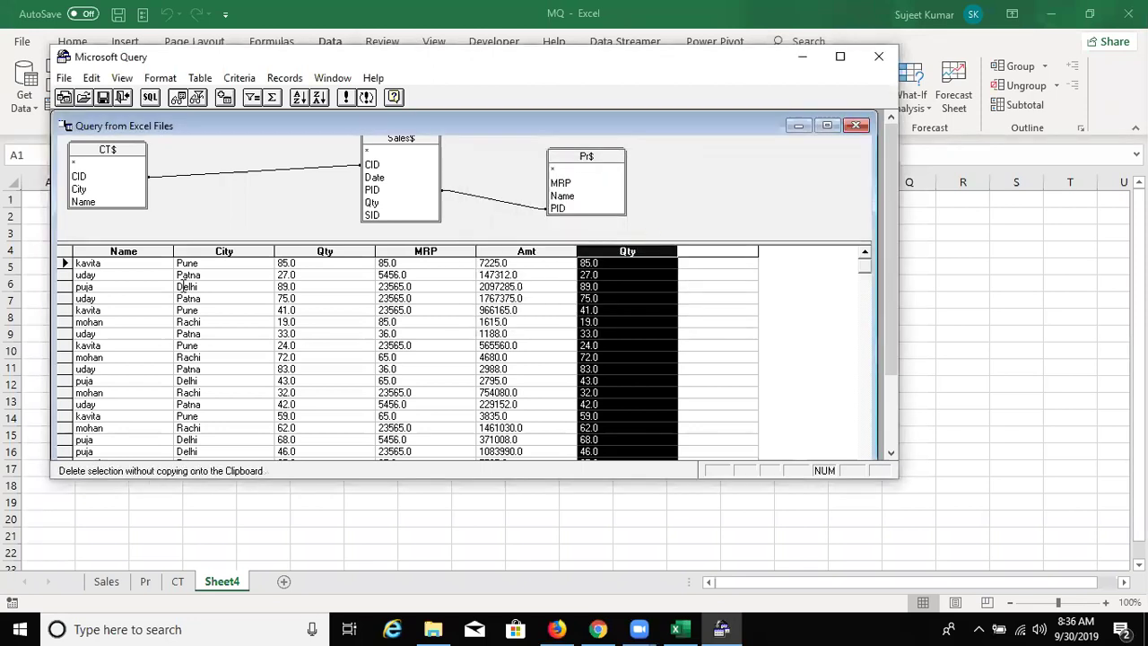
pyautogui.click(232, 320)
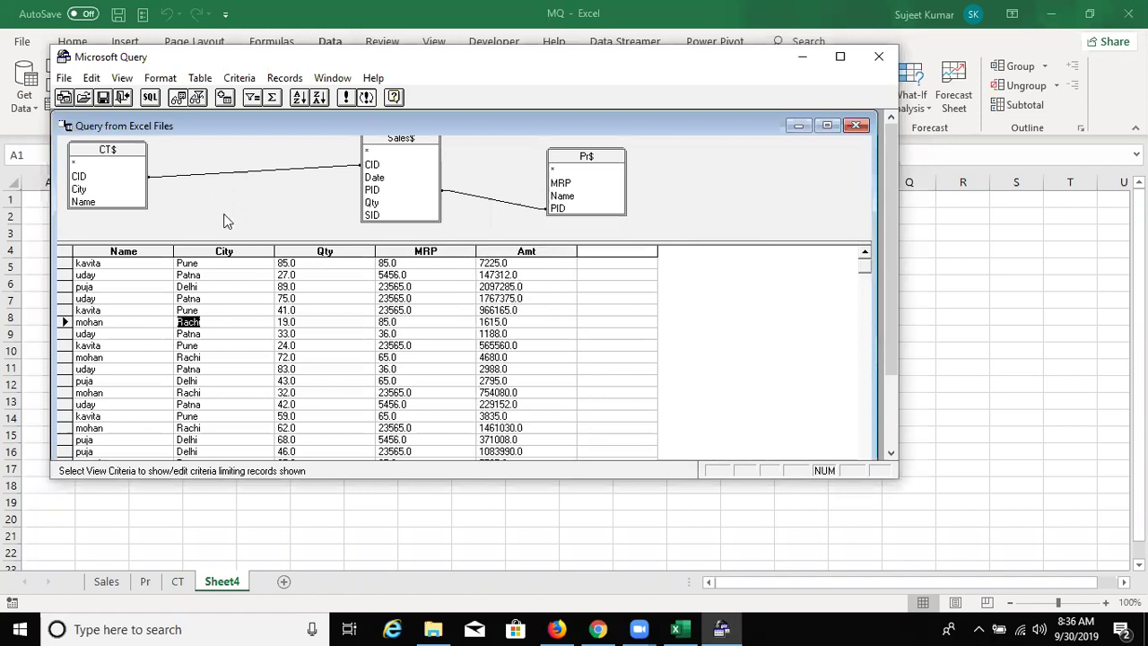
# - In the SQL statement, insert a line break after the Qty times MRP Amt expression
pyautogui.click(150, 96)
pyautogui.moveTo(534, 307)
pyautogui.mouseDown()
pyautogui.moveTo(406, 251)
pyautogui.moveTo(504, 288)
pyautogui.mouseUp()
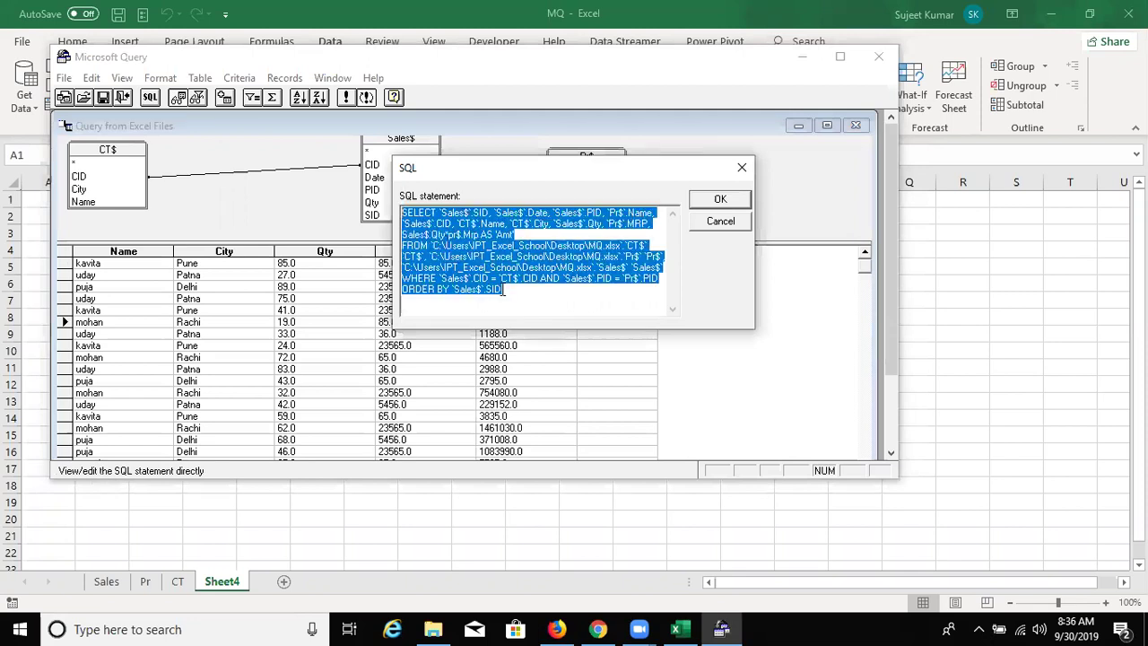
pyautogui.click(503, 289)
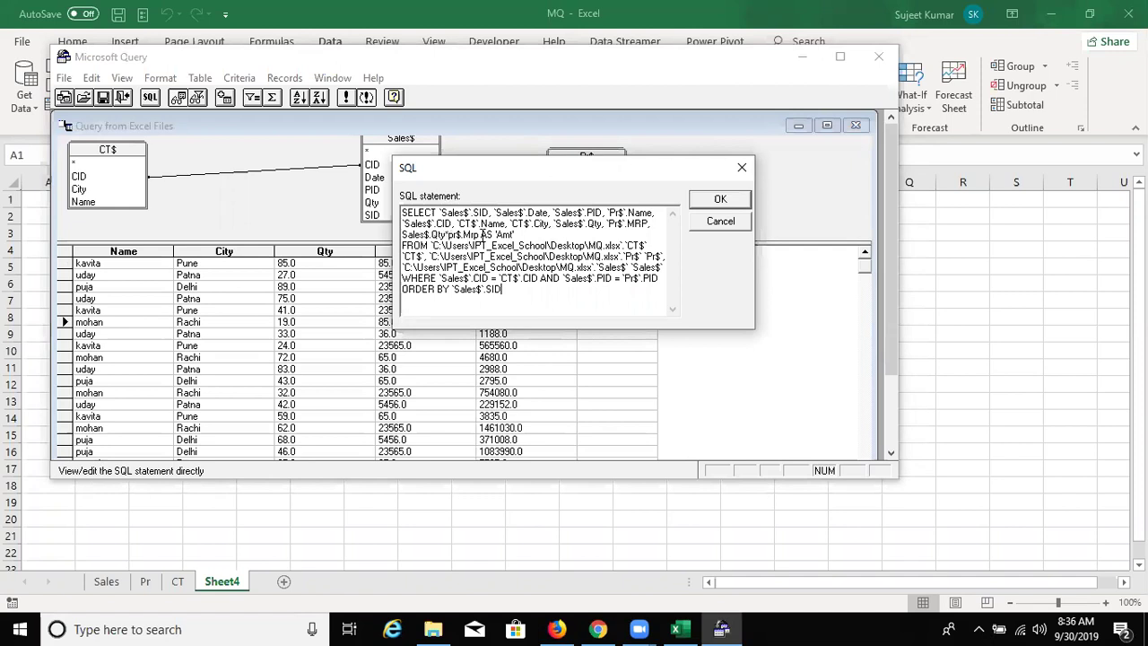
pyautogui.moveTo(516, 235); pyautogui.dragTo(400, 235)
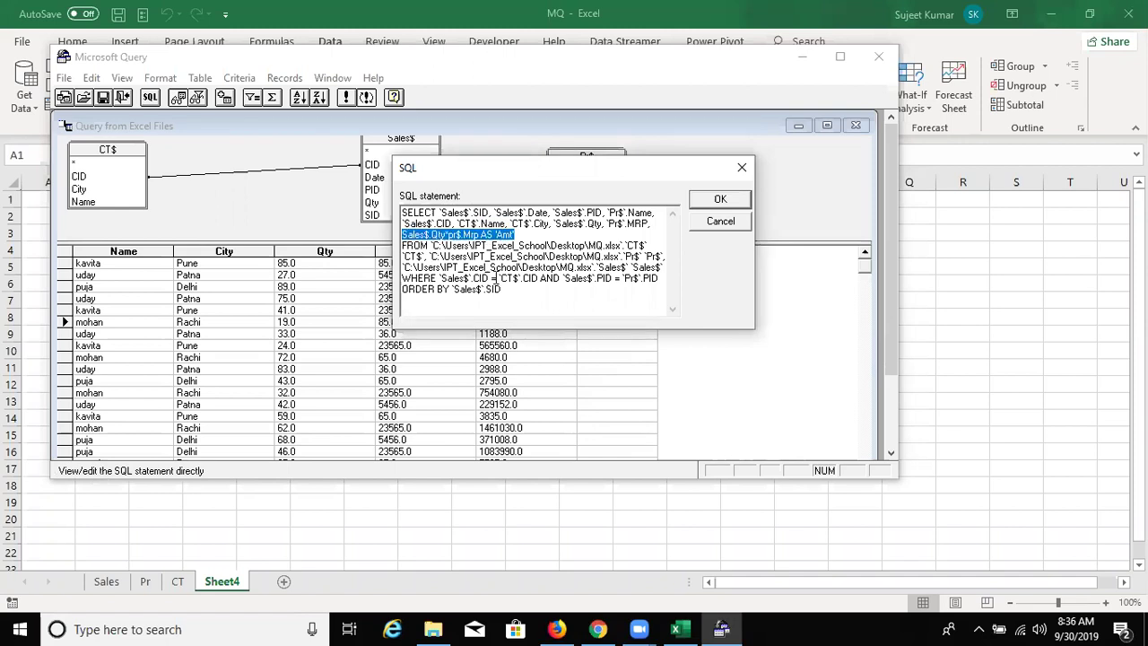
pyautogui.click(518, 244)
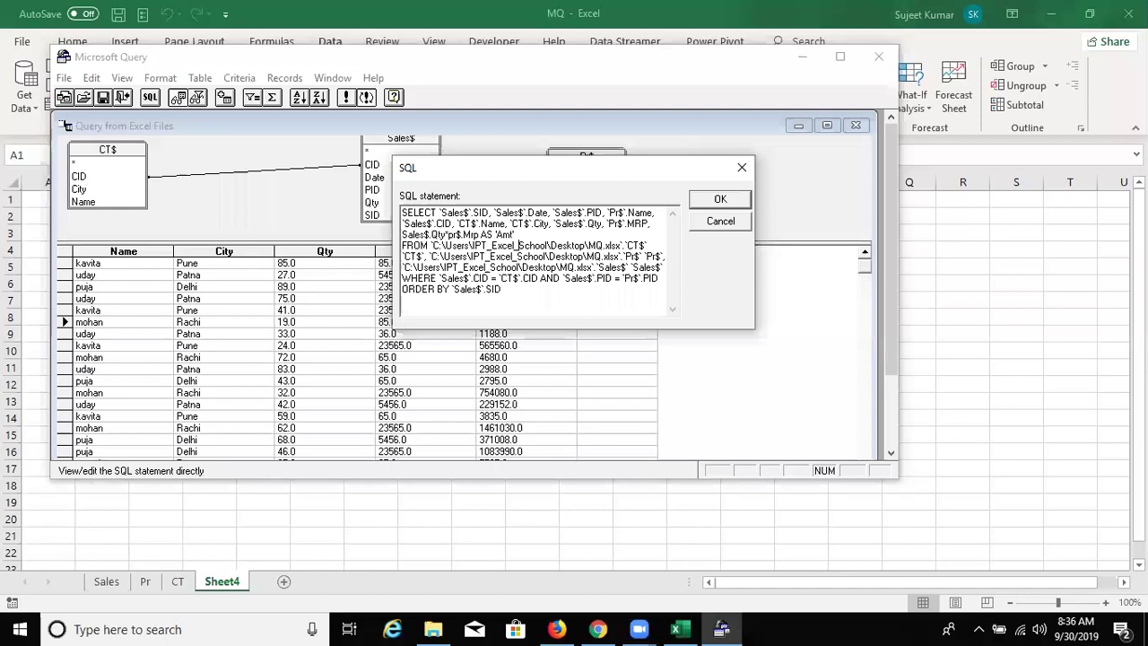
pyautogui.click(511, 234)
pyautogui.press('Return')
pyautogui.moveTo(515, 234); pyautogui.dragTo(400, 233)
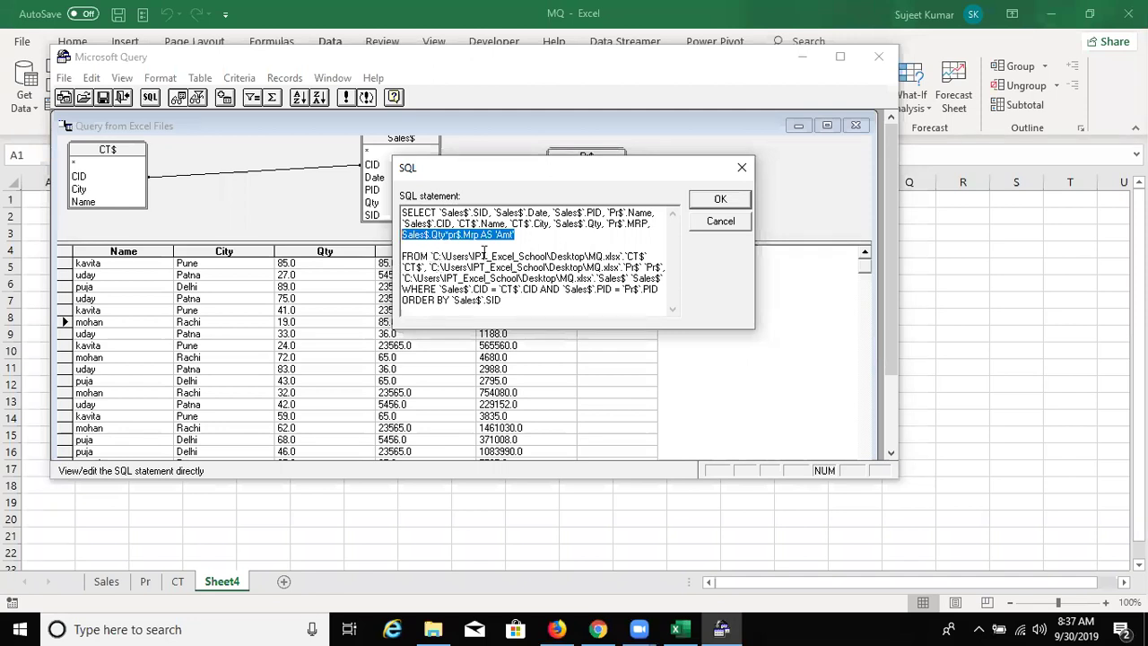
# - Review the FROM, CID join and WHERE/ORDER BY clauses, then apply the SQL and accept the warning
pyautogui.moveTo(432, 257); pyautogui.dragTo(473, 256)
pyautogui.keyDown('shift'); pyautogui.click(642, 258); pyautogui.keyUp('shift')
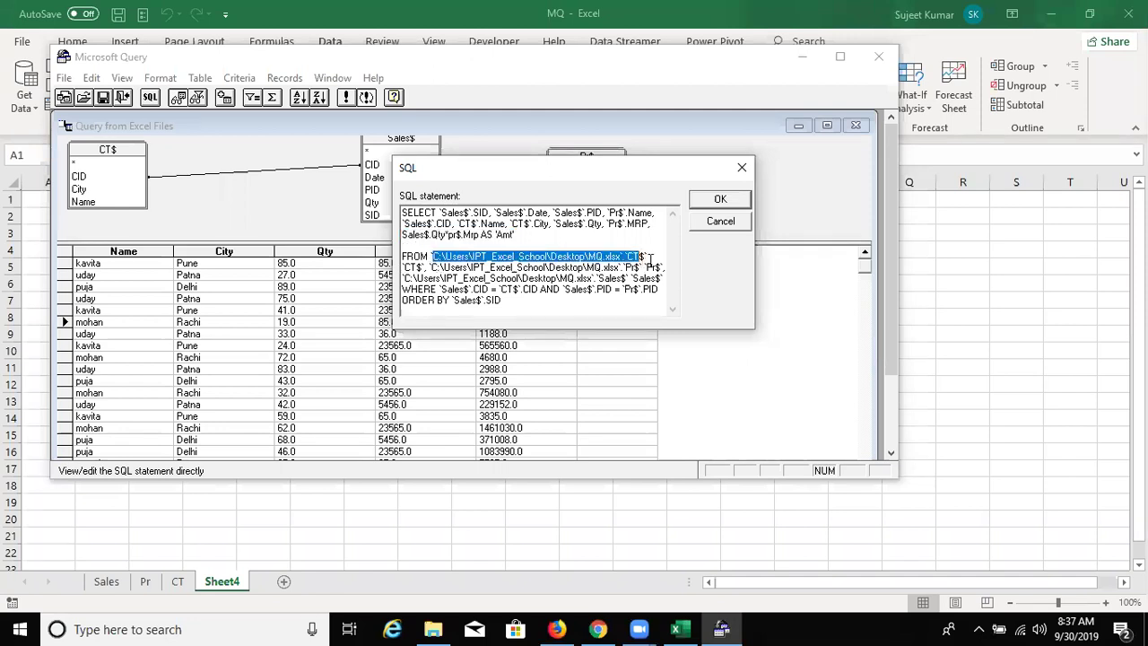
pyautogui.keyDown('shift'); pyautogui.click(664, 267); pyautogui.keyUp('shift')
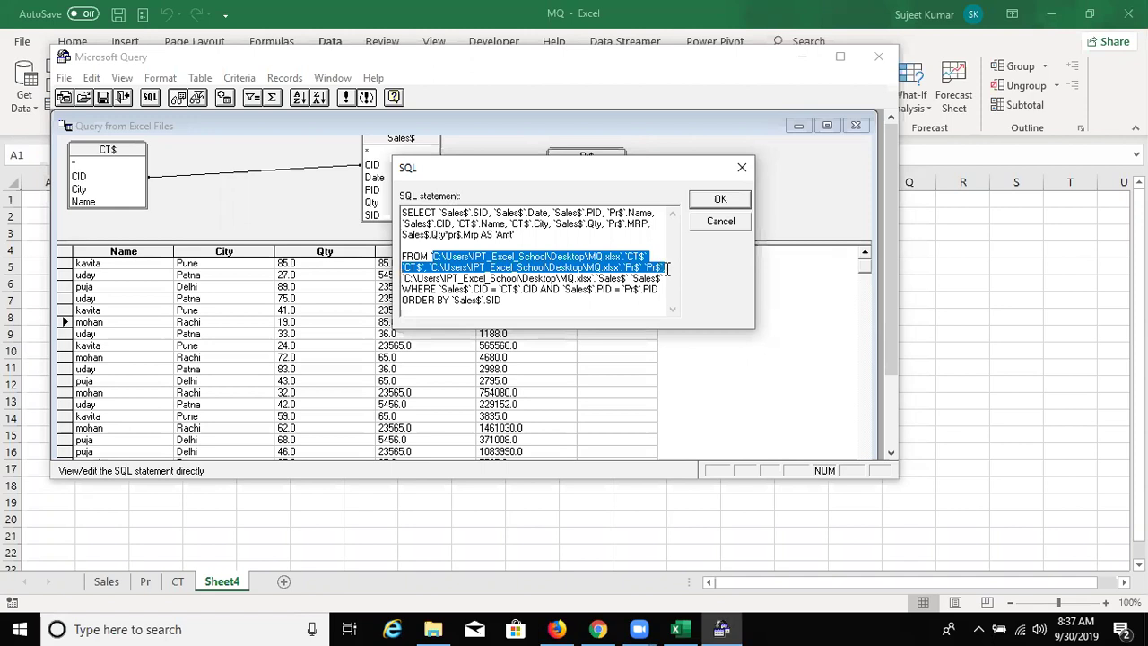
pyautogui.keyDown('shift'); pyautogui.click(661, 279); pyautogui.keyUp('shift')
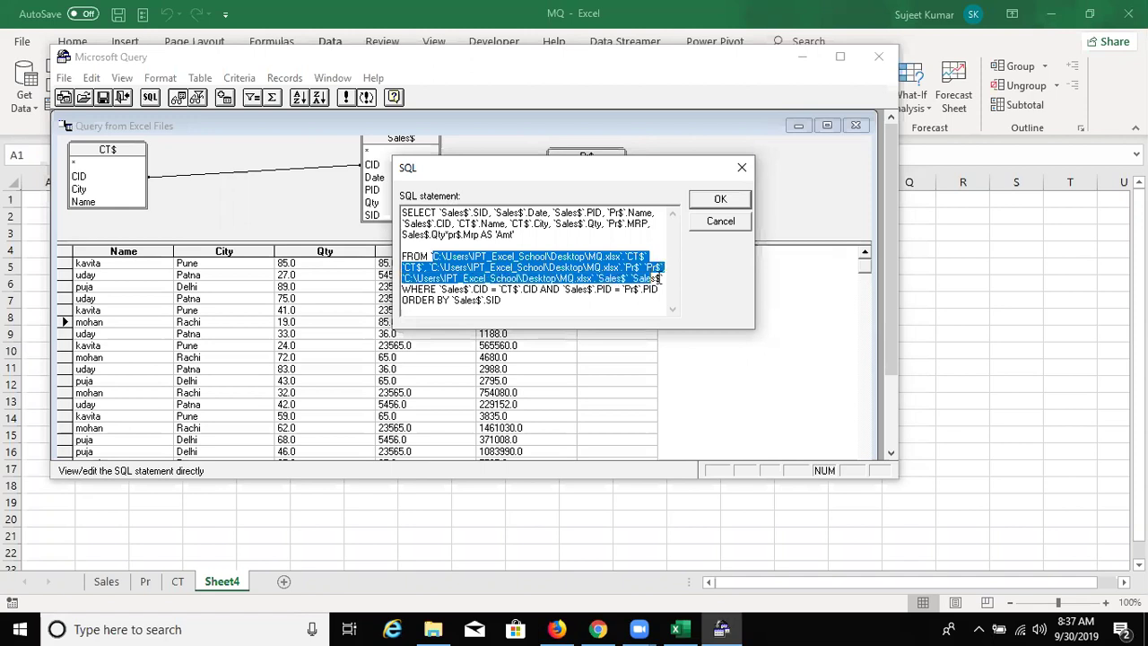
pyautogui.keyDown('shift'); pyautogui.click(664, 267); pyautogui.keyUp('shift')
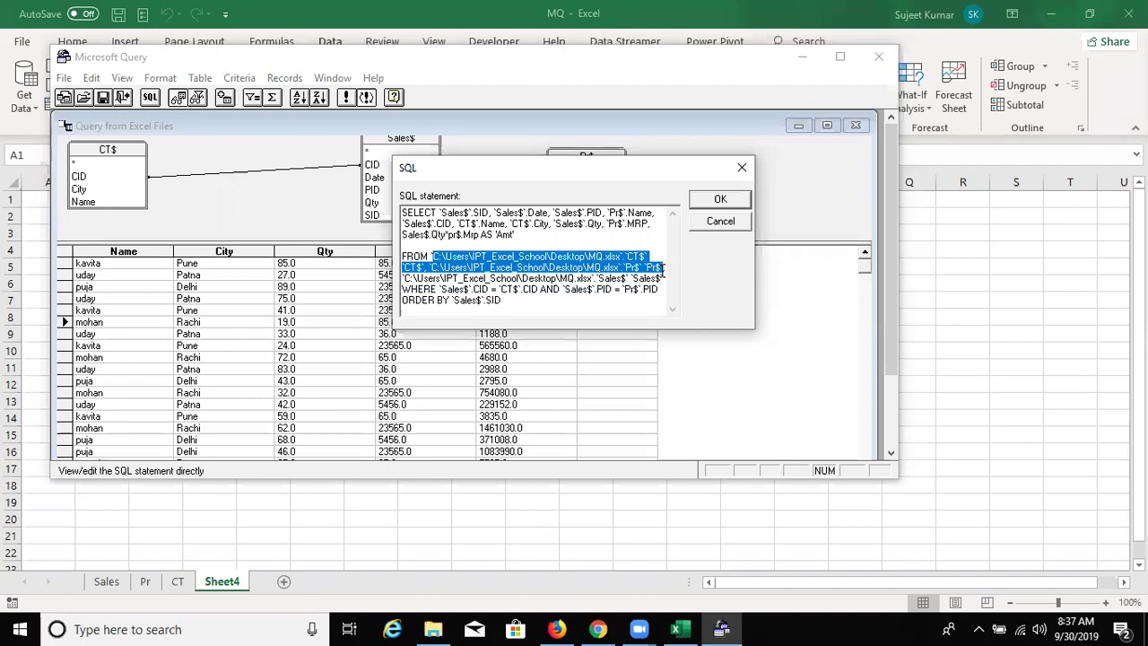
pyautogui.keyDown('shift'); pyautogui.click(661, 278); pyautogui.keyUp('shift')
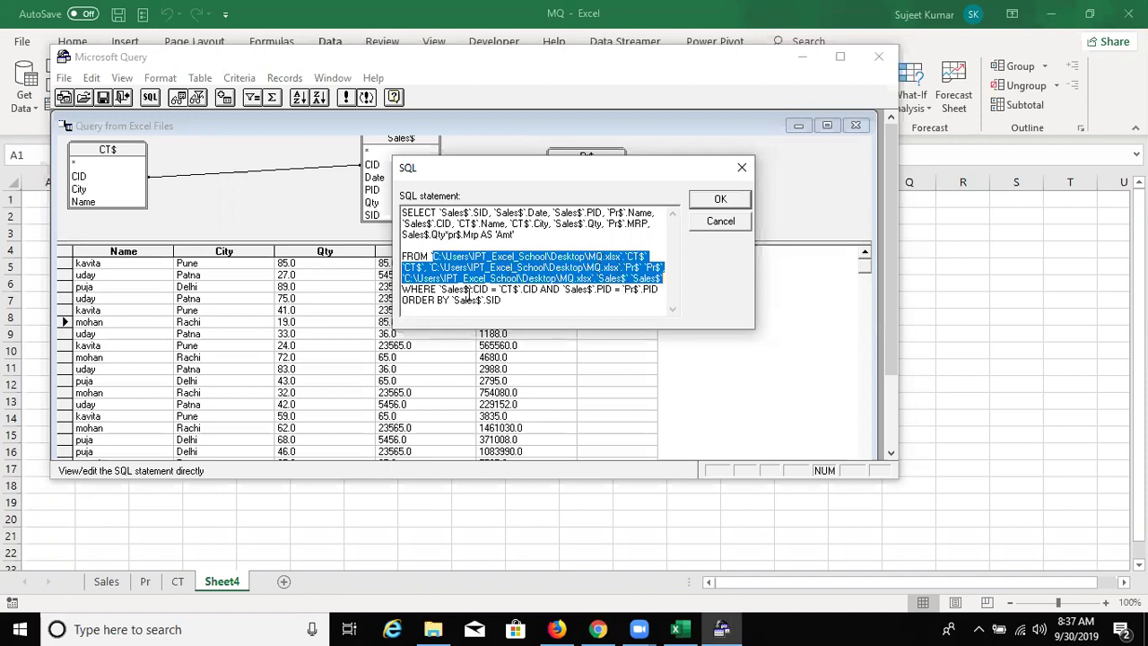
pyautogui.moveTo(469, 289); pyautogui.dragTo(664, 289)
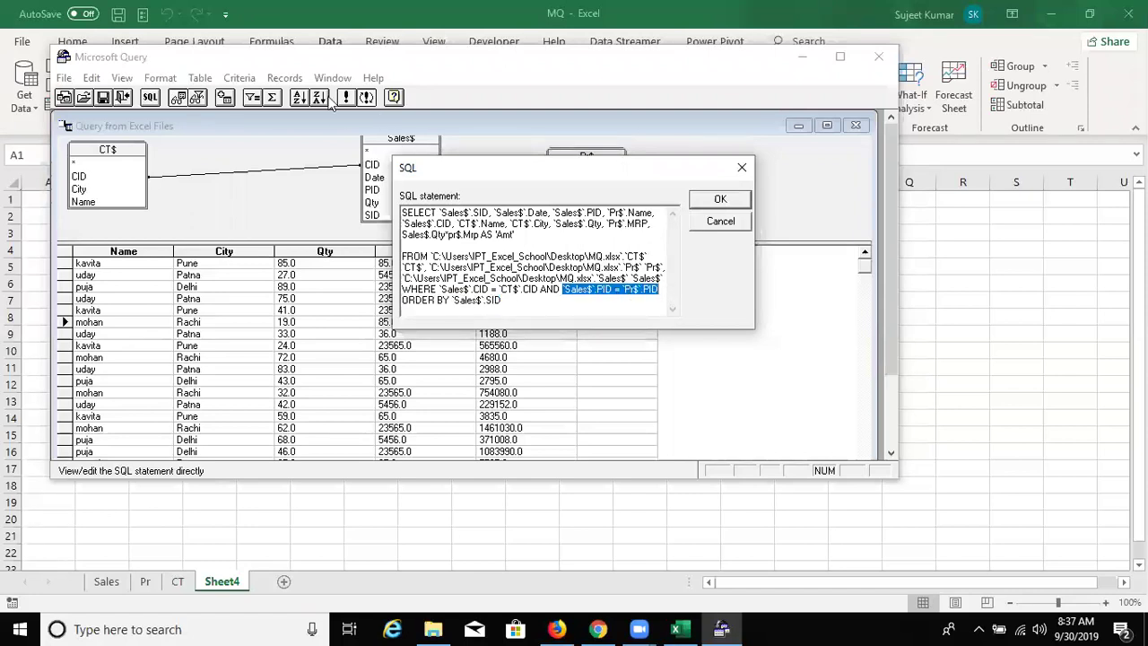
pyautogui.moveTo(501, 300)
pyautogui.mouseDown()
pyautogui.moveTo(417, 289)
pyautogui.moveTo(401, 257)
pyautogui.mouseUp()
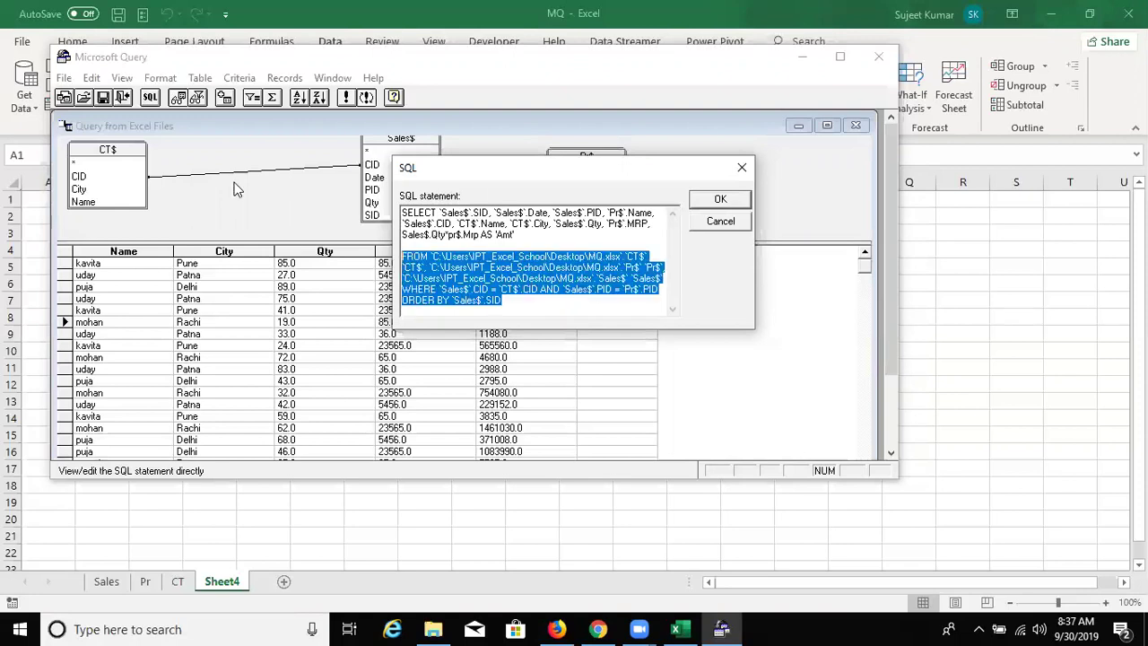
pyautogui.click(746, 201)
pyautogui.click(485, 274)
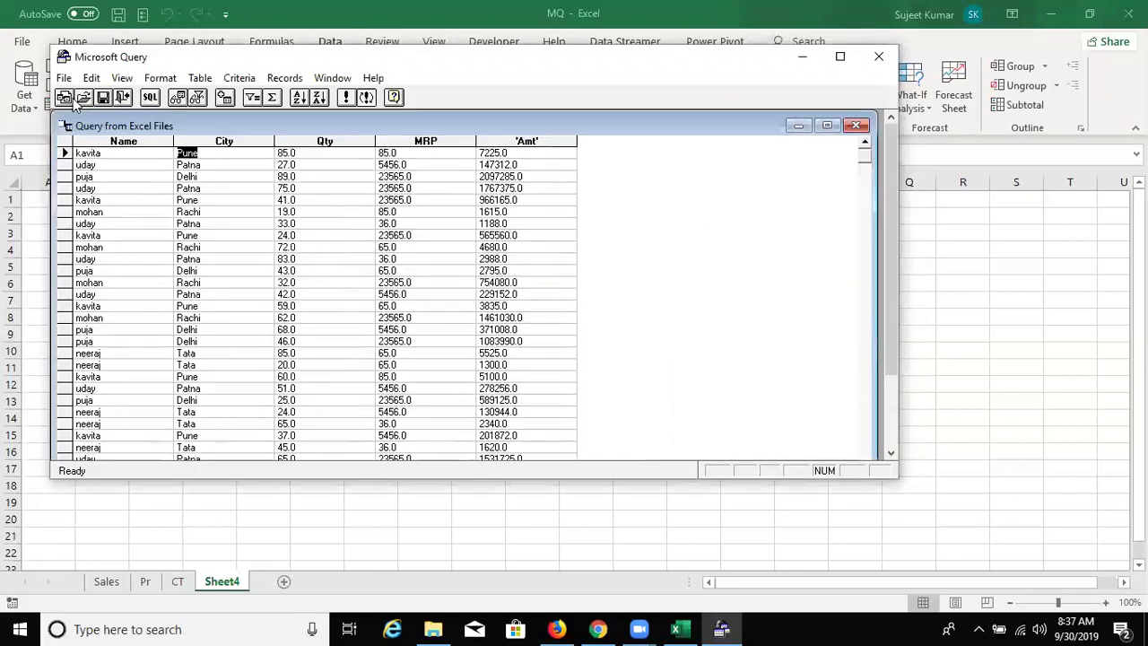
# - Return the query results to Microsoft Excel via File > Return Data
pyautogui.click(144, 164)
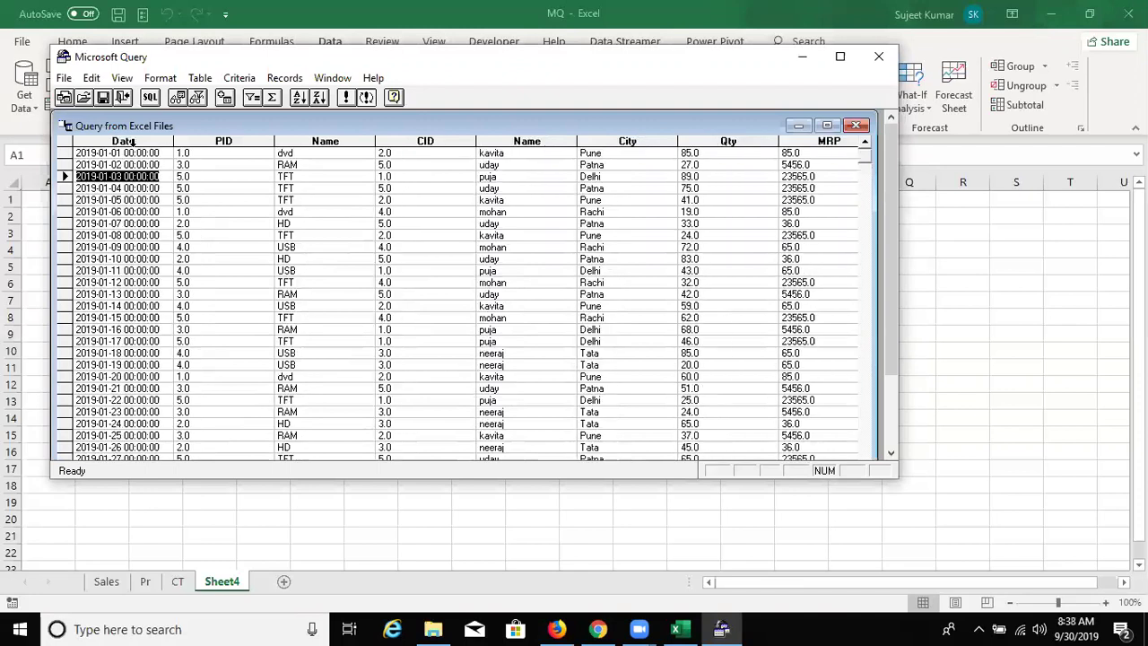
pyautogui.click(63, 78)
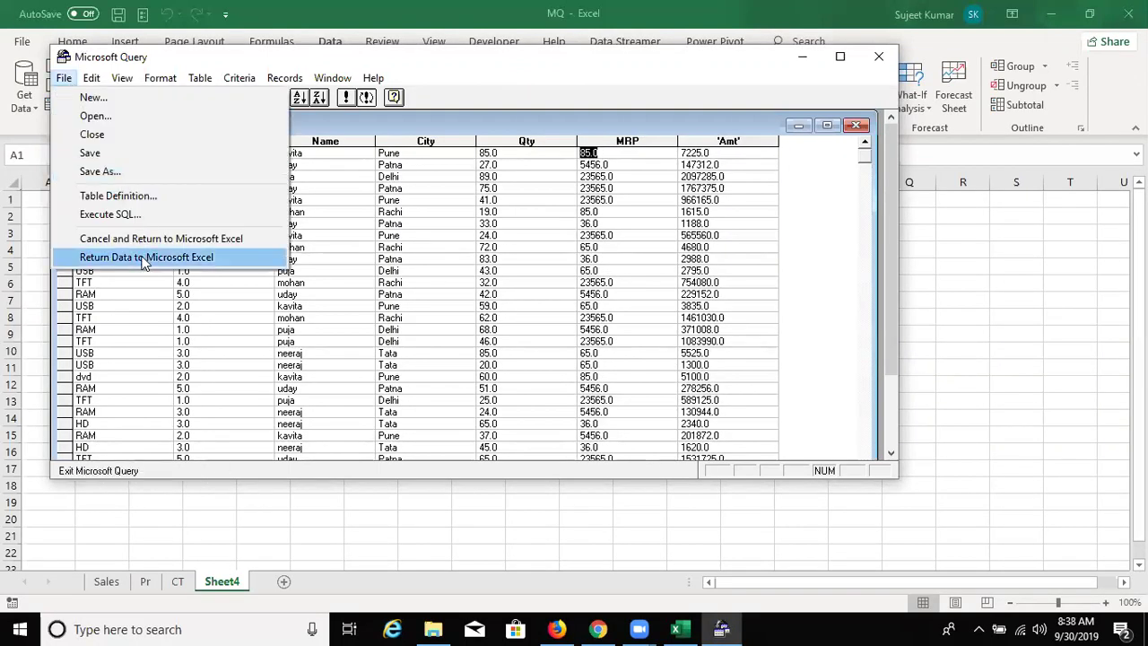
pyautogui.click(141, 256)
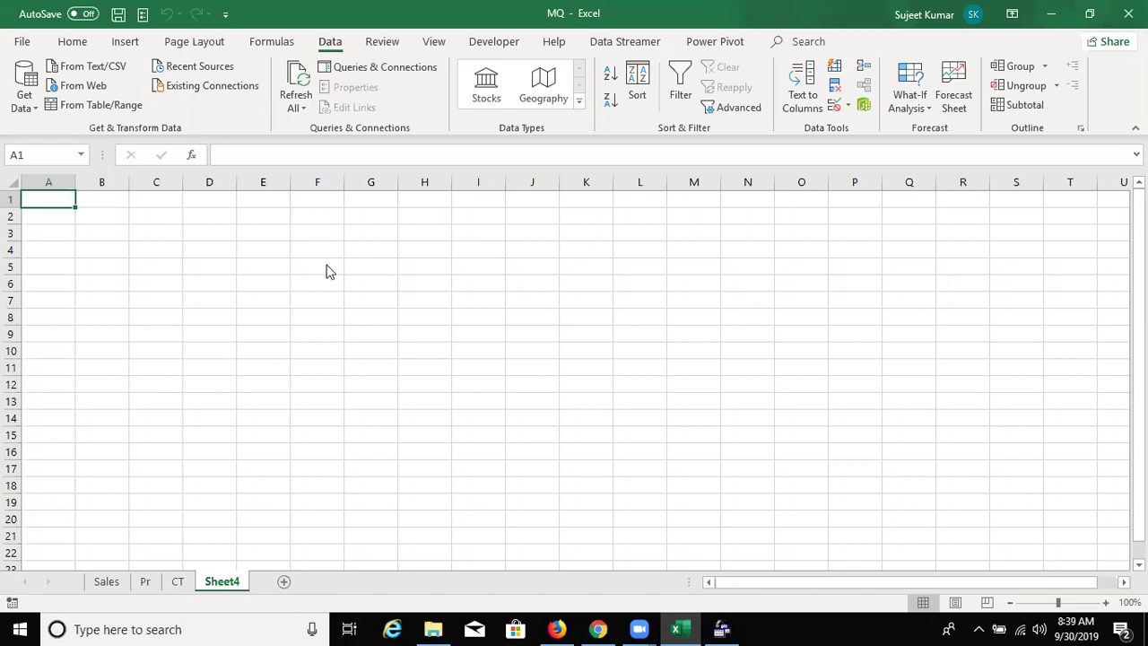
# - Close the leftover Microsoft Query window and minimise everything to the desktop
pyautogui.click(723, 628)
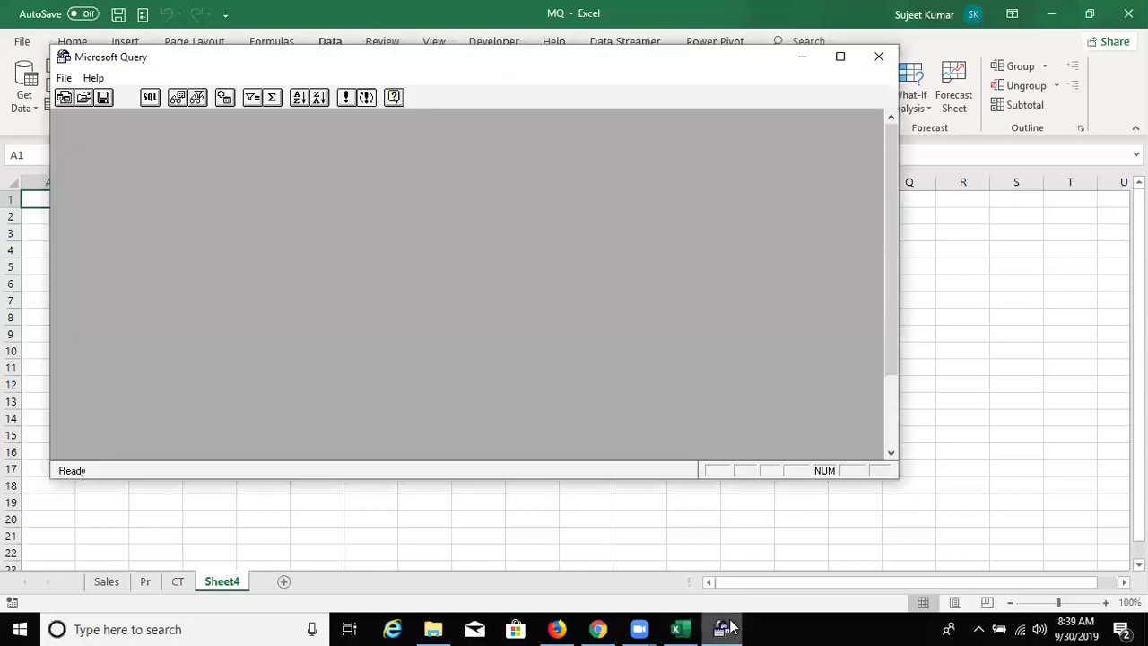
pyautogui.hotkey('alt', 'F4')
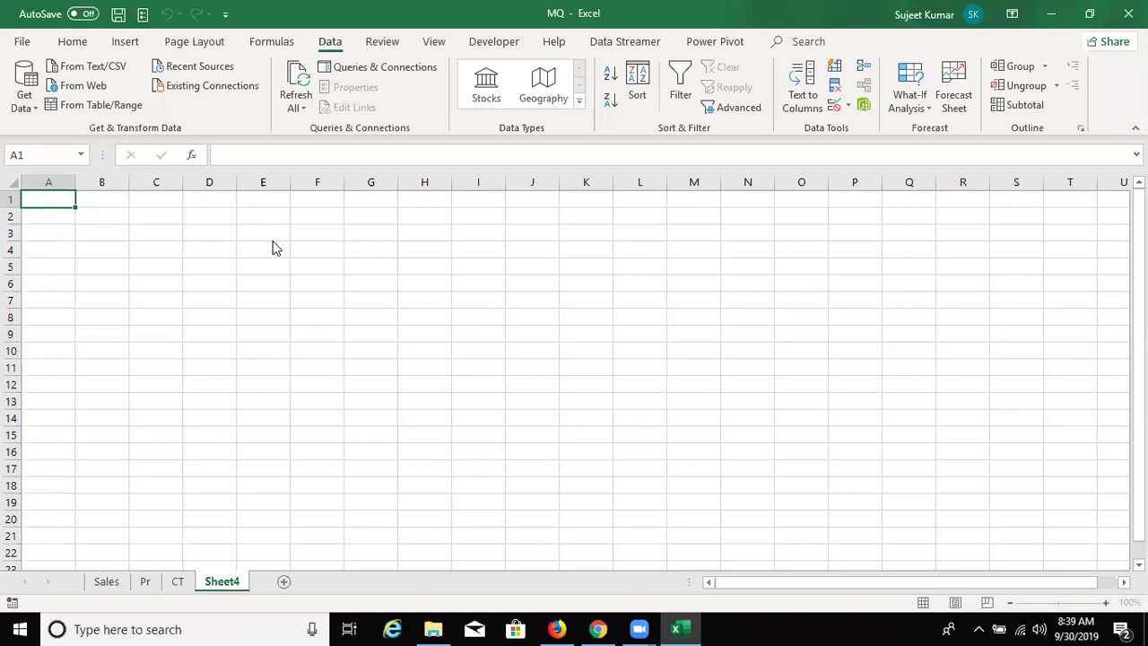
pyautogui.press('super+d')
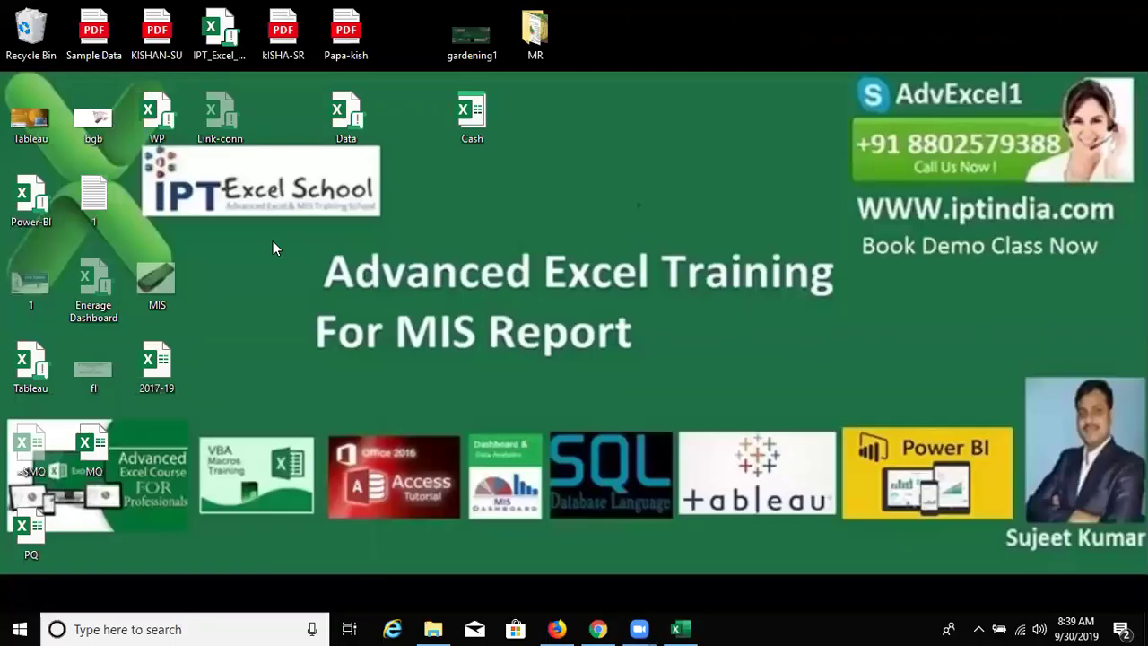